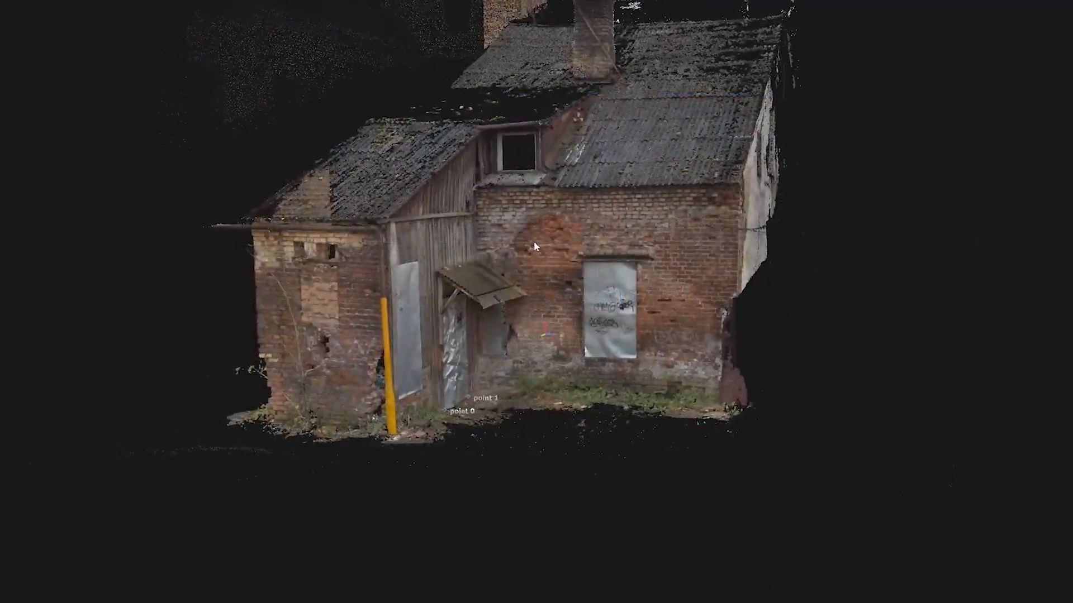
Examine the photoscanned house, its separated modular pieces and the assembled corrugated roof
{"action": "left_click_drag", "start_coordinate": [534, 242], "coordinate": [633, 240]}
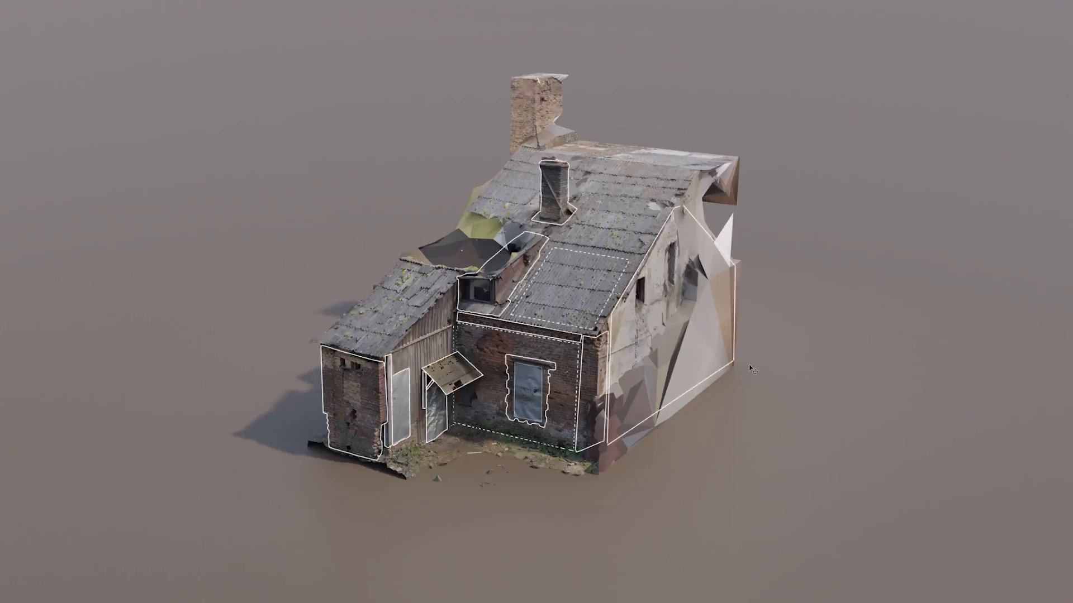
{"action": "scroll", "coordinate": [746, 370], "scroll_direction": "up", "scroll_amount": 3}
{"action": "left_click_drag", "start_coordinate": [737, 367], "coordinate": [745, 368]}
{"action": "middle_click_drag", "start_coordinate": [746, 368], "coordinate": [754, 376]}
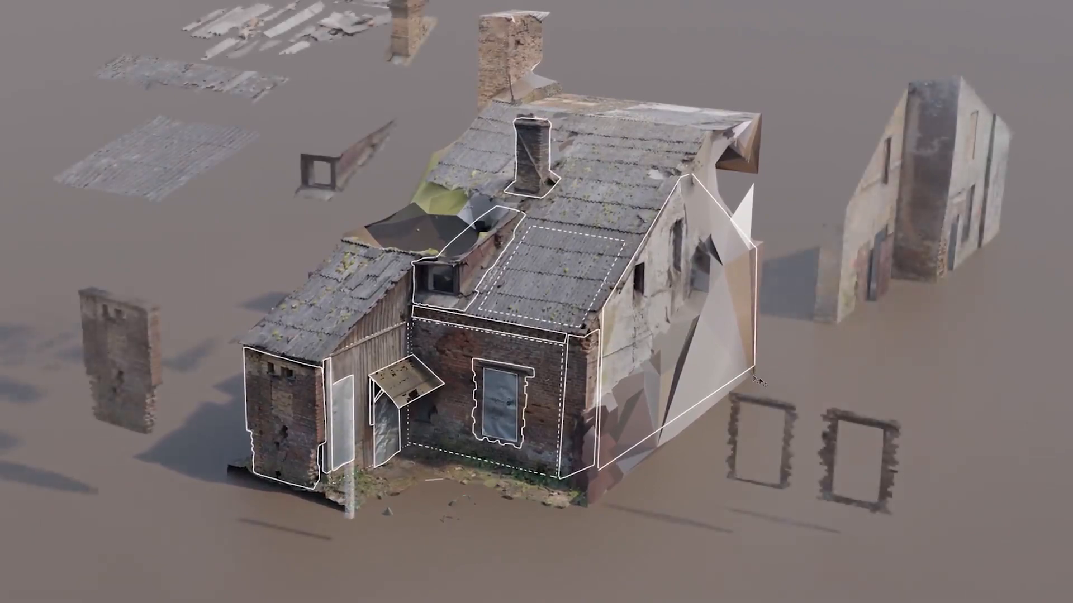
{"action": "middle_click_drag", "start_coordinate": [746, 374], "coordinate": [774, 398]}
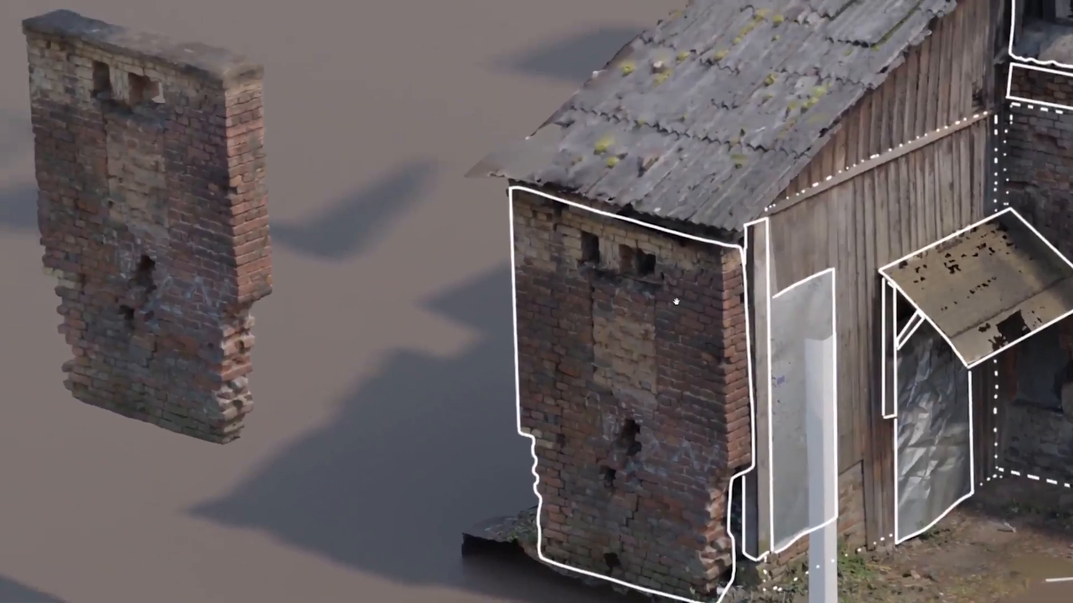
{"action": "middle_click_drag", "start_coordinate": [203, 136], "coordinate": [174, 271]}
{"action": "middle_click_drag", "start_coordinate": [483, 180], "coordinate": [329, 265]}
{"action": "middle_click_drag", "start_coordinate": [475, 5], "coordinate": [560, 362]}
{"action": "middle_click_drag", "start_coordinate": [434, 251], "coordinate": [673, 497]}
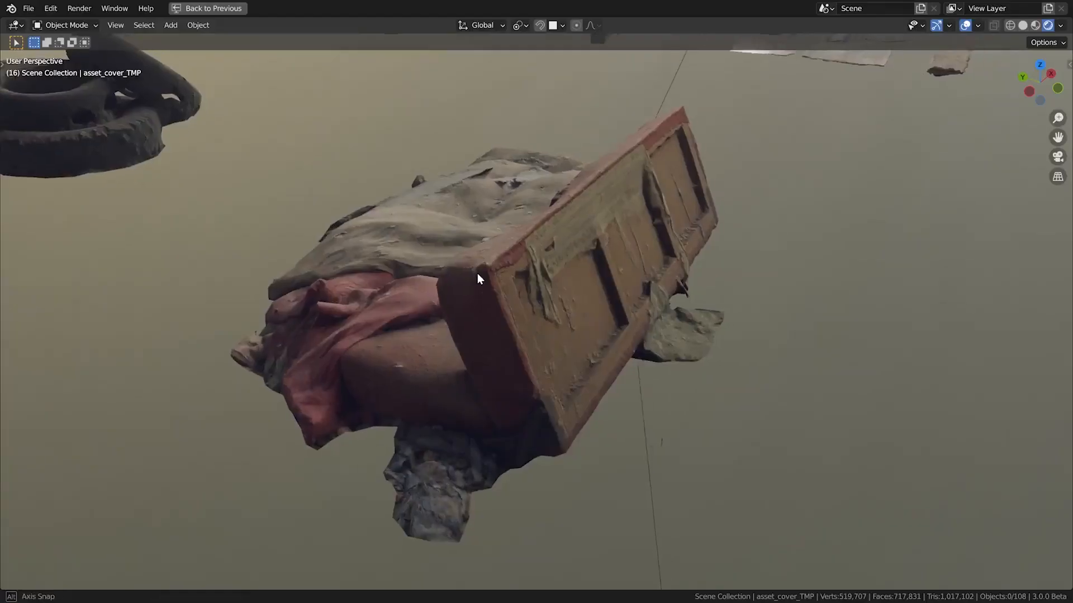
{"action": "middle_click_drag", "start_coordinate": [477, 273], "coordinate": [479, 274]}
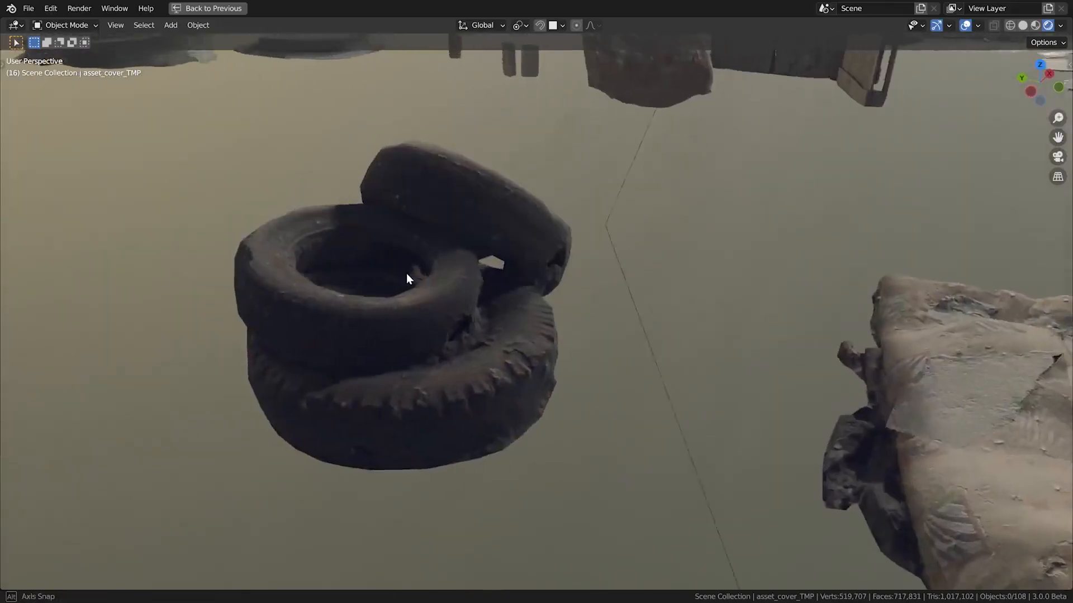
Select the single upright brick beside the manhole cover and rotate it freely in trackball mode
{"action": "middle_click_drag", "start_coordinate": [407, 273], "coordinate": [422, 274]}
{"action": "middle_click_drag", "start_coordinate": [628, 105], "coordinate": [455, 388], "text": "shift"}
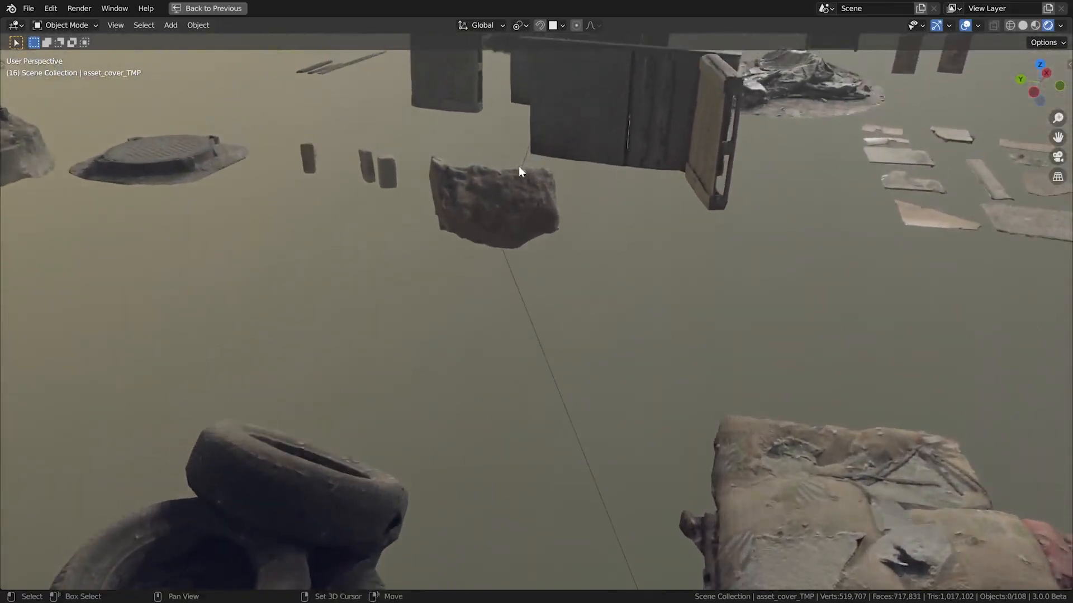
{"action": "scroll", "coordinate": [507, 206], "scroll_direction": "up", "scroll_amount": 6}
{"action": "middle_click_drag", "start_coordinate": [455, 246], "coordinate": [347, 180]}
{"action": "left_click", "coordinate": [347, 179]}
{"action": "scroll", "coordinate": [347, 162], "scroll_direction": "up", "scroll_amount": 8}
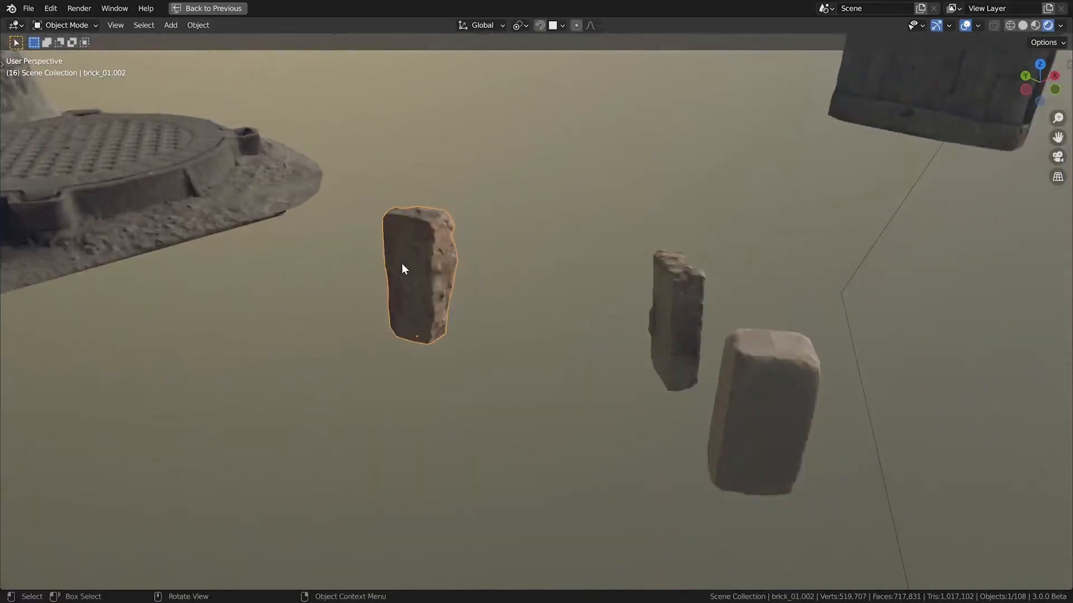
{"action": "mouse_move", "coordinate": [431, 264]}
{"action": "middle_mouse_down"}
{"action": "mouse_move", "coordinate": [383, 269]}
{"action": "mouse_move", "coordinate": [430, 262]}
{"action": "middle_mouse_up"}
{"action": "key", "text": "r"}
{"action": "key", "text": "r"}
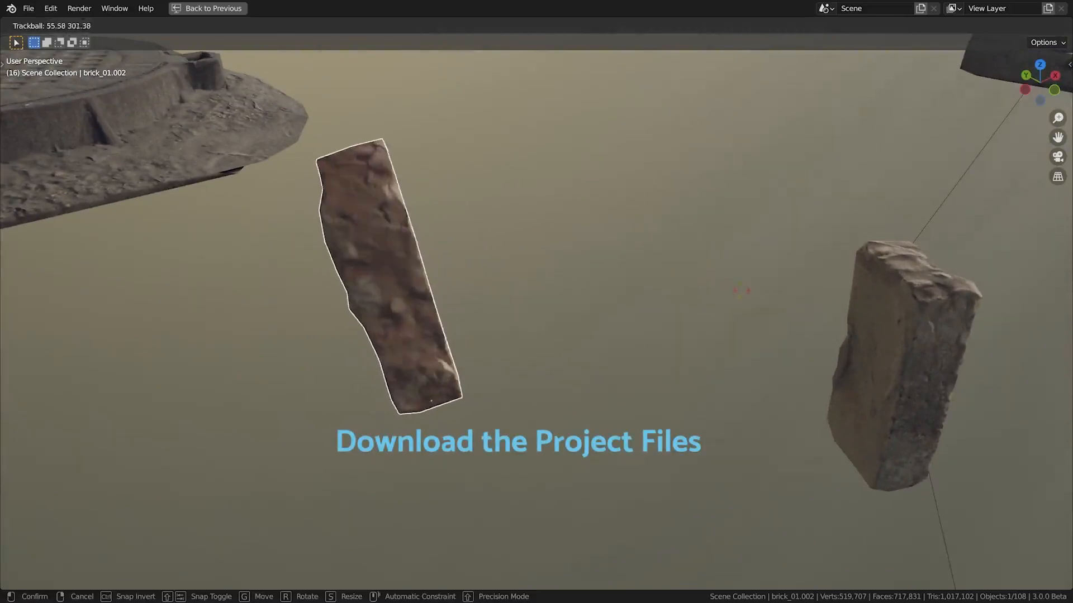
{"action": "left_click", "coordinate": [799, 297]}
Inspect the crumpled debris pile and the rusty door's painted surface and padlock up close
{"action": "middle_click_drag", "start_coordinate": [437, 206], "coordinate": [595, 280], "text": "shift"}
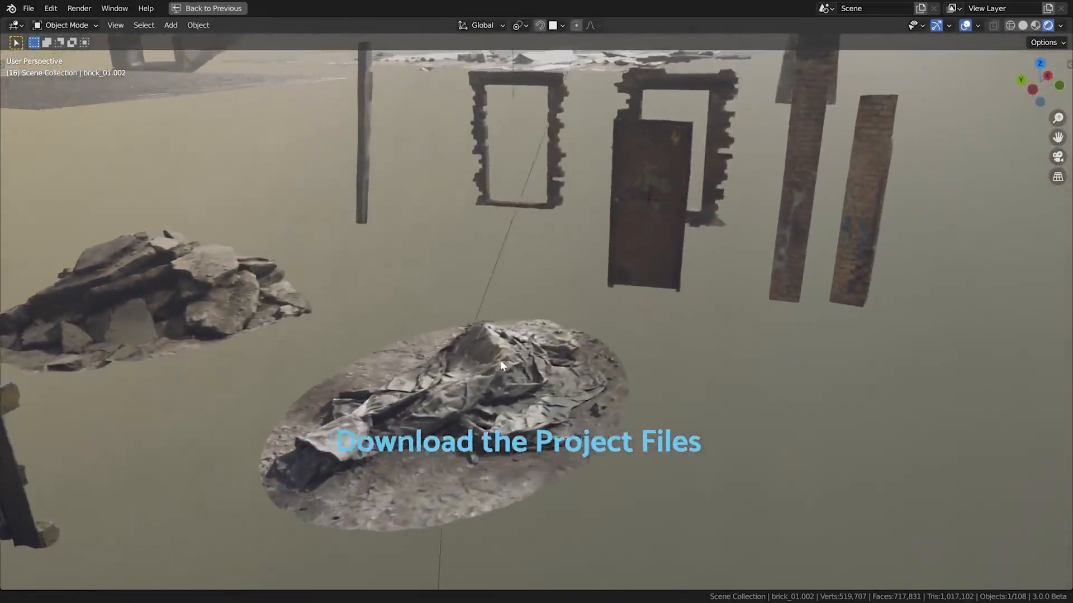
{"action": "scroll", "coordinate": [443, 251], "scroll_direction": "up", "scroll_amount": 8}
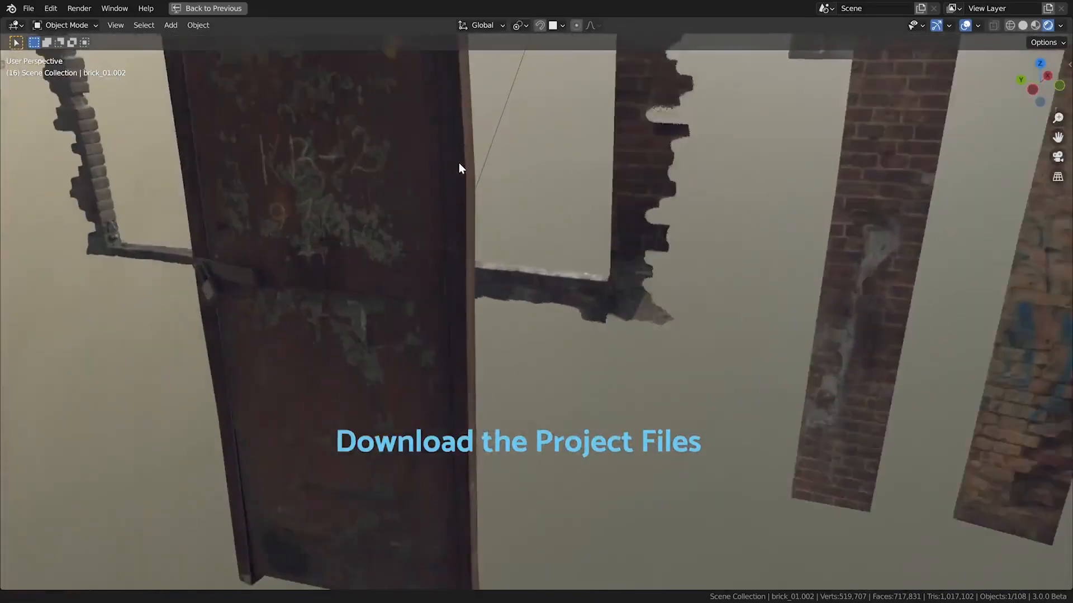
{"action": "middle_click_drag", "start_coordinate": [291, 251], "coordinate": [341, 303], "text": "shift"}
{"action": "scroll", "coordinate": [342, 308], "scroll_direction": "up", "scroll_amount": 4}
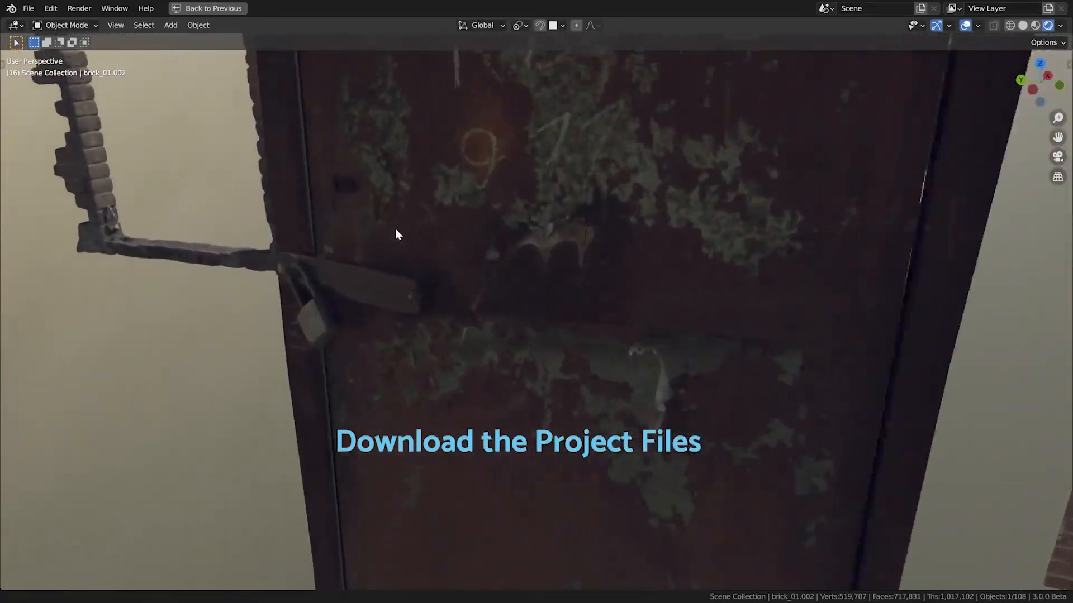
{"action": "left_click", "coordinate": [385, 306]}
{"action": "key", "text": "r"}
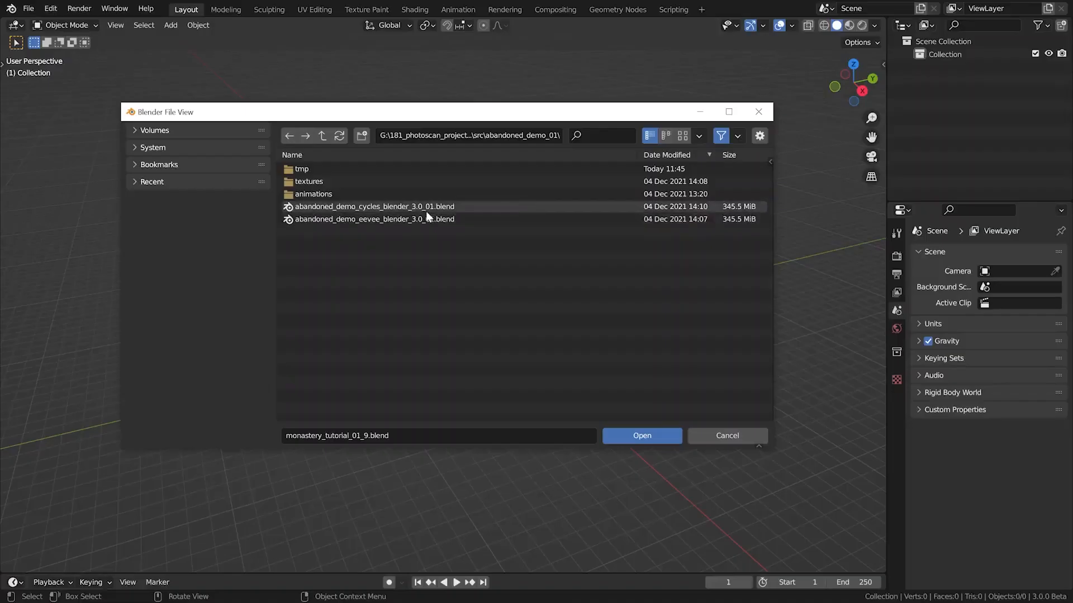
Open the file abandoned_demo_eevee_blender_3.0_01.blend and look over the rendered house scene
{"action": "left_click", "coordinate": [428, 219]}
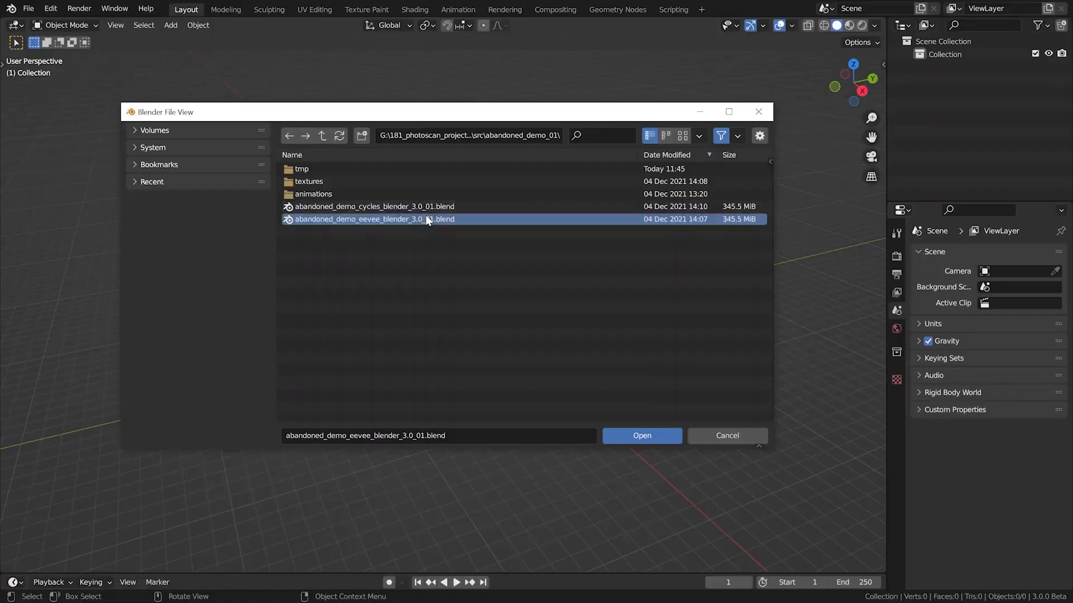
{"action": "left_click", "coordinate": [630, 437]}
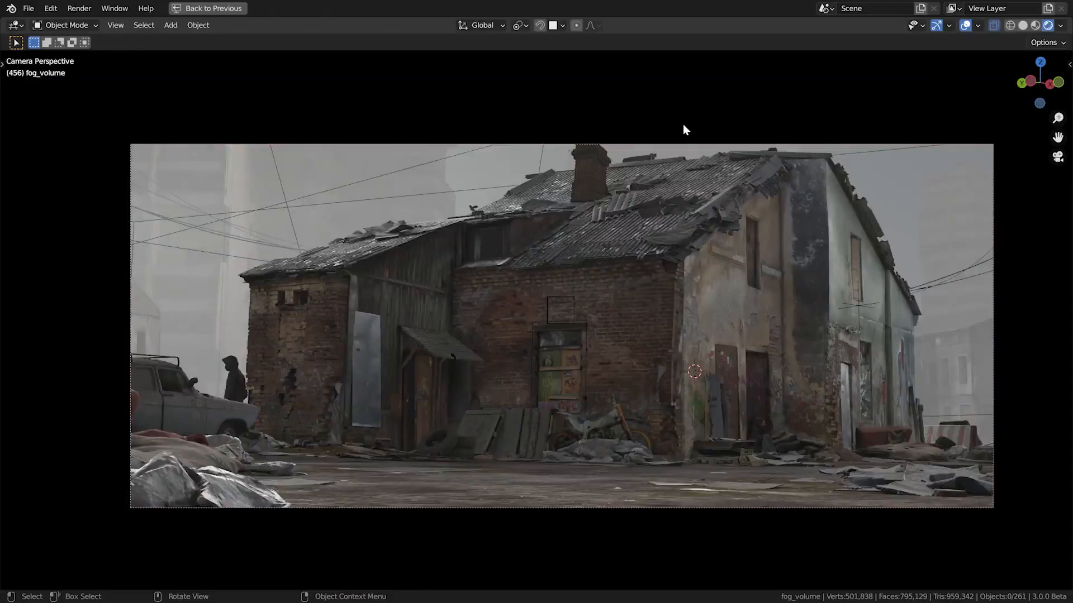
{"action": "middle_click_drag", "start_coordinate": [683, 124], "coordinate": [619, 328]}
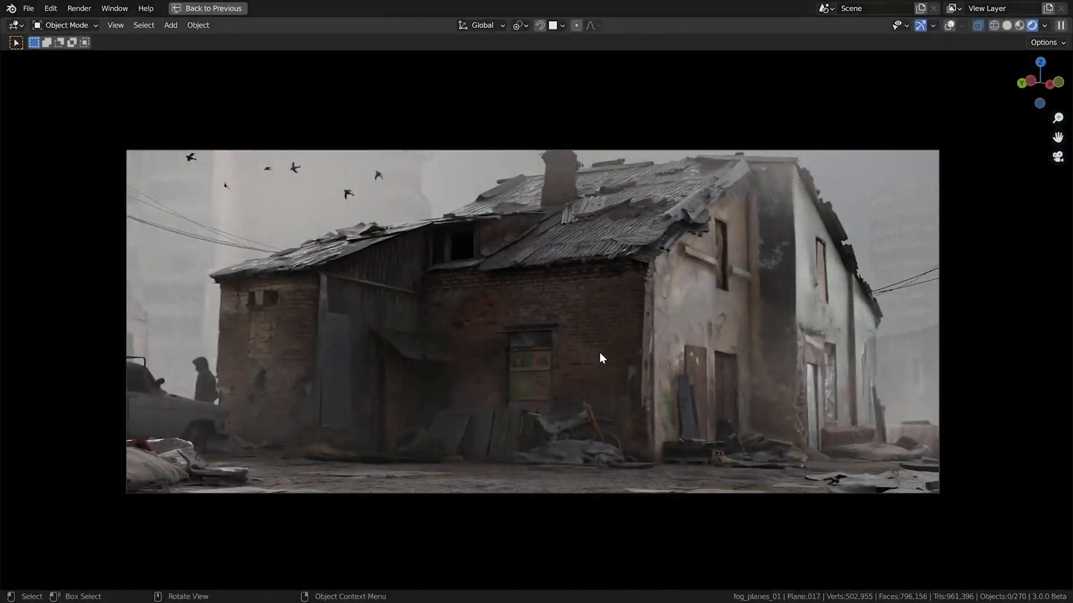
{"action": "middle_click_drag", "start_coordinate": [599, 353], "coordinate": [561, 420]}
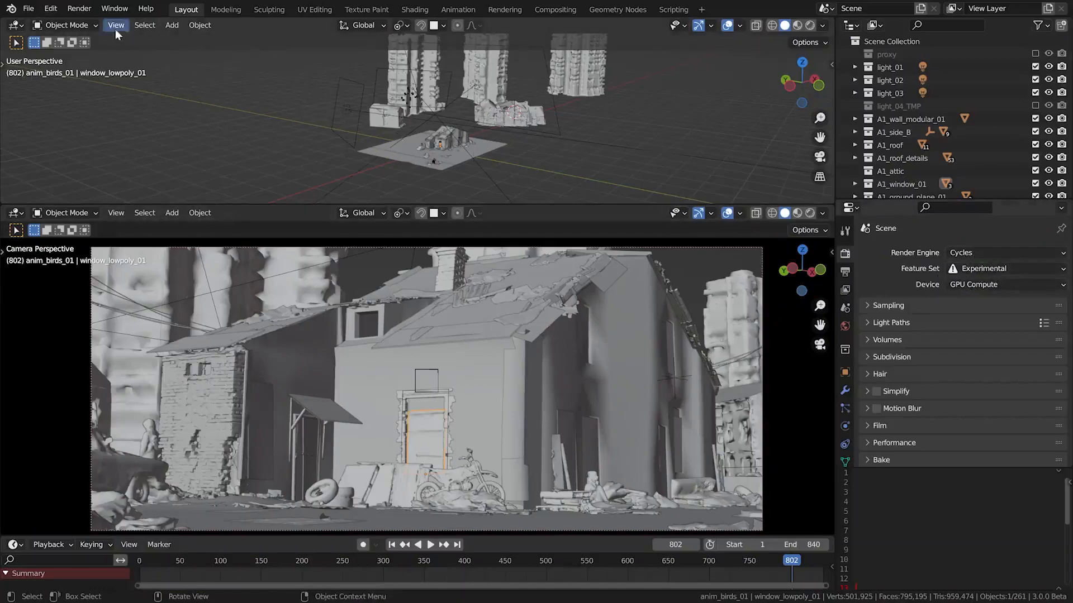
Open the System section of the preferences
{"action": "left_click", "coordinate": [51, 10]}
{"action": "left_click", "coordinate": [84, 192]}
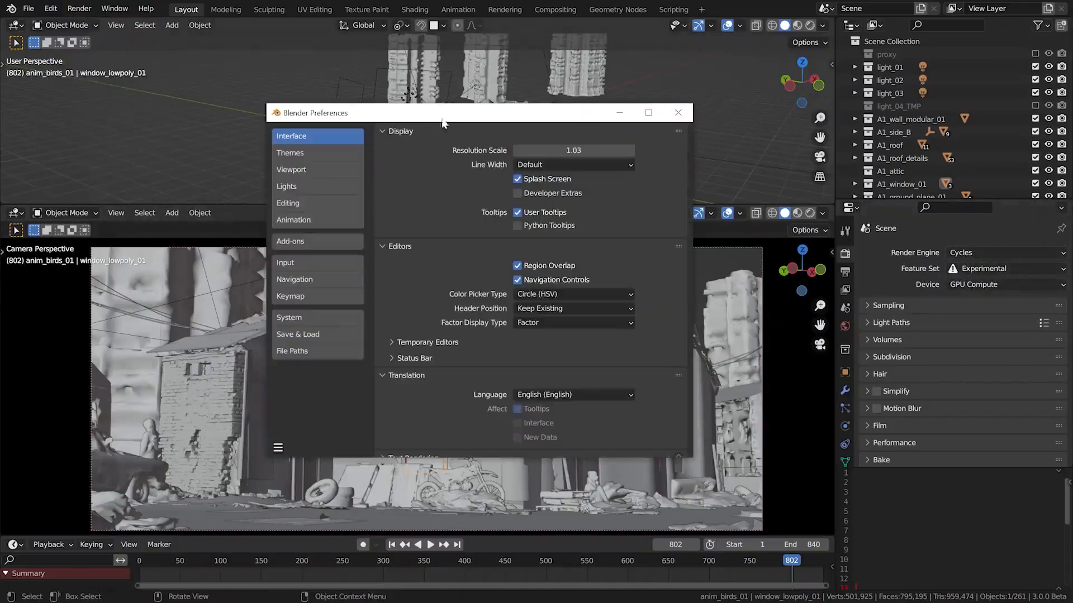
{"action": "left_click", "coordinate": [306, 317]}
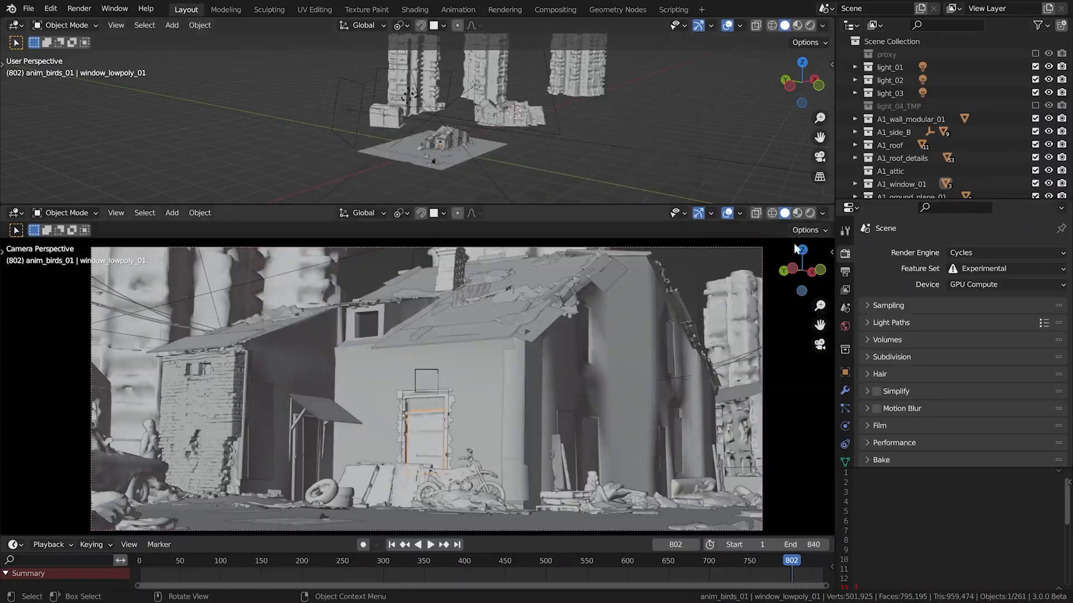
Review the Cycles subdivision settings, including dicing rate, offscreen scale and maximum subdivisions
{"action": "left_click", "coordinate": [911, 357]}
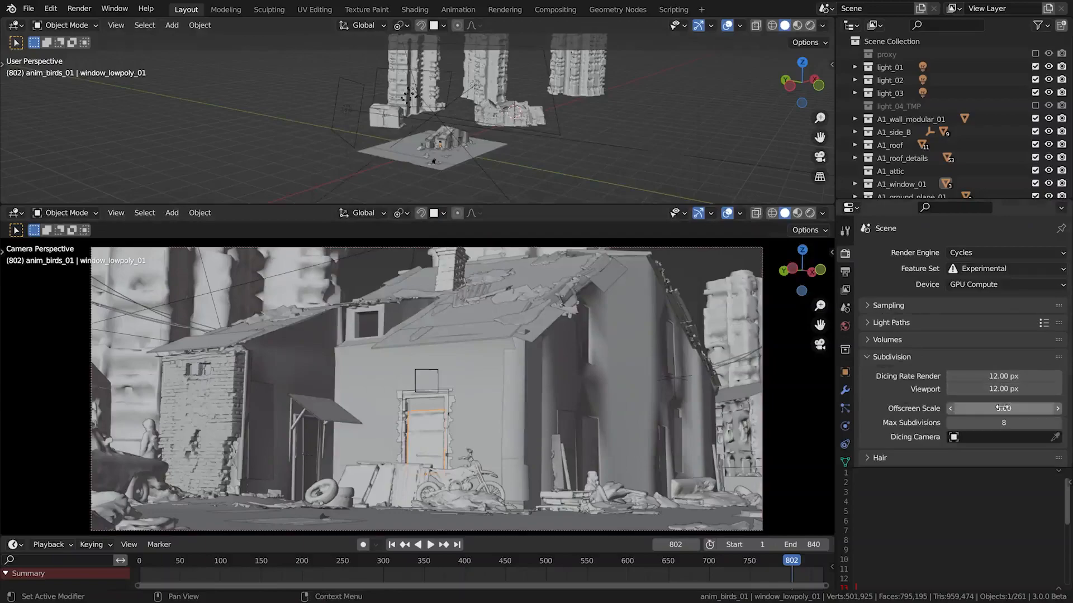
{"action": "left_click", "coordinate": [911, 358]}
{"action": "scroll", "coordinate": [911, 358], "scroll_direction": "down", "scroll_amount": 2}
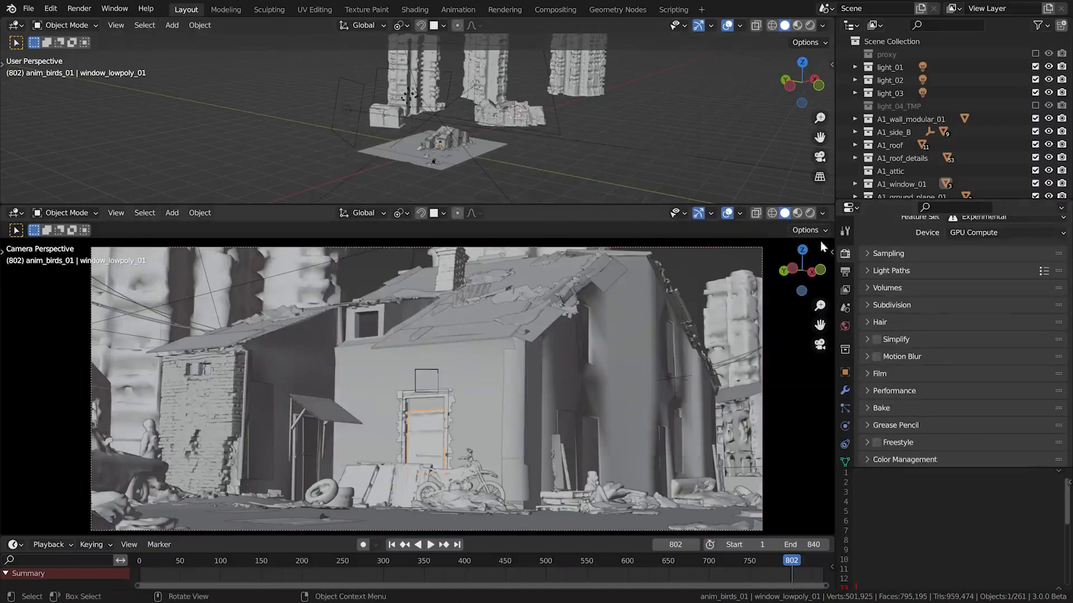
Show the camera viewport in rendered shading and view the house from outside the camera
{"action": "left_click", "coordinate": [810, 213]}
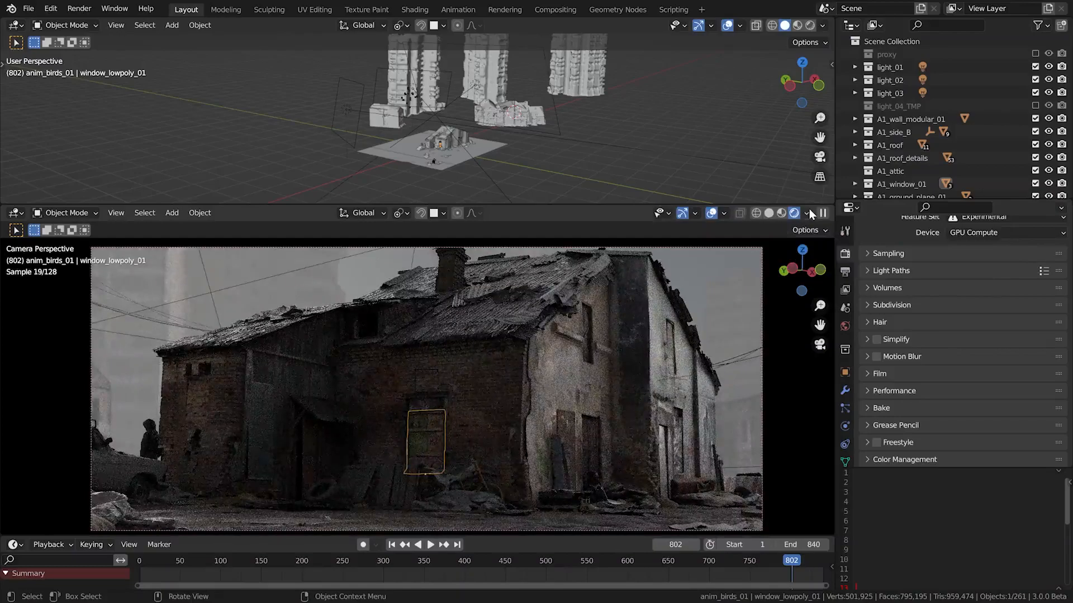
{"action": "left_click", "coordinate": [693, 280]}
{"action": "middle_click_drag", "start_coordinate": [502, 397], "coordinate": [463, 411]}
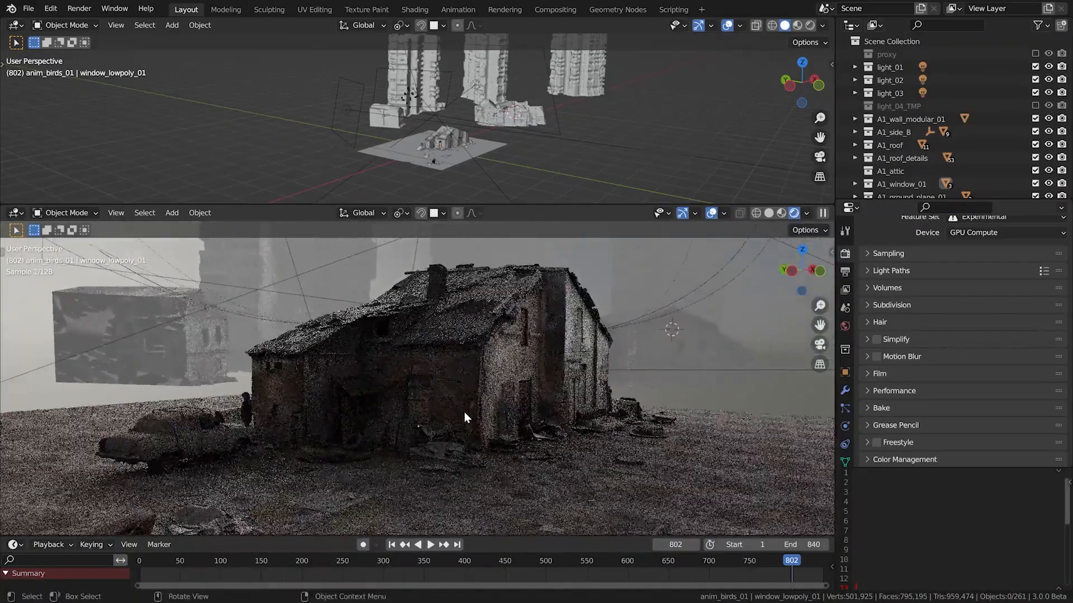
Inspect the house's roof and wall pieces by selecting them, ending on the plastered side wall
{"action": "left_click", "coordinate": [549, 330]}
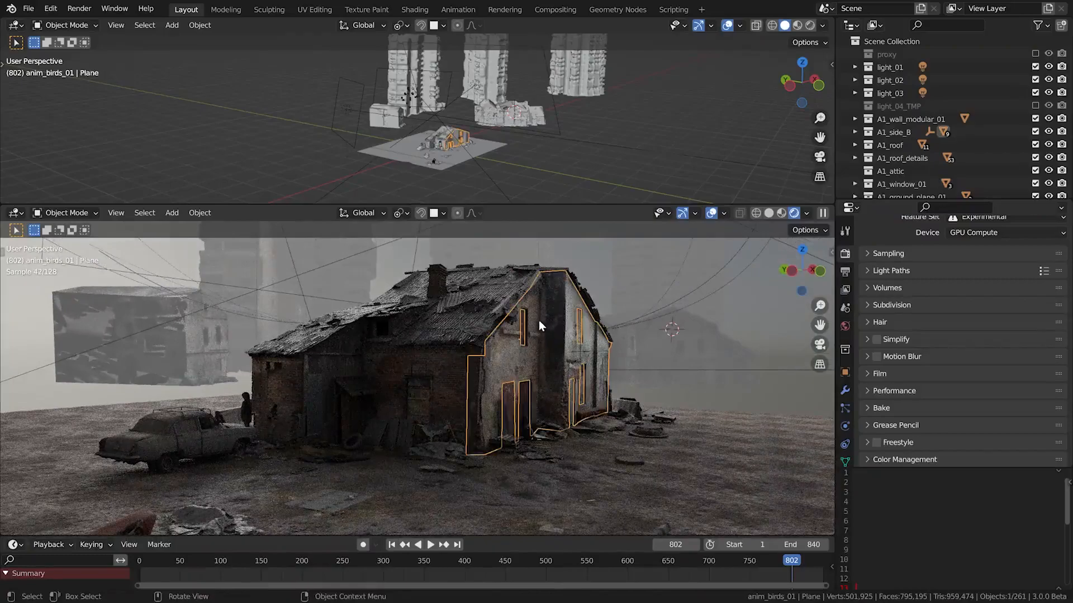
{"action": "left_click", "coordinate": [511, 295]}
{"action": "left_click", "coordinate": [504, 288]}
{"action": "left_click", "coordinate": [467, 348]}
{"action": "left_click", "coordinate": [499, 344]}
{"action": "middle_click_drag", "start_coordinate": [640, 383], "coordinate": [645, 378]}
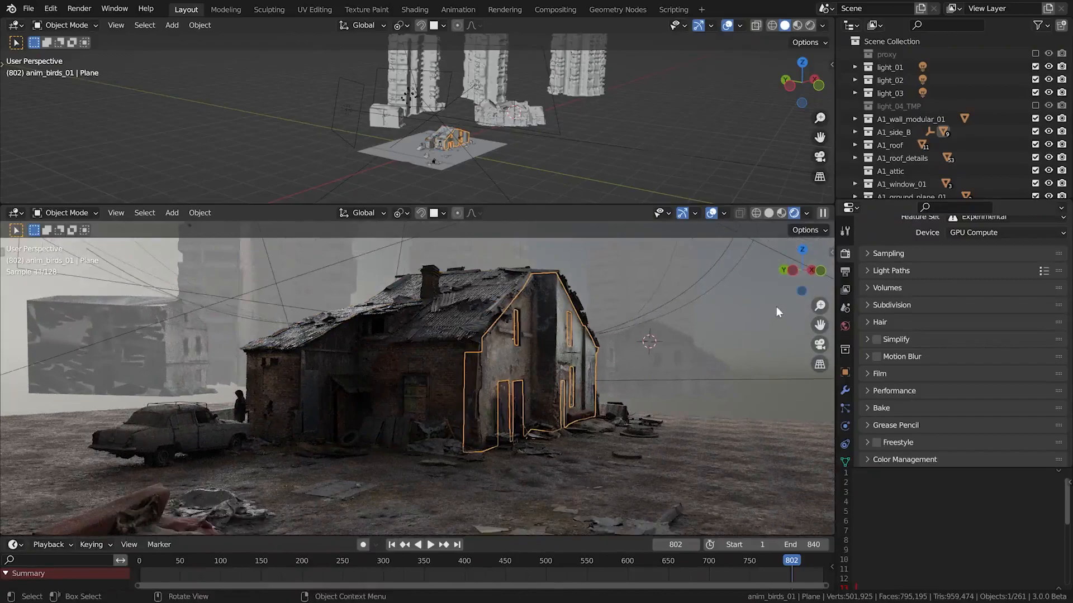
Enable viewport denoising in the Cycles sampling settings and deselect all objects
{"action": "scroll", "coordinate": [870, 260], "scroll_direction": "up", "scroll_amount": 3}
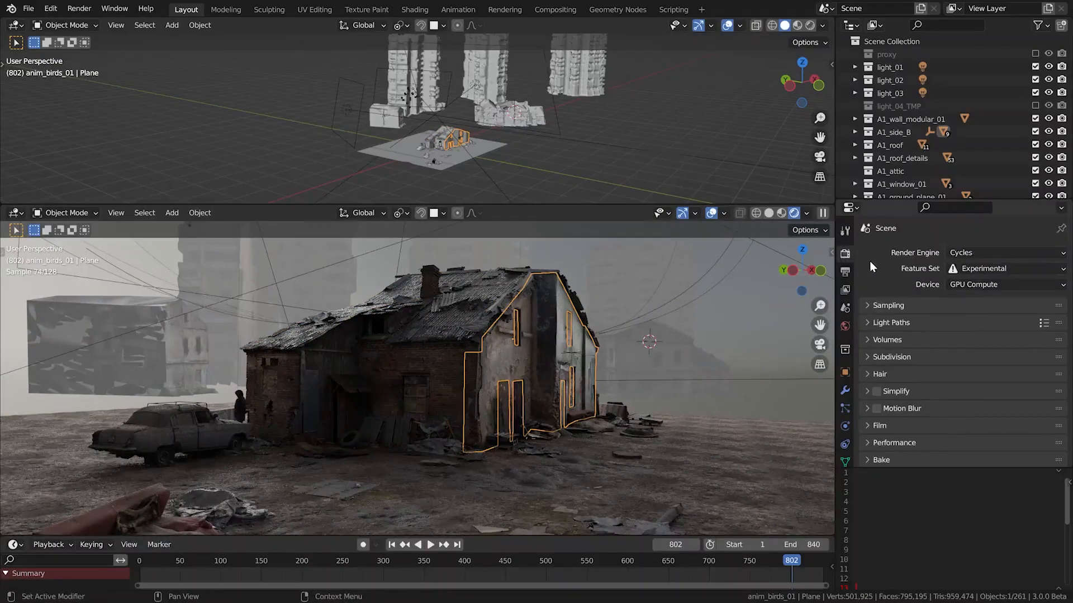
{"action": "left_click", "coordinate": [909, 307]}
{"action": "left_click", "coordinate": [900, 320], "text": "ctrl"}
{"action": "left_click", "coordinate": [886, 376]}
{"action": "left_click", "coordinate": [887, 377]}
{"action": "left_click", "coordinate": [887, 378]}
{"action": "middle_click_drag", "start_coordinate": [524, 429], "coordinate": [514, 426]}
{"action": "key", "text": "alt+a"}
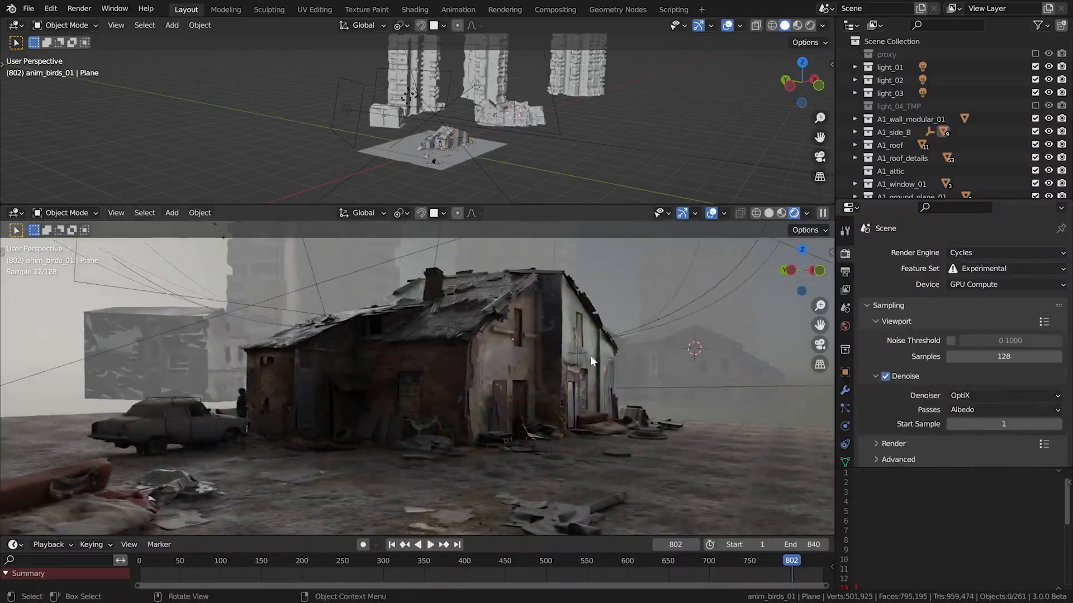
Switch the scene's render engine to Eevee
{"action": "scroll", "coordinate": [502, 421], "scroll_direction": "up", "scroll_amount": 6}
{"action": "left_click_drag", "start_coordinate": [495, 420], "coordinate": [462, 425], "text": "alt"}
{"action": "middle_click_drag", "start_coordinate": [461, 424], "coordinate": [551, 396]}
{"action": "scroll", "coordinate": [575, 424], "scroll_direction": "down", "scroll_amount": 7}
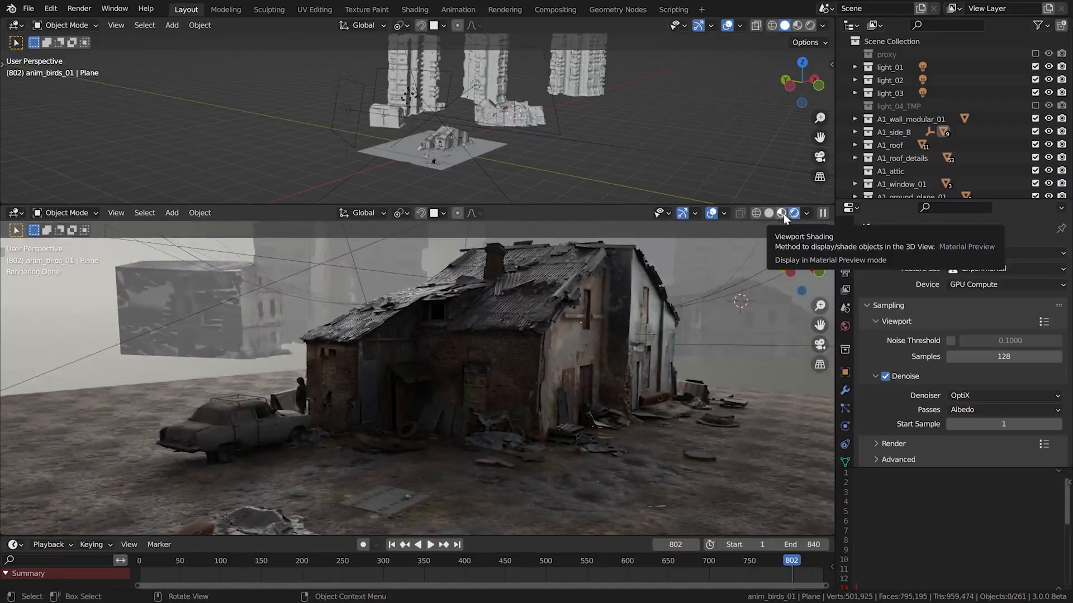
{"action": "left_click", "coordinate": [961, 253]}
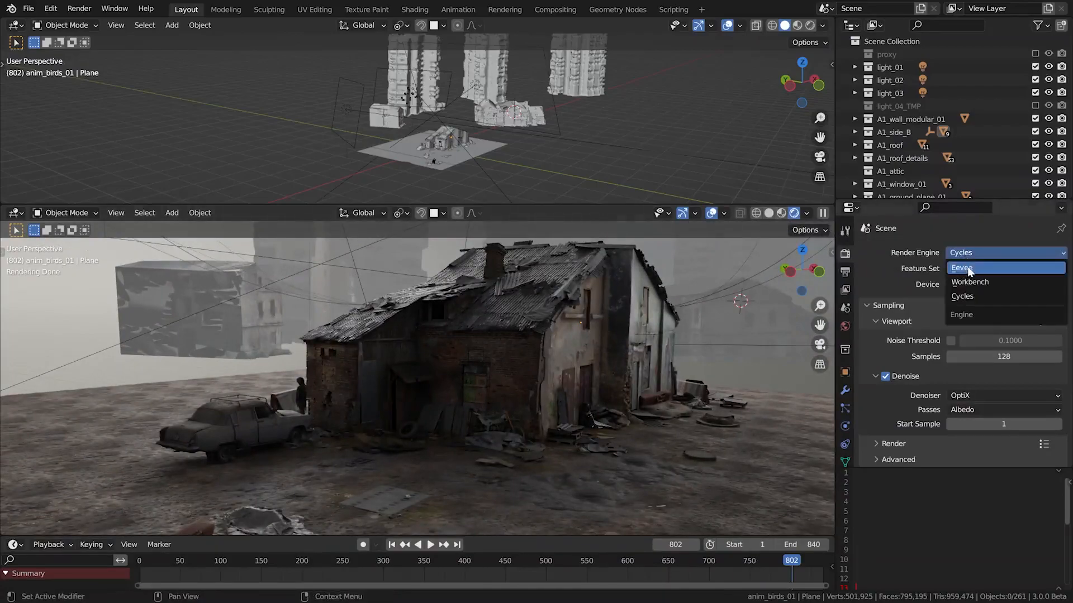
{"action": "left_click", "coordinate": [968, 270]}
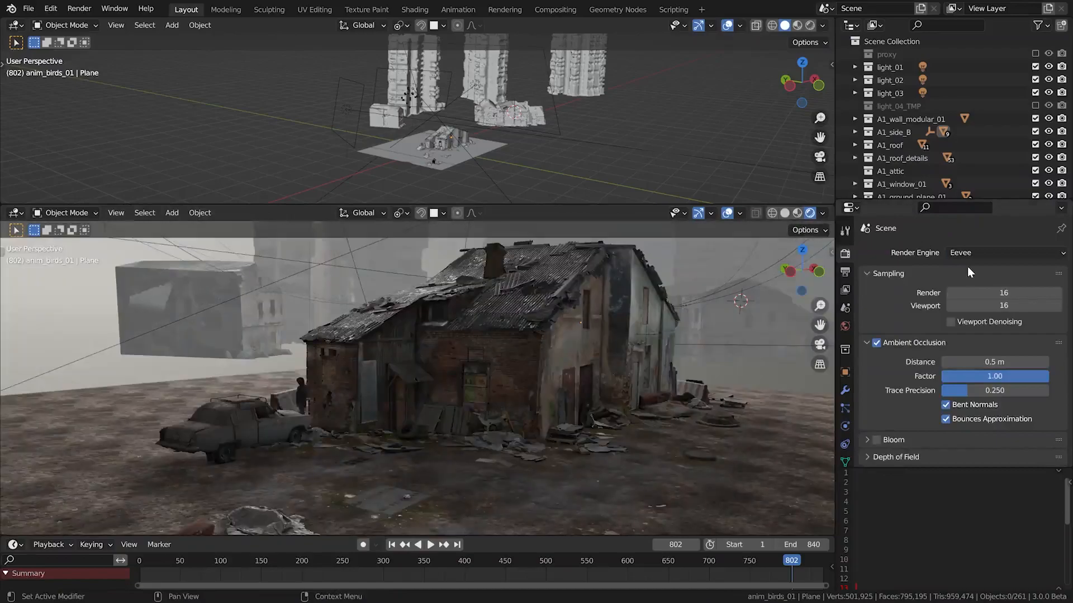
Turn ambient occlusion and soft shadows off and back on to compare their effect on the house
{"action": "left_click", "coordinate": [878, 342]}
{"action": "left_click", "coordinate": [876, 343]}
{"action": "scroll", "coordinate": [879, 358], "scroll_direction": "down", "scroll_amount": 10}
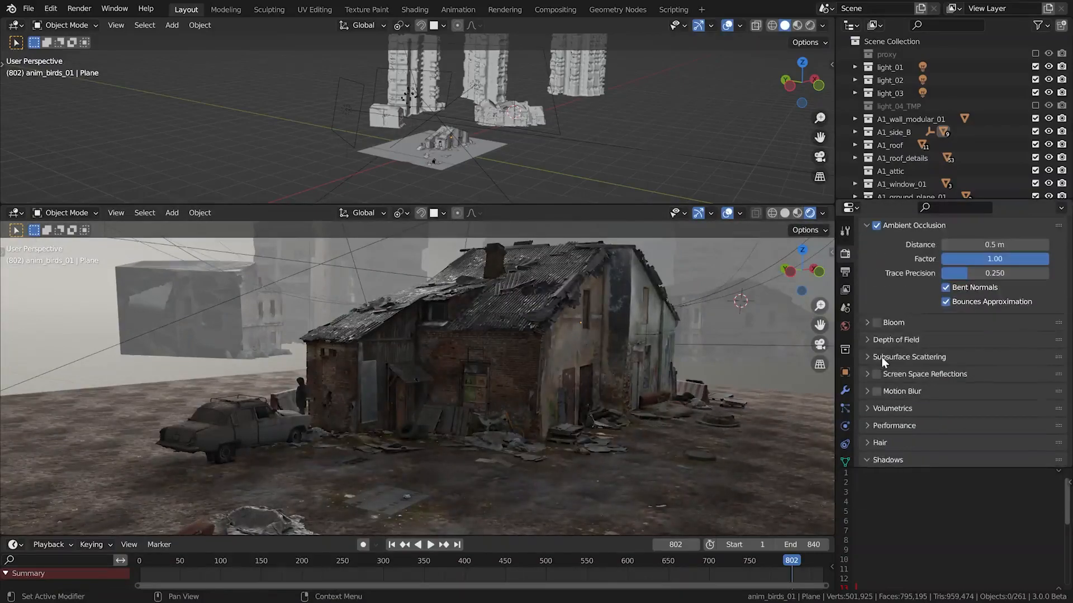
{"action": "left_click", "coordinate": [945, 405]}
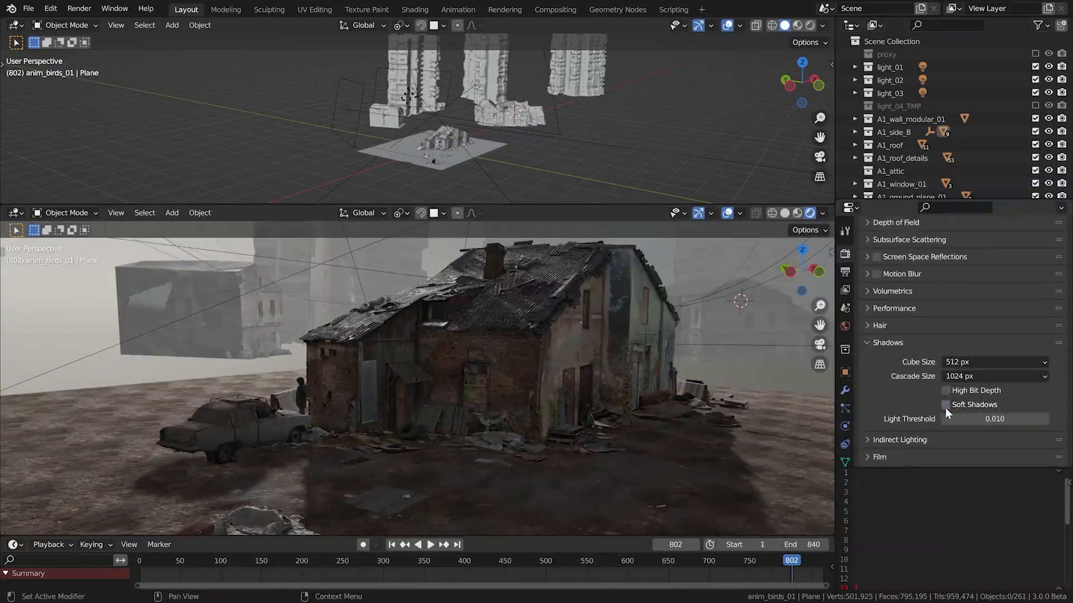
{"action": "left_click", "coordinate": [945, 405]}
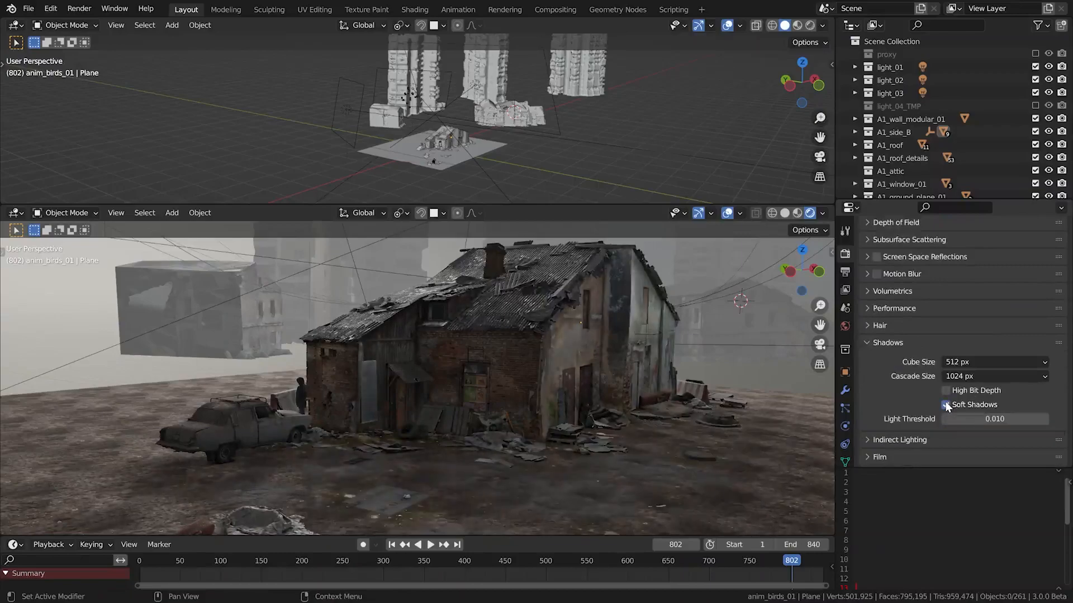
{"action": "left_click", "coordinate": [880, 342]}
{"action": "scroll", "coordinate": [881, 342], "scroll_direction": "up", "scroll_amount": 10}
{"action": "left_click", "coordinate": [867, 343]}
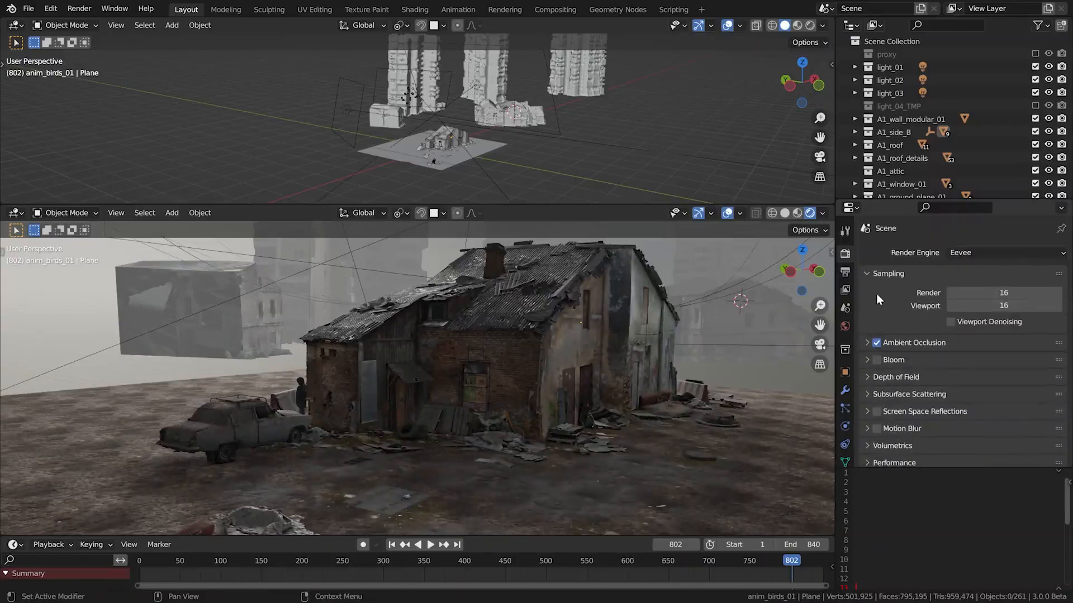
Inspect the house's front and plastered side wall up close by walking through the rendered scene
{"action": "mouse_move", "coordinate": [539, 348]}
{"action": "middle_mouse_down"}
{"action": "mouse_move", "coordinate": [515, 343]}
{"action": "mouse_move", "coordinate": [554, 338]}
{"action": "middle_mouse_up"}
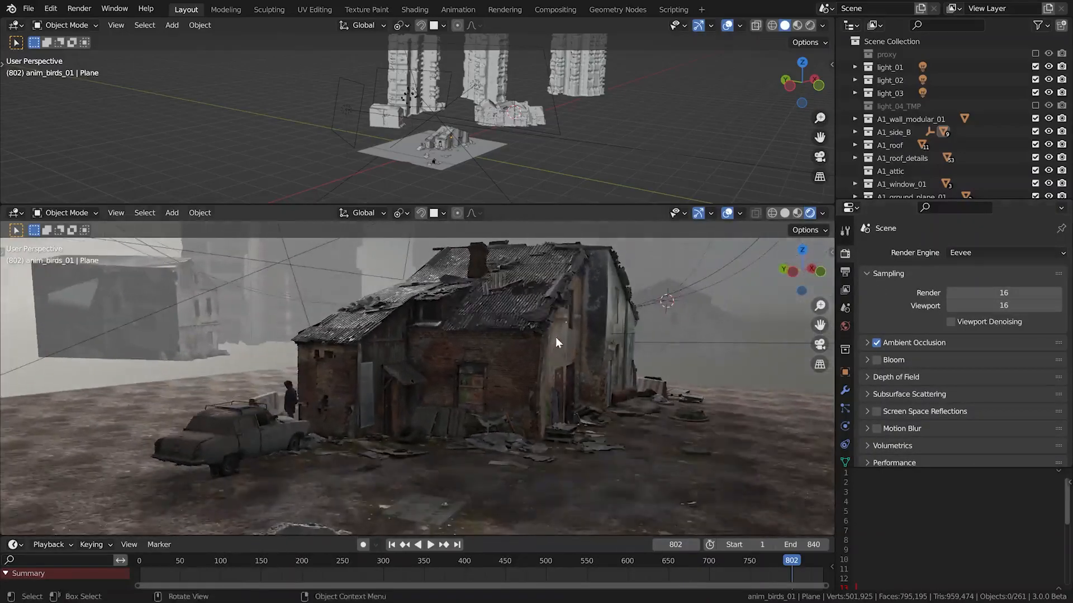
{"action": "key", "text": "shift+grave"}
{"action": "key", "text": "w"}
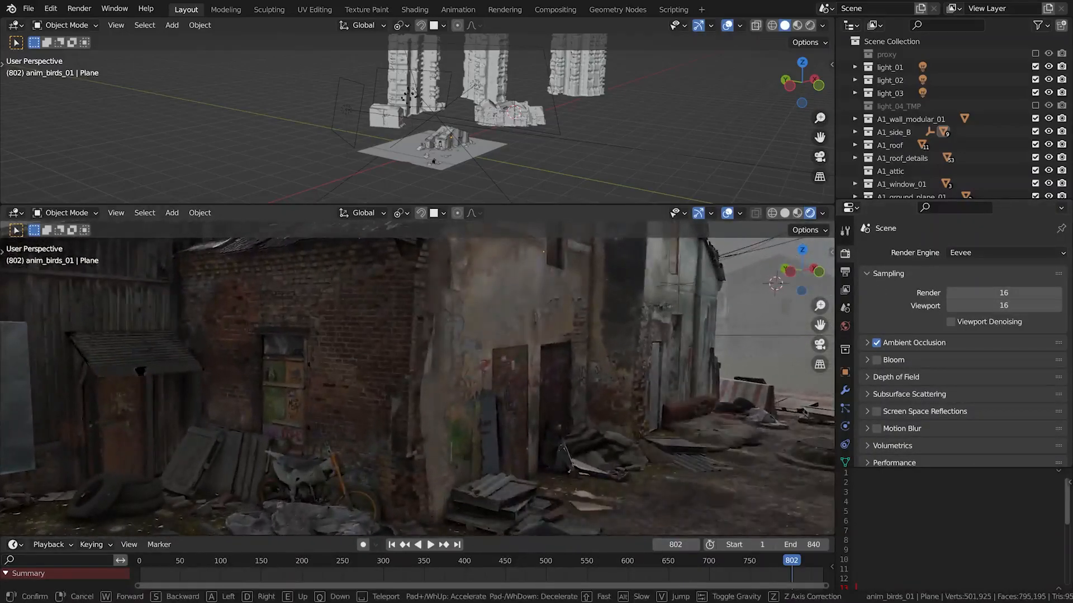
{"action": "key", "text": "s"}
{"action": "key", "text": "w"}
{"action": "key", "text": "w"}
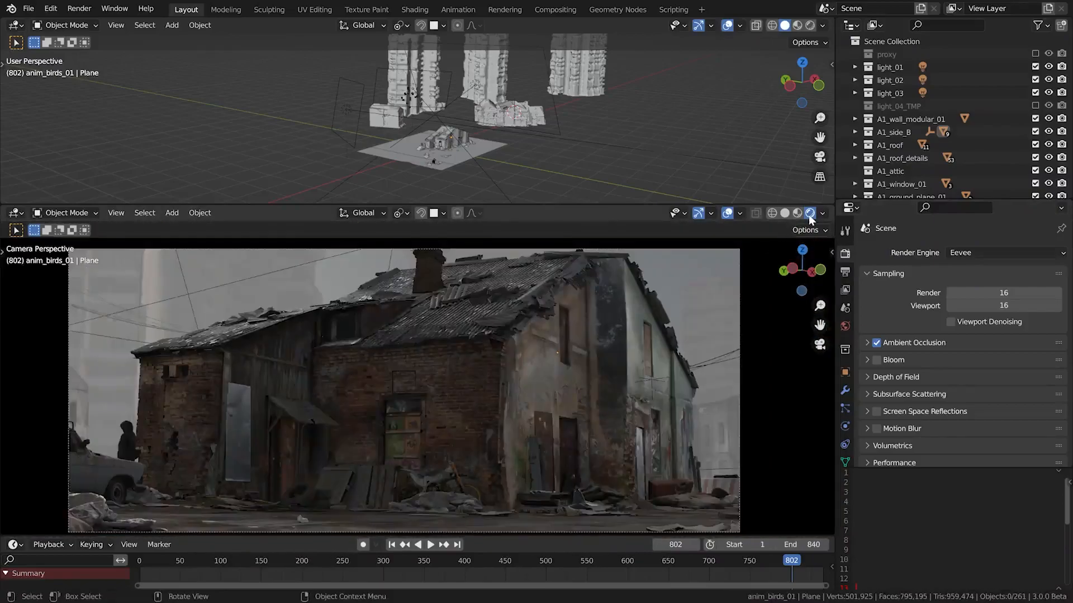
Switch the large viewport to Material Preview and turn its scene lights and scene world off and back on
{"action": "left_click", "coordinate": [797, 213]}
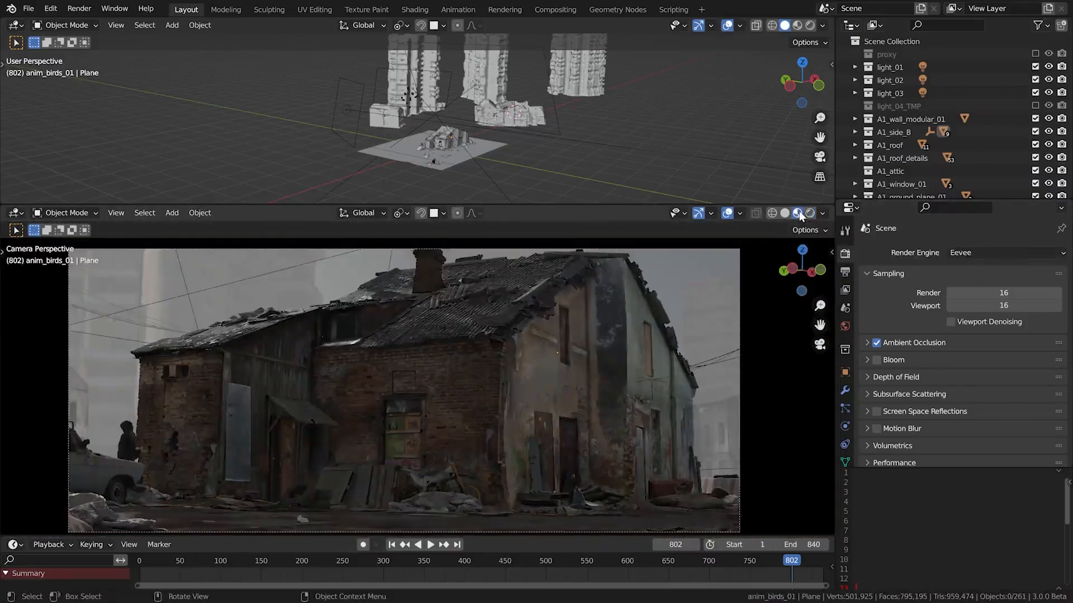
{"action": "left_click", "coordinate": [820, 213]}
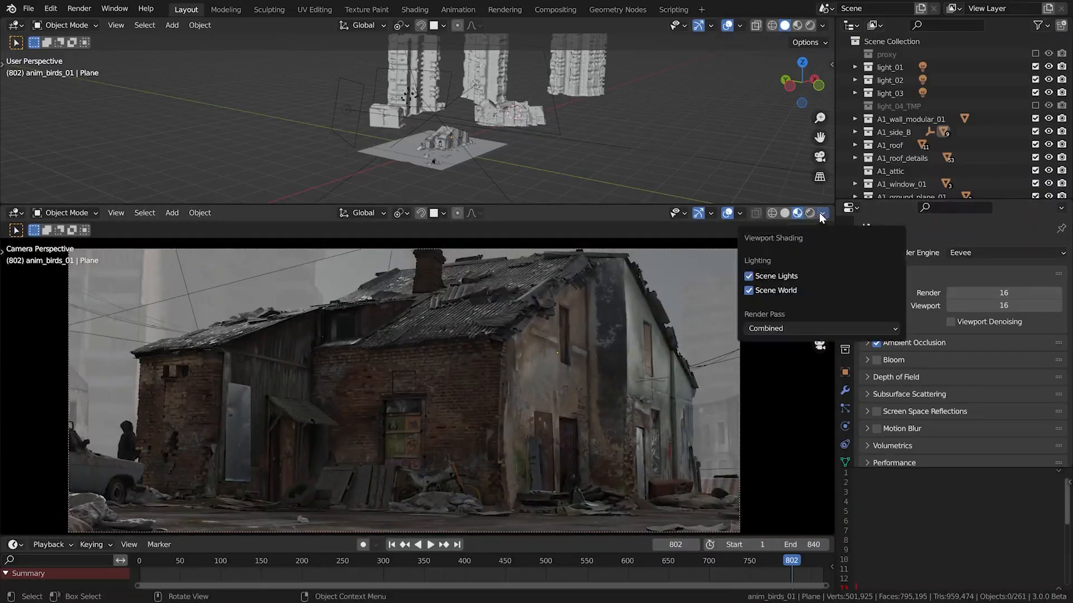
{"action": "left_click", "coordinate": [779, 274]}
{"action": "left_click", "coordinate": [772, 289]}
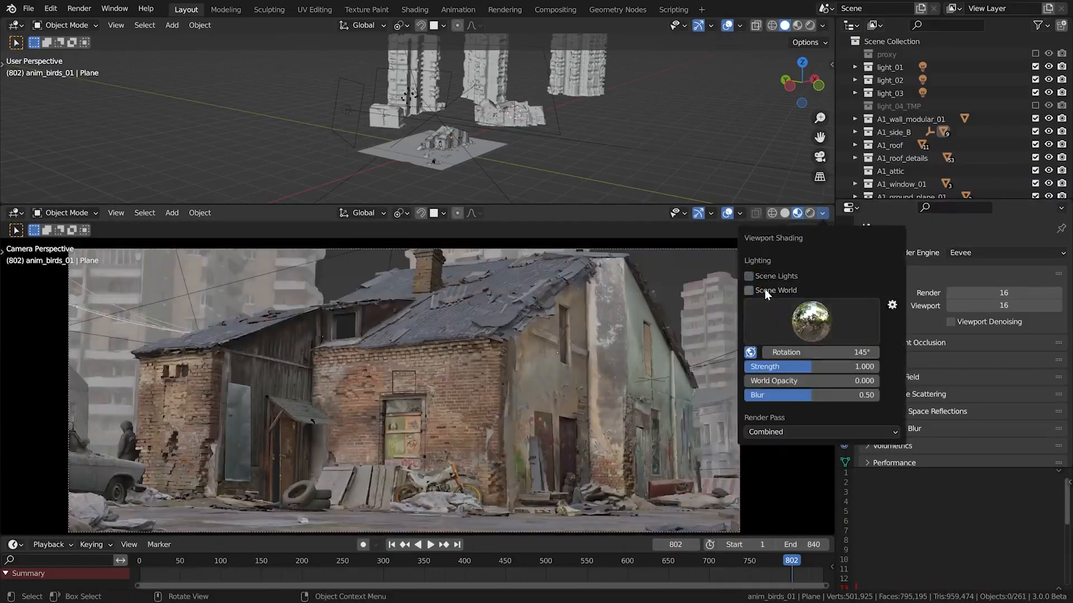
{"action": "left_click", "coordinate": [765, 289]}
{"action": "left_click", "coordinate": [765, 277]}
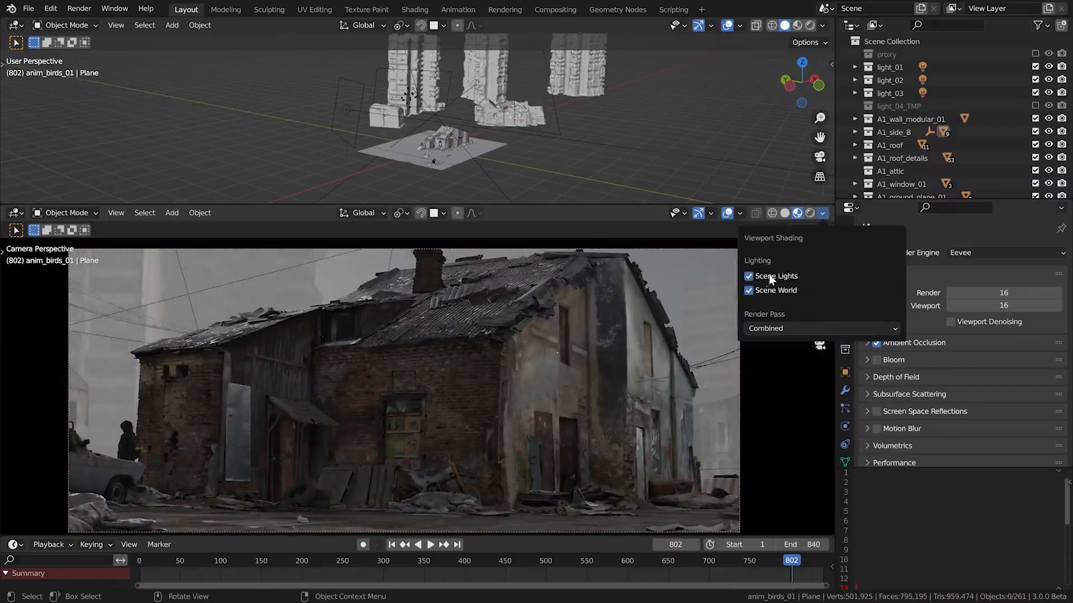
{"action": "left_click", "coordinate": [820, 214]}
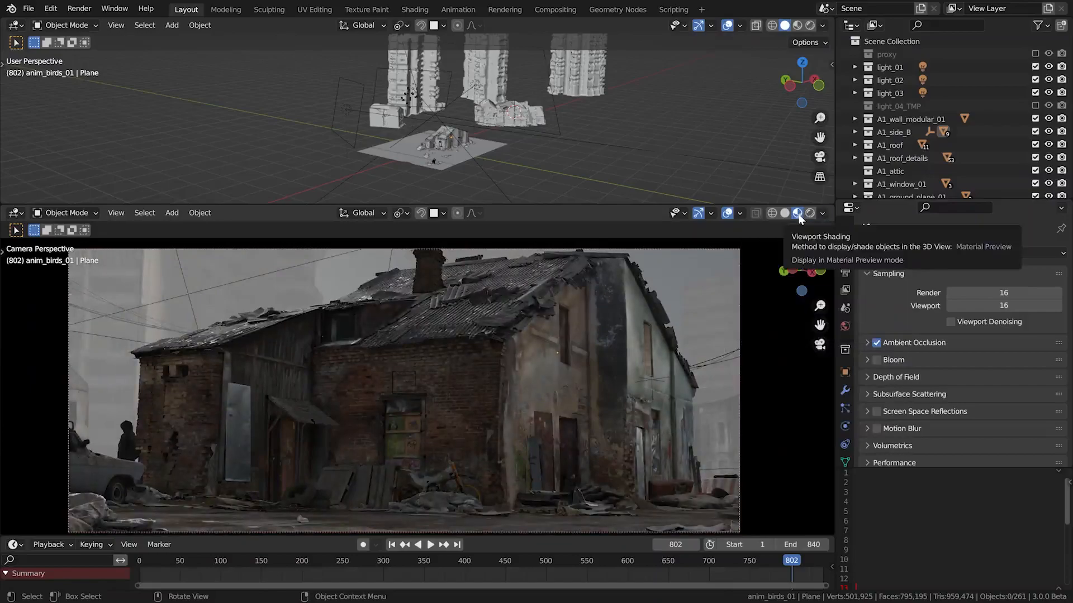
Set the render engine to Cycles and compare Material Preview with Rendered shading, ending on Rendered
{"action": "left_click", "coordinate": [954, 254]}
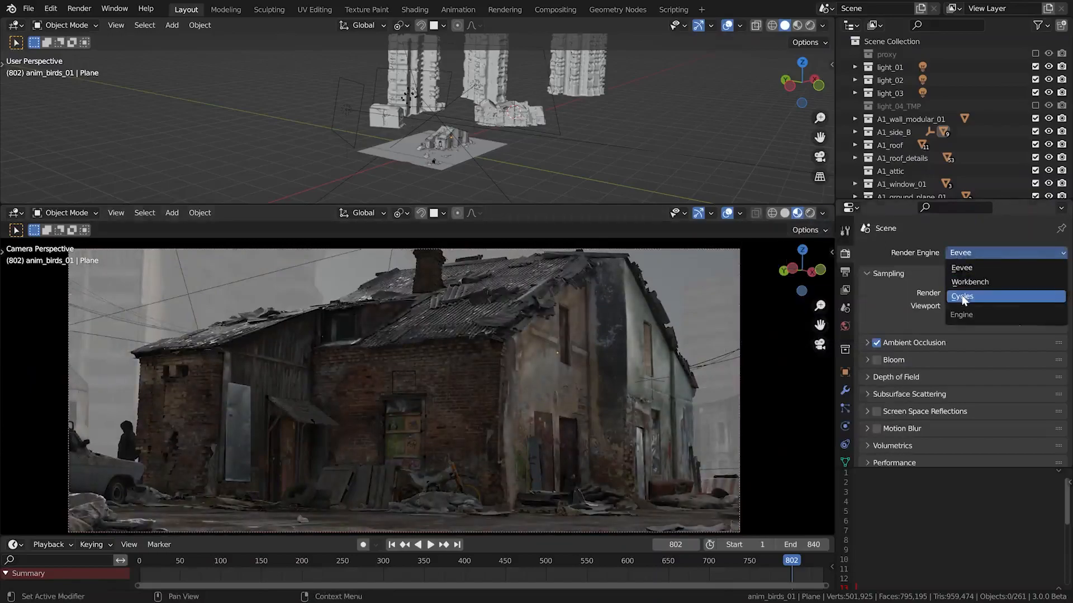
{"action": "left_click", "coordinate": [962, 297]}
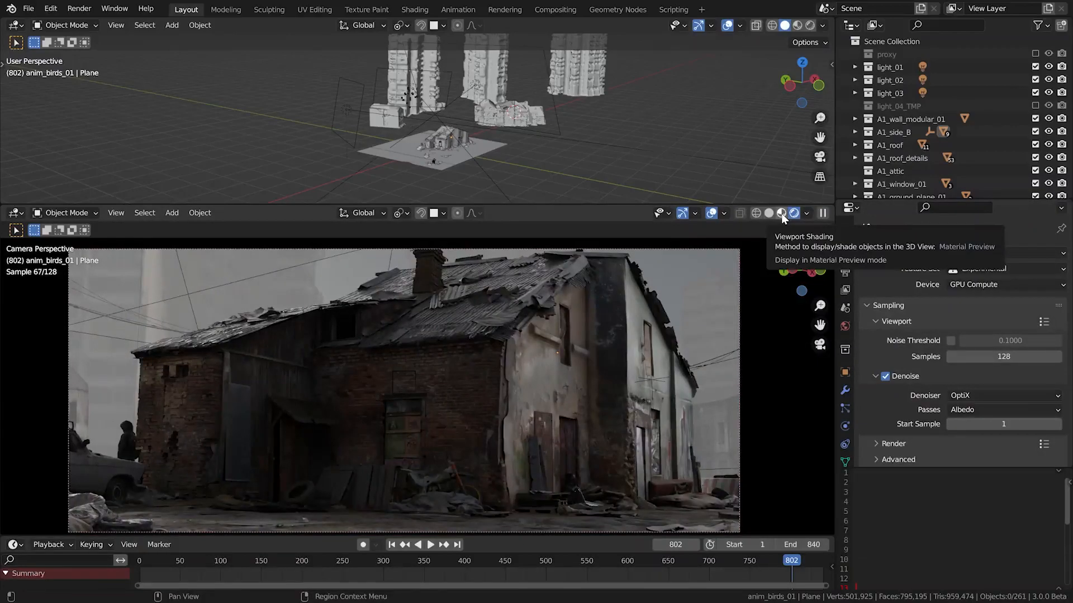
{"action": "left_click", "coordinate": [781, 215]}
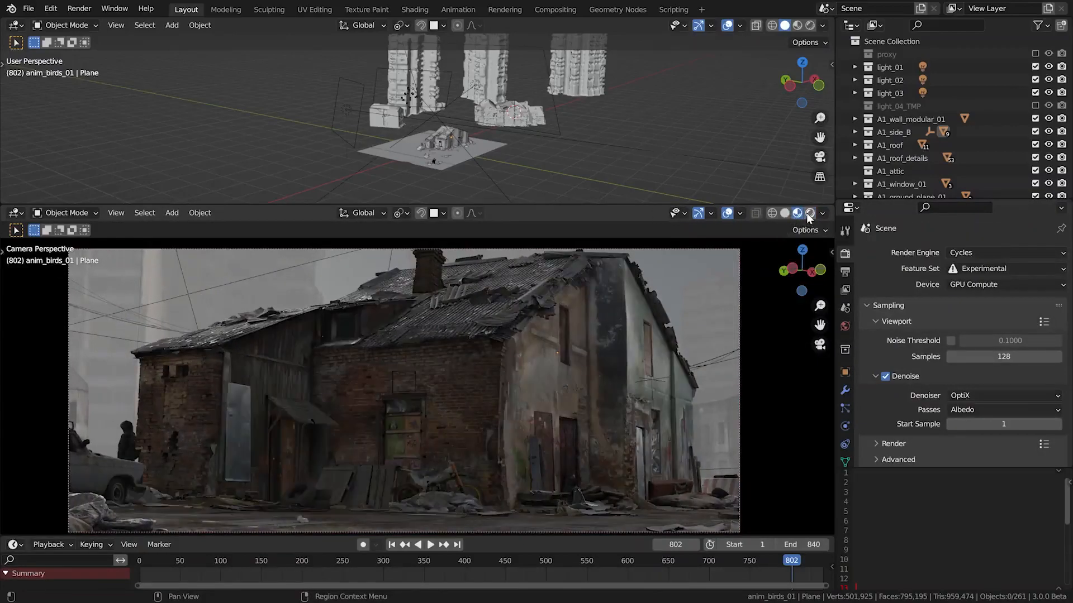
{"action": "left_click", "coordinate": [806, 212]}
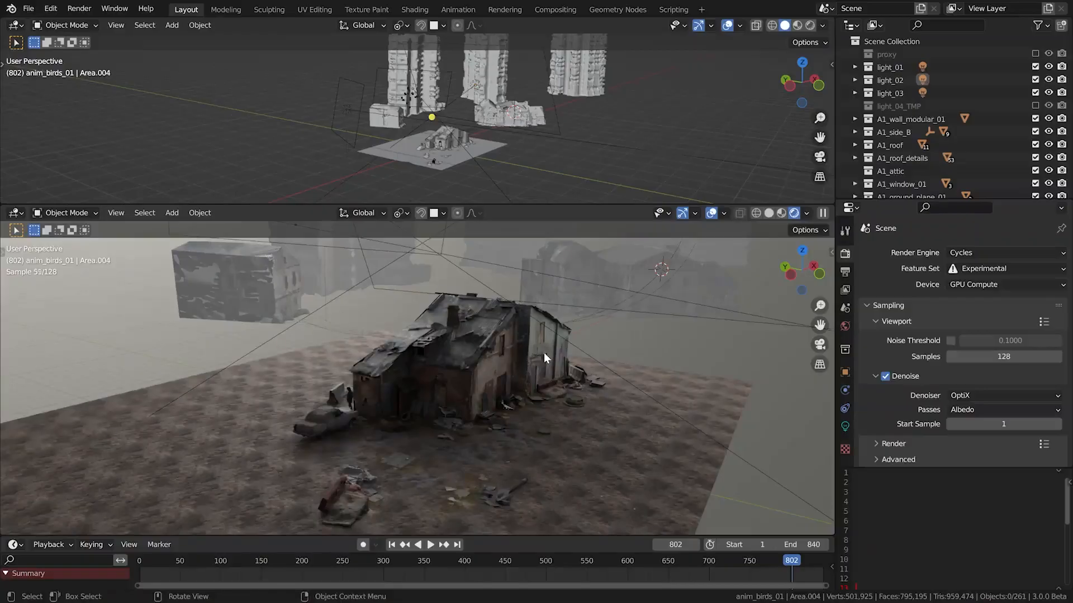
Exclude all model collections from A1_wall_modular_01 through fog_volume from the view layer, keeping the lights and cameras
{"action": "left_click_drag", "start_coordinate": [1036, 120], "coordinate": [1035, 188]}
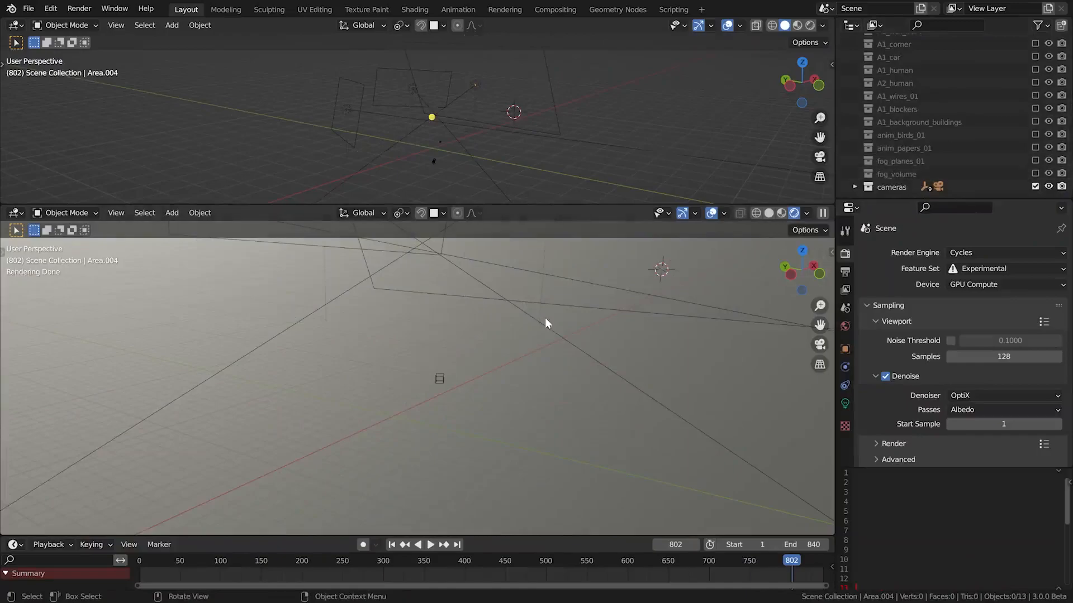
{"action": "key", "text": "shift+grave"}
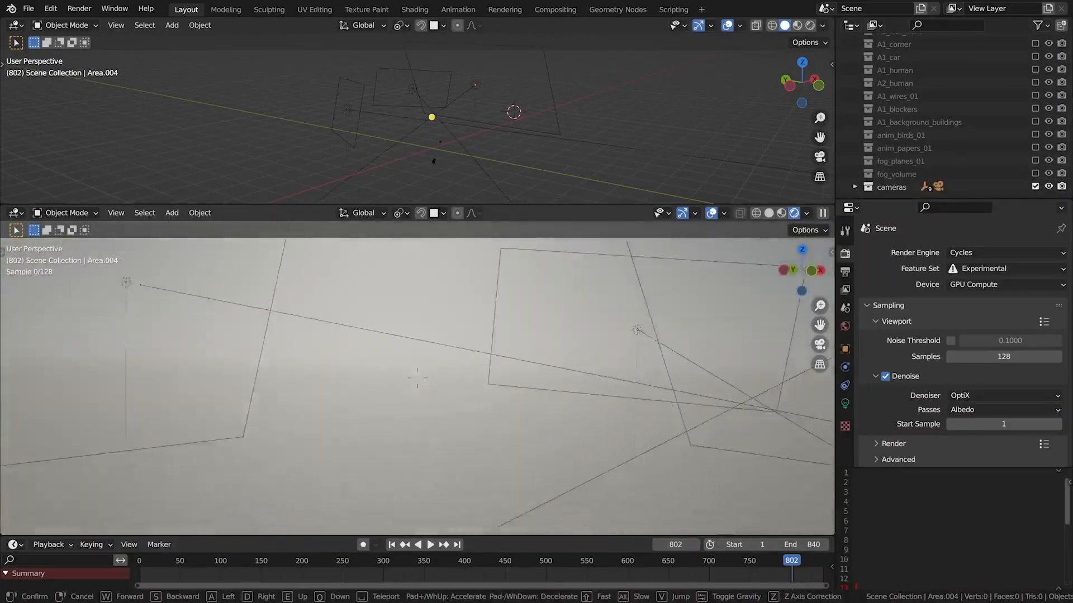
{"action": "key", "text": "Escape"}
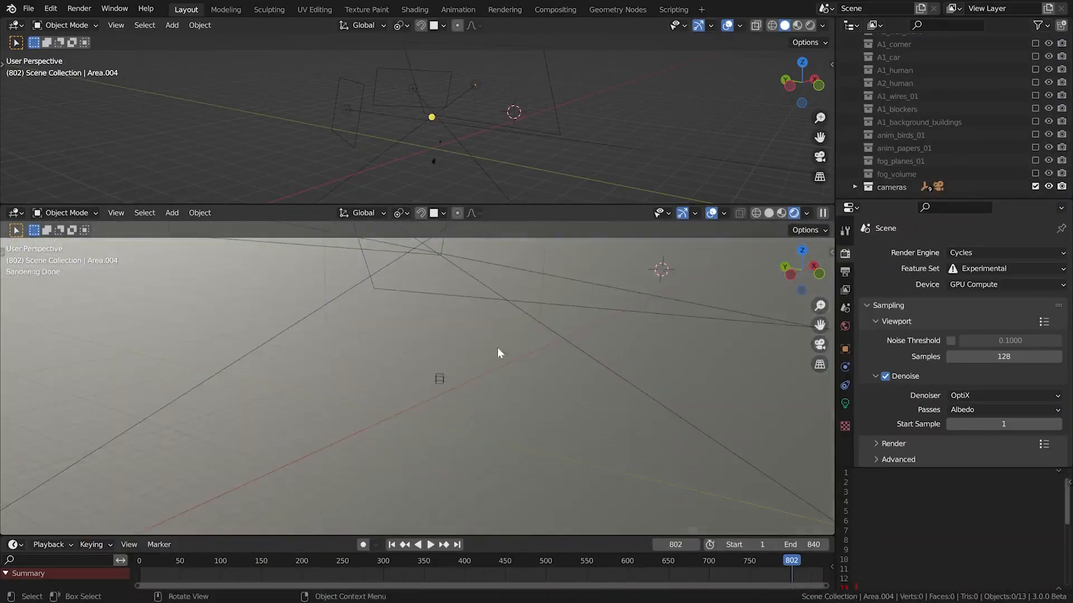
Enable the proxy collection and select the scanned proxy building to inspect its walls up close
{"action": "scroll", "coordinate": [957, 132], "scroll_direction": "up", "scroll_amount": 5}
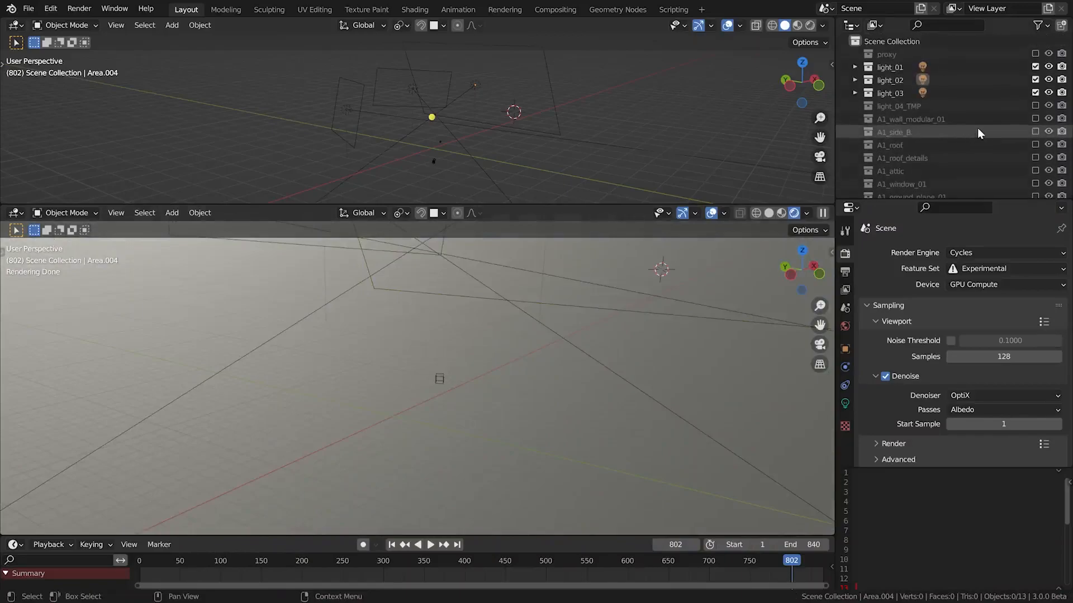
{"action": "left_click", "coordinate": [1035, 54]}
{"action": "scroll", "coordinate": [384, 391], "scroll_direction": "up", "scroll_amount": 8}
{"action": "middle_click_drag", "start_coordinate": [581, 414], "coordinate": [579, 387]}
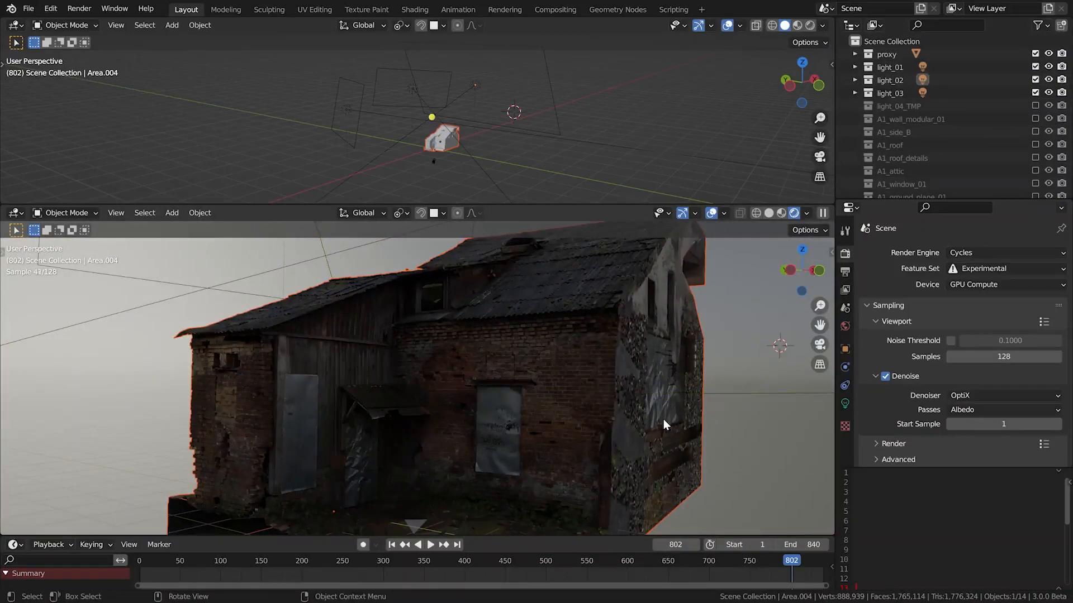
{"action": "left_click", "coordinate": [663, 419]}
{"action": "middle_click_drag", "start_coordinate": [568, 387], "coordinate": [455, 392]}
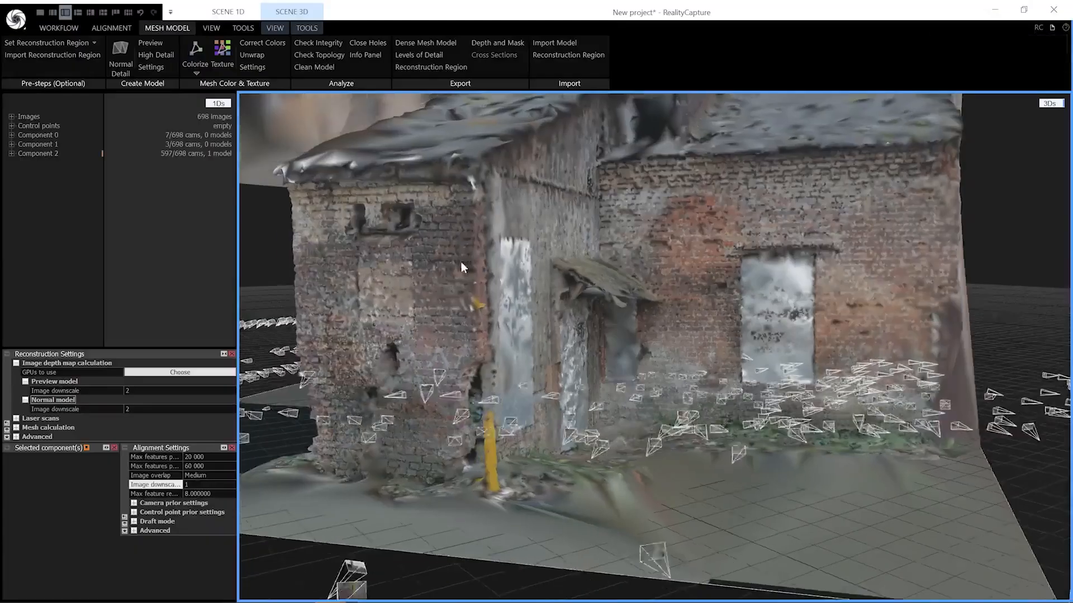
{"action": "left_click_drag", "start_coordinate": [462, 263], "coordinate": [540, 202]}
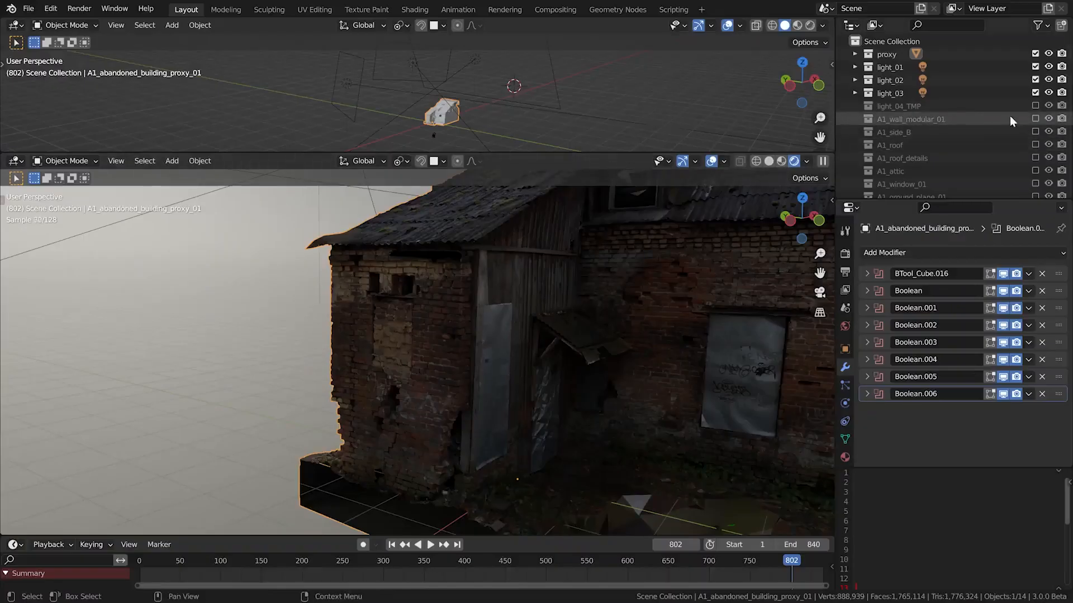
Show the A1_wall_modular_01 collection instead of the proxy and inspect the modular brick wall from several sides
{"action": "left_click", "coordinate": [1034, 118]}
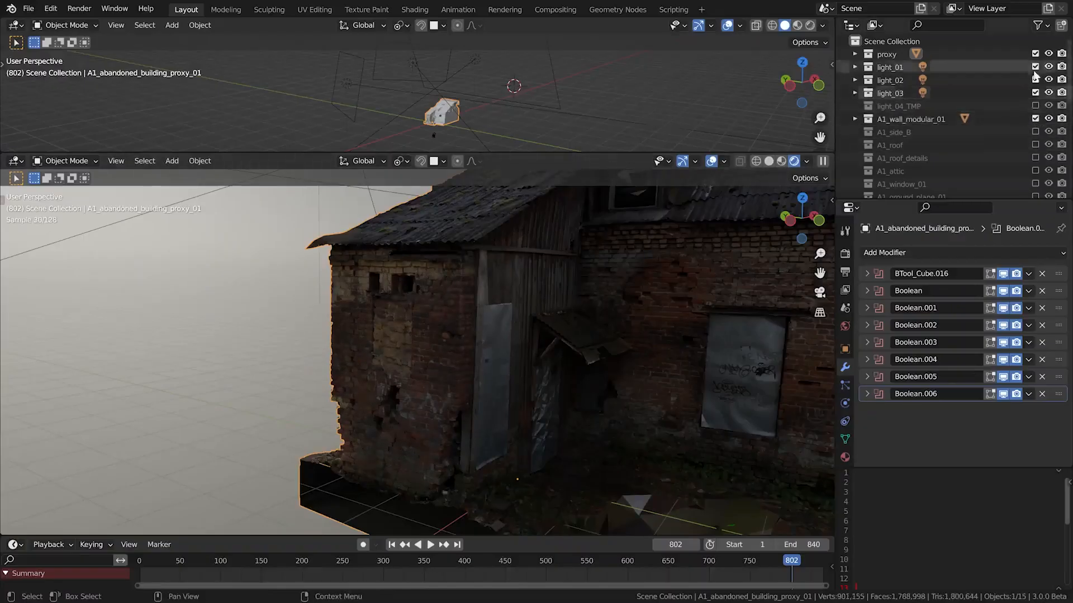
{"action": "left_click", "coordinate": [1035, 52]}
{"action": "left_click", "coordinate": [1034, 118]}
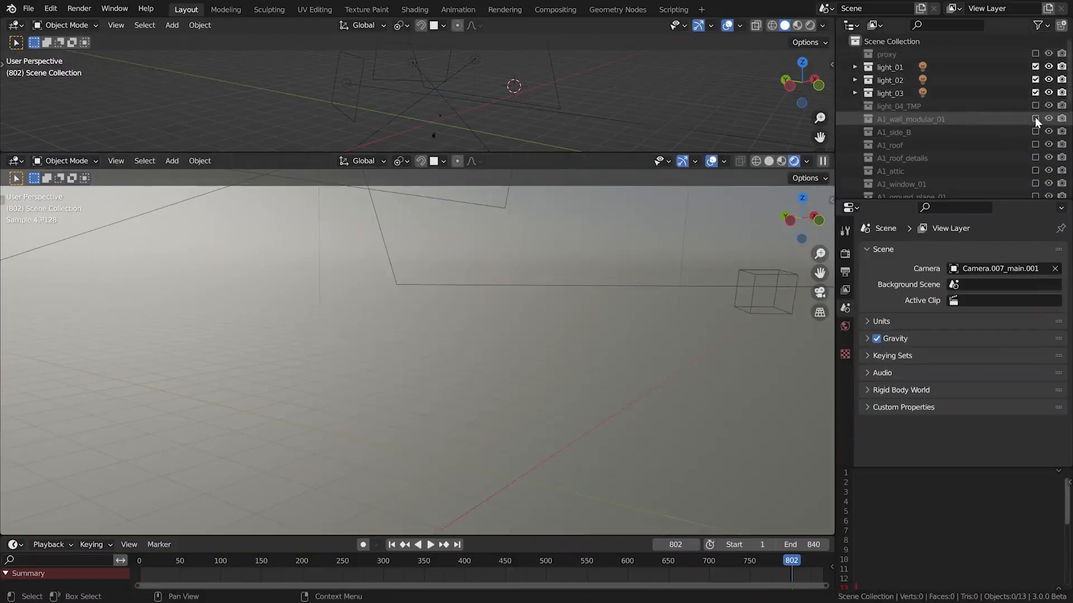
{"action": "left_click", "coordinate": [1034, 118]}
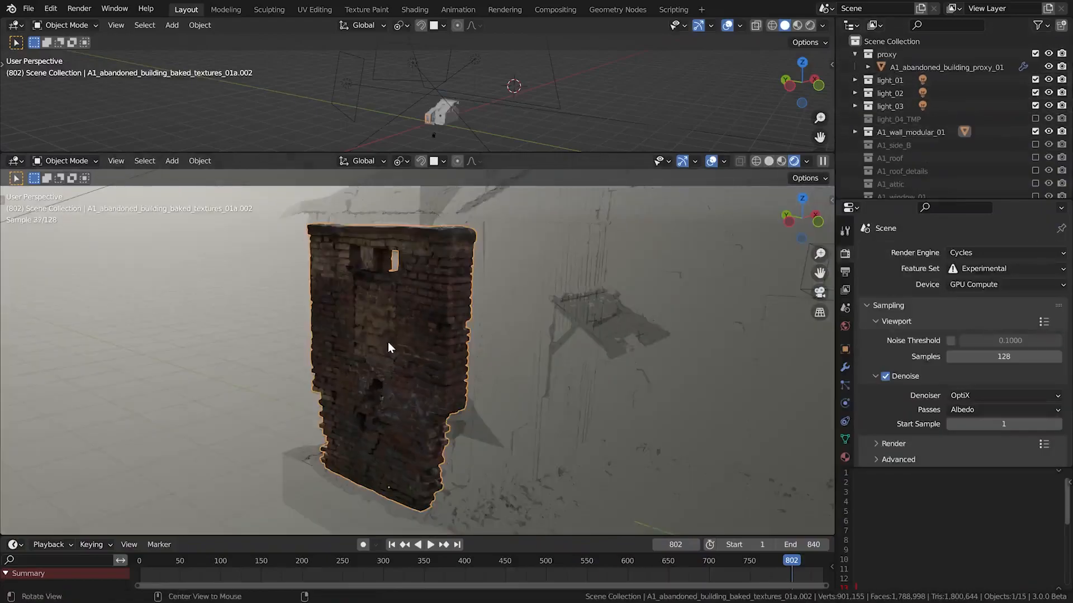
{"action": "left_click_drag", "start_coordinate": [387, 342], "coordinate": [256, 336], "text": "alt"}
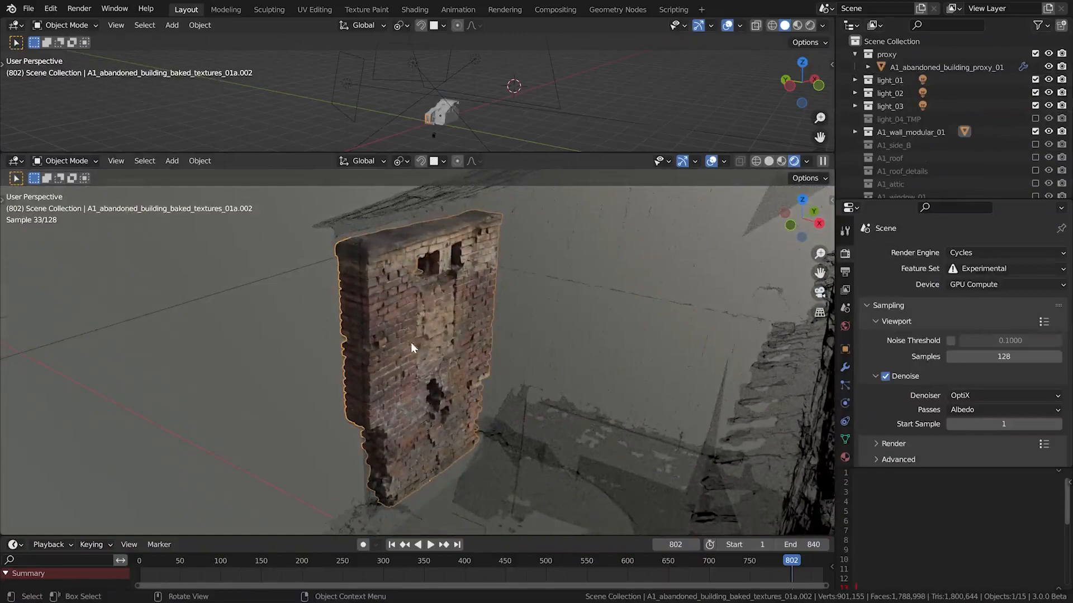
{"action": "left_click_drag", "start_coordinate": [419, 311], "coordinate": [452, 364], "text": "alt"}
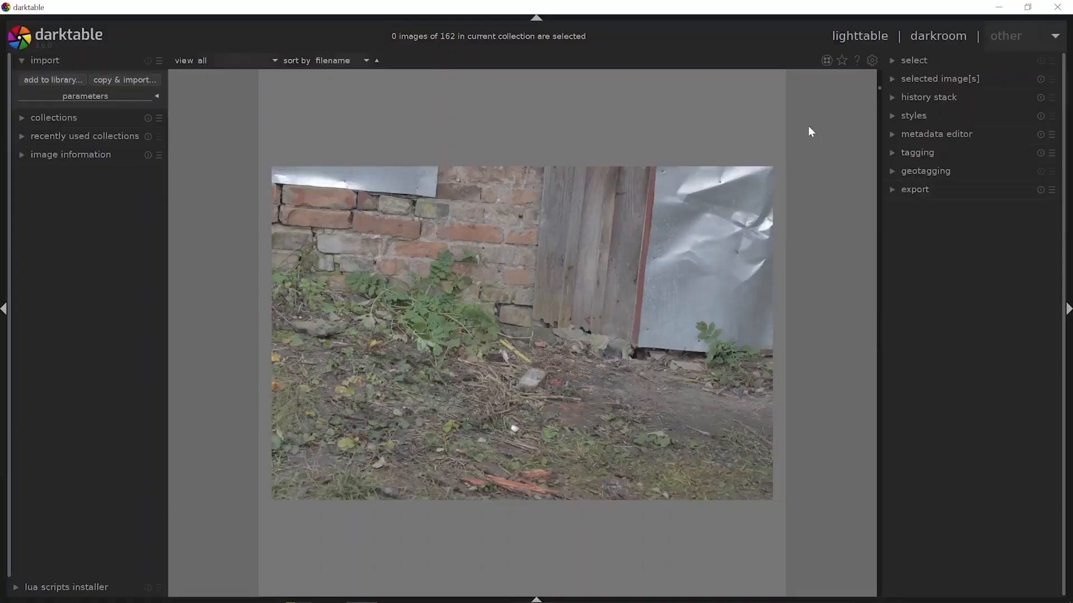
Switch to darktable and browse the source photos of the building's brick walls and metal-covered openings
{"action": "scroll", "coordinate": [807, 126], "scroll_direction": "down", "scroll_amount": 5}
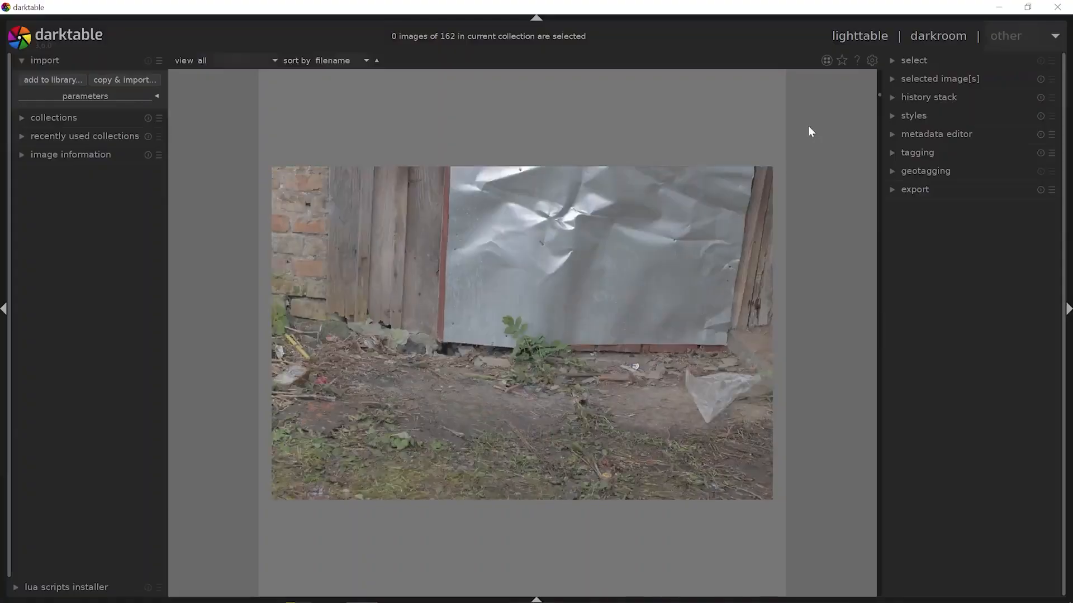
{"action": "scroll", "coordinate": [808, 127], "scroll_direction": "down", "scroll_amount": 6}
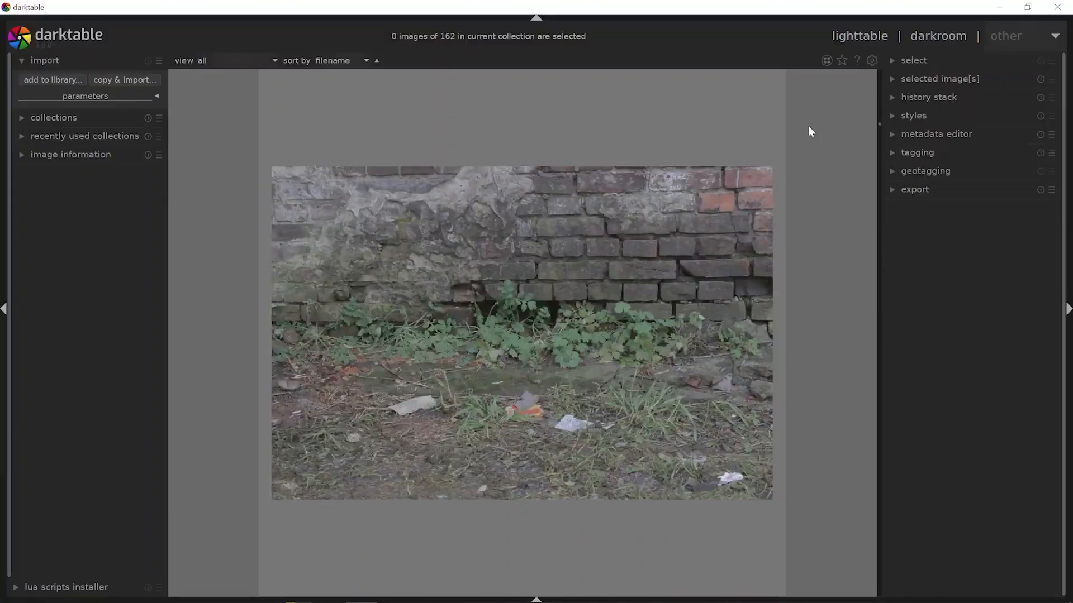
{"action": "scroll", "coordinate": [808, 126], "scroll_direction": "down", "scroll_amount": 4}
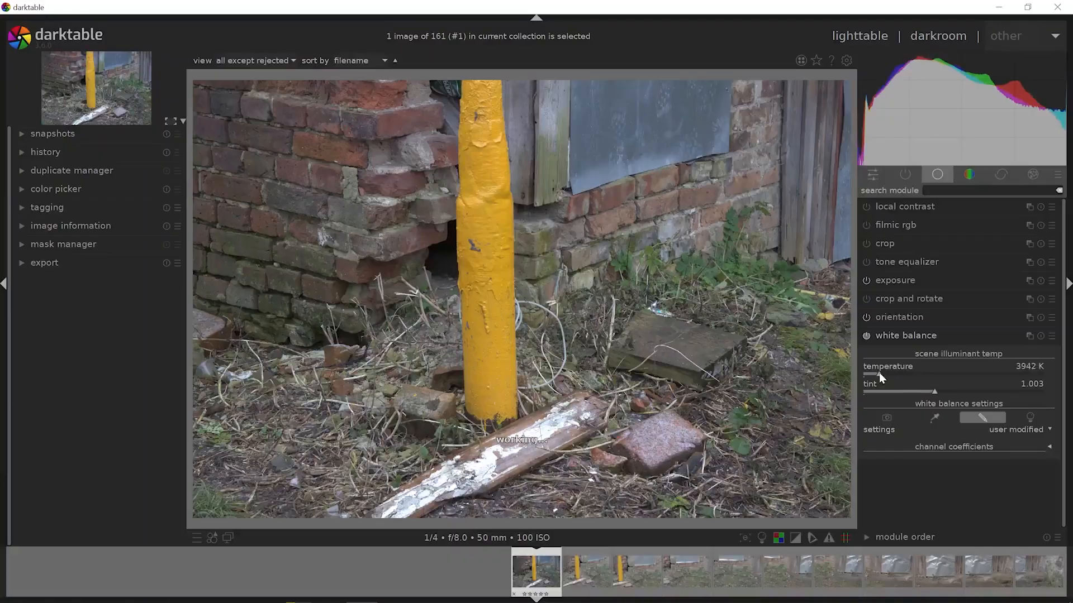
Adjust the first photo's white balance to 4372 K with tint 1.027, and sample white balance from the grey card in another photo
{"action": "mouse_move", "coordinate": [880, 373]}
{"action": "left_mouse_down"}
{"action": "mouse_move", "coordinate": [891, 367]}
{"action": "mouse_move", "coordinate": [880, 374]}
{"action": "mouse_move", "coordinate": [936, 388]}
{"action": "left_mouse_up"}
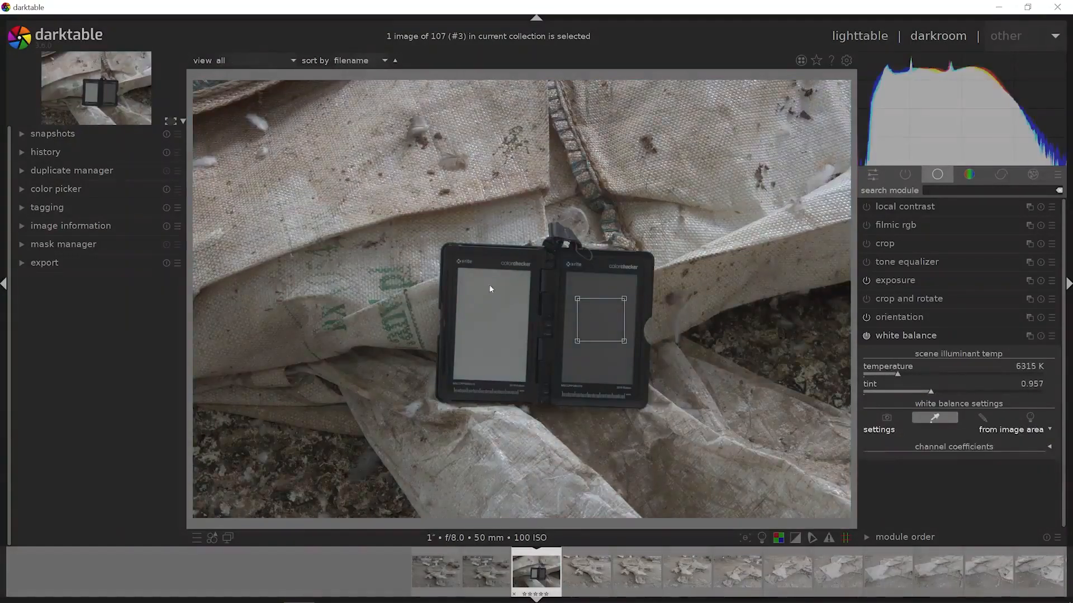
{"action": "left_click_drag", "start_coordinate": [478, 285], "coordinate": [515, 327]}
{"action": "left_click_drag", "start_coordinate": [577, 290], "coordinate": [618, 332]}
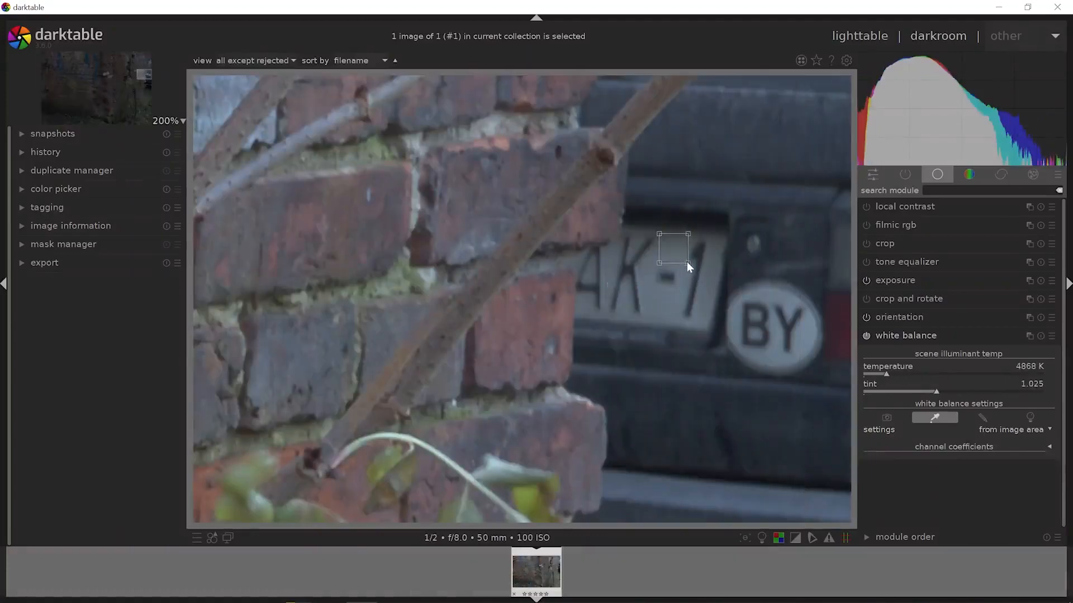
{"action": "left_click_drag", "start_coordinate": [648, 286], "coordinate": [677, 317]}
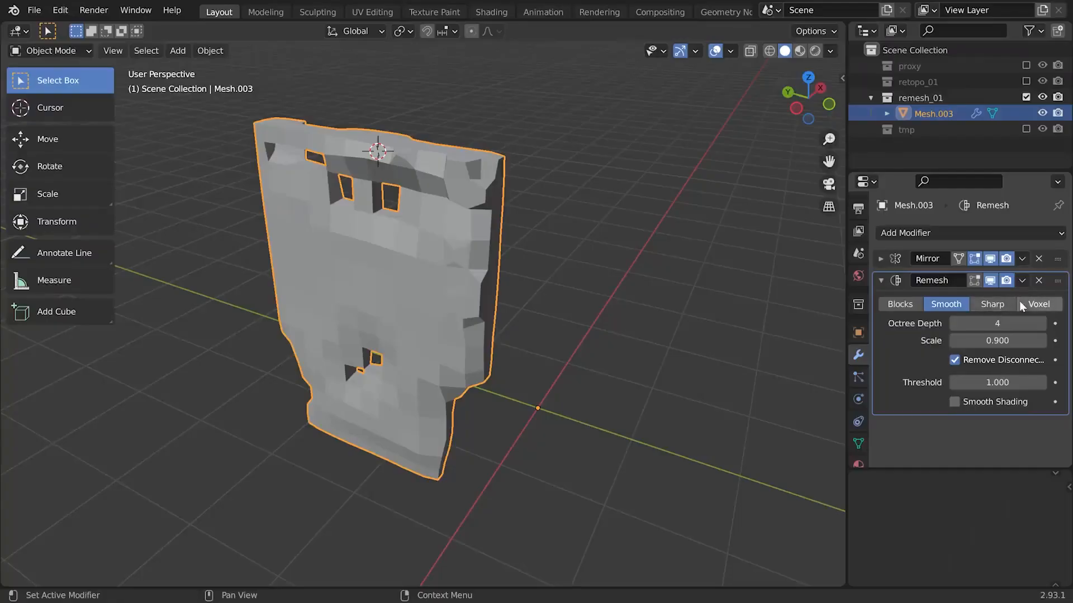
In Blender, set the wall's Remesh modifier to Voxel with a 0.02 m voxel size and its subdivision level to 2
{"action": "left_click", "coordinate": [1029, 304]}
{"action": "left_click_drag", "start_coordinate": [1033, 324], "coordinate": [1035, 330]}
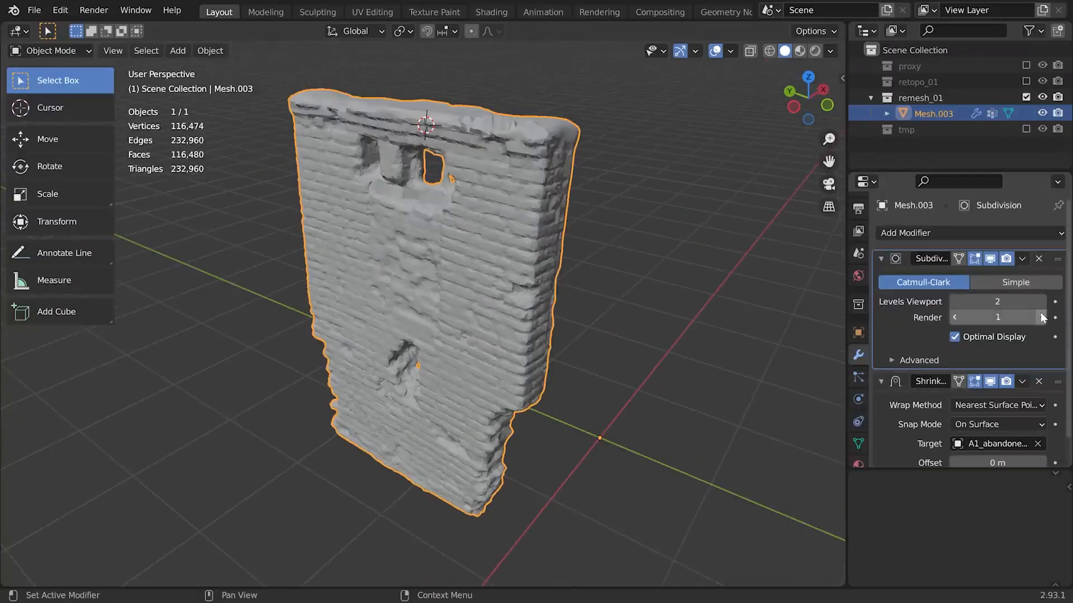
{"action": "left_click", "coordinate": [1040, 314]}
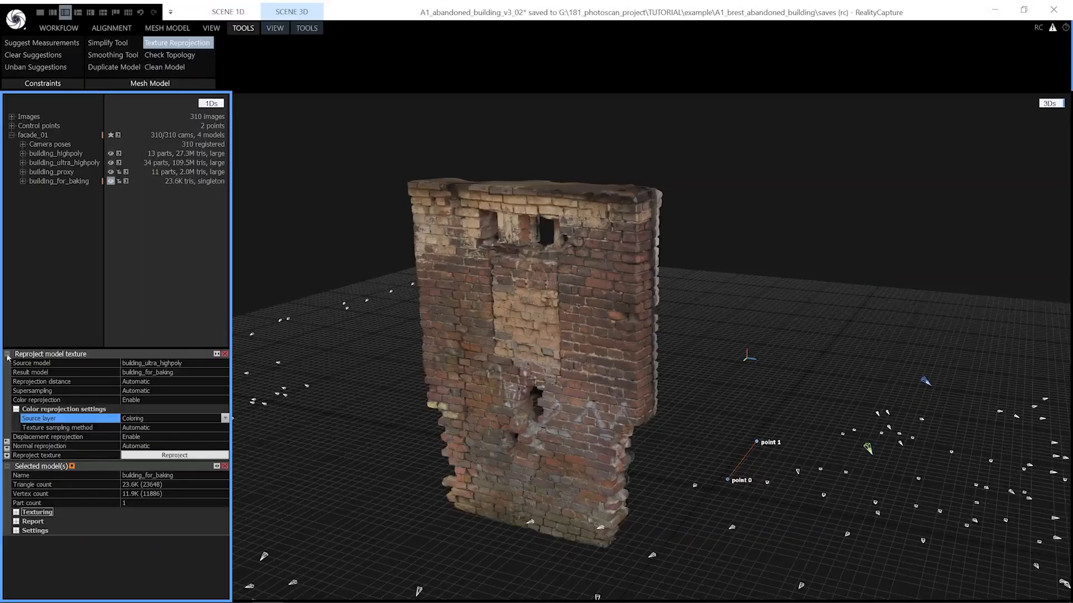
Switch to Agisoft De-Lighter and compare the wall's original 3D model with its processed version
{"action": "left_click", "coordinate": [8, 354]}
{"action": "left_click", "coordinate": [7, 364]}
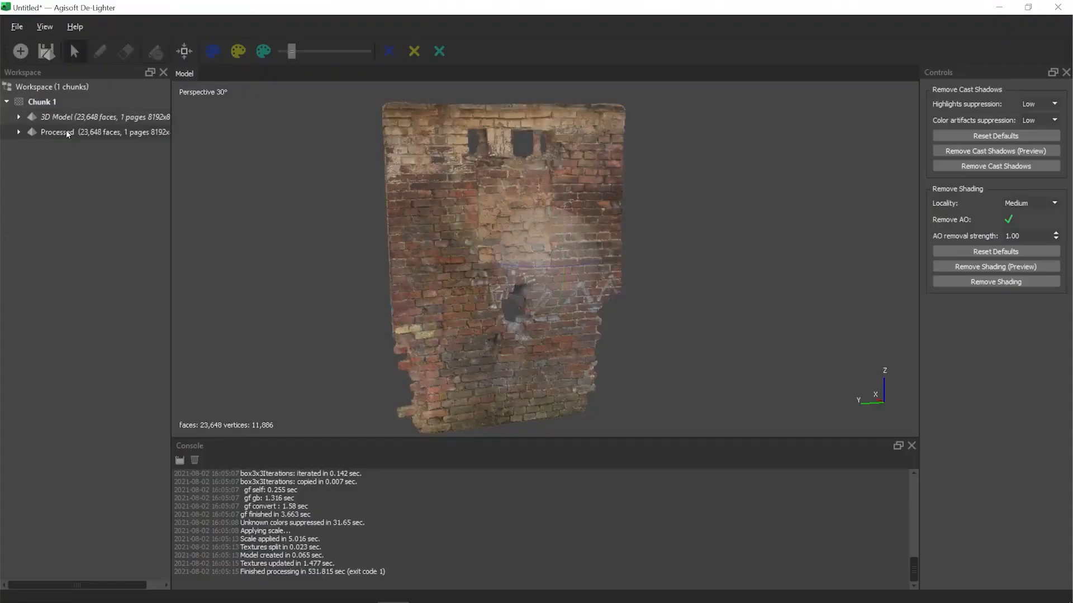
{"action": "double_click", "coordinate": [65, 119]}
{"action": "double_click", "coordinate": [63, 131]}
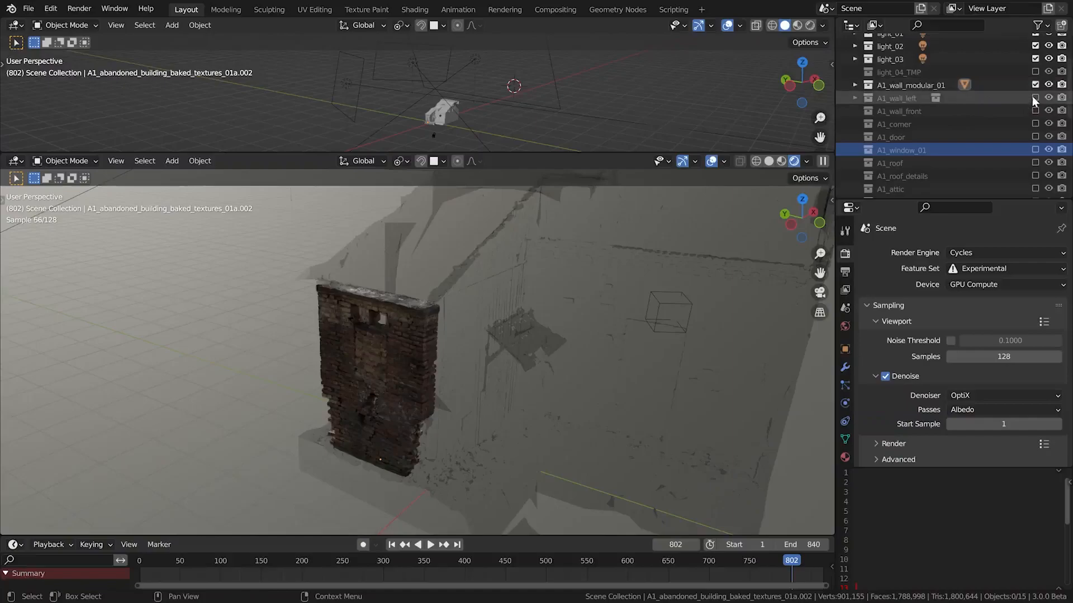
Switch back to the Blender house scene and enable the A1_wall_left collection, toggling it to compare
{"action": "left_click", "coordinate": [1034, 97]}
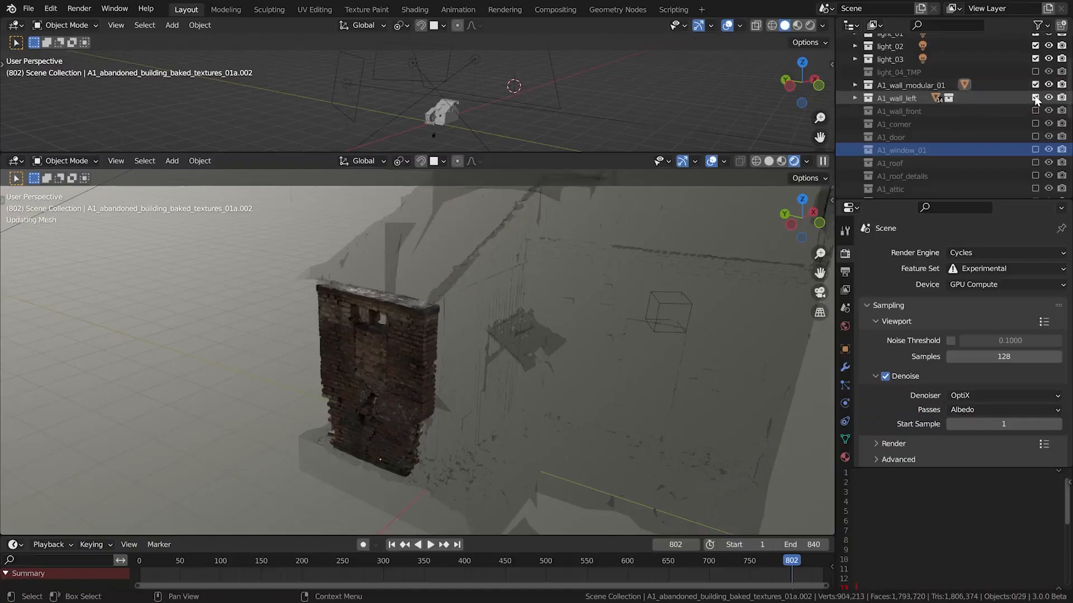
{"action": "left_click", "coordinate": [1034, 98]}
{"action": "left_click", "coordinate": [1034, 98]}
Select the wooden pallet on top of the brick wall and inspect the left wall's assembled pieces
{"action": "middle_click_drag", "start_coordinate": [389, 330], "coordinate": [408, 278]}
{"action": "left_click", "coordinate": [407, 278]}
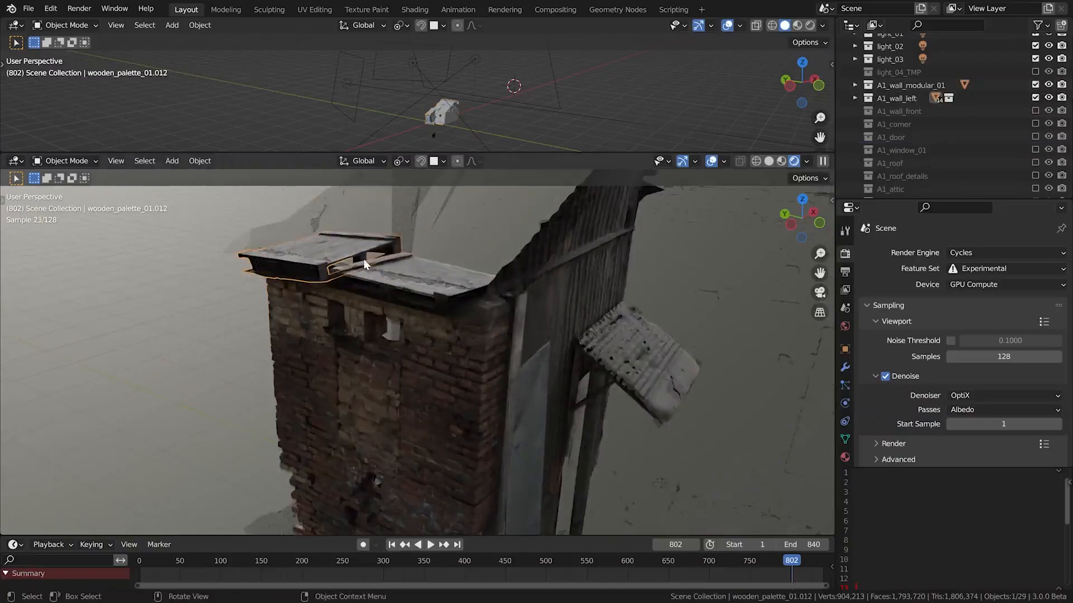
{"action": "scroll", "coordinate": [363, 260], "scroll_direction": "up", "scroll_amount": 3}
{"action": "key", "text": "shift+z"}
{"action": "scroll", "coordinate": [357, 264], "scroll_direction": "down", "scroll_amount": 3}
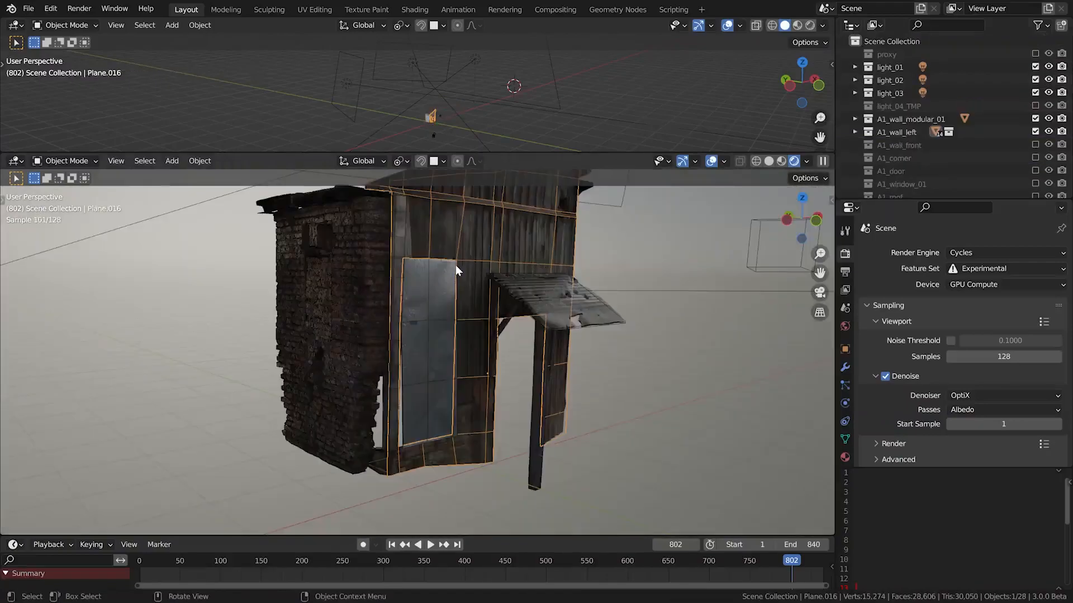
Try to move the tall wooden beam beside the metal sheet within the horizontal plane
{"action": "middle_click_drag", "start_coordinate": [455, 264], "coordinate": [421, 237]}
{"action": "left_click", "coordinate": [394, 243]}
{"action": "key", "text": "g"}
{"action": "key", "text": "shift+z"}
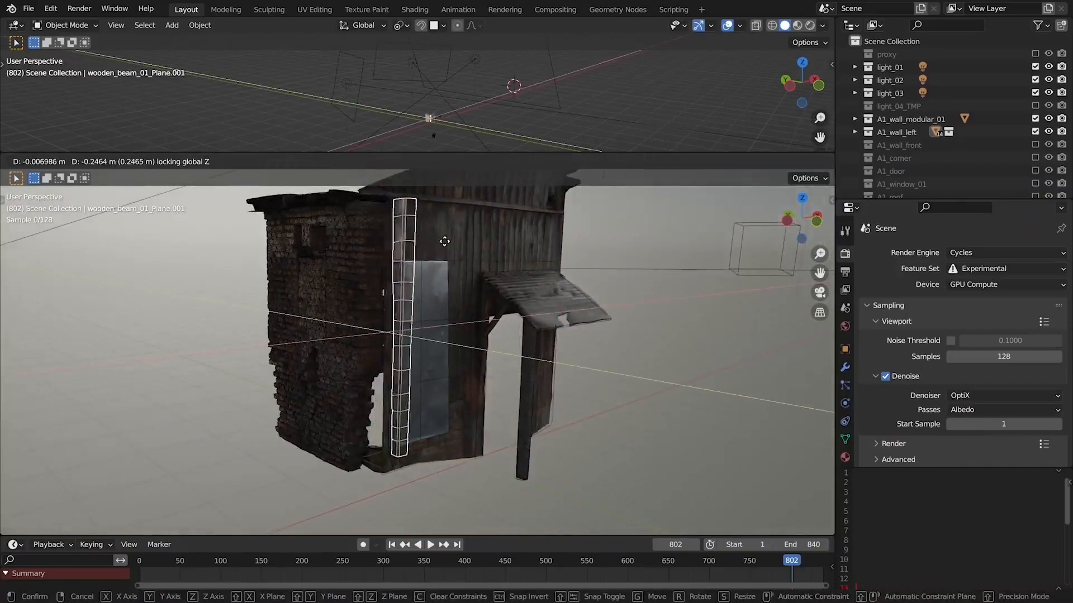
{"action": "right_click", "coordinate": [445, 241]}
{"action": "middle_click_drag", "start_coordinate": [434, 249], "coordinate": [403, 249]}
Duplicate the wooden beam and scale, move and rotate the copy into a short piece near the small awning
{"action": "key", "text": "shift+d"}
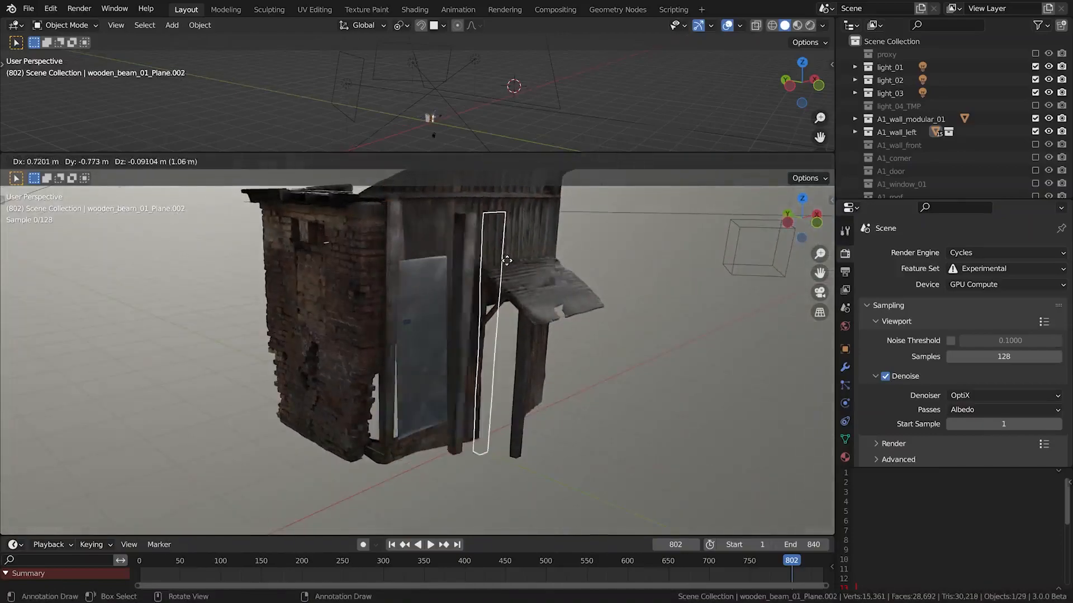
{"action": "left_click", "coordinate": [535, 262]}
{"action": "key", "text": "r"}
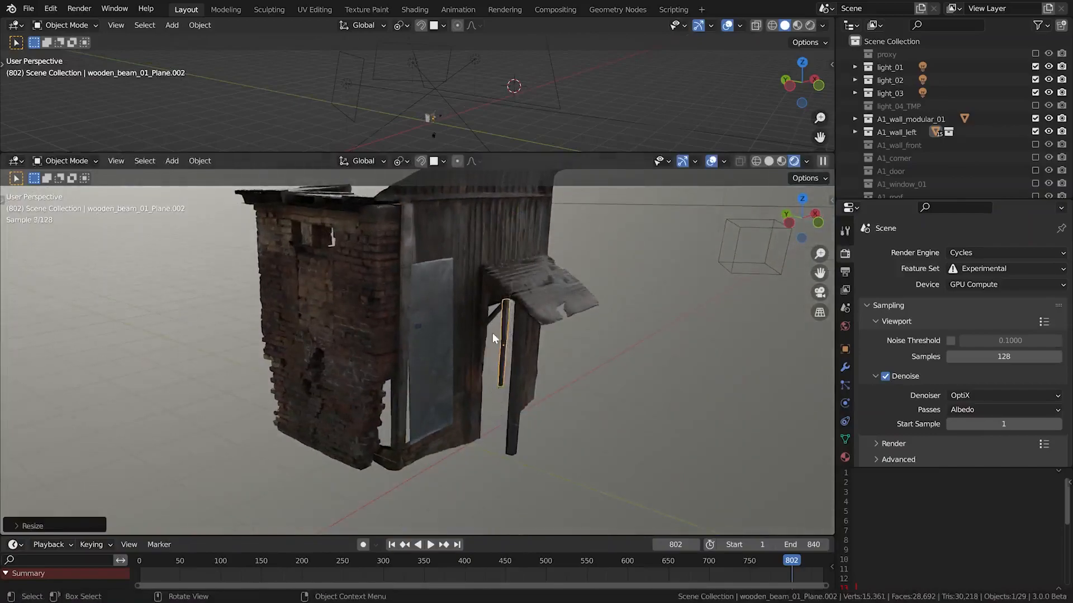
{"action": "scroll", "coordinate": [533, 279], "scroll_direction": "up", "scroll_amount": 4}
{"action": "left_click", "coordinate": [651, 270]}
{"action": "key", "text": "s"}
{"action": "left_click", "coordinate": [579, 282]}
{"action": "key", "text": "g"}
{"action": "left_click", "coordinate": [547, 231]}
{"action": "key", "text": "r"}
{"action": "left_click", "coordinate": [556, 237]}
Switch the viewport to Material Preview and fit a scaled wooden beam upright on the wall between the metal sheet and awning
{"action": "left_click", "coordinate": [786, 161]}
{"action": "key", "text": "g"}
{"action": "left_click", "coordinate": [531, 276]}
{"action": "left_click_drag", "start_coordinate": [531, 277], "coordinate": [542, 272], "text": "alt"}
{"action": "key", "text": "r"}
{"action": "left_click", "coordinate": [601, 238]}
{"action": "key", "text": "g"}
{"action": "key", "text": "shift+z"}
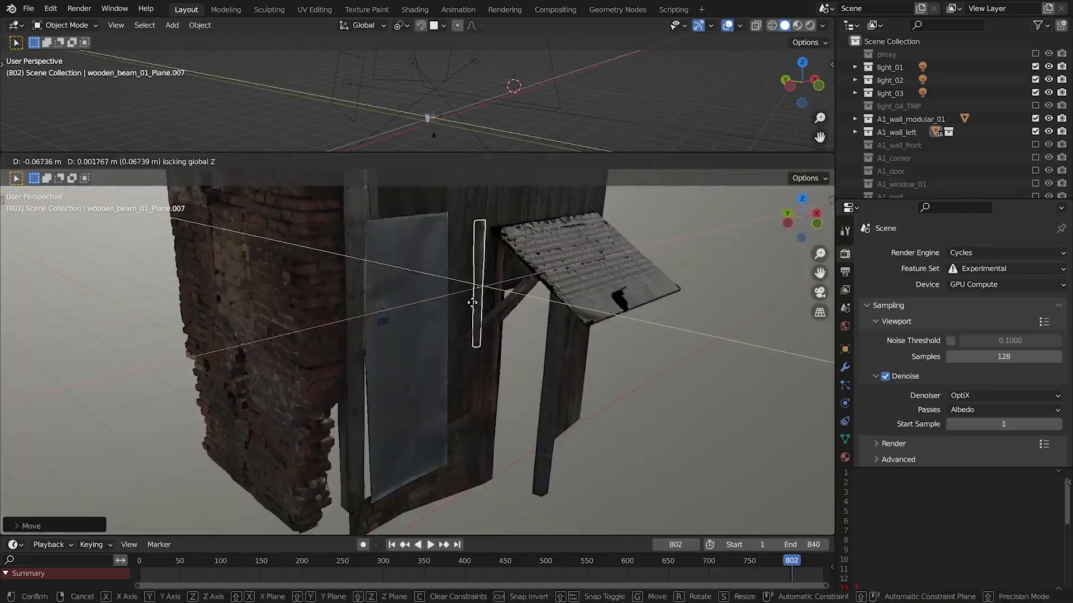
{"action": "left_click", "coordinate": [472, 306]}
{"action": "key", "text": "s"}
{"action": "left_click", "coordinate": [491, 301]}
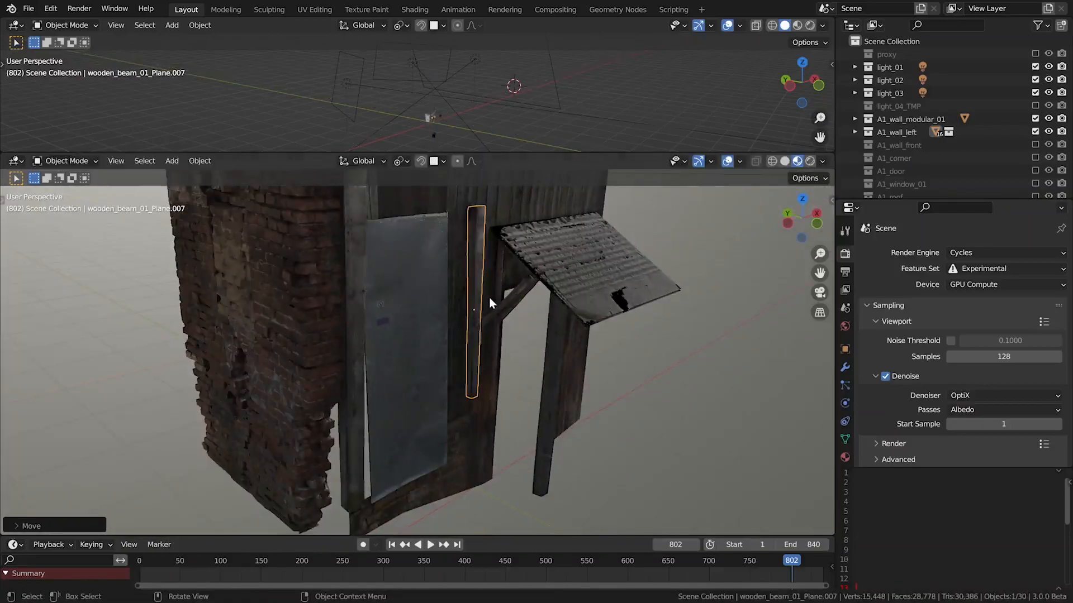
Duplicate the metal sheet and rotate and move the copy so it lies flat on the ground in front of the awning
{"action": "left_click", "coordinate": [428, 309]}
{"action": "key", "text": "shift+d"}
{"action": "left_click", "coordinate": [609, 304]}
{"action": "key", "text": "r"}
{"action": "key", "text": "r"}
{"action": "left_click", "coordinate": [617, 254]}
{"action": "key", "text": "g"}
{"action": "key", "text": "shift+z"}
{"action": "left_click", "coordinate": [642, 324]}
Duplicate the awning's wooden post and place the copy upright under the awning's outer edge
{"action": "left_click", "coordinate": [547, 456]}
{"action": "key", "text": "shift+d"}
{"action": "left_click", "coordinate": [705, 391]}
{"action": "left_click", "coordinate": [638, 410]}
Duplicate the brick wall module, scale the copy down and position it behind the new post and metal sheet
{"action": "left_click", "coordinate": [314, 393]}
{"action": "key", "text": "shift+d"}
{"action": "key", "text": "shift+z"}
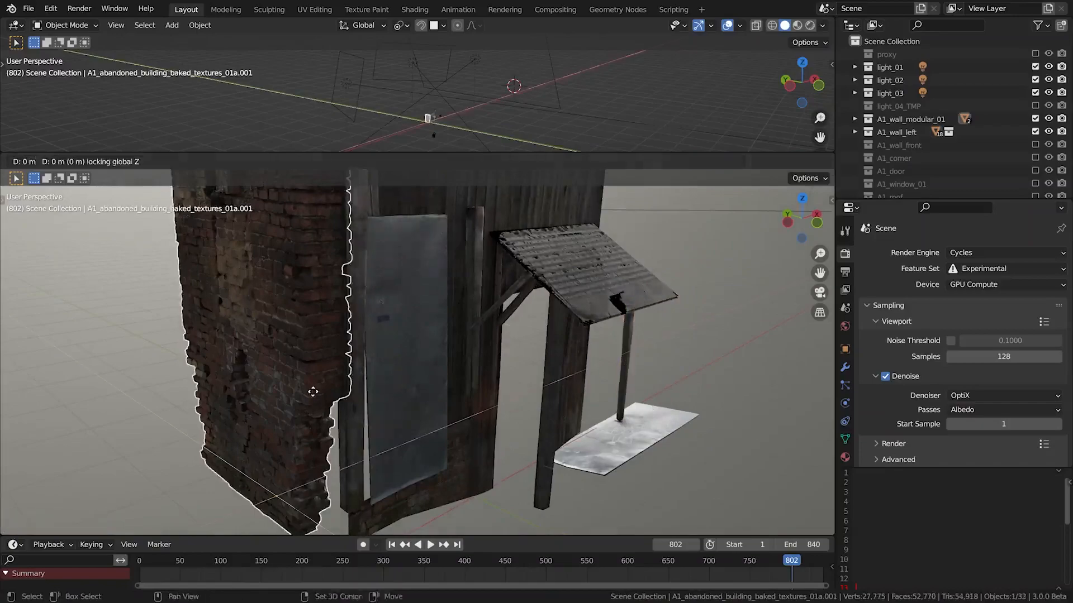
{"action": "left_click", "coordinate": [694, 378]}
{"action": "key", "text": "s"}
{"action": "left_click", "coordinate": [671, 385]}
{"action": "key", "text": "g"}
{"action": "key", "text": "shift+z"}
{"action": "left_click", "coordinate": [672, 376]}
{"action": "key", "text": "g"}
{"action": "key", "text": "z"}
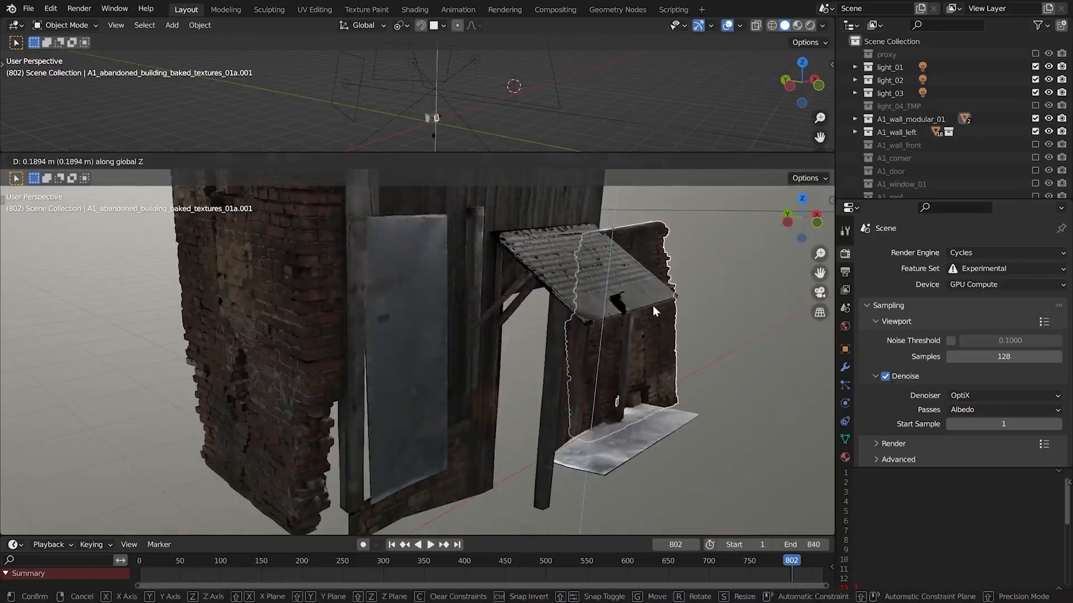
{"action": "left_click", "coordinate": [681, 334]}
{"action": "left_click", "coordinate": [680, 333]}
Delete the copied brick wall, metal sheet and wooden post
{"action": "left_click", "coordinate": [674, 259]}
{"action": "left_click", "coordinate": [663, 412], "text": "shift"}
{"action": "left_click", "coordinate": [625, 365], "text": "shift"}
{"action": "key", "text": "x"}
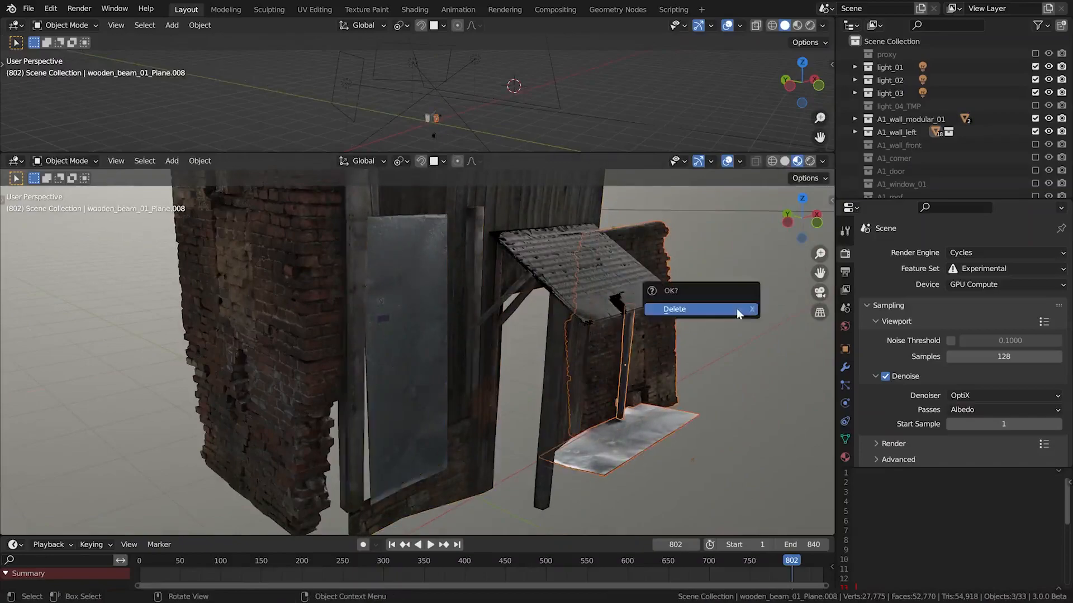
{"action": "left_click", "coordinate": [737, 309]}
Examine the individual beams and braces that support the small awning
{"action": "scroll", "coordinate": [512, 309], "scroll_direction": "up", "scroll_amount": 3}
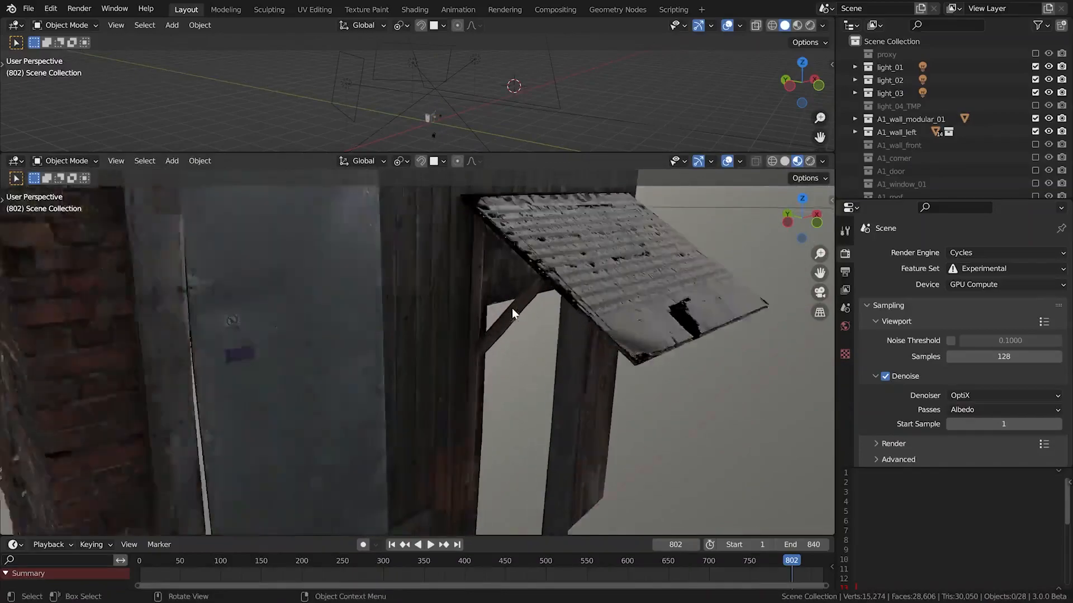
{"action": "scroll", "coordinate": [513, 309], "scroll_direction": "up", "scroll_amount": 2}
{"action": "left_click", "coordinate": [512, 309]}
{"action": "scroll", "coordinate": [513, 309], "scroll_direction": "up", "scroll_amount": 3}
{"action": "middle_click_drag", "start_coordinate": [514, 310], "coordinate": [530, 271]}
{"action": "key", "text": "alt+a"}
{"action": "left_click", "coordinate": [419, 304]}
{"action": "left_click", "coordinate": [562, 258]}
{"action": "left_click", "coordinate": [619, 315]}
{"action": "left_click", "coordinate": [661, 297]}
{"action": "left_click", "coordinate": [645, 302]}
{"action": "middle_click_drag", "start_coordinate": [607, 305], "coordinate": [595, 311]}
{"action": "scroll", "coordinate": [596, 316], "scroll_direction": "down", "scroll_amount": 5}
Try duplicating one of the wooden beams under the small awning
{"action": "left_click", "coordinate": [559, 301]}
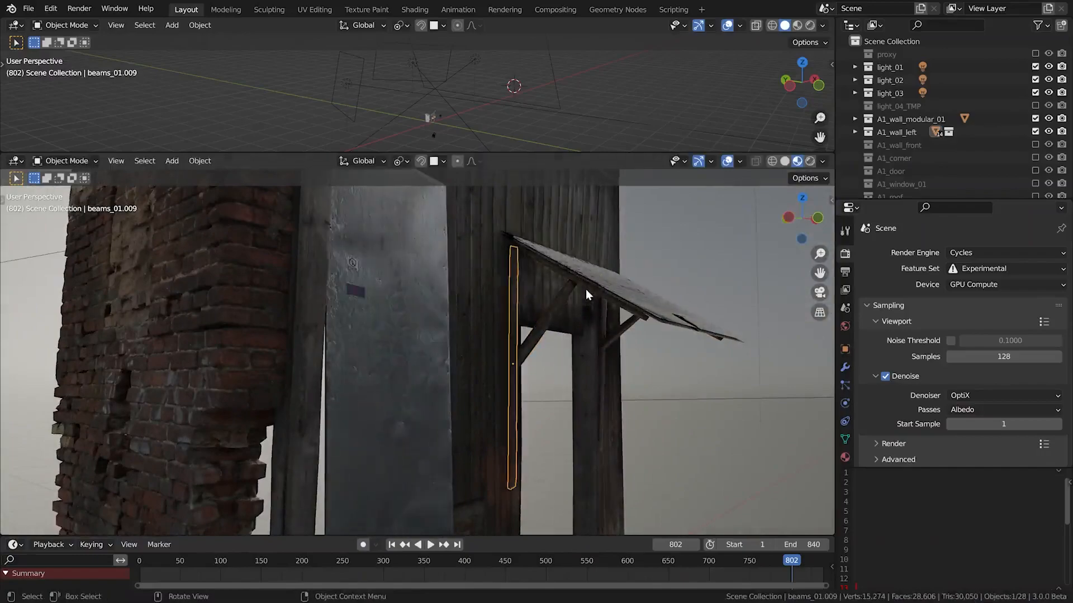
{"action": "key", "text": "shift+d"}
{"action": "left_click", "coordinate": [622, 331]}
{"action": "left_click", "coordinate": [590, 347]}
{"action": "middle_click_drag", "start_coordinate": [590, 348], "coordinate": [551, 371]}
{"action": "scroll", "coordinate": [558, 385], "scroll_direction": "down", "scroll_amount": 3}
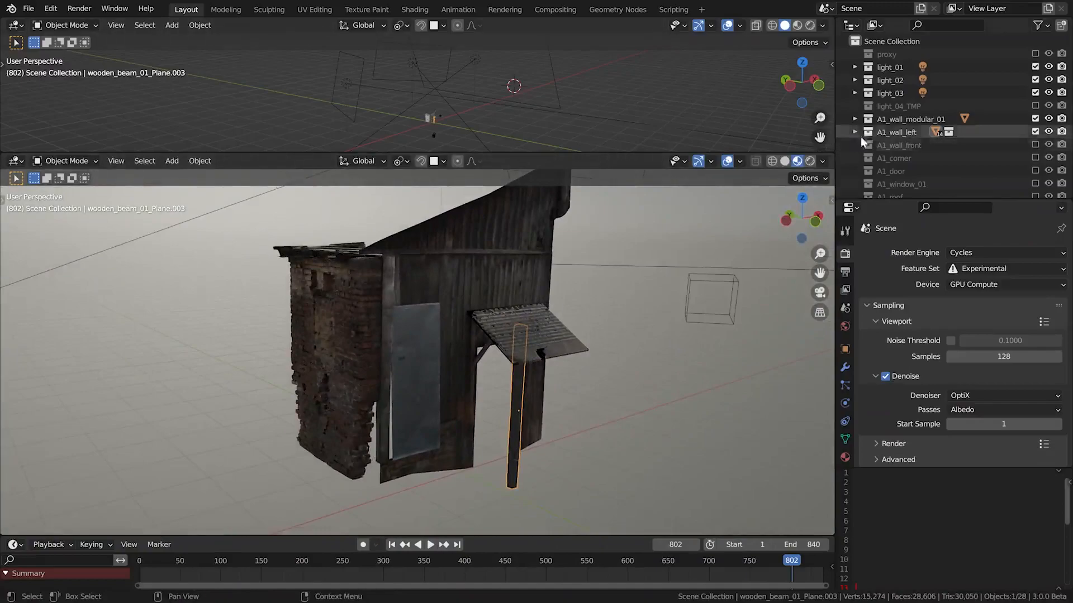
Enable the A1_wall_front collection and select the brick front wall
{"action": "left_click", "coordinate": [1035, 145]}
{"action": "middle_click_drag", "start_coordinate": [759, 324], "coordinate": [588, 333]}
{"action": "left_click", "coordinate": [682, 276]}
{"action": "middle_click_drag", "start_coordinate": [611, 261], "coordinate": [675, 227]}
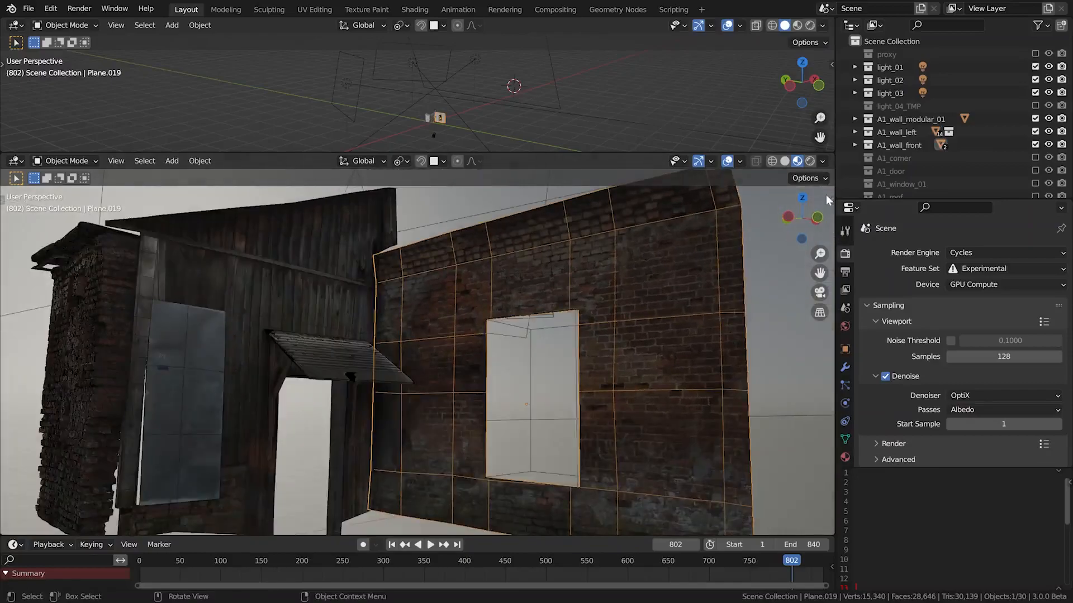
Switch the viewport to Rendered shading and inspect the front wall's displaced bricks alongside its baked displacement map
{"action": "left_click", "coordinate": [810, 161]}
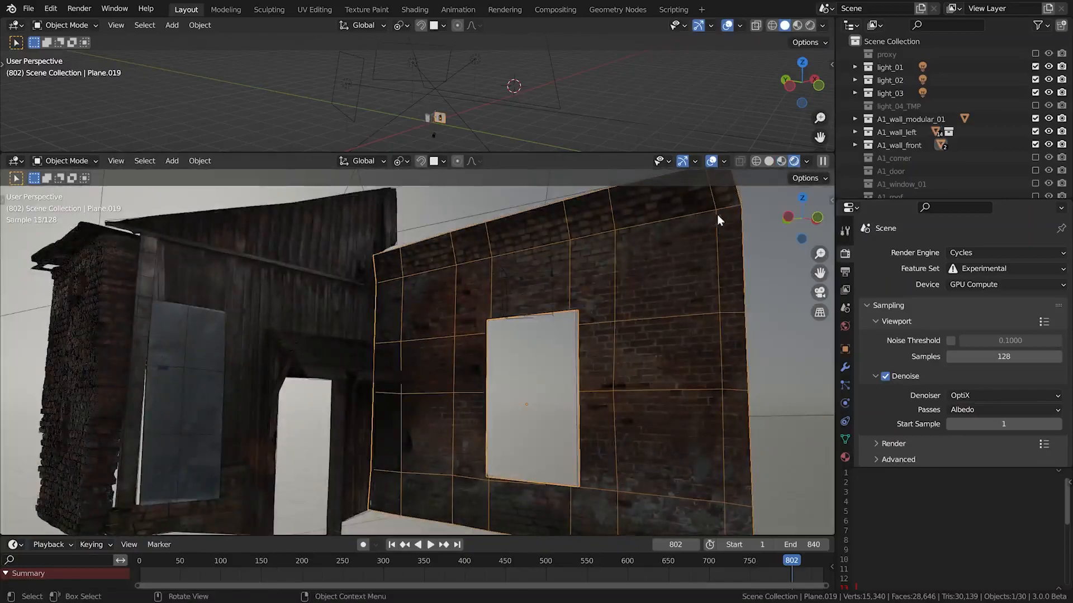
{"action": "scroll", "coordinate": [665, 210], "scroll_direction": "up", "scroll_amount": 3}
{"action": "middle_click_drag", "start_coordinate": [614, 203], "coordinate": [545, 360]}
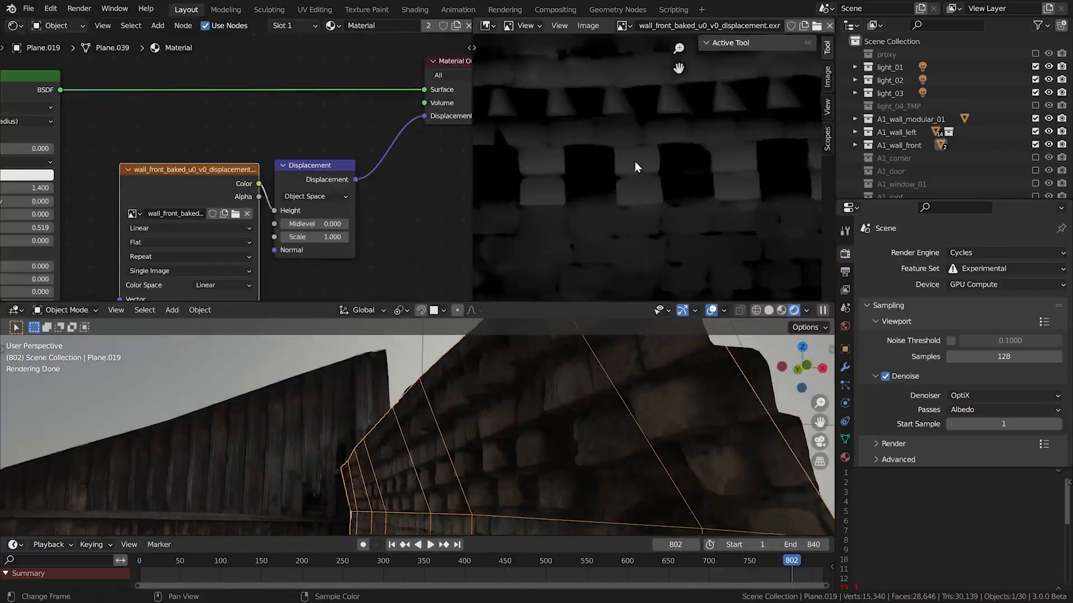
{"action": "scroll", "coordinate": [643, 159], "scroll_direction": "up", "scroll_amount": 3}
{"action": "scroll", "coordinate": [662, 166], "scroll_direction": "down", "scroll_amount": 3}
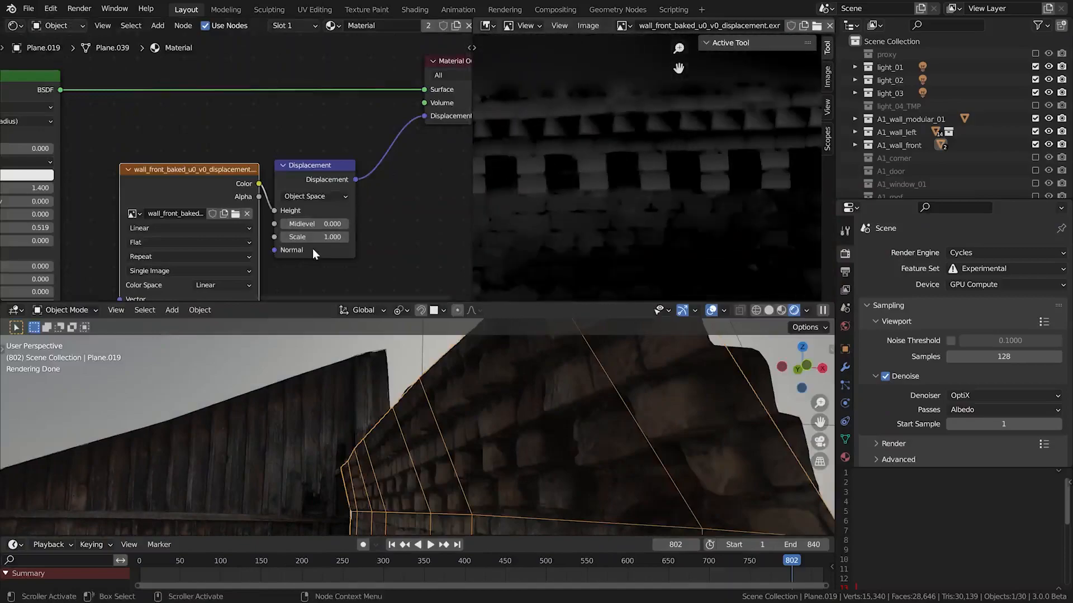
Try a scale of 2 on the front wall's Displacement node and restore it to 1
{"action": "left_click_drag", "start_coordinate": [311, 239], "coordinate": [350, 260]}
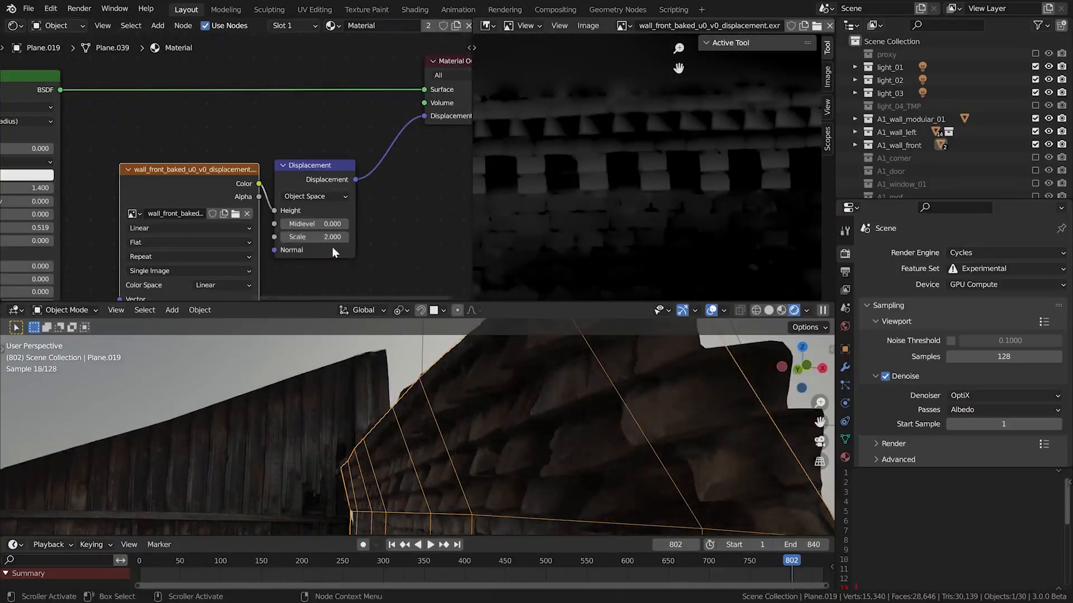
{"action": "key", "text": "Return"}
{"action": "type", "text": "1"}
{"action": "key", "text": "Return"}
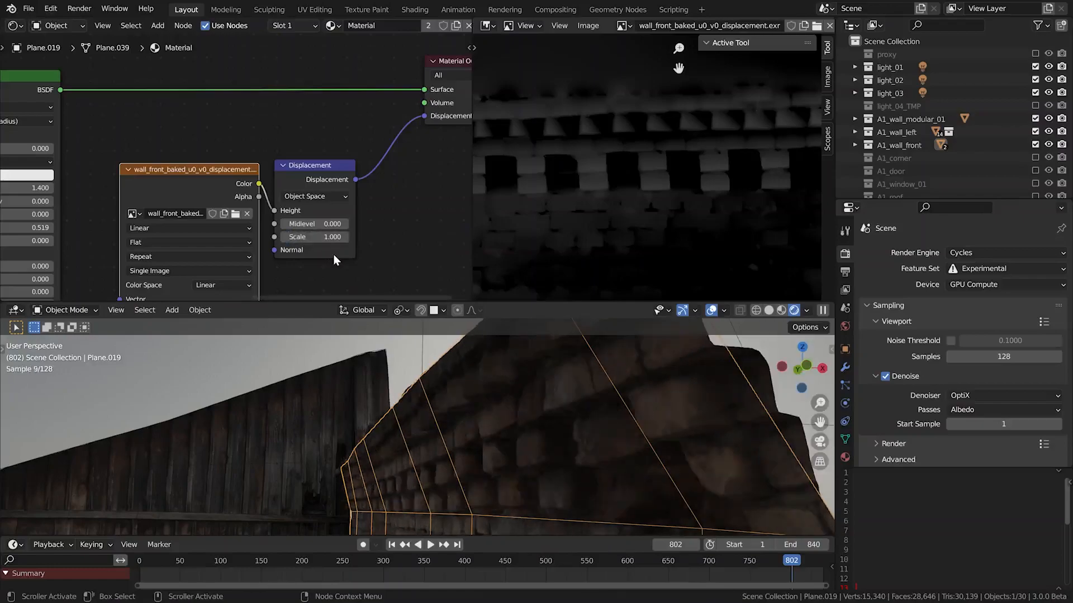
Test the front wall's displacement at scales of 0 and 0.6, and return the value to 1
{"action": "type", "text": "0"}
{"action": "key", "text": "Return"}
{"action": "double_click", "coordinate": [336, 237]}
{"action": "type", "text": "0.6"}
{"action": "key", "text": "Return"}
{"action": "double_click", "coordinate": [335, 236]}
{"action": "type", "text": "1"}
{"action": "key", "text": "Return"}
Enable the A1_corner collection, select the brick corner piece and enlarge the 3D viewport
{"action": "middle_click_drag", "start_coordinate": [534, 478], "coordinate": [571, 444]}
{"action": "scroll", "coordinate": [587, 438], "scroll_direction": "down", "scroll_amount": 3}
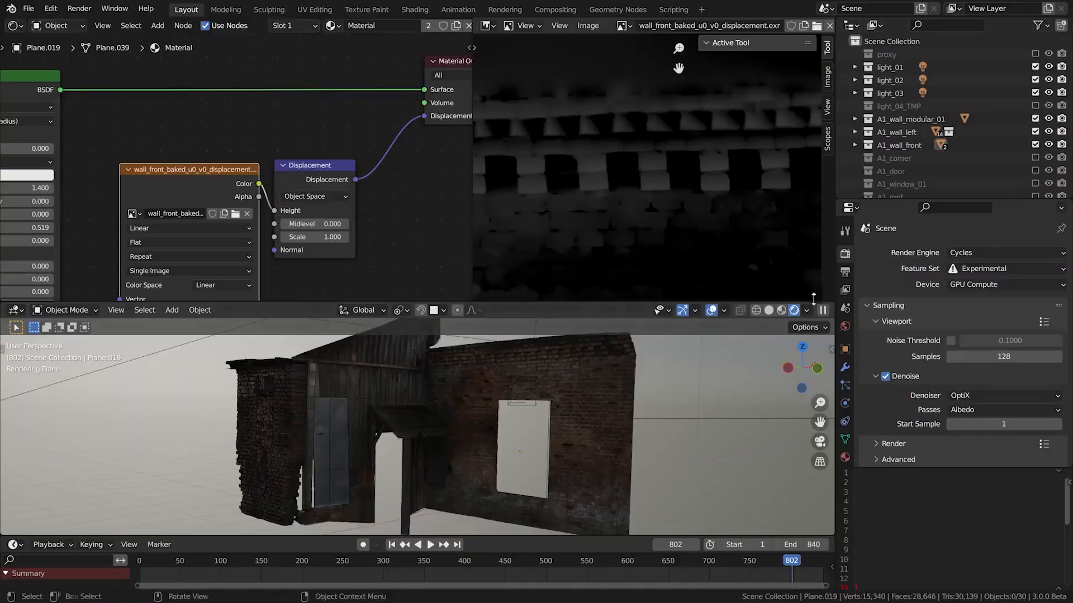
{"action": "left_click", "coordinate": [1035, 158]}
{"action": "middle_click_drag", "start_coordinate": [642, 368], "coordinate": [502, 384]}
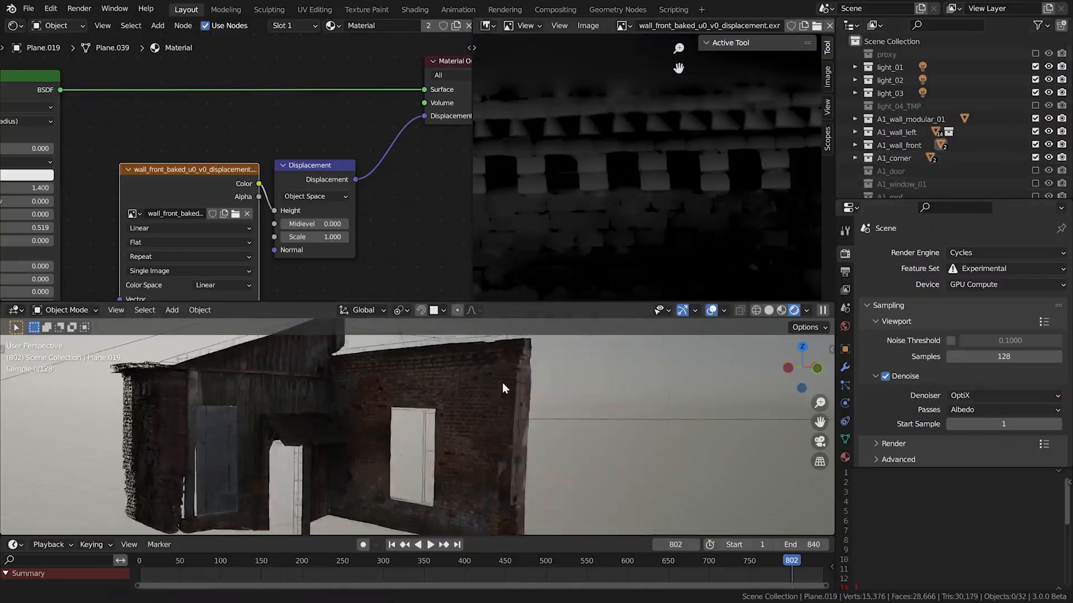
{"action": "left_click", "coordinate": [505, 426]}
{"action": "middle_click_drag", "start_coordinate": [505, 427], "coordinate": [484, 441]}
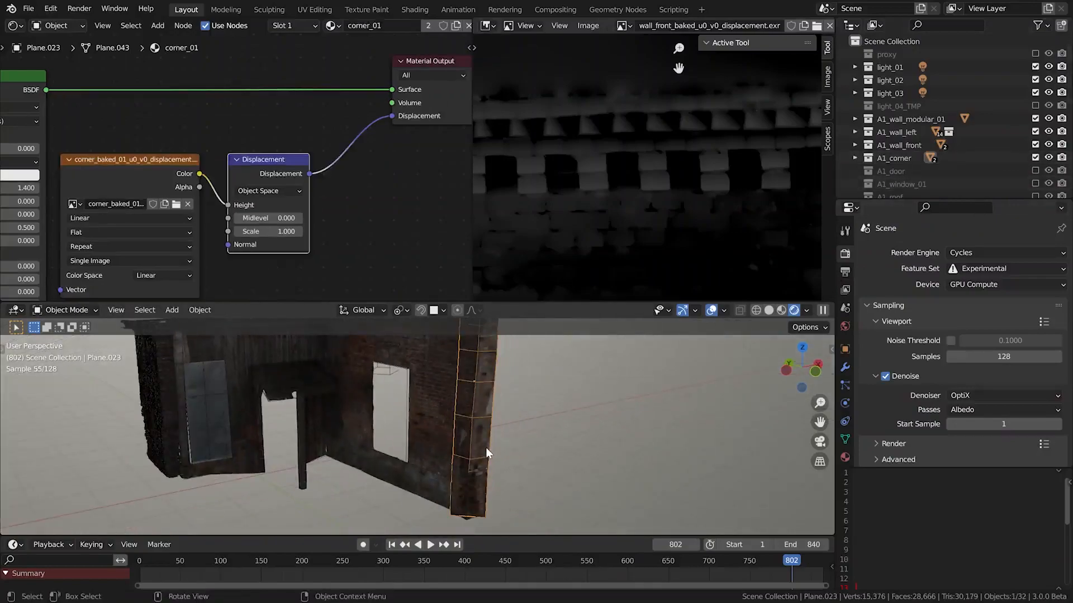
{"action": "left_click_drag", "start_coordinate": [521, 302], "coordinate": [520, 140]}
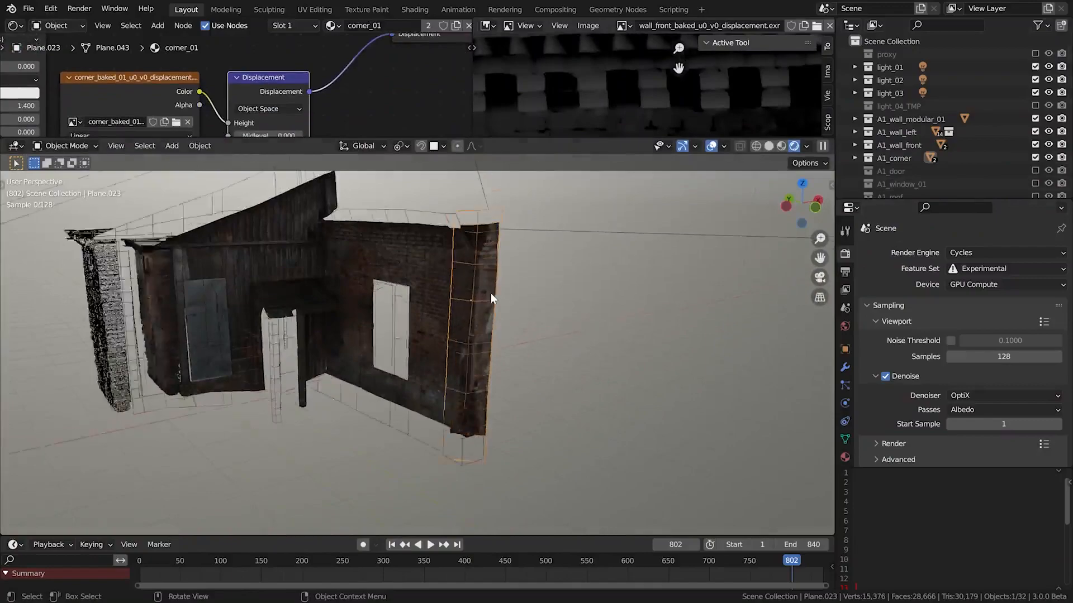
Inspect the brick corner up close, comparing Material Preview with Rendered shading
{"action": "scroll", "coordinate": [489, 295], "scroll_direction": "up", "scroll_amount": 3}
{"action": "key", "text": "alt+a"}
{"action": "middle_click_drag", "start_coordinate": [485, 295], "coordinate": [466, 374], "text": "shift"}
{"action": "scroll", "coordinate": [484, 432], "scroll_direction": "up", "scroll_amount": 3}
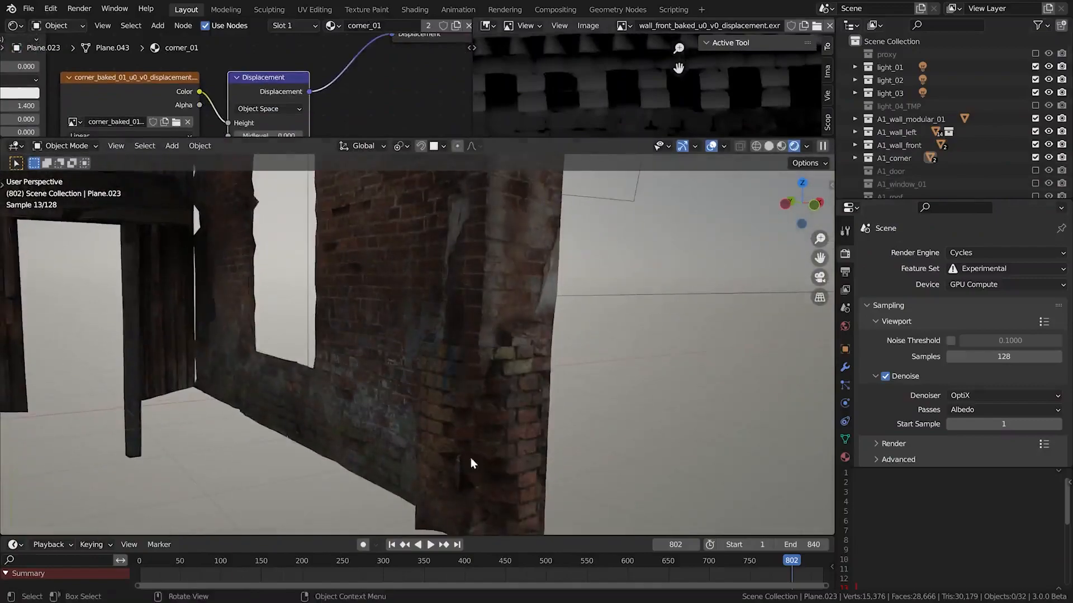
{"action": "left_click", "coordinate": [782, 148]}
{"action": "middle_click_drag", "start_coordinate": [500, 451], "coordinate": [622, 290]}
{"action": "left_click", "coordinate": [809, 145]}
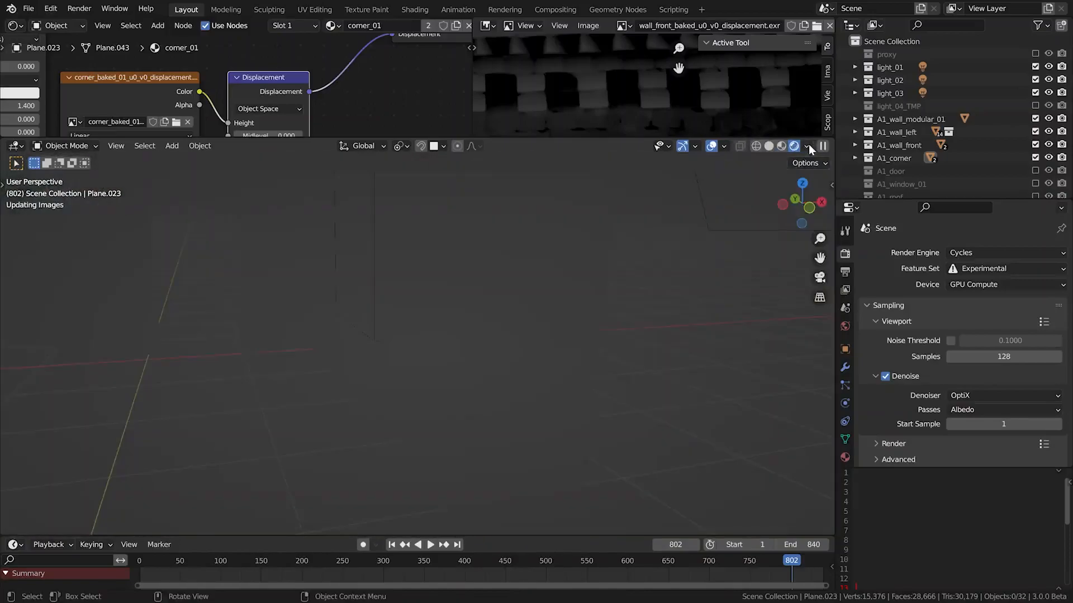
{"action": "mouse_move", "coordinate": [538, 458]}
{"action": "middle_mouse_down"}
{"action": "mouse_move", "coordinate": [551, 444]}
{"action": "mouse_move", "coordinate": [538, 359]}
{"action": "mouse_move", "coordinate": [534, 478]}
{"action": "middle_mouse_up"}
Try to move the brick corner piece horizontally away from the front wall
{"action": "left_click", "coordinate": [530, 464]}
{"action": "key", "text": "g"}
{"action": "key", "text": "y"}
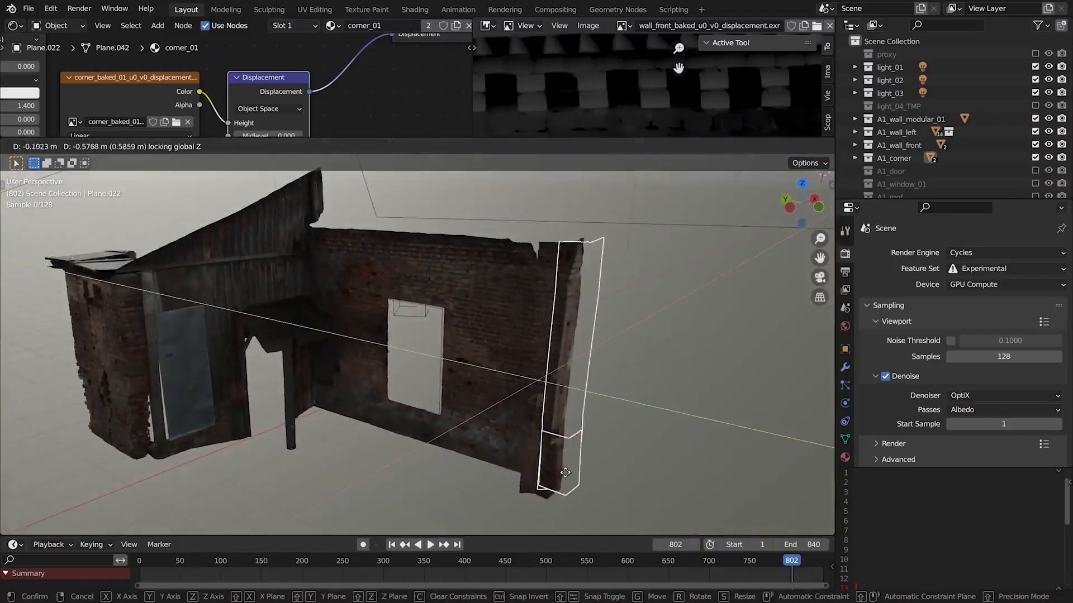
{"action": "right_click", "coordinate": [564, 471]}
{"action": "left_click", "coordinate": [558, 417]}
{"action": "middle_click_drag", "start_coordinate": [531, 361], "coordinate": [492, 369]}
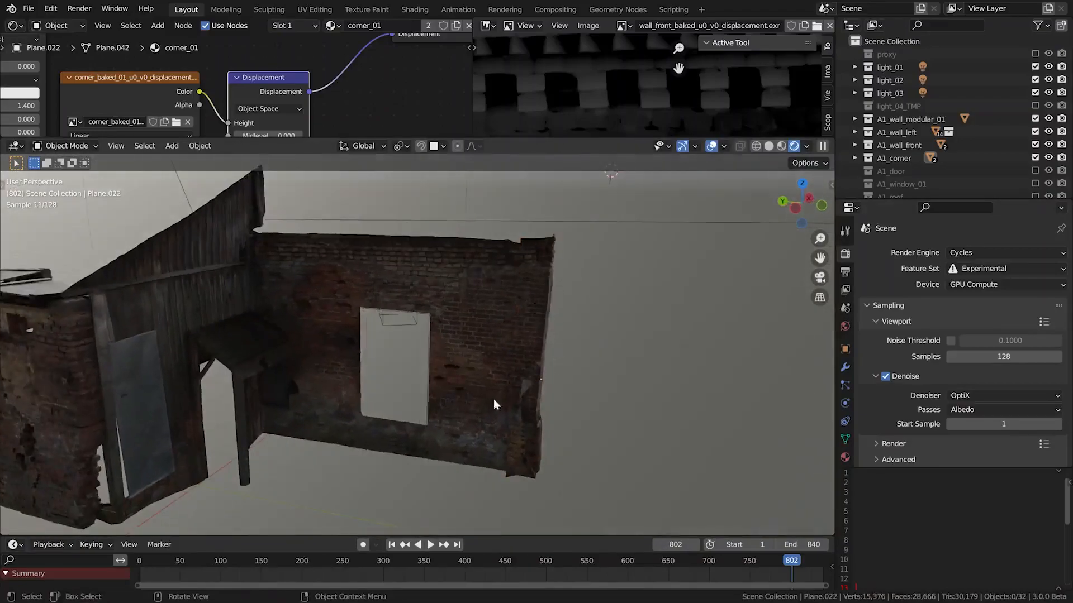
{"action": "middle_click_drag", "start_coordinate": [523, 426], "coordinate": [469, 393]}
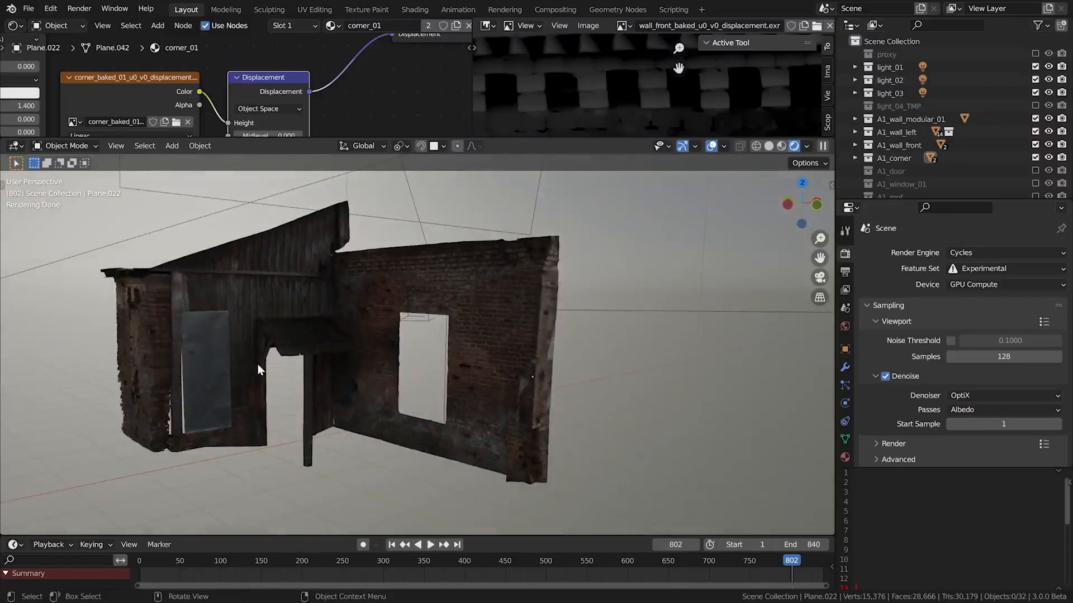
Enable the A1_door collection and select the rusty door panel in the doorway
{"action": "scroll", "coordinate": [262, 415], "scroll_direction": "up", "scroll_amount": 4}
{"action": "middle_click_drag", "start_coordinate": [263, 417], "coordinate": [440, 363], "text": "shift"}
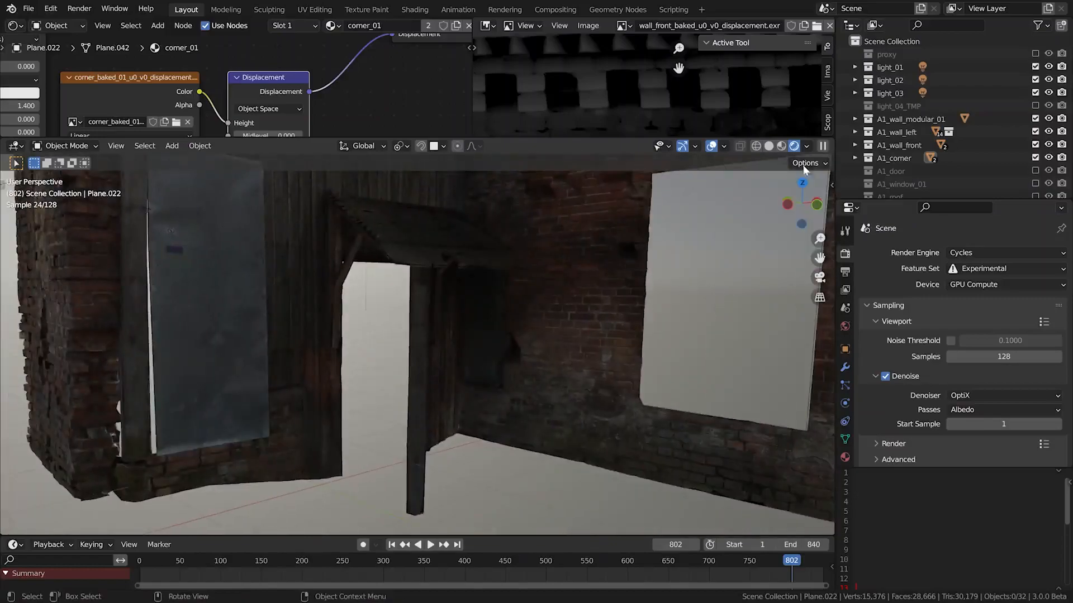
{"action": "left_click", "coordinate": [1035, 171]}
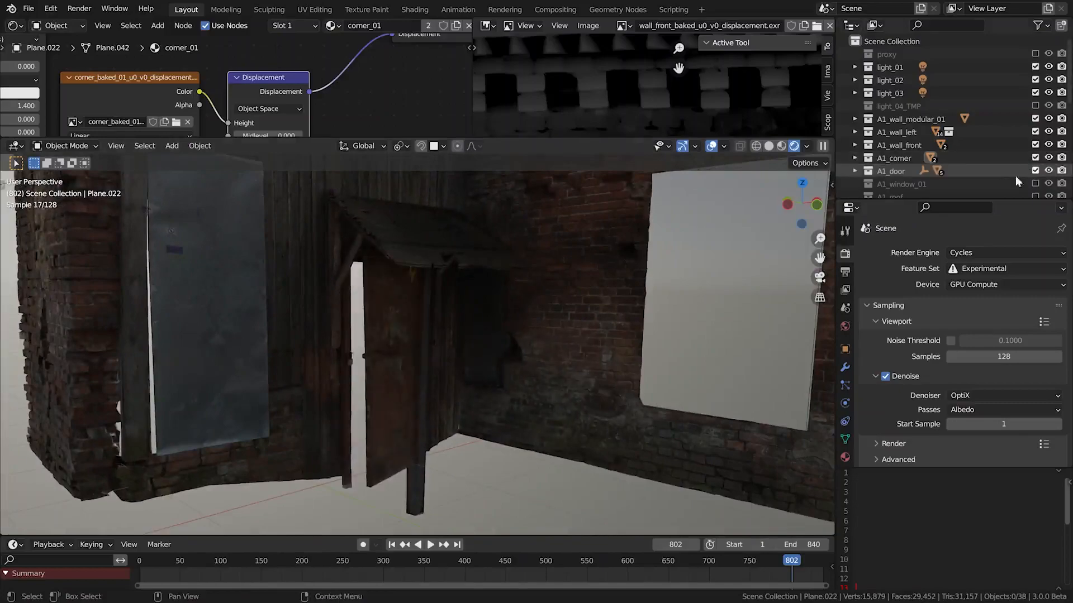
{"action": "scroll", "coordinate": [375, 293], "scroll_direction": "up", "scroll_amount": 3}
{"action": "left_click", "coordinate": [348, 310]}
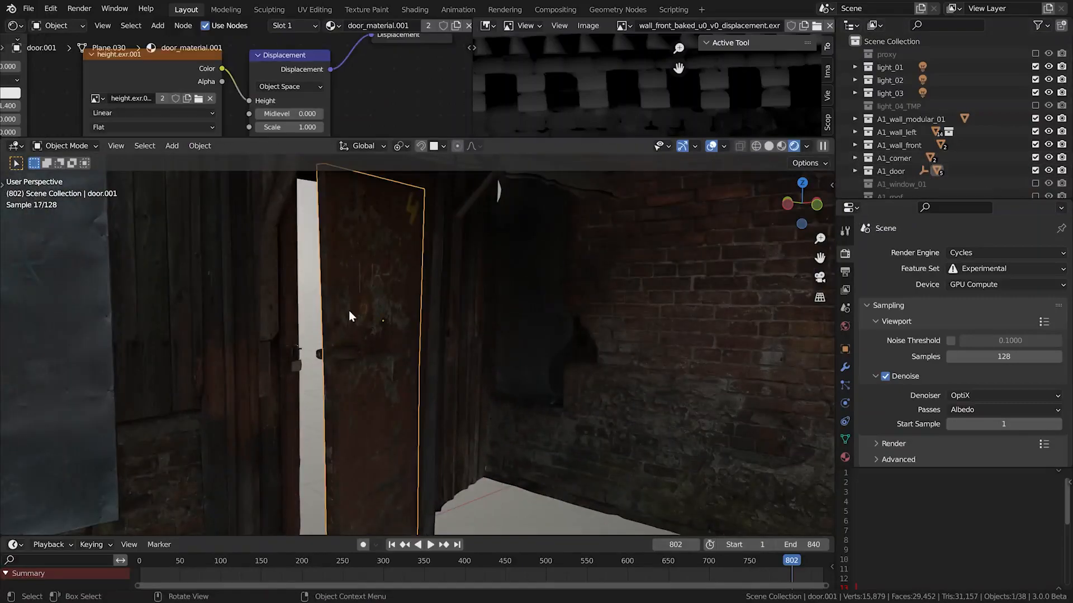
Select all objects of the A1_door collection and isolate them in a maximized viewport
{"action": "right_click", "coordinate": [891, 166]}
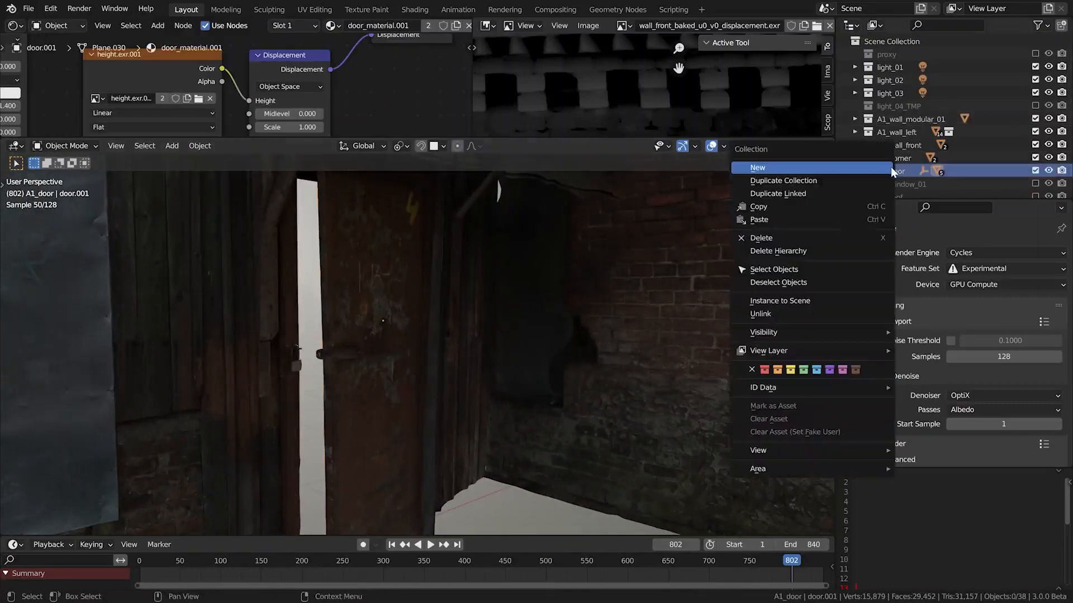
{"action": "left_click", "coordinate": [843, 271]}
{"action": "key", "text": "KP_Divide"}
{"action": "key", "text": "ctrl+space"}
{"action": "middle_click_drag", "start_coordinate": [558, 316], "coordinate": [779, 332]}
{"action": "left_click", "coordinate": [607, 263]}
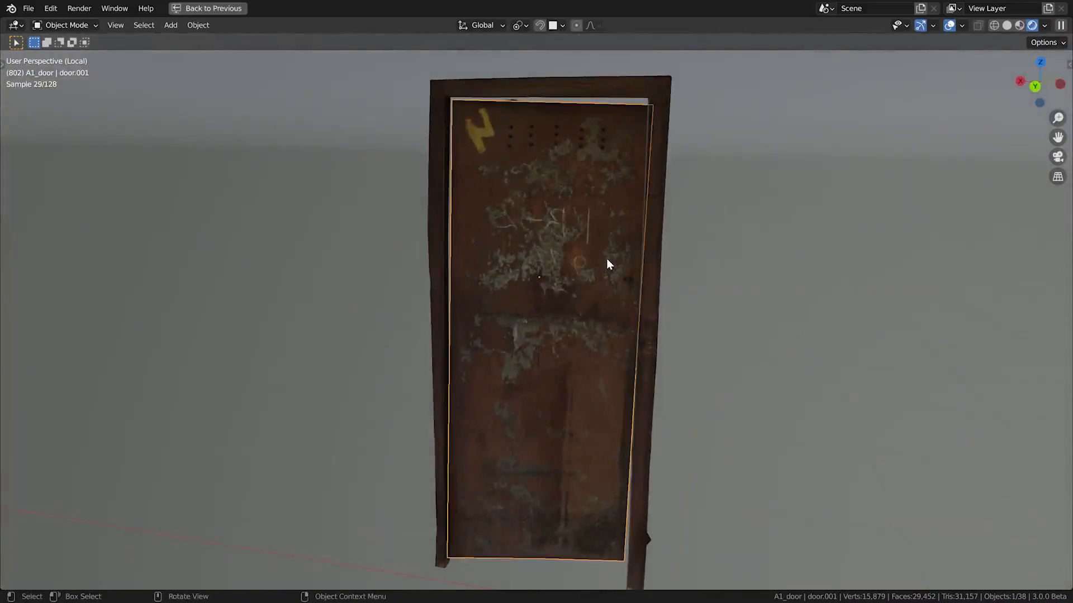
{"action": "middle_click_drag", "start_coordinate": [619, 277], "coordinate": [531, 339]}
{"action": "left_click", "coordinate": [752, 334]}
Set the pivot point to the 3D cursor and try rotating the door's padlock around its shackle
{"action": "scroll", "coordinate": [532, 339], "scroll_direction": "up", "scroll_amount": 5}
{"action": "left_click", "coordinate": [537, 357]}
{"action": "scroll", "coordinate": [538, 357], "scroll_direction": "up", "scroll_amount": 3}
{"action": "key", "text": "period"}
{"action": "left_click", "coordinate": [600, 234]}
{"action": "key", "text": "r"}
{"action": "right_click", "coordinate": [624, 237]}
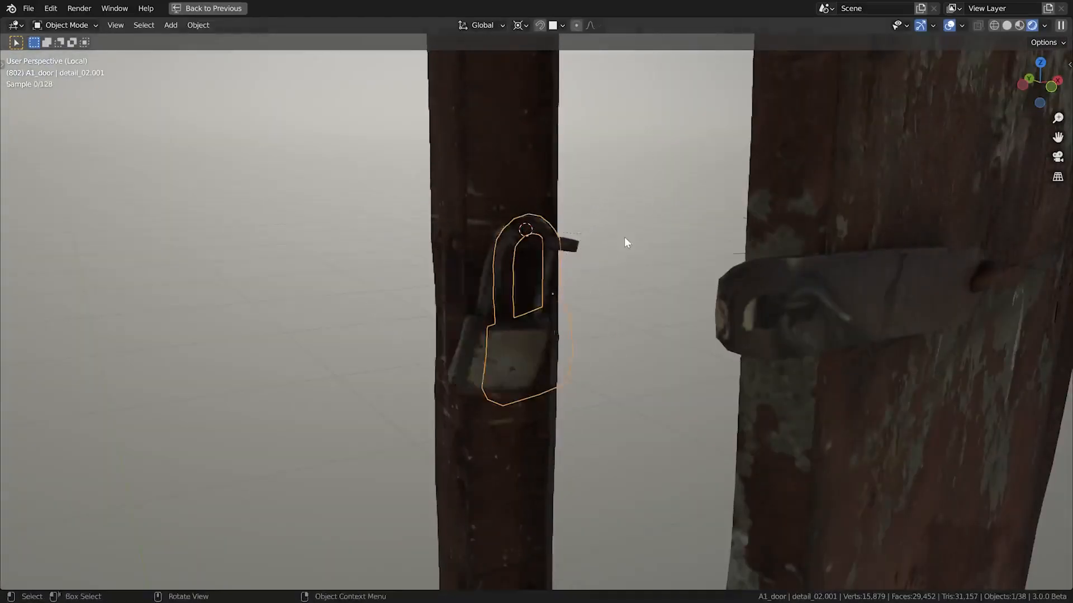
Place the 3D cursor at the door latch's mounting bolt and try rotating the latch around it
{"action": "middle_click_drag", "start_coordinate": [829, 284], "coordinate": [688, 288], "text": "shift"}
{"action": "scroll", "coordinate": [688, 288], "scroll_direction": "down", "scroll_amount": 3}
{"action": "left_click", "coordinate": [726, 295]}
{"action": "right_click", "coordinate": [797, 283], "text": "shift"}
{"action": "middle_click_drag", "start_coordinate": [796, 284], "coordinate": [678, 249]}
{"action": "key", "text": "r"}
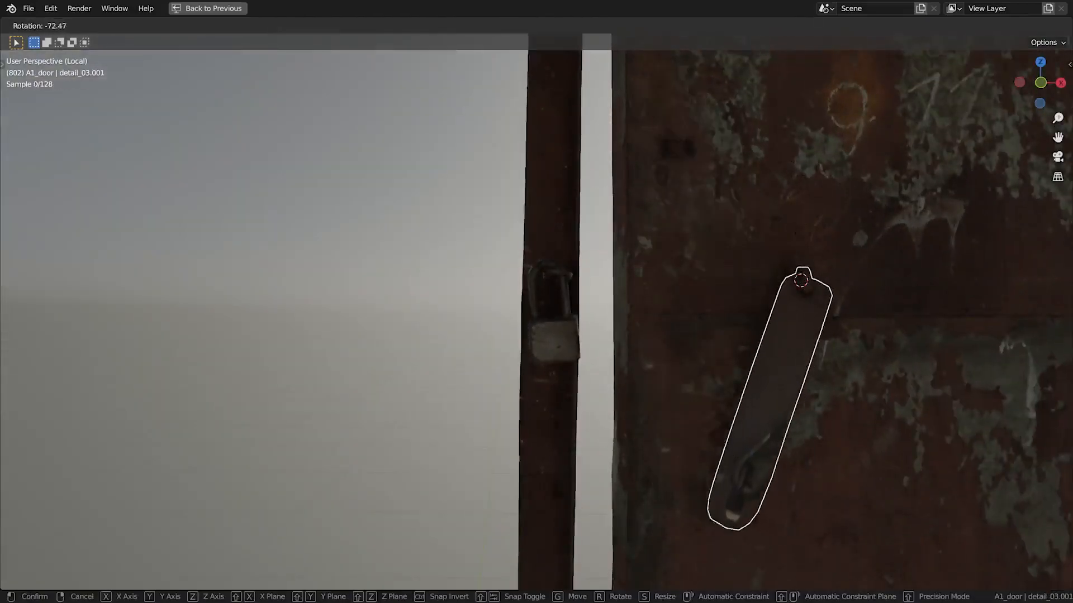
{"action": "right_click", "coordinate": [820, 269]}
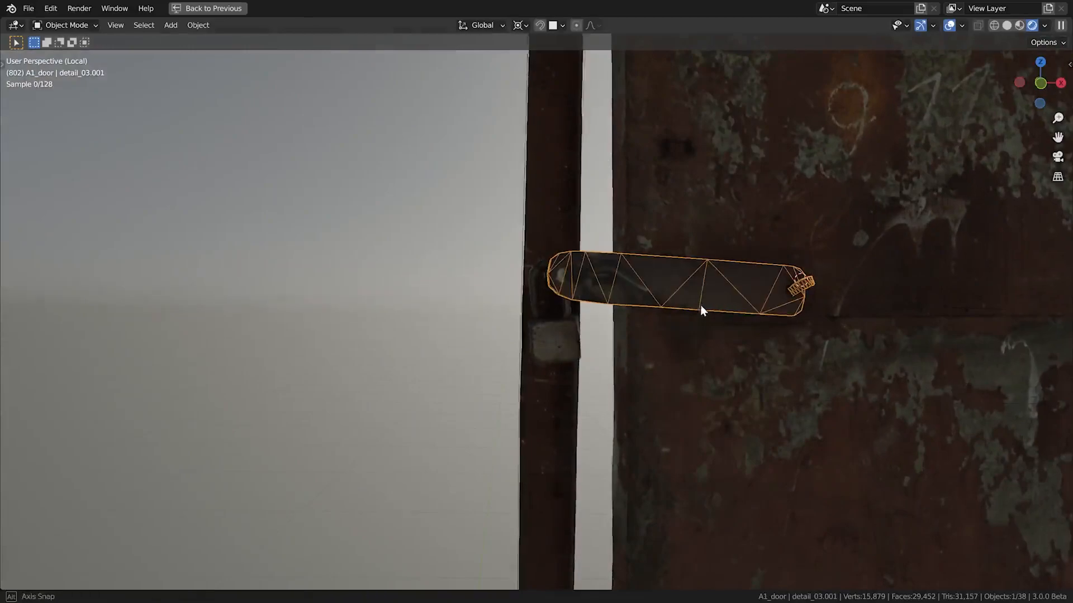
Select the door panel with its latch, place the 3D cursor on the hinge edge and try rotating them about Z
{"action": "scroll", "coordinate": [704, 330], "scroll_direction": "down", "scroll_amount": 2}
{"action": "scroll", "coordinate": [704, 329], "scroll_direction": "down", "scroll_amount": 3}
{"action": "middle_click_drag", "start_coordinate": [746, 302], "coordinate": [683, 343], "text": "shift"}
{"action": "left_click", "coordinate": [748, 337]}
{"action": "left_click", "coordinate": [617, 341], "text": "shift"}
{"action": "middle_click_drag", "start_coordinate": [757, 310], "coordinate": [874, 335]}
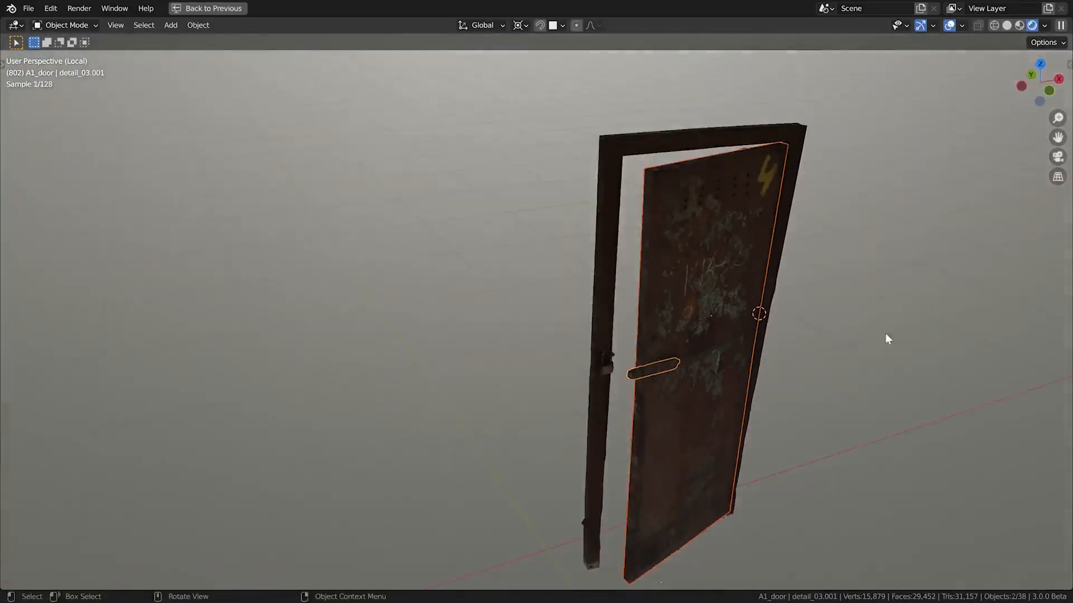
{"action": "key", "text": "r"}
{"action": "key", "text": "z"}
{"action": "right_click", "coordinate": [767, 151]}
Restore the full workspace layout and try swinging the door panel with its latch closed about Z
{"action": "key", "text": "ctrl+space"}
{"action": "key", "text": "r"}
{"action": "key", "text": "z"}
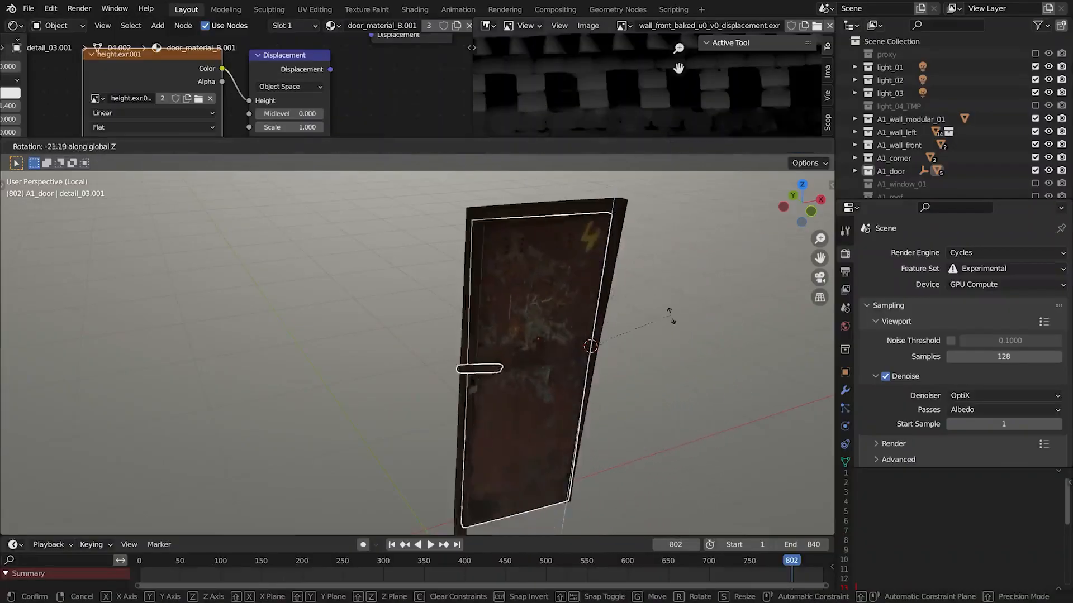
{"action": "right_click", "coordinate": [557, 223]}
{"action": "middle_click_drag", "start_coordinate": [558, 223], "coordinate": [559, 271], "text": "ctrl"}
{"action": "middle_click_drag", "start_coordinate": [558, 272], "coordinate": [470, 266], "text": "shift"}
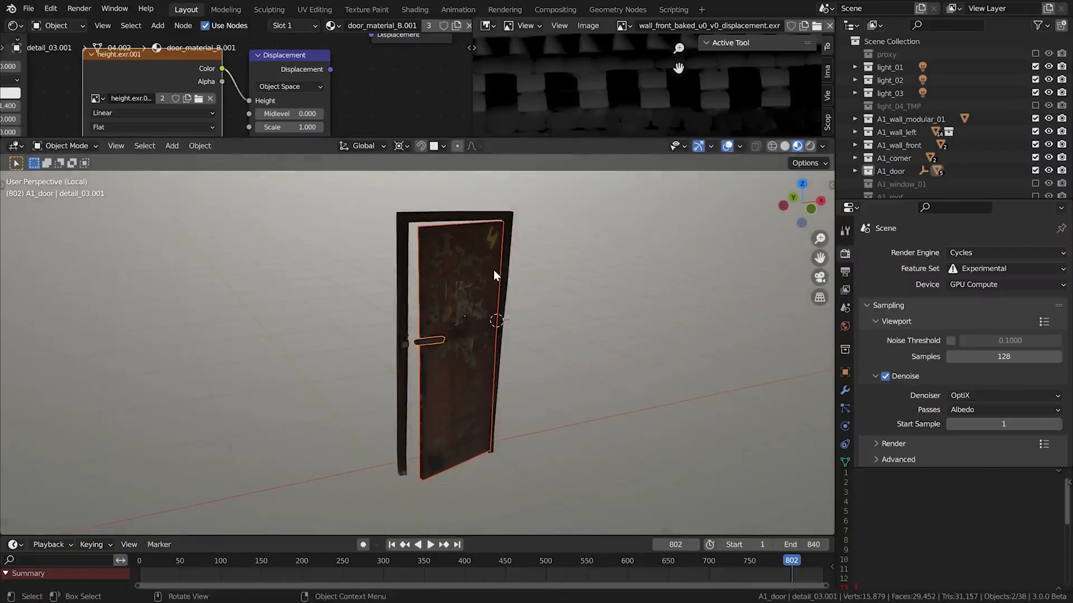
Exit the isolated door view and enable the A1_window_01 collection
{"action": "key", "text": "KP_Divide"}
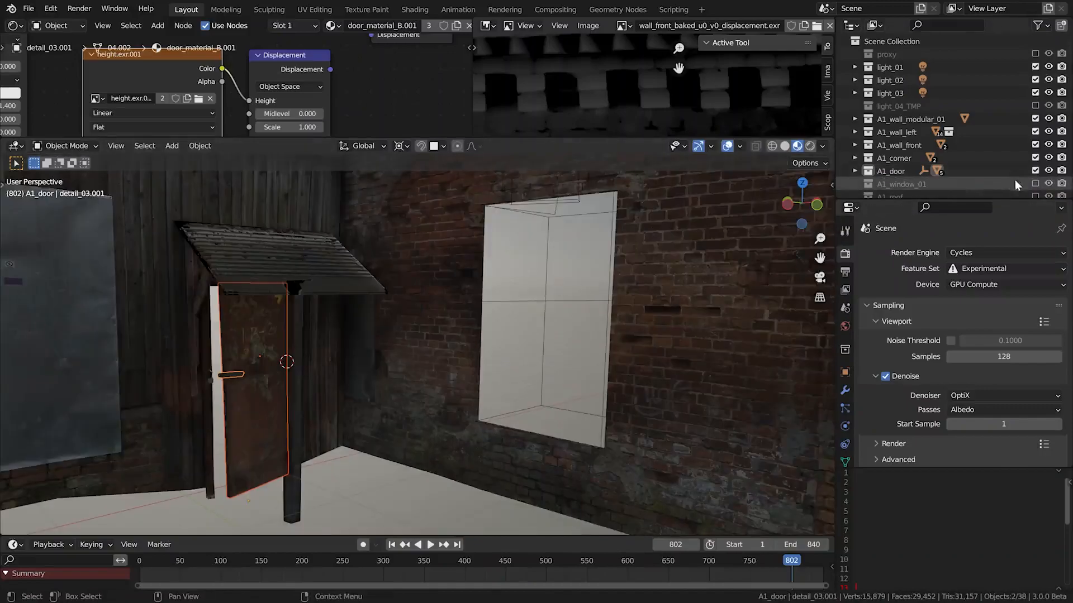
{"action": "scroll", "coordinate": [1029, 178], "scroll_direction": "down", "scroll_amount": 1}
{"action": "left_click", "coordinate": [1034, 168]}
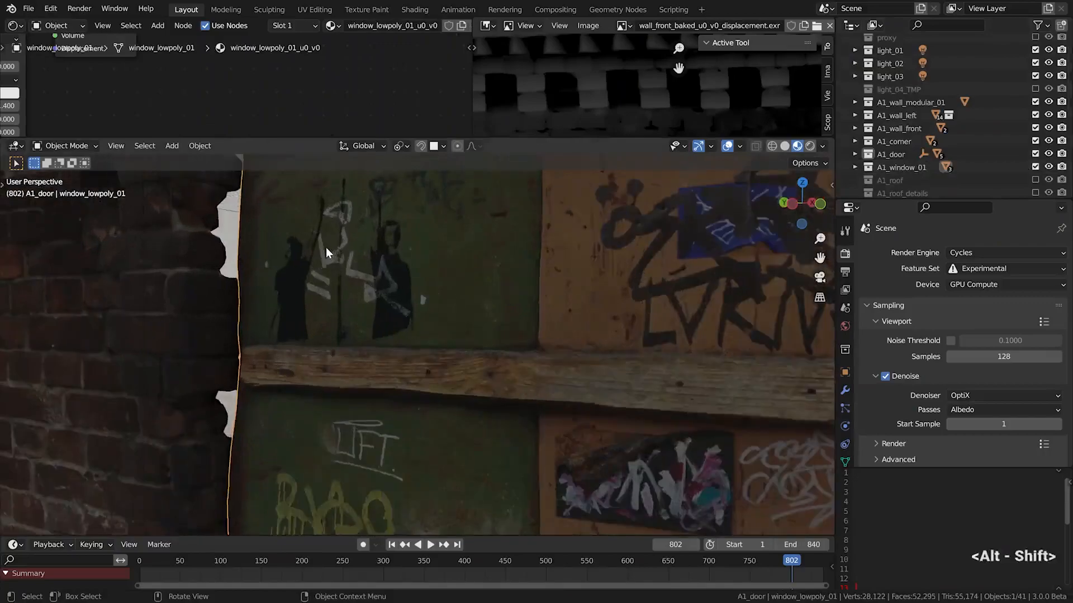
Select the scanned brick window frame and try moving it off the wall opening
{"action": "mouse_move", "coordinate": [326, 247]}
{"action": "left_mouse_down", "text": "alt+shift"}
{"action": "mouse_move", "coordinate": [398, 311]}
{"action": "mouse_move", "coordinate": [695, 328]}
{"action": "mouse_move", "coordinate": [406, 283]}
{"action": "mouse_move", "coordinate": [456, 282]}
{"action": "mouse_move", "coordinate": [445, 370]}
{"action": "mouse_move", "coordinate": [347, 306]}
{"action": "mouse_move", "coordinate": [259, 203]}
{"action": "mouse_move", "coordinate": [233, 356]}
{"action": "mouse_move", "coordinate": [192, 264]}
{"action": "mouse_move", "coordinate": [553, 246]}
{"action": "mouse_move", "coordinate": [501, 215]}
{"action": "mouse_move", "coordinate": [412, 336]}
{"action": "mouse_move", "coordinate": [396, 312]}
{"action": "mouse_move", "coordinate": [378, 323]}
{"action": "mouse_move", "coordinate": [383, 310]}
{"action": "mouse_move", "coordinate": [344, 269]}
{"action": "left_mouse_up", "text": "alt+shift"}
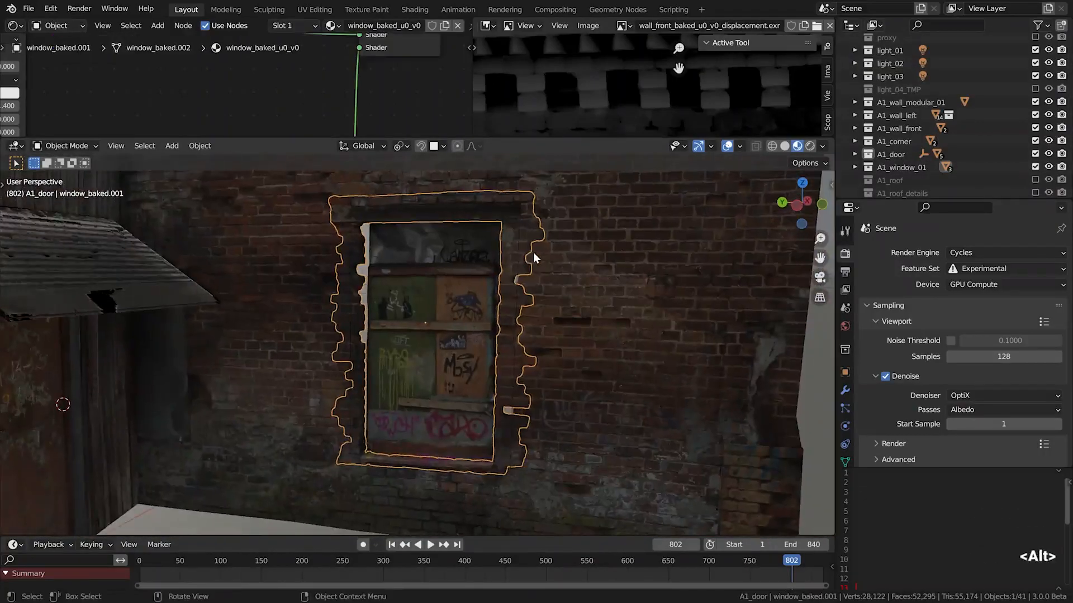
{"action": "key", "text": "g"}
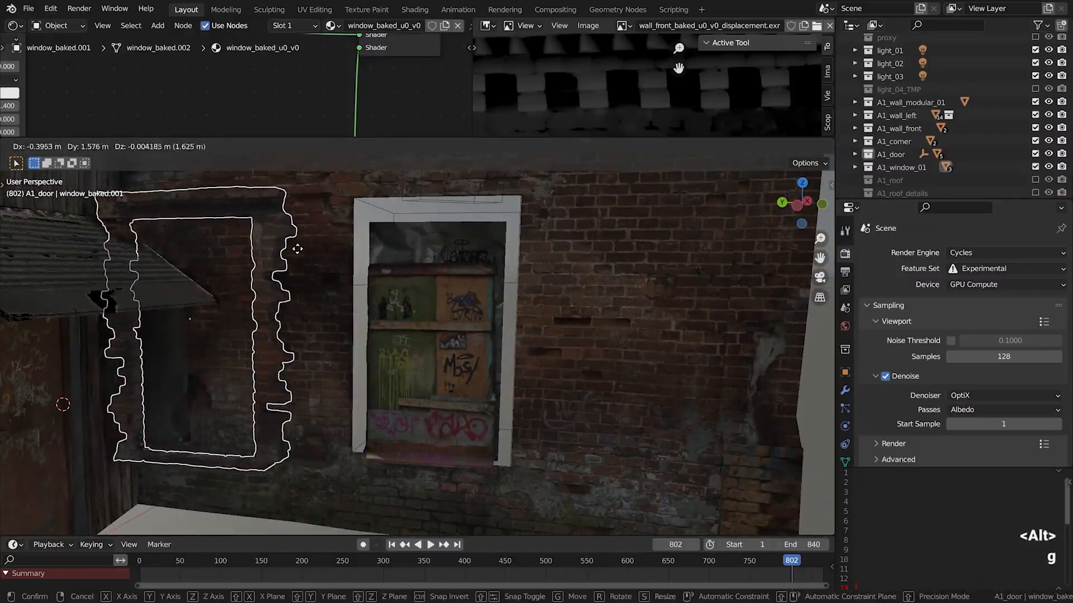
{"action": "left_click", "coordinate": [525, 269]}
{"action": "left_click_drag", "start_coordinate": [419, 234], "coordinate": [508, 228], "text": "alt"}
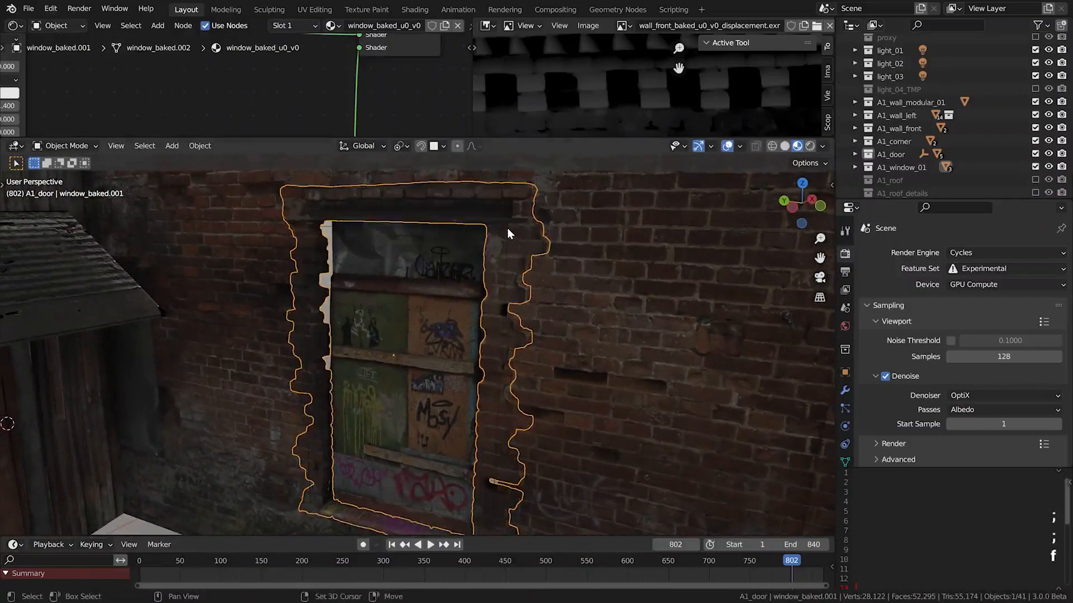
Select the window pieces together and try moving them along X and Y across the wall
{"action": "key", "text": "g"}
{"action": "key", "text": "x"}
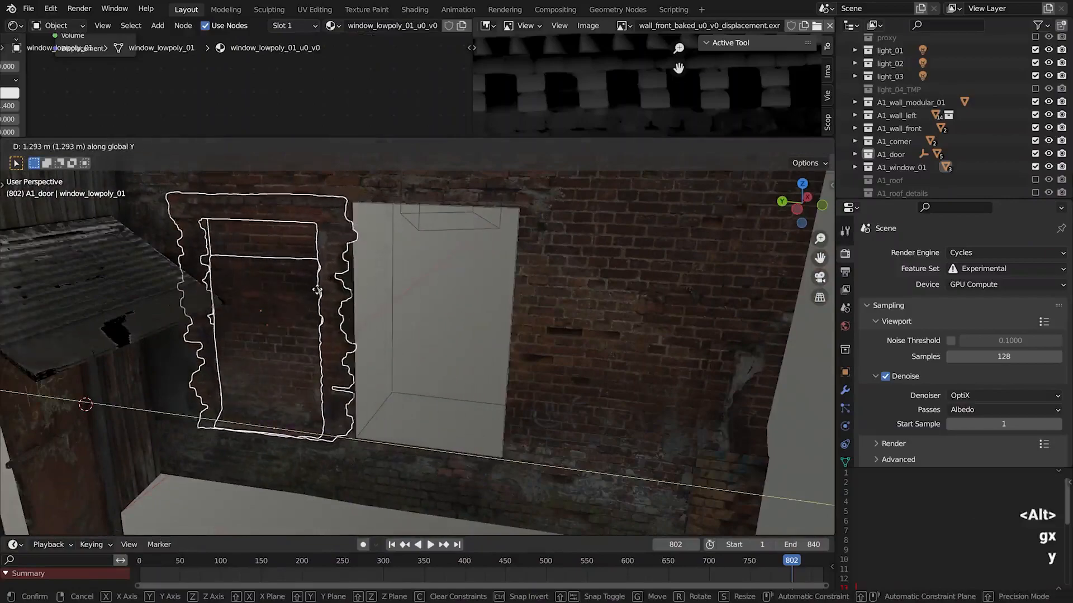
{"action": "key", "text": "y"}
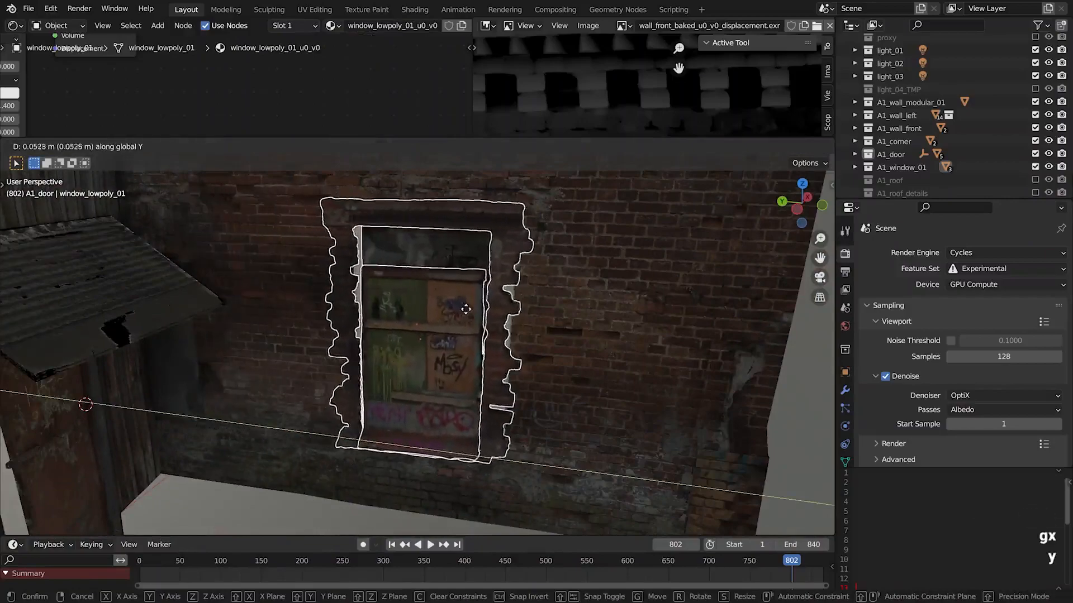
{"action": "left_click", "coordinate": [451, 293]}
Hide the window pieces and select the front brick wall around the opening
{"action": "left_click_drag", "start_coordinate": [451, 292], "coordinate": [350, 202], "text": "alt"}
{"action": "key", "text": "Delete"}
{"action": "left_click", "coordinate": [327, 224]}
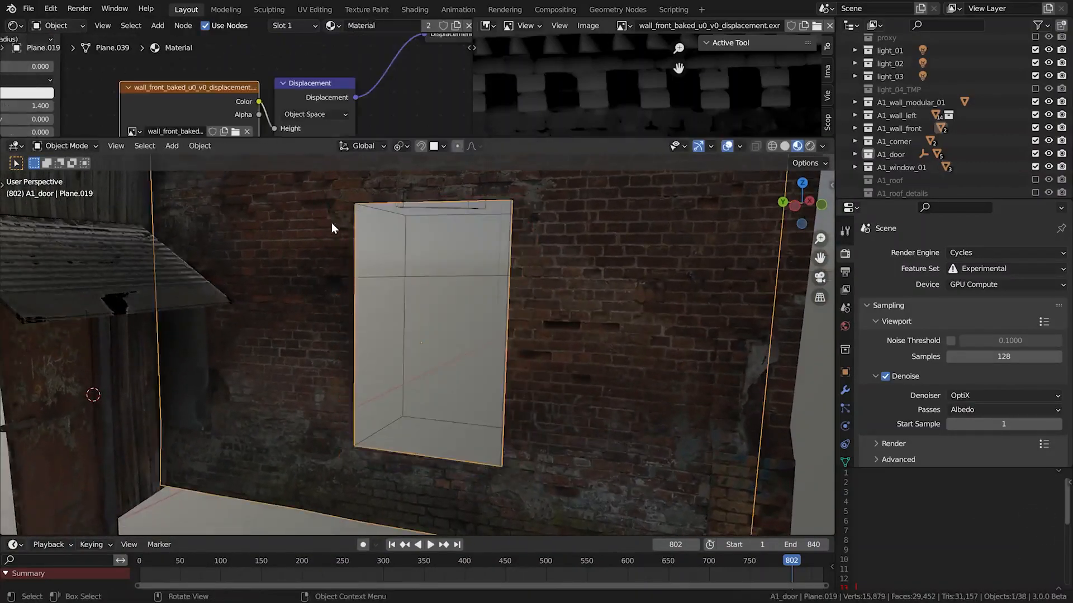
Toggle the wall's BTool_Cube.002 boolean modifier off and on in the viewport and expand its settings
{"action": "left_click", "coordinate": [845, 390]}
{"action": "left_click", "coordinate": [866, 275]}
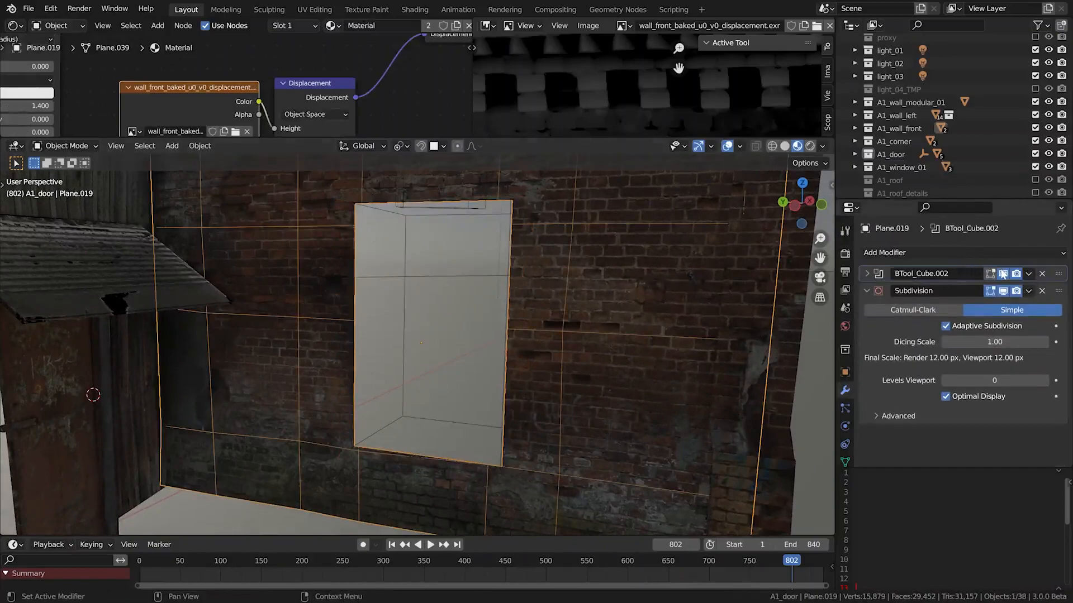
{"action": "left_click", "coordinate": [1003, 273]}
{"action": "left_click", "coordinate": [1003, 273]}
{"action": "left_click", "coordinate": [866, 274]}
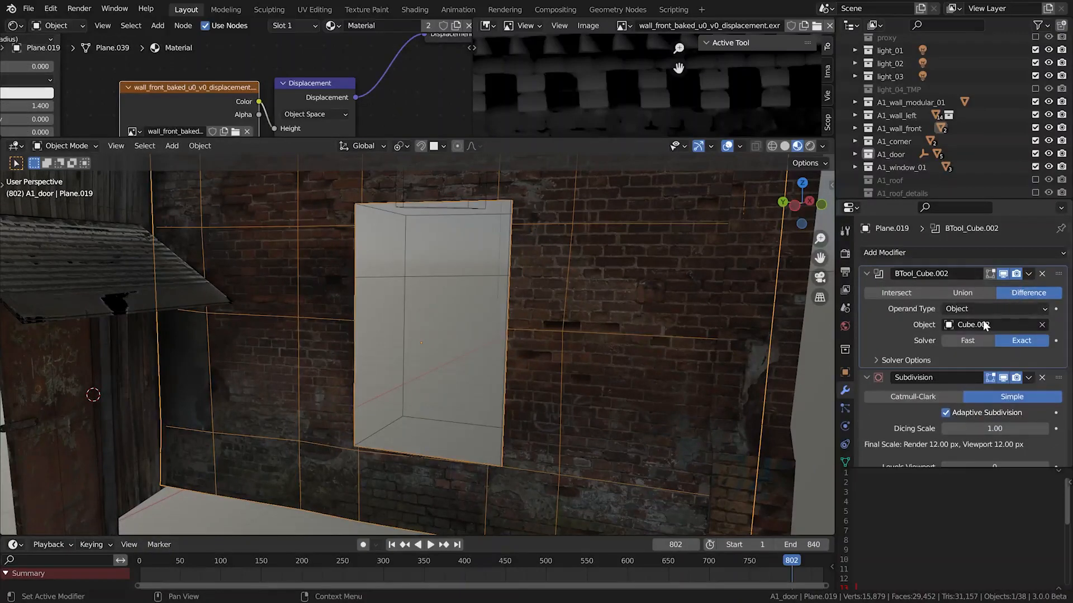
Select the boolean cutter cube in the window opening and try moving it along X, Y and Z
{"action": "left_click", "coordinate": [509, 270]}
{"action": "key", "text": "g"}
{"action": "key", "text": "x"}
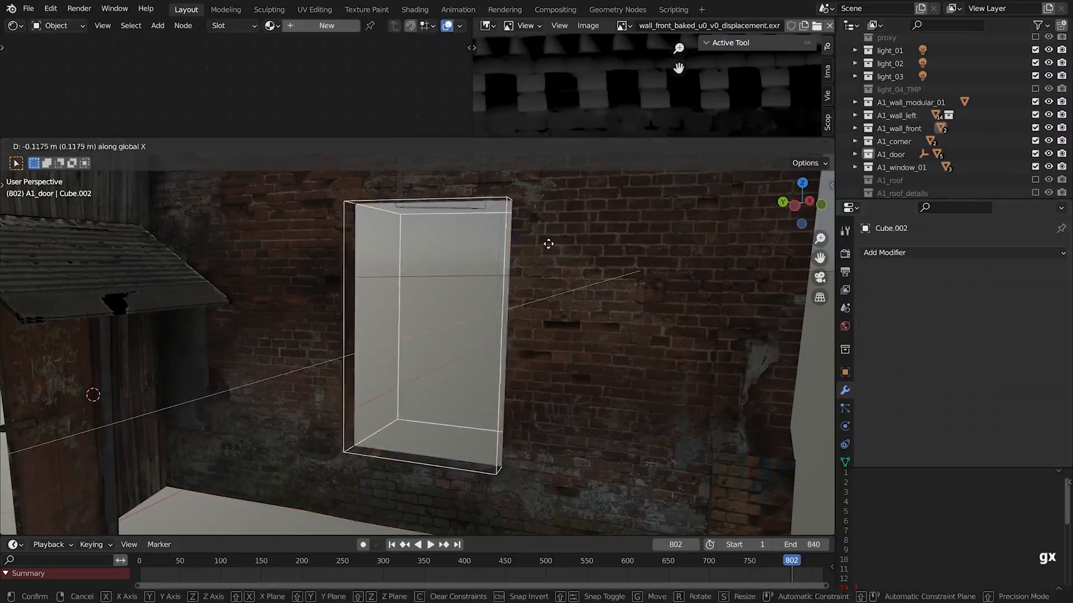
{"action": "key", "text": "y"}
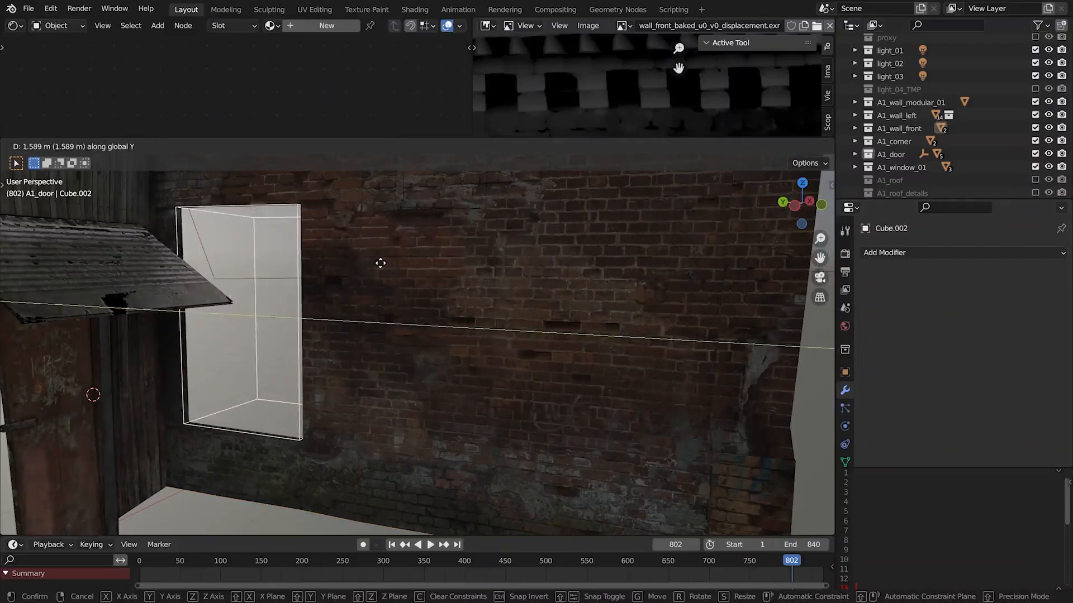
{"action": "scroll", "coordinate": [541, 280], "scroll_direction": "down", "scroll_amount": 5, "text": "alt"}
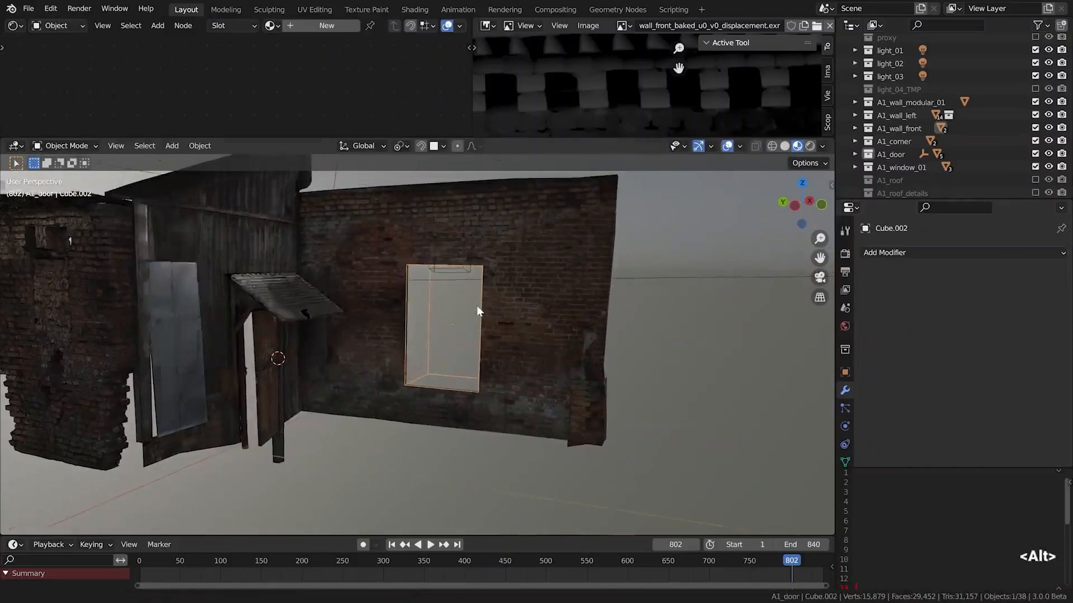
{"action": "key", "text": "z"}
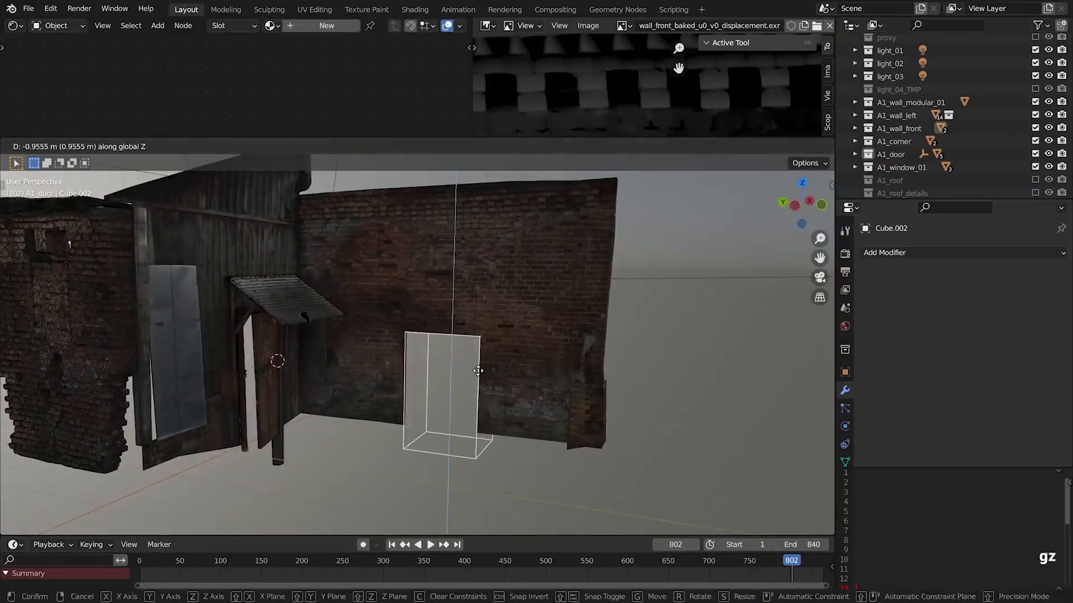
{"action": "left_click", "coordinate": [491, 260]}
Unhide the window pieces and try moving them along Y together with the cutter cube
{"action": "scroll", "coordinate": [577, 293], "scroll_direction": "up", "scroll_amount": 4}
{"action": "key", "text": "alt+h"}
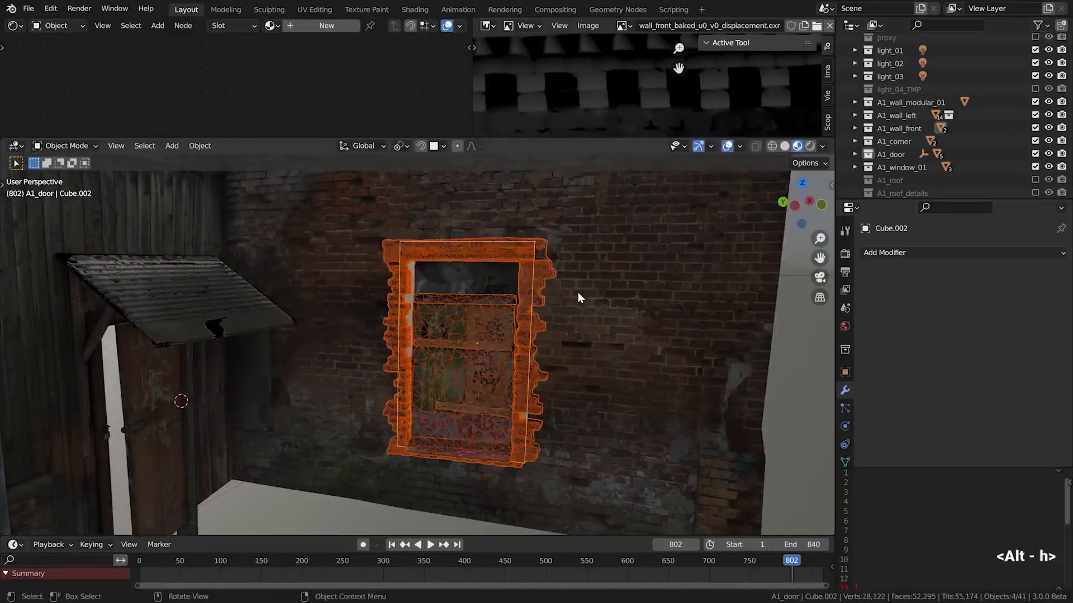
{"action": "key", "text": "g"}
{"action": "key", "text": "y"}
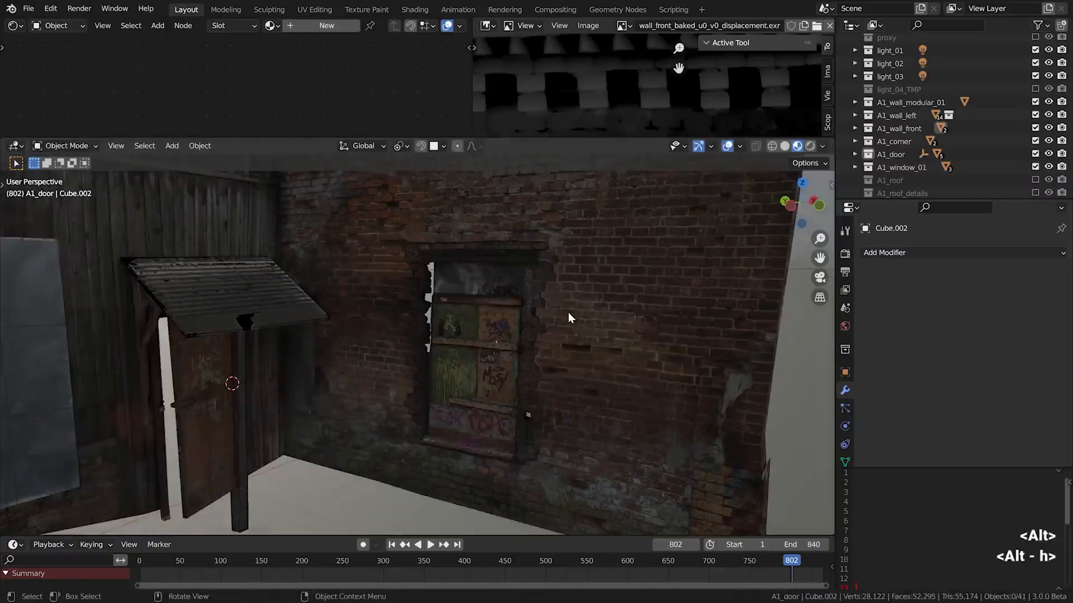
{"action": "scroll", "coordinate": [568, 318], "scroll_direction": "up", "scroll_amount": 2}
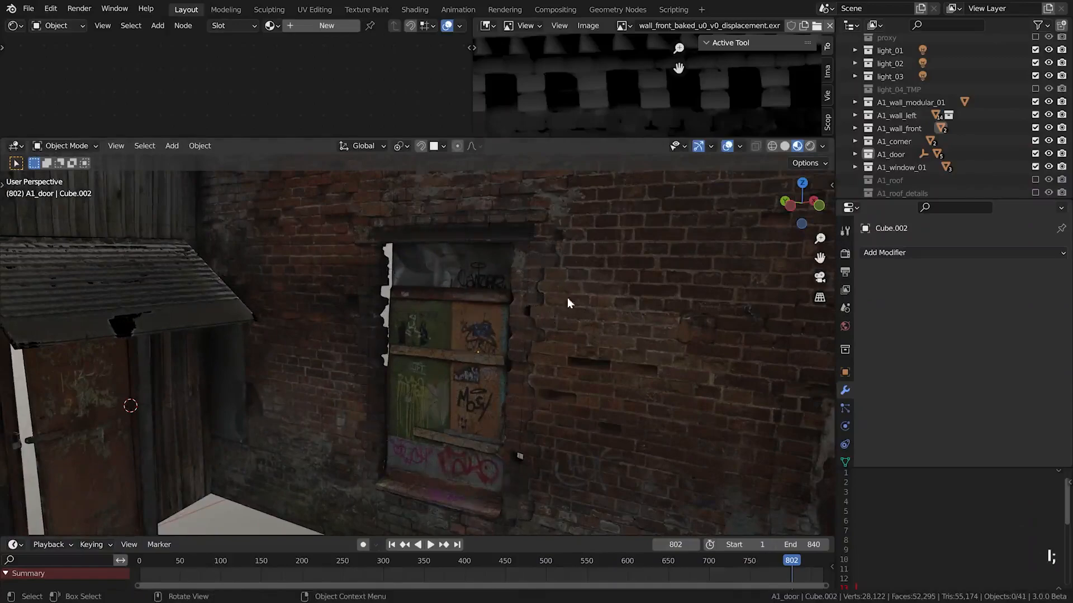
Check the window and brick wall in Rendered shading and return the viewport to Material Preview
{"action": "key", "text": "z"}
{"action": "left_click_drag", "start_coordinate": [535, 290], "coordinate": [511, 262], "text": "alt"}
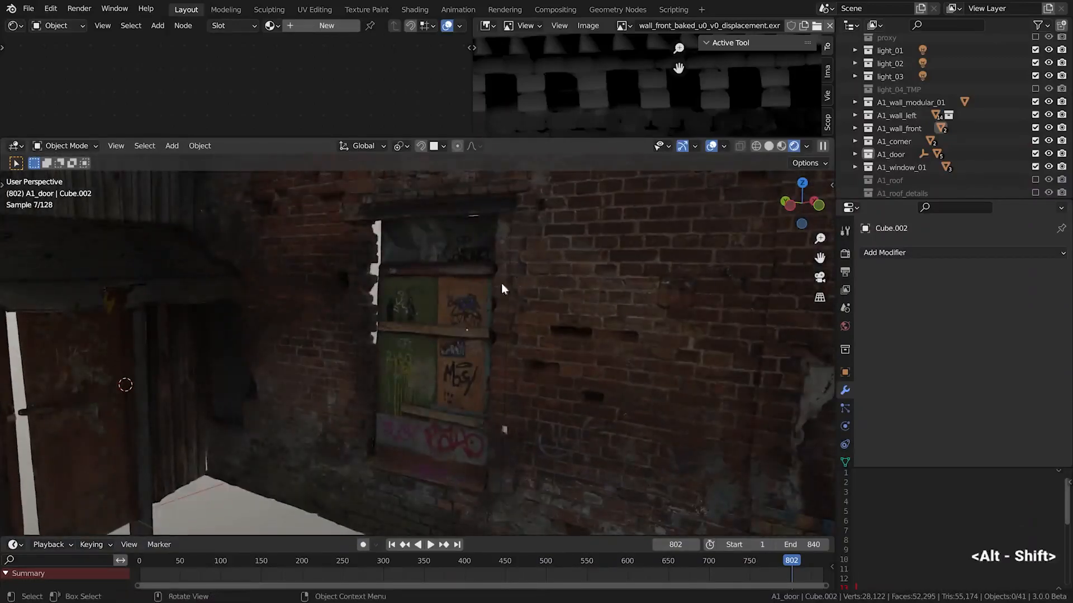
{"action": "left_click", "coordinate": [784, 146]}
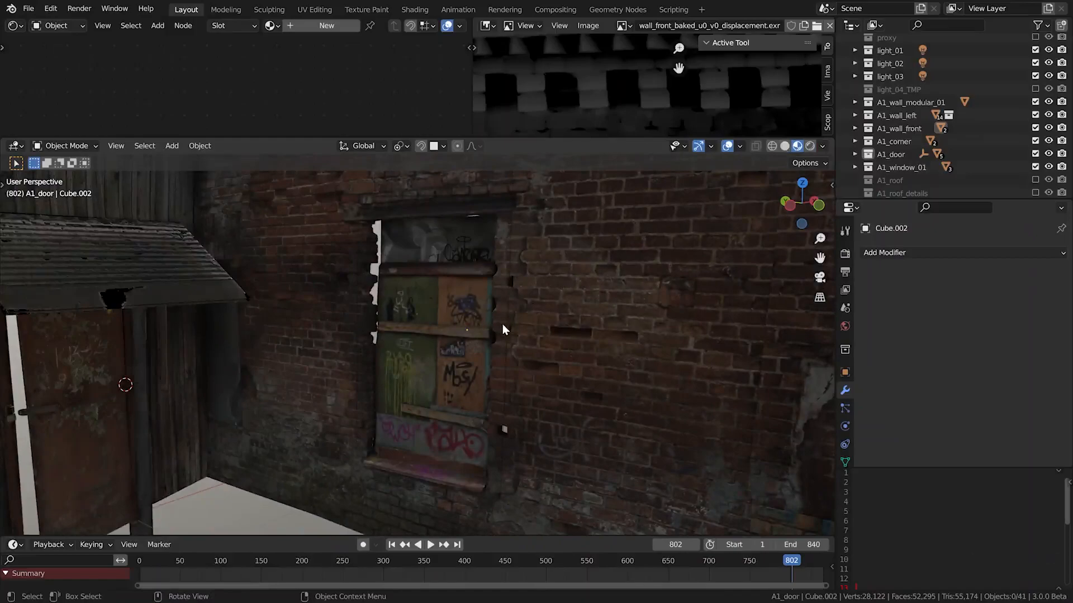
{"action": "scroll", "coordinate": [501, 324], "scroll_direction": "down", "scroll_amount": 7}
{"action": "left_click_drag", "start_coordinate": [484, 329], "coordinate": [478, 340], "text": "alt"}
{"action": "scroll", "coordinate": [451, 307], "scroll_direction": "down", "scroll_amount": 1}
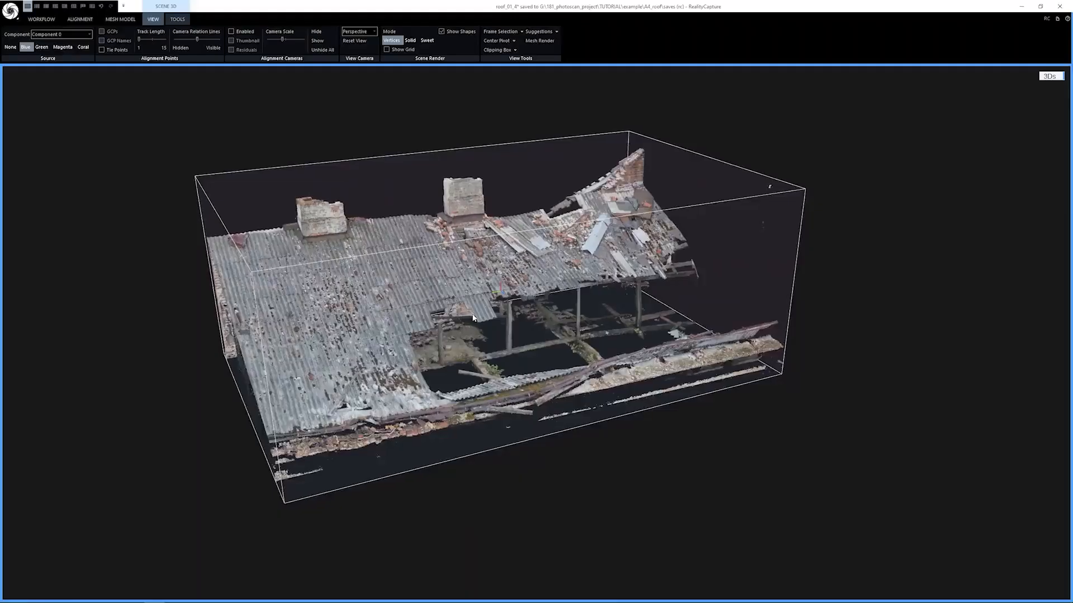
Examine the roof scan in RealityCapture, and switch to Blender to view the roof assembled from its pieces
{"action": "right_click_drag", "start_coordinate": [481, 317], "coordinate": [514, 316]}
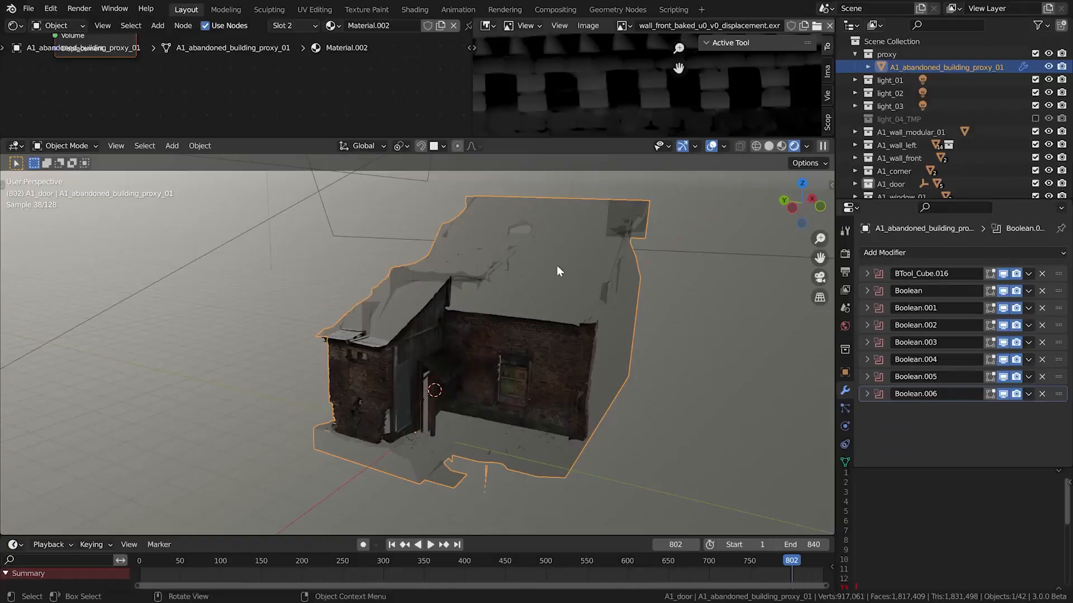
{"action": "middle_click_drag", "start_coordinate": [556, 266], "coordinate": [503, 228]}
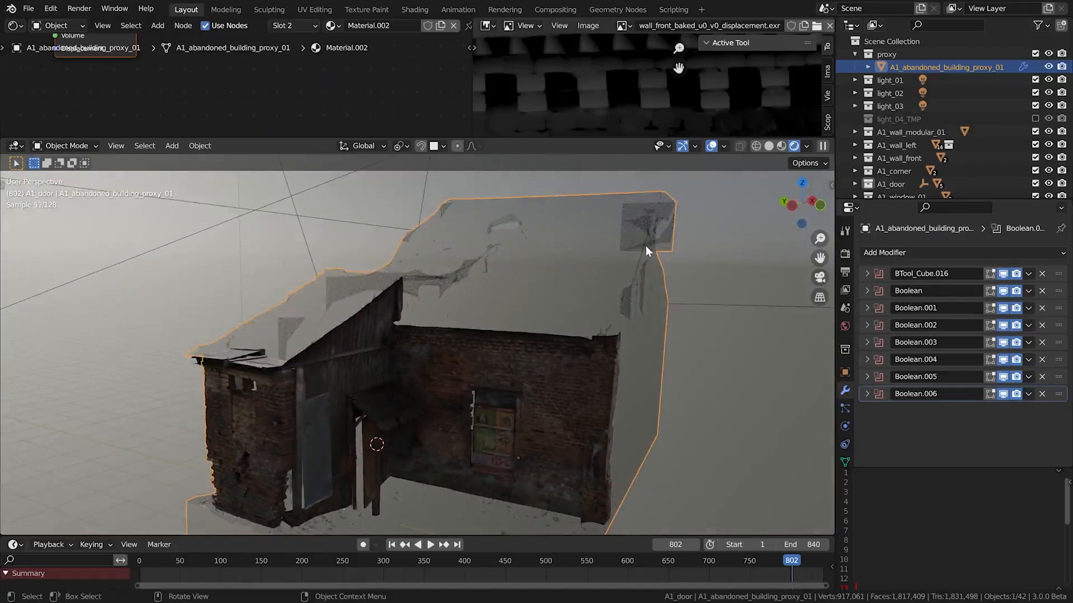
Enable the A1_roof collection and view the roof on the abandoned building
{"action": "scroll", "coordinate": [916, 165], "scroll_direction": "down", "scroll_amount": 3}
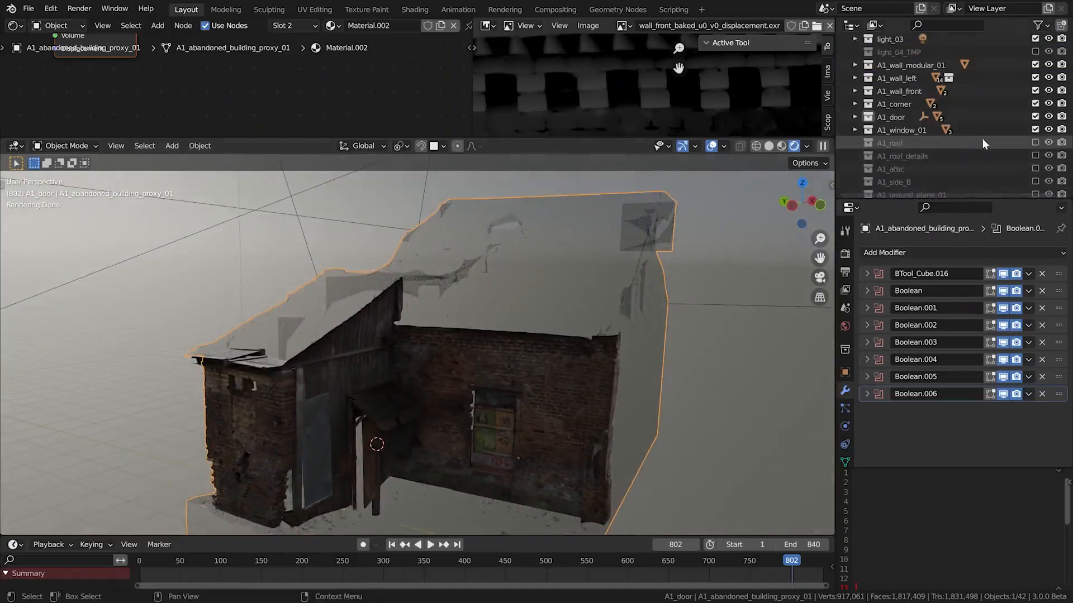
{"action": "left_click", "coordinate": [1034, 142]}
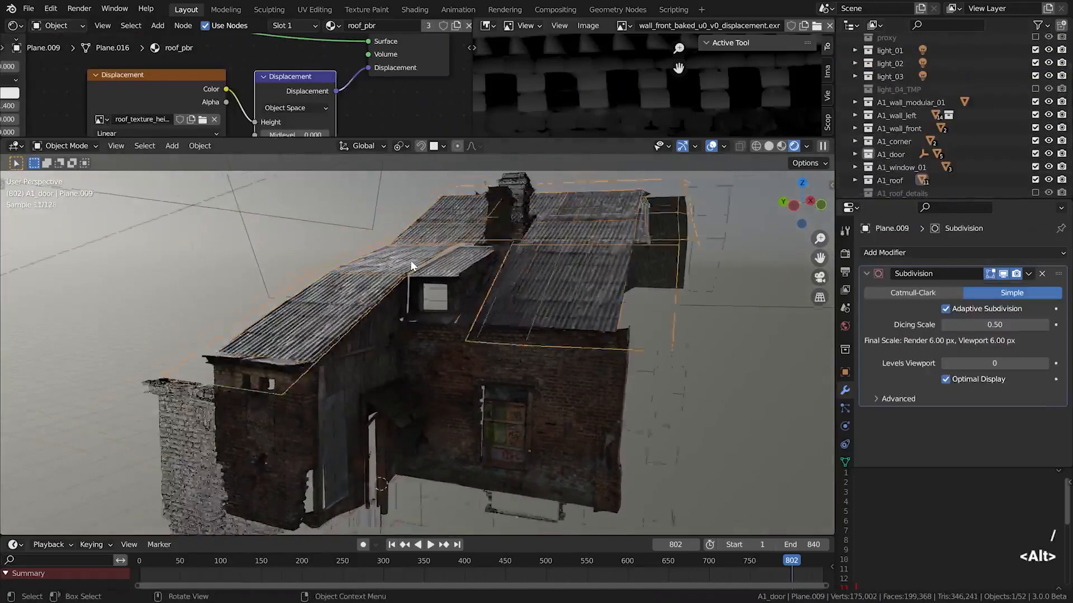
{"action": "left_click_drag", "start_coordinate": [412, 266], "coordinate": [452, 270], "text": "alt"}
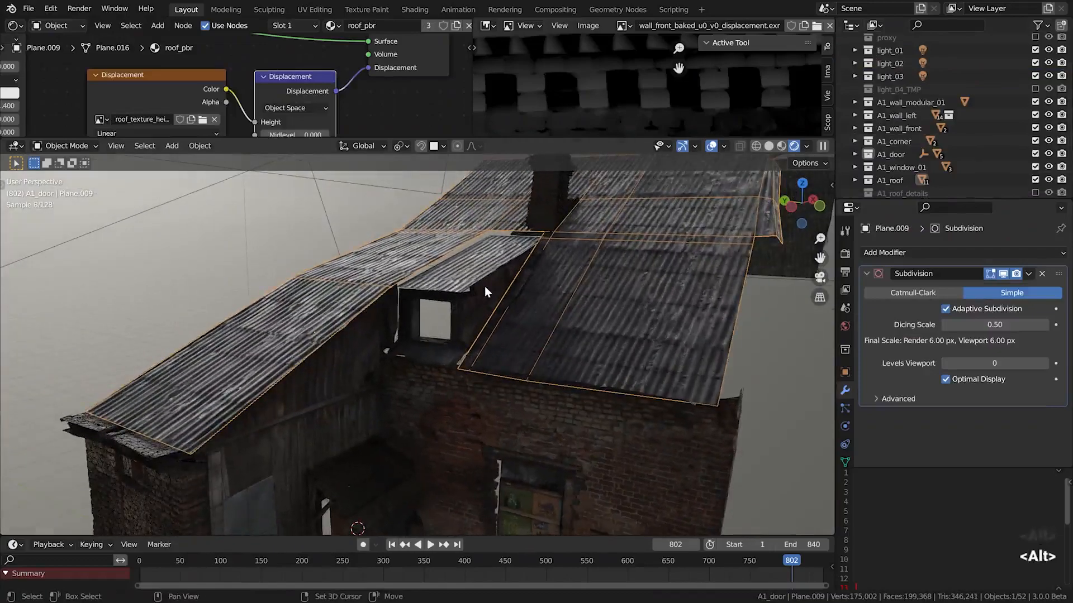
Isolate the attic dormer together with the corrugated roof plane and inspect how the two meshes meet
{"action": "left_click", "coordinate": [484, 287], "text": "shift"}
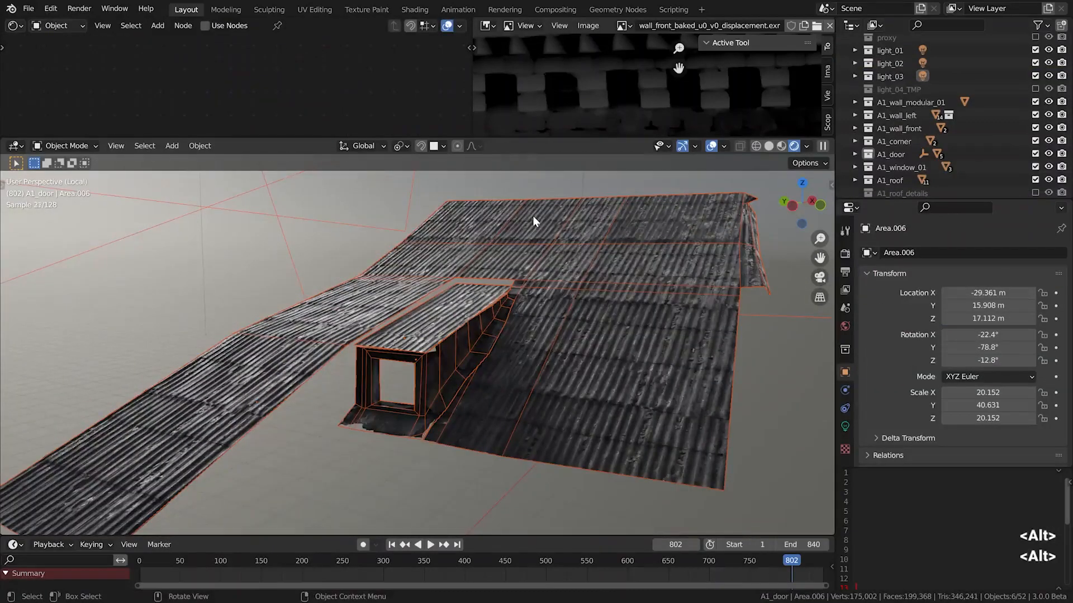
{"action": "left_click_drag", "start_coordinate": [538, 233], "coordinate": [402, 417], "text": "alt"}
{"action": "left_click", "coordinate": [402, 407]}
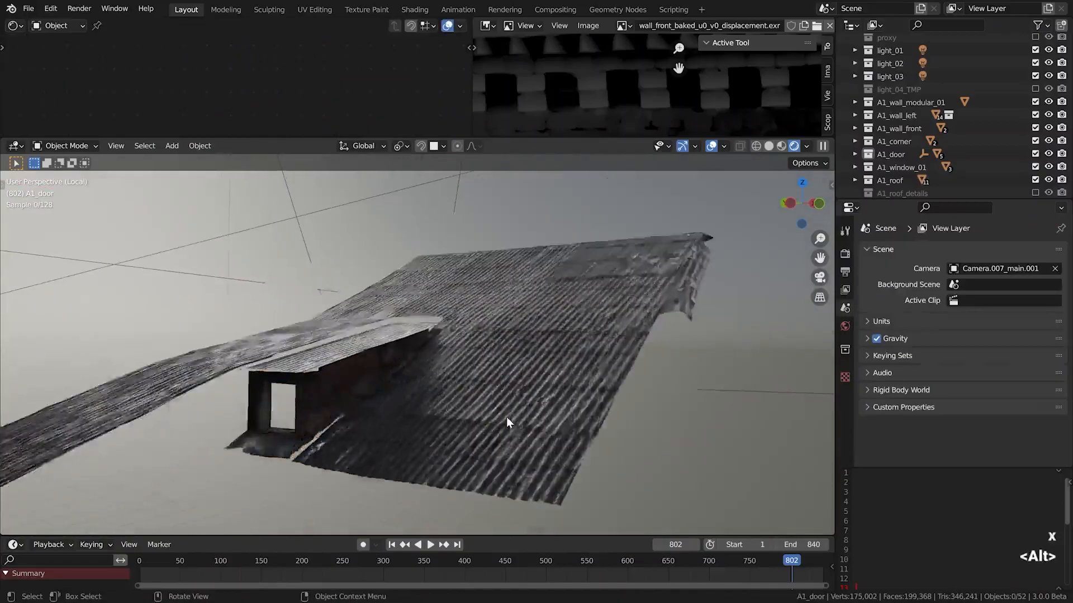
{"action": "scroll", "coordinate": [509, 416], "scroll_direction": "up", "scroll_amount": 3}
Select the corrugated roof plane, examine its displaced surface up close and exit the isolated view
{"action": "left_click", "coordinate": [510, 414]}
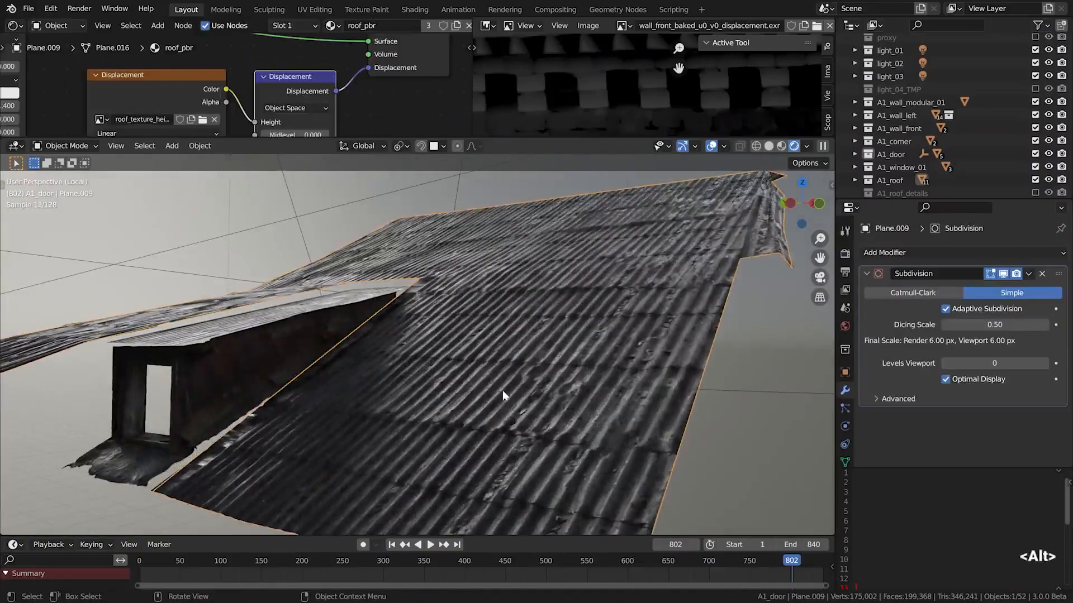
{"action": "scroll", "coordinate": [497, 385], "scroll_direction": "up", "scroll_amount": 4}
{"action": "left_click_drag", "start_coordinate": [487, 358], "coordinate": [518, 283], "text": "alt"}
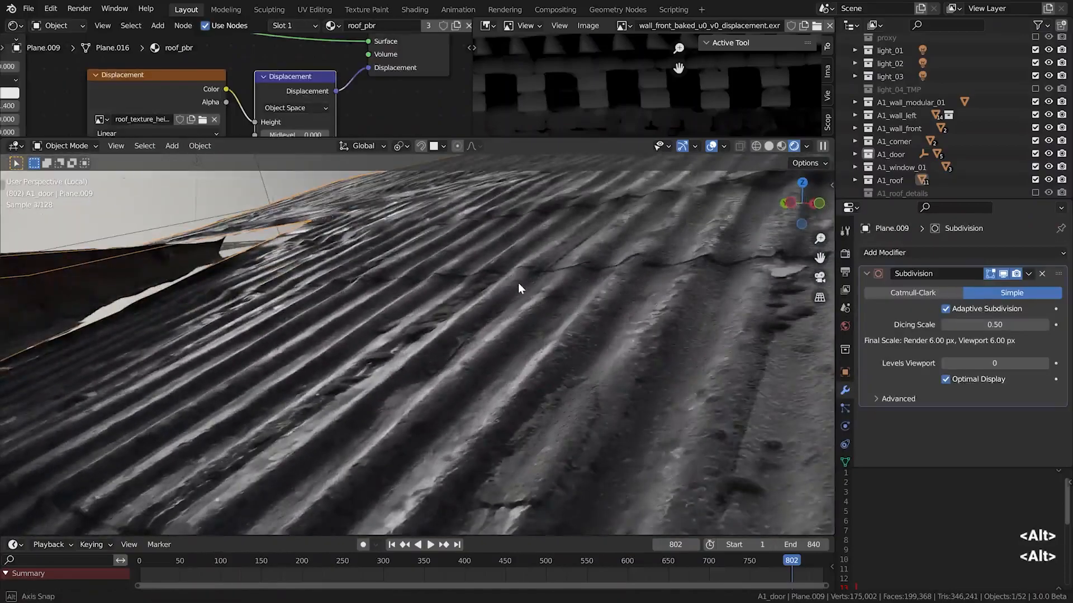
{"action": "left_click_drag", "start_coordinate": [510, 242], "coordinate": [518, 341], "text": "alt+shift"}
{"action": "scroll", "coordinate": [435, 330], "scroll_direction": "down", "scroll_amount": 3}
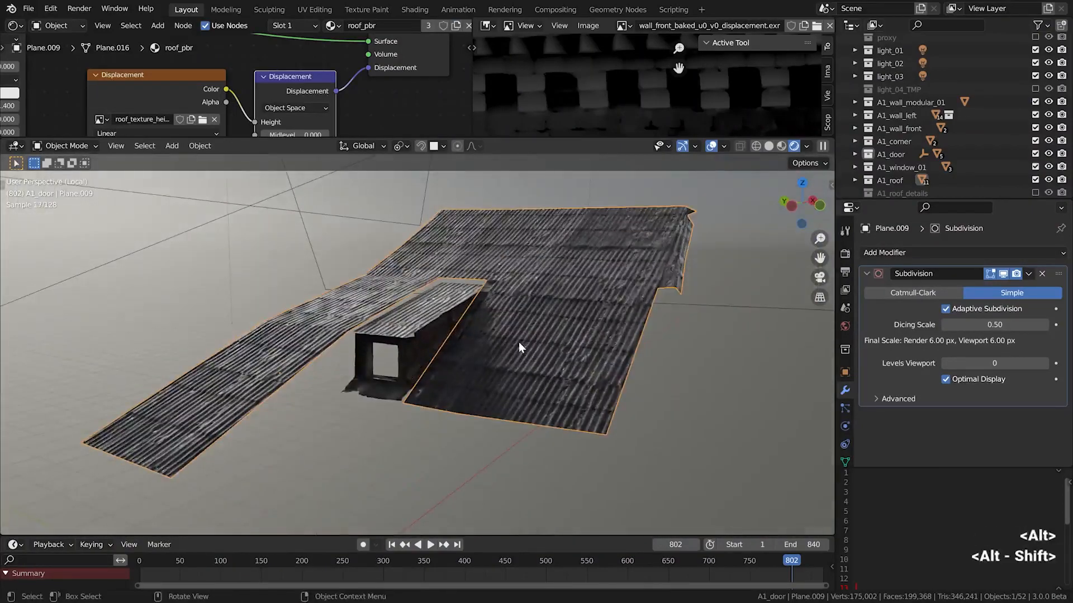
{"action": "key", "text": "KP_Divide"}
Select the brick chimney on the roof and examine it from several sides
{"action": "left_click_drag", "start_coordinate": [521, 287], "coordinate": [481, 376], "text": "alt+shift"}
{"action": "scroll", "coordinate": [511, 310], "scroll_direction": "up", "scroll_amount": 3}
{"action": "left_click", "coordinate": [511, 339]}
{"action": "left_click_drag", "start_coordinate": [511, 339], "coordinate": [545, 317], "text": "alt"}
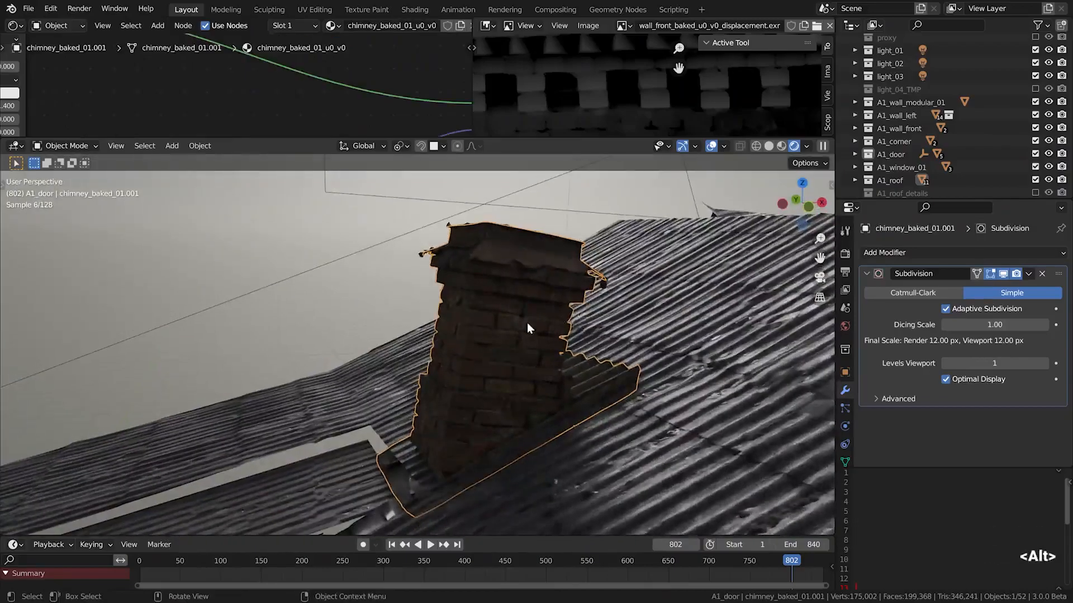
{"action": "scroll", "coordinate": [545, 317], "scroll_direction": "up", "scroll_amount": 3}
{"action": "left_click_drag", "start_coordinate": [461, 361], "coordinate": [506, 303], "text": "alt"}
{"action": "scroll", "coordinate": [506, 304], "scroll_direction": "down", "scroll_amount": 10}
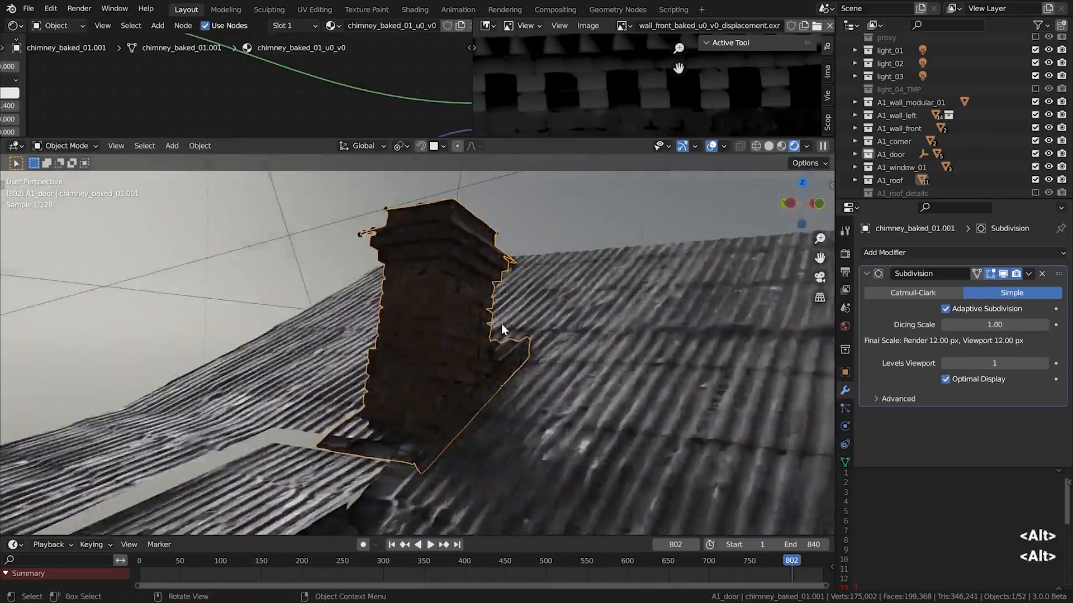
Deselect everything and enable the A1_roof_details collection
{"action": "key", "text": "alt+a"}
{"action": "left_click", "coordinate": [1034, 193]}
{"action": "left_click_drag", "start_coordinate": [519, 357], "coordinate": [638, 316], "text": "alt"}
Toggle the A1_roof collection off, on and off again to compare the loose roof details with the base roof
{"action": "left_click", "coordinate": [1035, 181]}
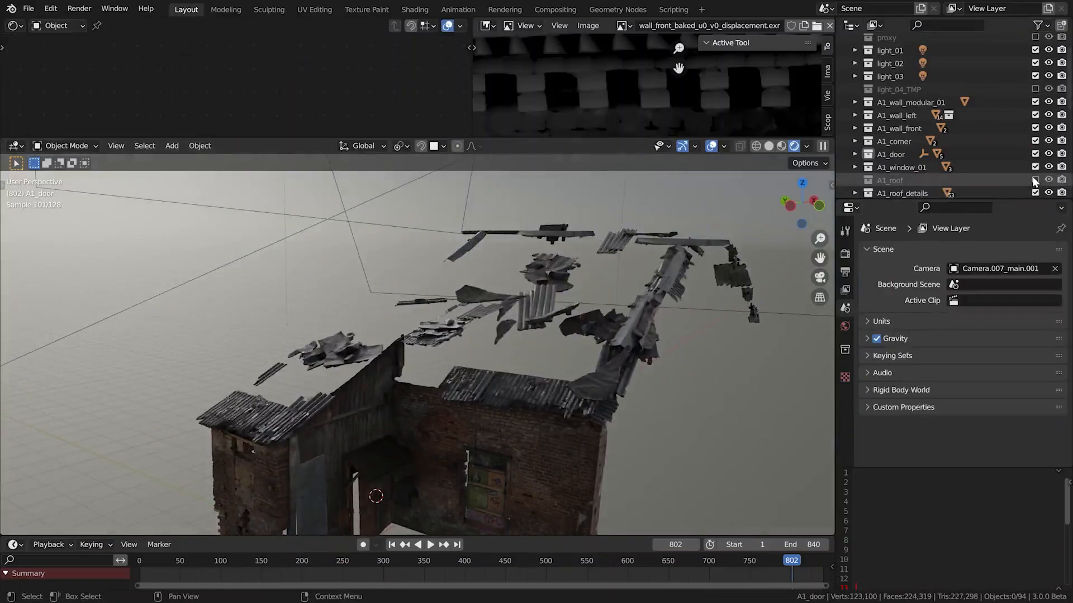
{"action": "left_click", "coordinate": [1034, 180]}
{"action": "left_click", "coordinate": [1035, 180]}
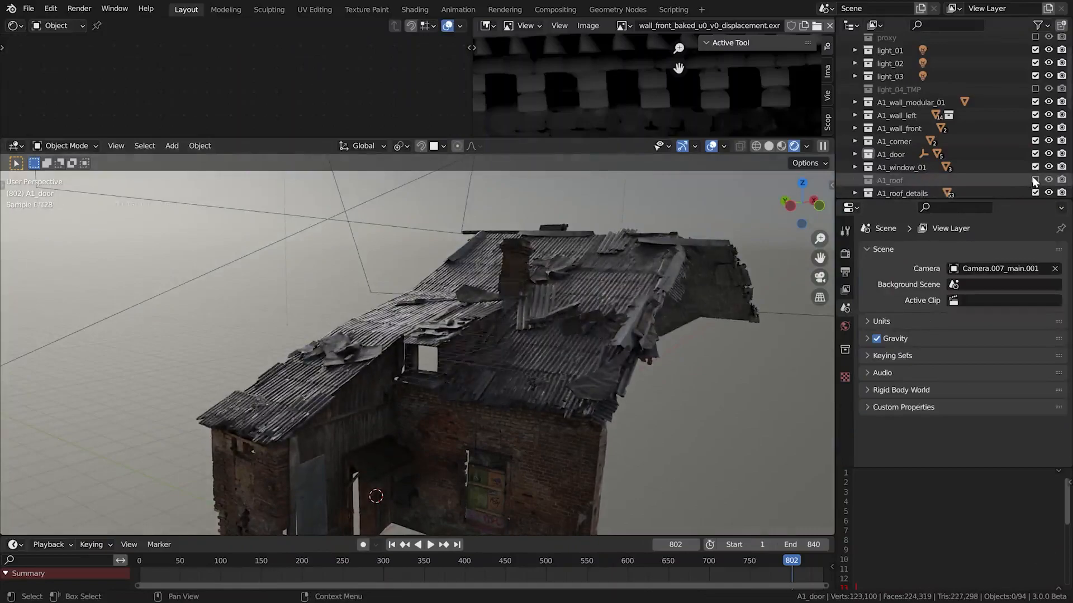
{"action": "left_click_drag", "start_coordinate": [553, 286], "coordinate": [370, 336], "text": "alt"}
{"action": "left_click_drag", "start_coordinate": [552, 339], "coordinate": [379, 414], "text": "alt+shift"}
Select the shelter roof plane above the brick wall and try raising it along Z
{"action": "left_click", "coordinate": [363, 457]}
{"action": "left_click_drag", "start_coordinate": [357, 466], "coordinate": [510, 391], "text": "alt"}
{"action": "key", "text": "g"}
{"action": "key", "text": "z"}
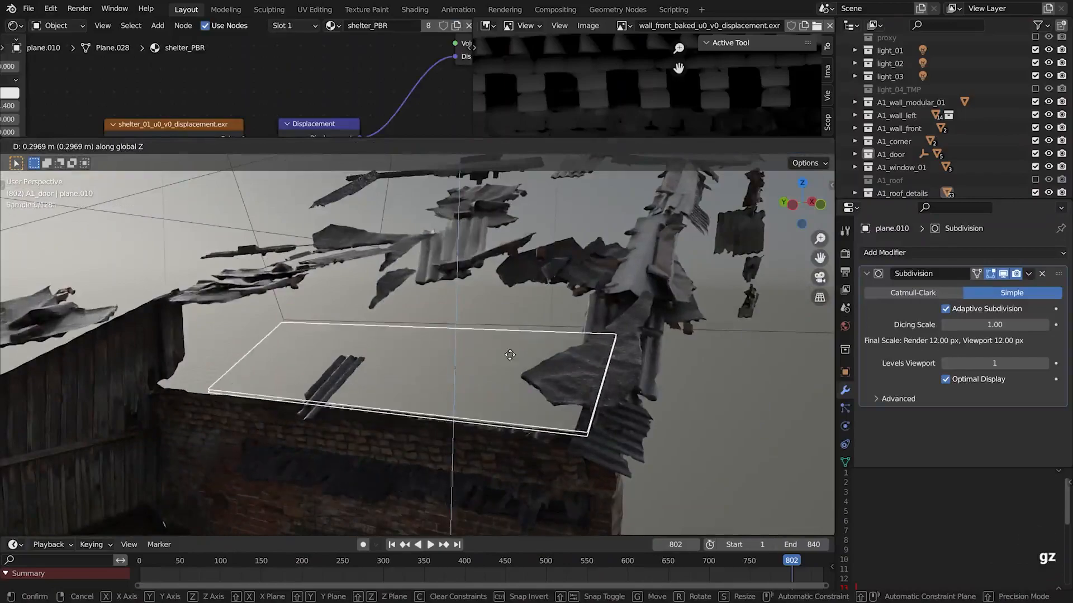
{"action": "left_click", "coordinate": [505, 310]}
View the shelter_alpha.png texture, try moving the shelter plane along Z again and deselect everything
{"action": "middle_click_drag", "start_coordinate": [601, 85], "coordinate": [595, 86]}
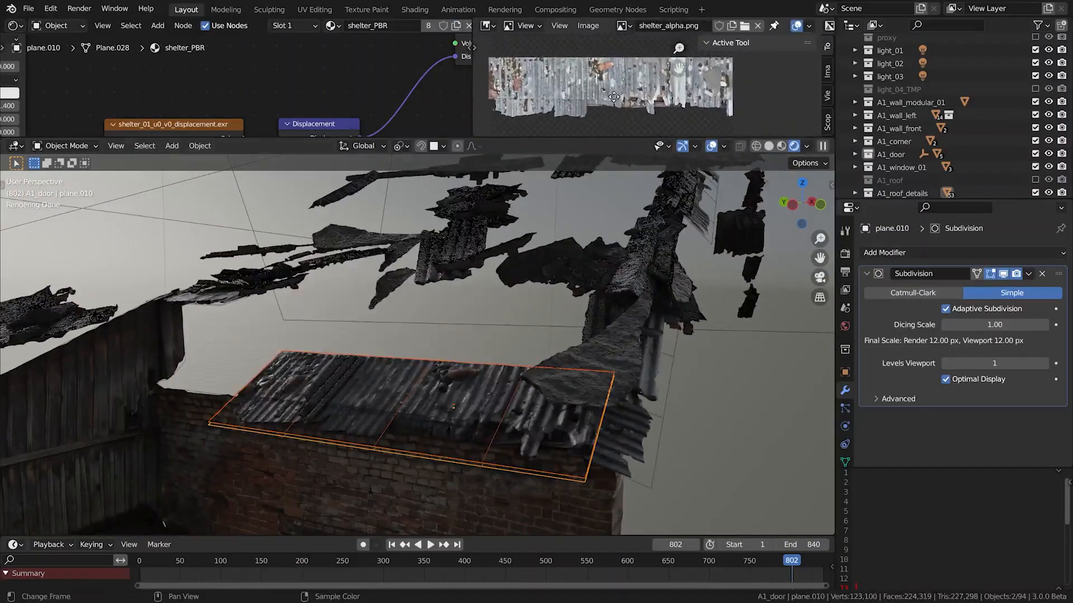
{"action": "key", "text": "g"}
{"action": "key", "text": "z"}
{"action": "left_click", "coordinate": [431, 353]}
{"action": "scroll", "coordinate": [528, 342], "scroll_direction": "down", "scroll_amount": 3}
{"action": "key", "text": "alt+a"}
{"action": "middle_click_drag", "start_coordinate": [629, 332], "coordinate": [566, 290]}
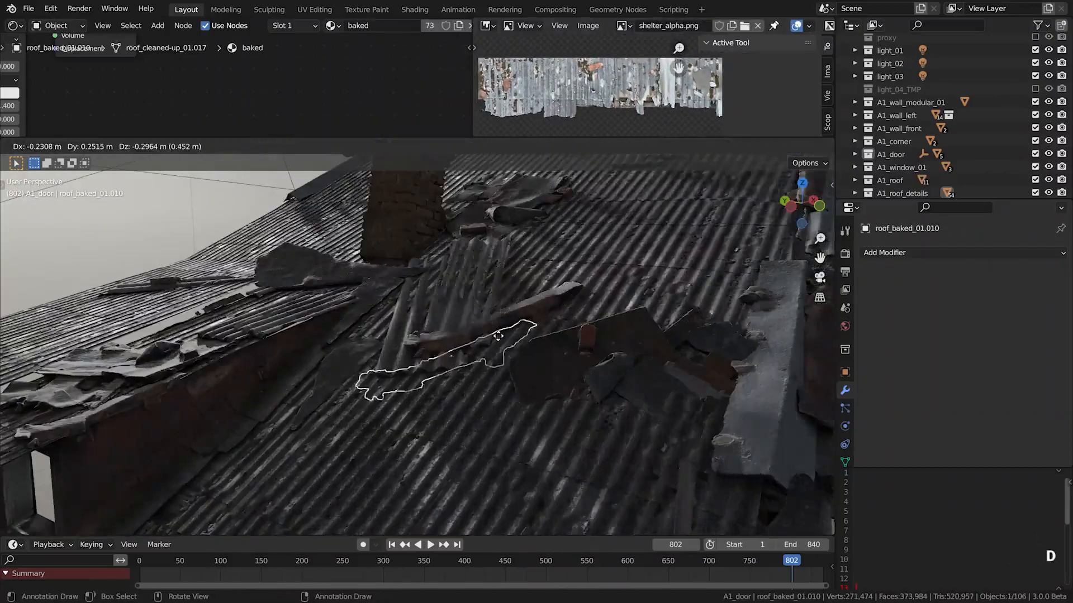
Try rotating the duplicated sheet of metal debris about Z and then freely to fit the corrugated roof
{"action": "key", "text": "r"}
{"action": "key", "text": "z"}
{"action": "left_click", "coordinate": [414, 357]}
{"action": "scroll", "coordinate": [414, 357], "scroll_direction": "down", "scroll_amount": 4}
{"action": "mouse_move", "coordinate": [413, 358]}
{"action": "middle_mouse_down"}
{"action": "mouse_move", "coordinate": [333, 353]}
{"action": "mouse_move", "coordinate": [416, 386]}
{"action": "mouse_move", "coordinate": [421, 371]}
{"action": "middle_mouse_up"}
{"action": "key", "text": "r"}
Try out another loose roof sheet on the corrugated surface, rotating it freely and about its local Z axis
{"action": "key", "text": "r"}
{"action": "left_click", "coordinate": [418, 403]}
{"action": "scroll", "coordinate": [380, 404], "scroll_direction": "up", "scroll_amount": 3}
{"action": "key", "text": "shift+s"}
{"action": "left_click", "coordinate": [441, 283]}
{"action": "key", "text": "r"}
{"action": "key", "text": "r"}
{"action": "left_click", "coordinate": [456, 308]}
{"action": "key", "text": "r"}
{"action": "key", "text": "z"}
{"action": "key", "text": "z"}
{"action": "left_click", "coordinate": [474, 400]}
{"action": "key", "text": "r"}
{"action": "key", "text": "z"}
{"action": "key", "text": "z"}
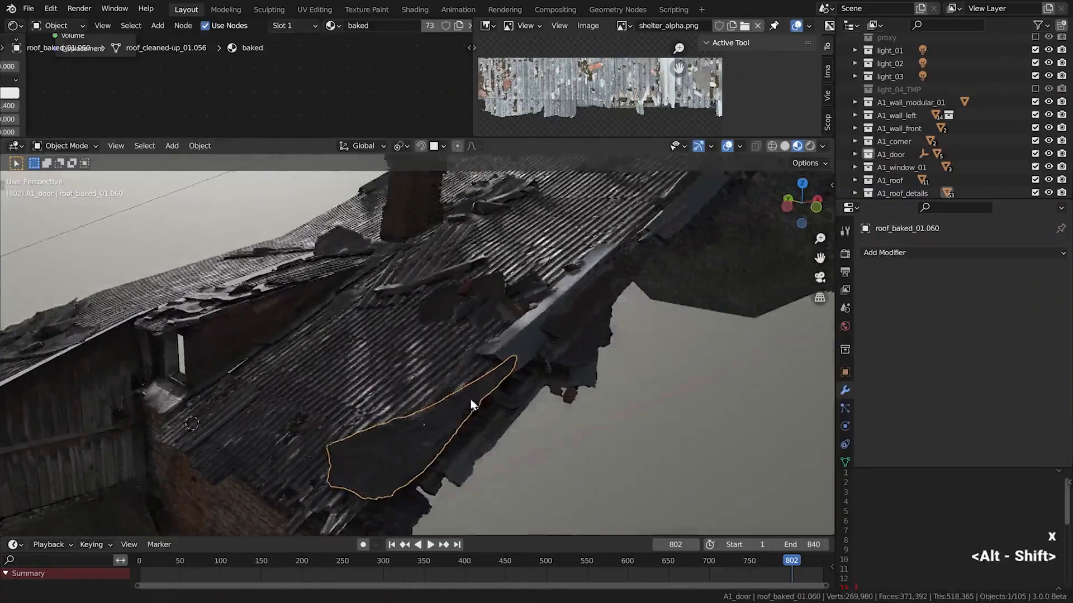
Move loose metal roof pieces into place along the gable edge of the roof
{"action": "left_click_drag", "start_coordinate": [471, 405], "coordinate": [558, 310], "text": "alt"}
{"action": "left_click", "coordinate": [558, 310]}
{"action": "key", "text": "g"}
{"action": "left_click", "coordinate": [563, 313]}
{"action": "left_click", "coordinate": [584, 338]}
{"action": "key", "text": "g"}
{"action": "left_click", "coordinate": [608, 358]}
{"action": "scroll", "coordinate": [642, 279], "scroll_direction": "down", "scroll_amount": 2}
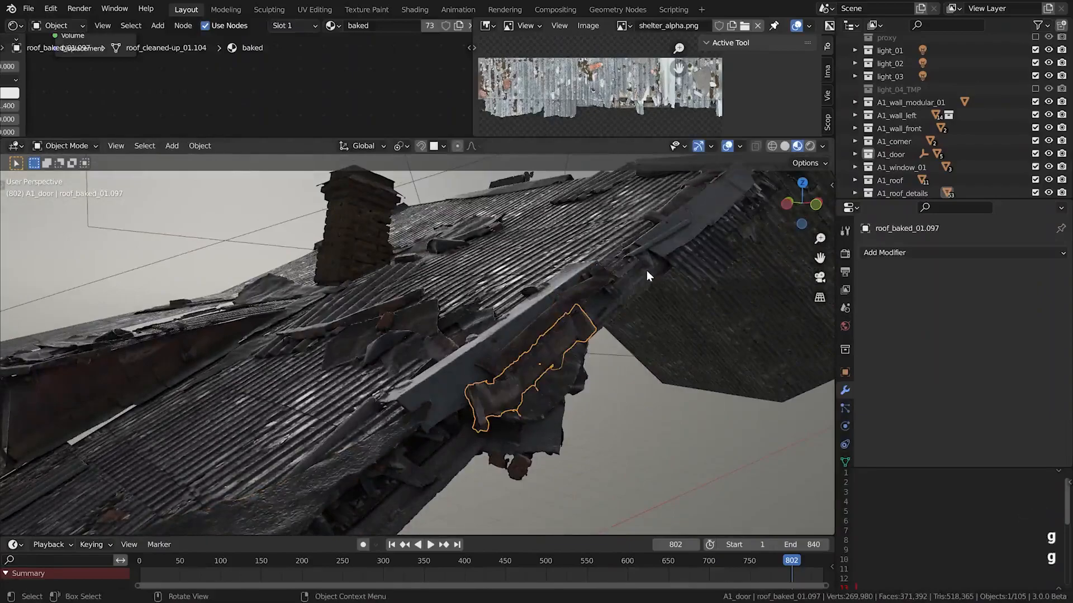
Try moving and rotating several loose roof pieces along the gable edge and upper roof
{"action": "left_click", "coordinate": [648, 270]}
{"action": "middle_click", "coordinate": [648, 271], "text": "alt"}
{"action": "scroll", "coordinate": [472, 349], "scroll_direction": "up", "scroll_amount": 3}
{"action": "left_click", "coordinate": [472, 349]}
{"action": "key", "text": "g"}
{"action": "right_click", "coordinate": [489, 314]}
{"action": "left_click", "coordinate": [639, 239]}
{"action": "key", "text": "g"}
{"action": "right_click", "coordinate": [503, 185]}
{"action": "left_click_drag", "start_coordinate": [712, 227], "coordinate": [597, 247], "text": "alt"}
{"action": "left_click", "coordinate": [551, 323]}
{"action": "left_click", "coordinate": [642, 296]}
{"action": "key", "text": "r"}
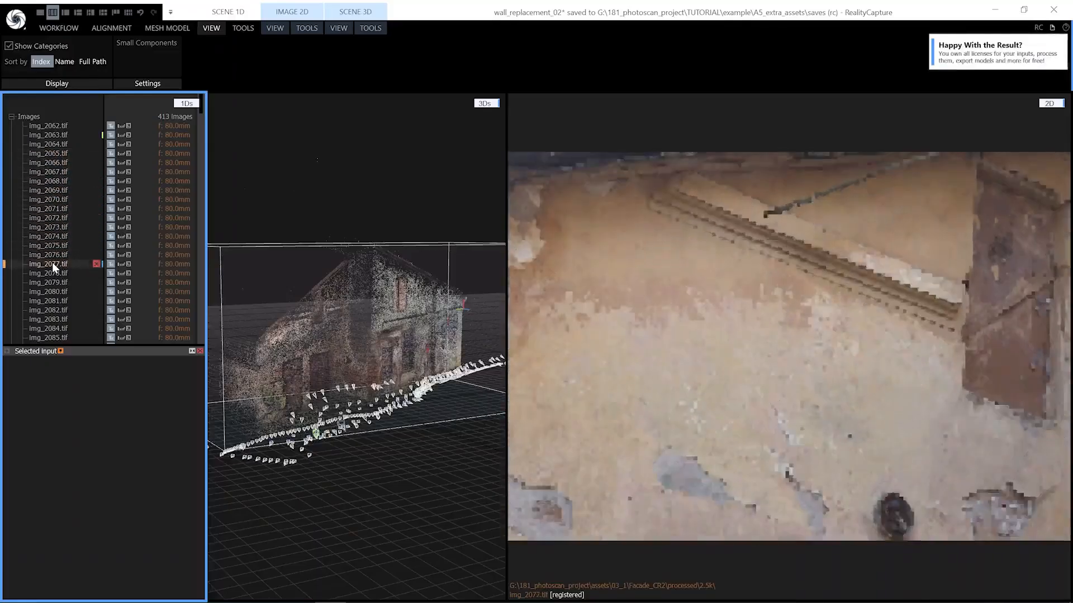
Switch to RealityCapture and browse the facade photos from Img_2077.tif to Img_2100.tif
{"action": "scroll", "coordinate": [56, 312], "scroll_direction": "down", "scroll_amount": 10}
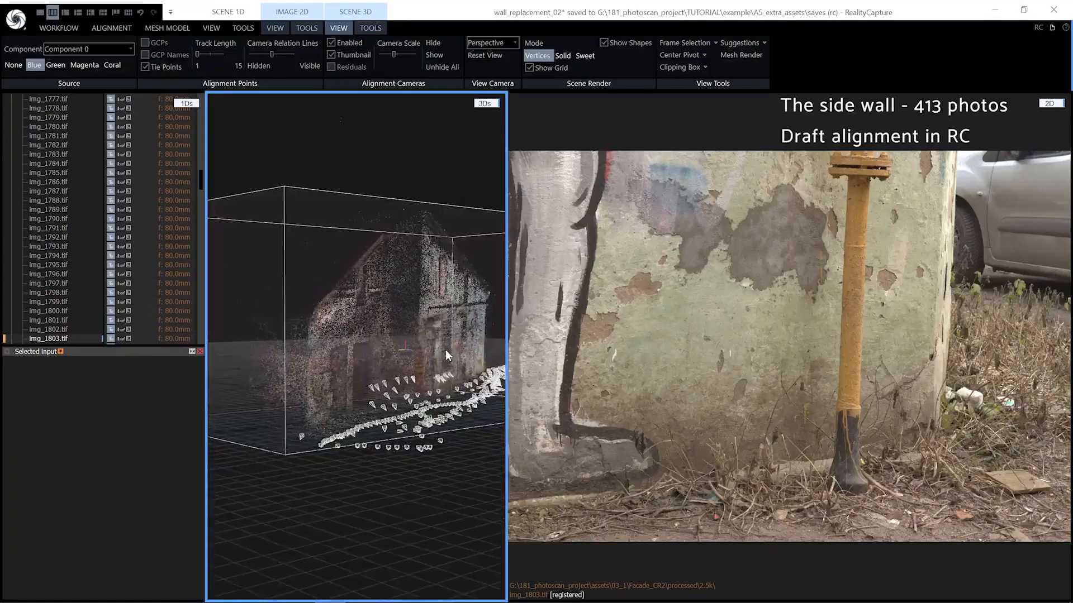
{"action": "mouse_move", "coordinate": [413, 346]}
{"action": "left_mouse_down"}
{"action": "mouse_move", "coordinate": [446, 354]}
{"action": "mouse_move", "coordinate": [427, 357]}
{"action": "left_mouse_up"}
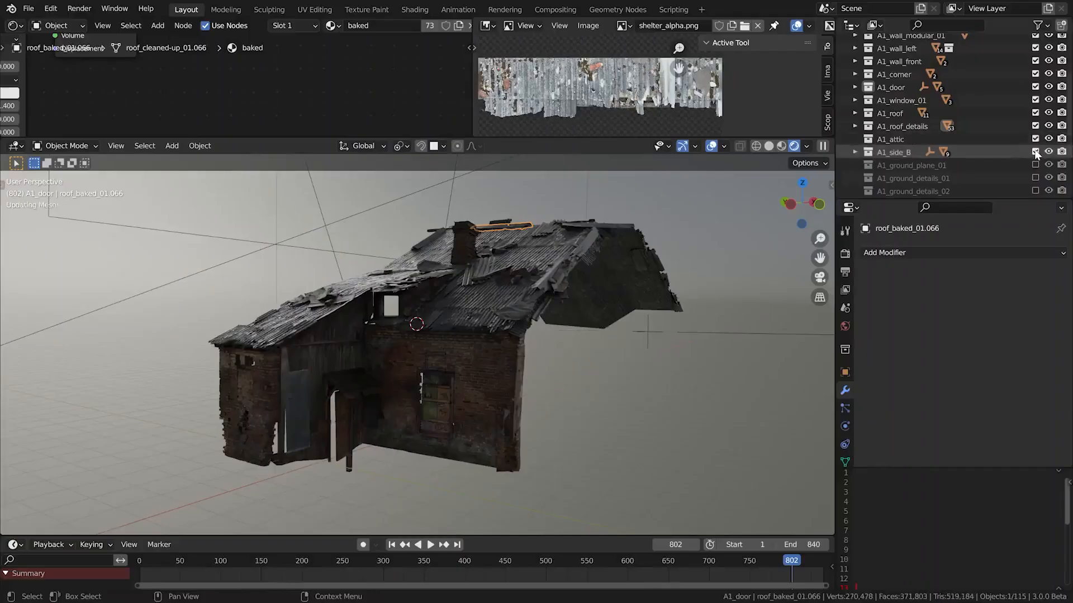
Select all objects of the A1_side_B collection to examine the side facade, and deselect them
{"action": "left_click", "coordinate": [902, 153]}
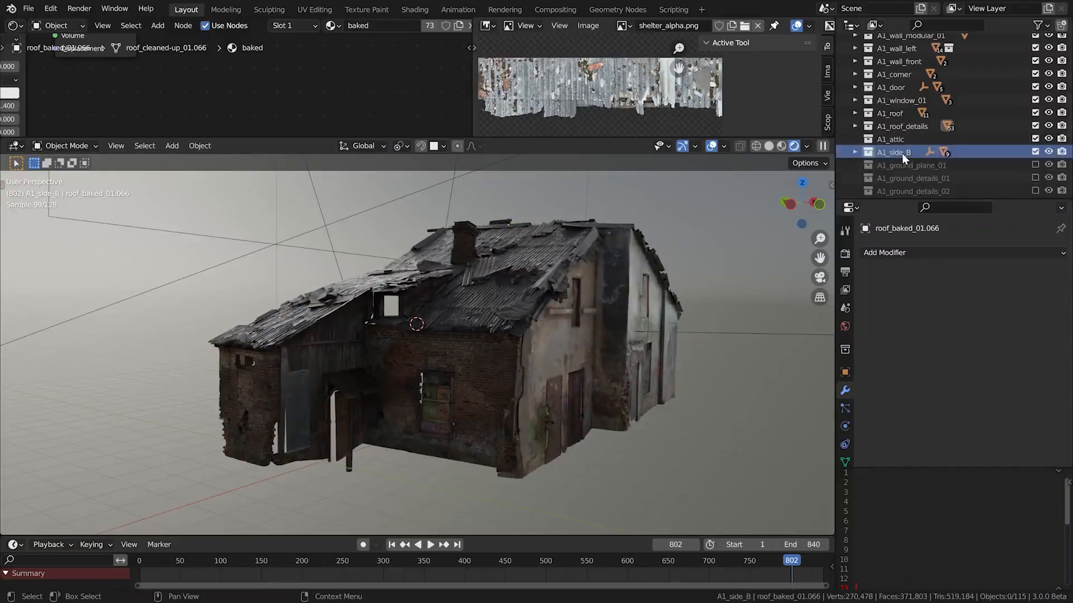
{"action": "right_click", "coordinate": [902, 153]}
{"action": "left_click", "coordinate": [887, 153]}
{"action": "middle_click_drag", "start_coordinate": [637, 350], "coordinate": [584, 359]}
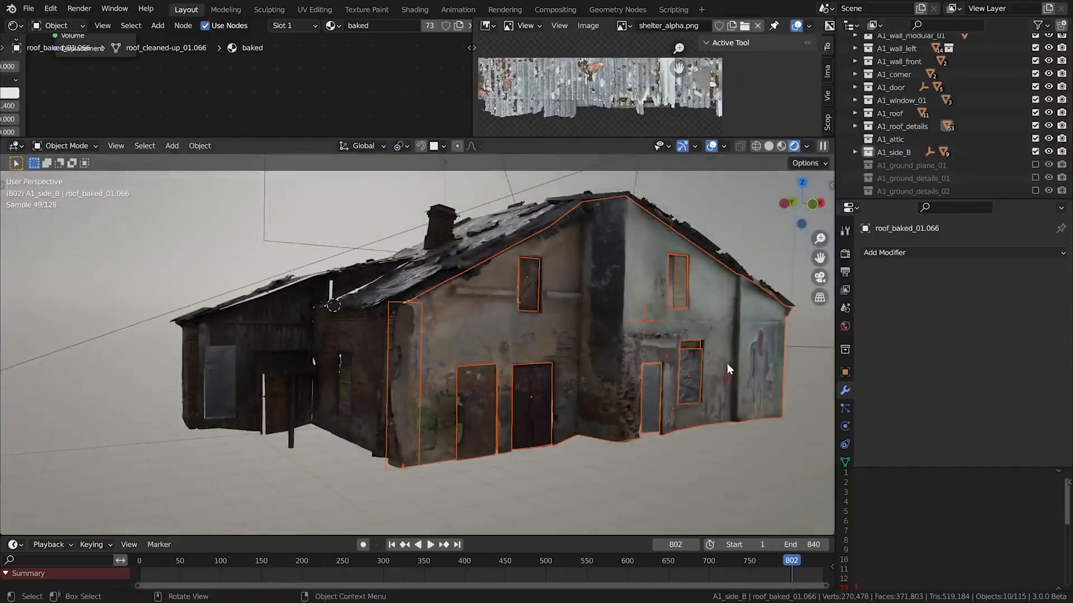
{"action": "key", "text": "slash"}
{"action": "scroll", "coordinate": [289, 335], "scroll_direction": "up", "scroll_amount": 3}
{"action": "left_click_drag", "start_coordinate": [412, 384], "coordinate": [457, 411], "text": "alt"}
{"action": "left_click_drag", "start_coordinate": [457, 411], "coordinate": [454, 366], "text": "alt+shift"}
{"action": "key", "text": "alt+a"}
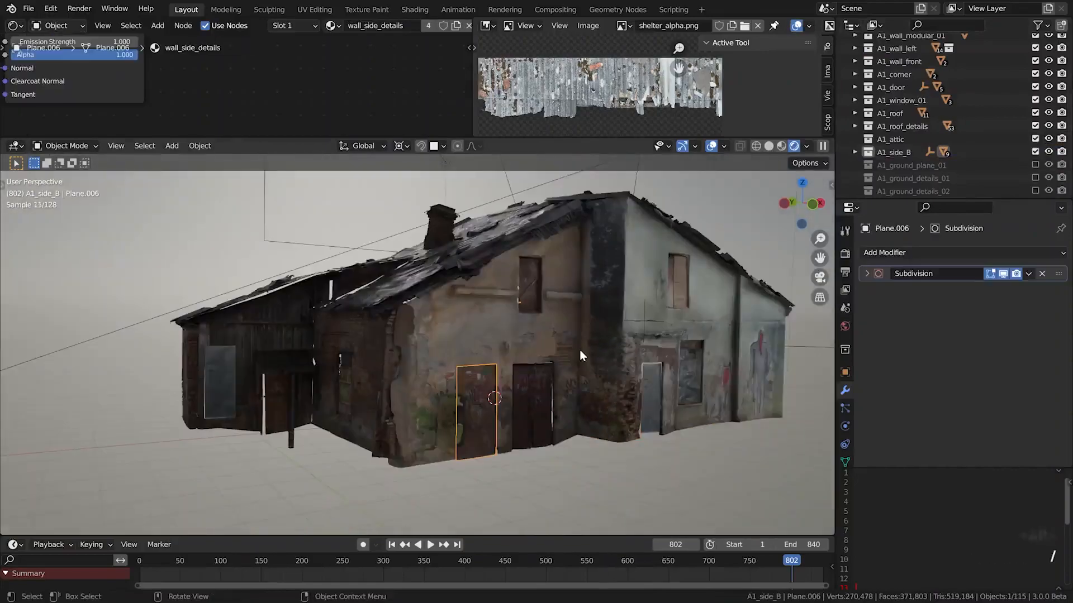
{"action": "key", "text": "alt+a"}
{"action": "scroll", "coordinate": [422, 288], "scroll_direction": "up", "scroll_amount": 3}
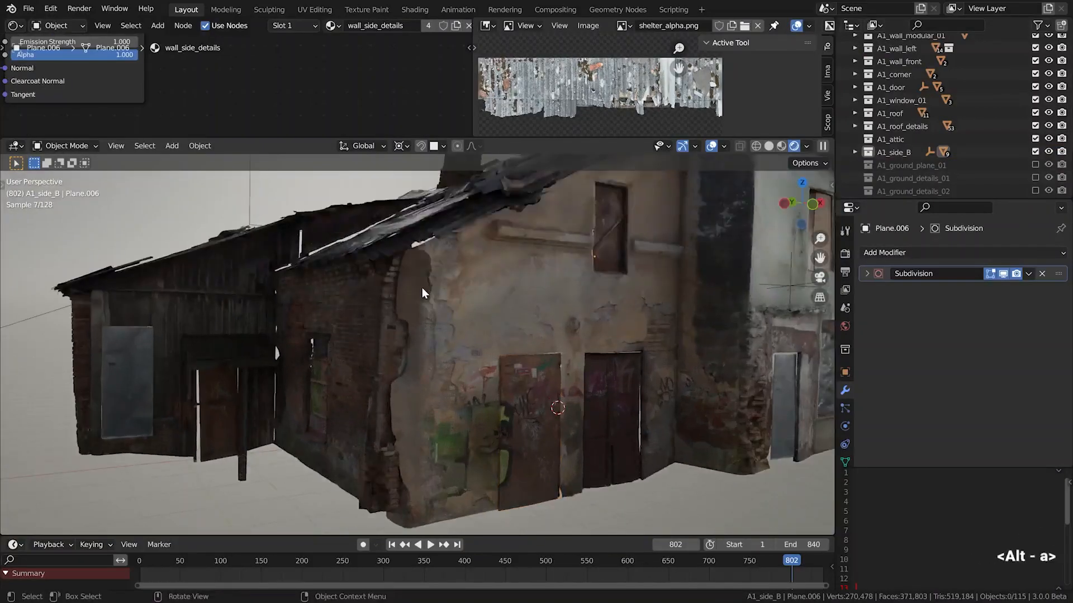
Try moving the stucco decal off the building corner with Z locked, and view its decal_stucco_diffuse_01.tiff texture
{"action": "left_click", "coordinate": [423, 323]}
{"action": "left_click_drag", "start_coordinate": [423, 323], "coordinate": [437, 326], "text": "alt"}
{"action": "key", "text": "g"}
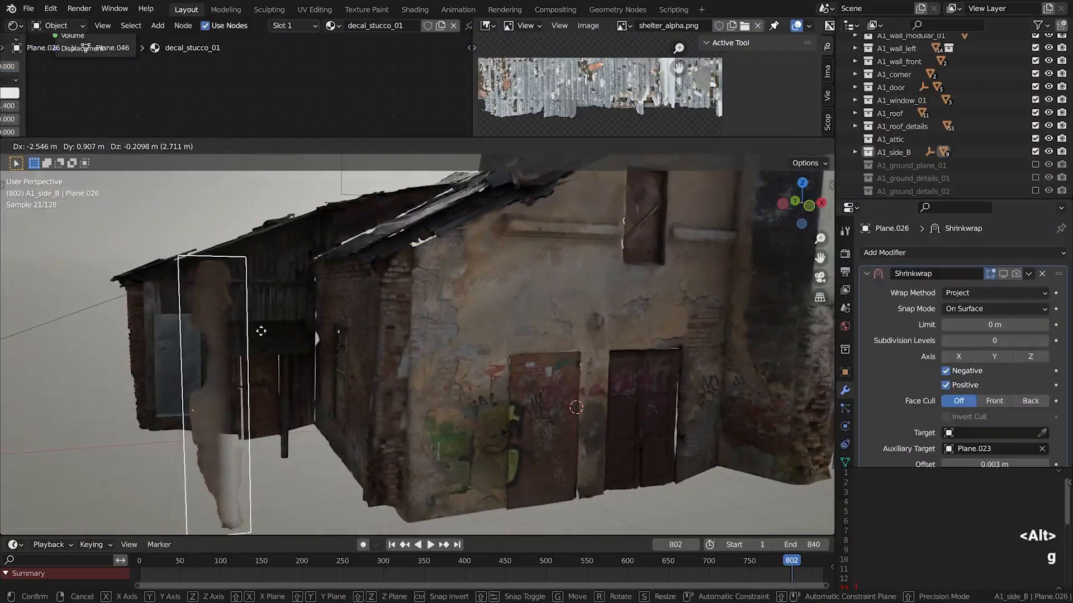
{"action": "key", "text": "shift+z"}
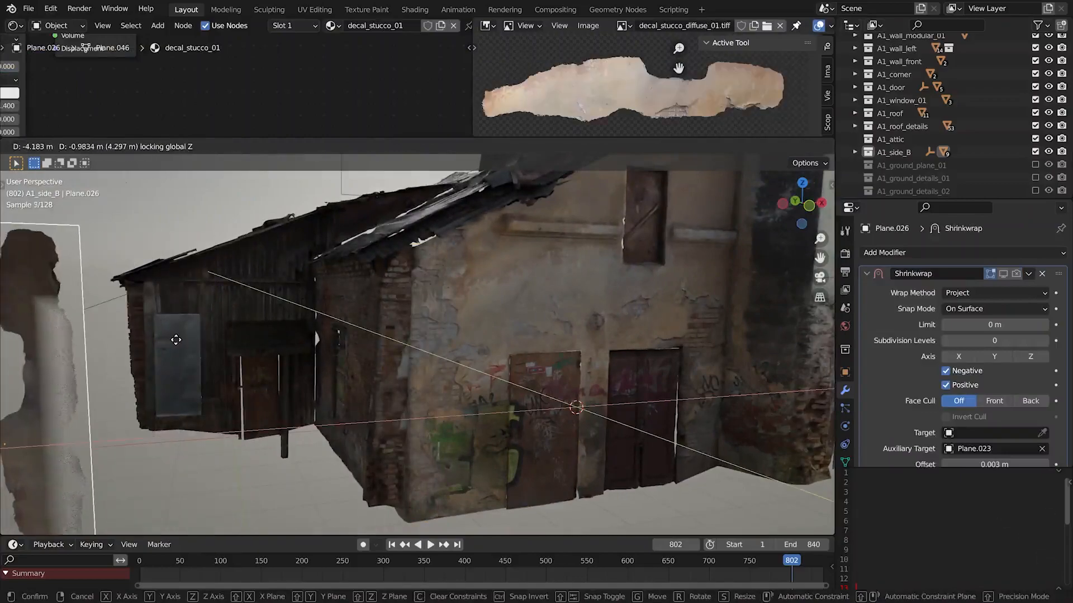
{"action": "left_click", "coordinate": [491, 297]}
{"action": "key", "text": "alt+a"}
Try rotating the stucco decal on the building corner about the Z axis and deselect everything
{"action": "scroll", "coordinate": [414, 385], "scroll_direction": "up", "scroll_amount": 3}
{"action": "middle_click_drag", "start_coordinate": [374, 382], "coordinate": [422, 367]}
{"action": "left_click", "coordinate": [394, 365]}
{"action": "key", "text": "r"}
{"action": "key", "text": "z"}
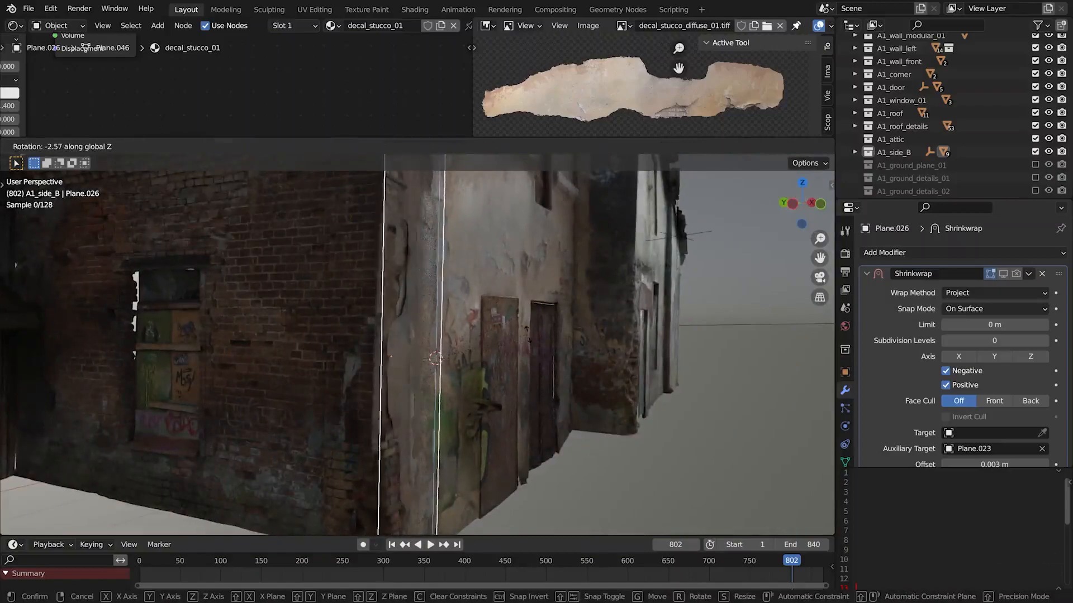
{"action": "left_click", "coordinate": [529, 345]}
{"action": "scroll", "coordinate": [495, 344], "scroll_direction": "down", "scroll_amount": 5}
{"action": "middle_click_drag", "start_coordinate": [495, 344], "coordinate": [491, 399], "text": "shift"}
{"action": "key", "text": "alt+a"}
Switch the viewport to material preview and back to rendered shading to compare the side wall's surface displacement
{"action": "scroll", "coordinate": [561, 397], "scroll_direction": "up", "scroll_amount": 8}
{"action": "middle_click_drag", "start_coordinate": [562, 385], "coordinate": [539, 374]}
{"action": "scroll", "coordinate": [538, 374], "scroll_direction": "down", "scroll_amount": 3}
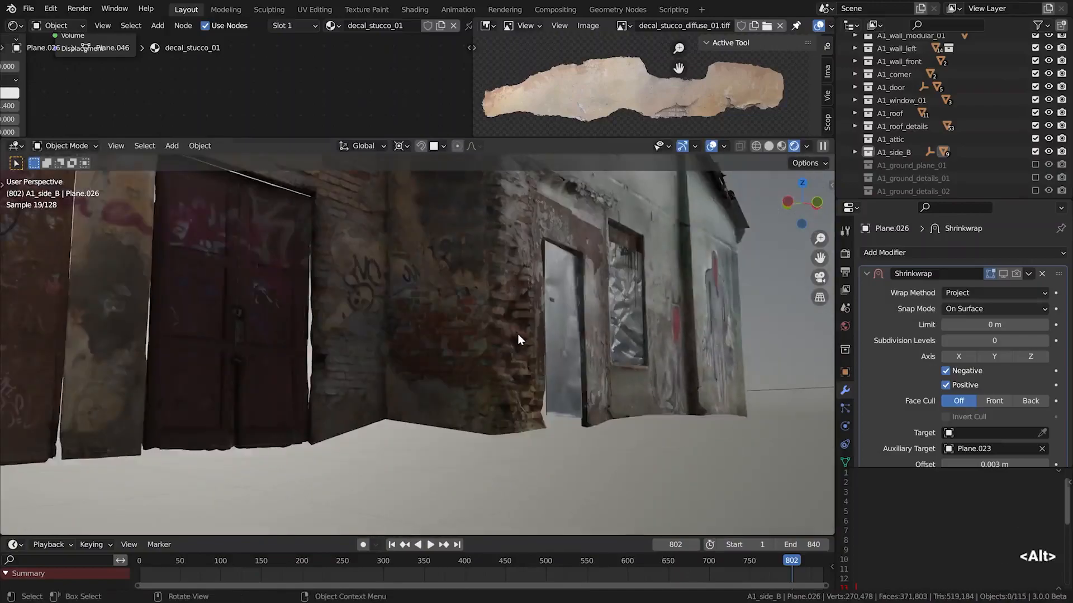
{"action": "left_click", "coordinate": [517, 333]}
{"action": "left_click", "coordinate": [781, 147]}
{"action": "mouse_move", "coordinate": [572, 307]}
{"action": "middle_mouse_down", "text": "alt"}
{"action": "mouse_move", "coordinate": [580, 404]}
{"action": "mouse_move", "coordinate": [544, 441]}
{"action": "mouse_move", "coordinate": [575, 401]}
{"action": "mouse_move", "coordinate": [488, 429]}
{"action": "mouse_move", "coordinate": [436, 414]}
{"action": "mouse_move", "coordinate": [544, 424]}
{"action": "mouse_move", "coordinate": [524, 374]}
{"action": "mouse_move", "coordinate": [547, 363]}
{"action": "middle_mouse_up", "text": "alt"}
{"action": "key", "text": "alt+a"}
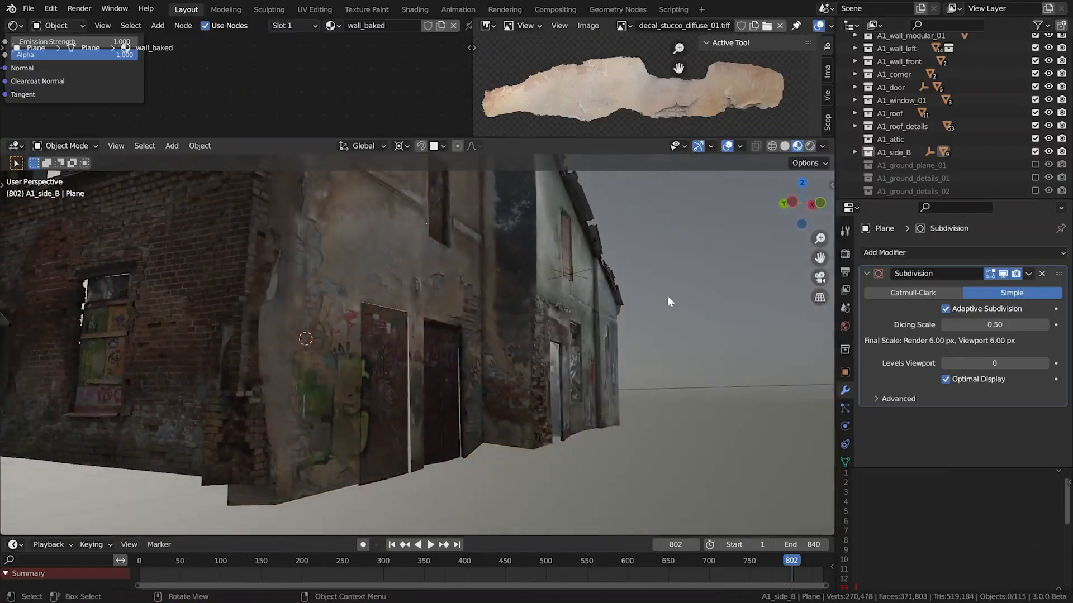
{"action": "left_click", "coordinate": [809, 146]}
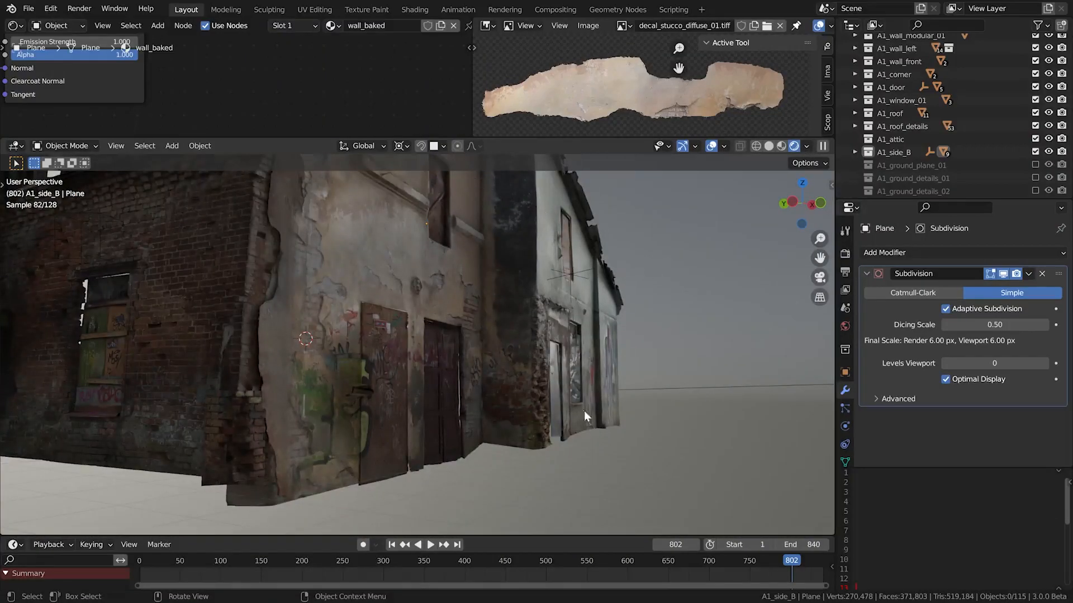
{"action": "scroll", "coordinate": [468, 307], "scroll_direction": "down", "scroll_amount": 4}
{"action": "left_click_drag", "start_coordinate": [511, 357], "coordinate": [535, 363], "text": "alt"}
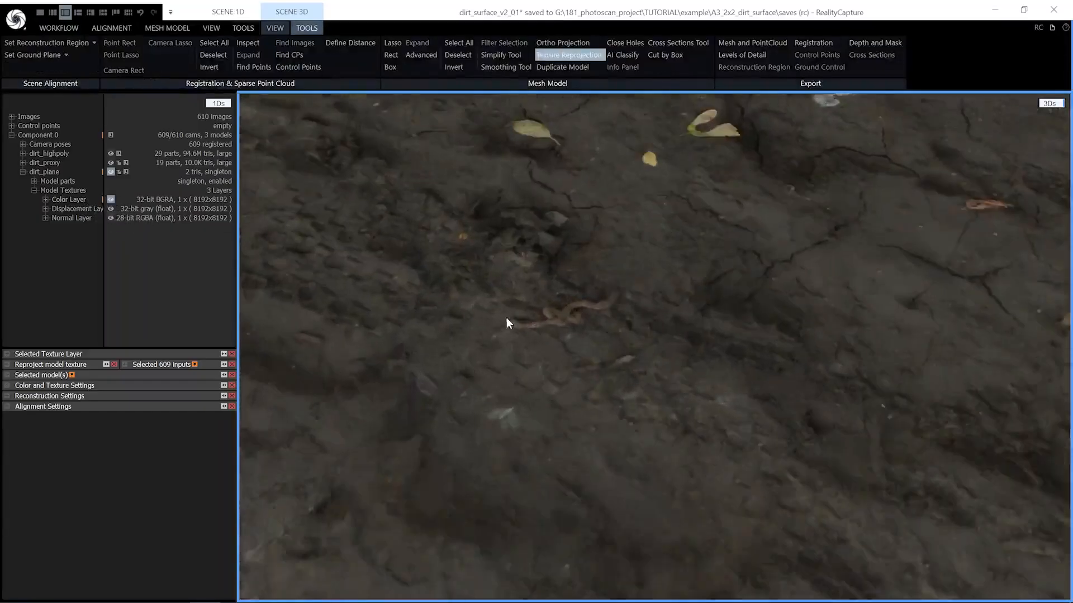
In RealityCapture, inspect the dirt_plane model's displacement and normal layers, return to its color layer and collapse its entries
{"action": "left_click_drag", "start_coordinate": [506, 317], "coordinate": [605, 273]}
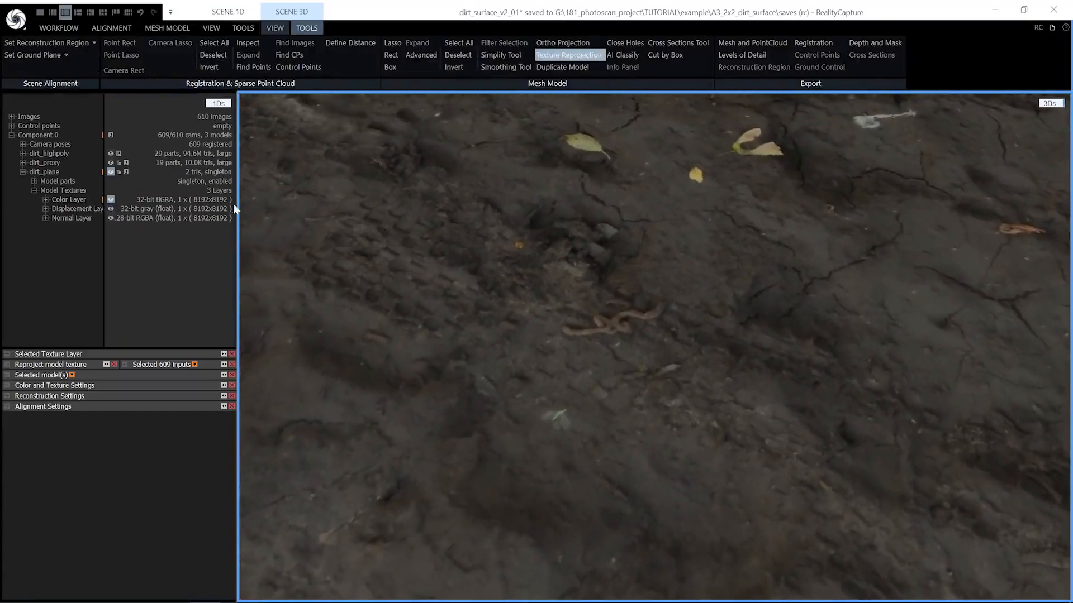
{"action": "left_click", "coordinate": [66, 208]}
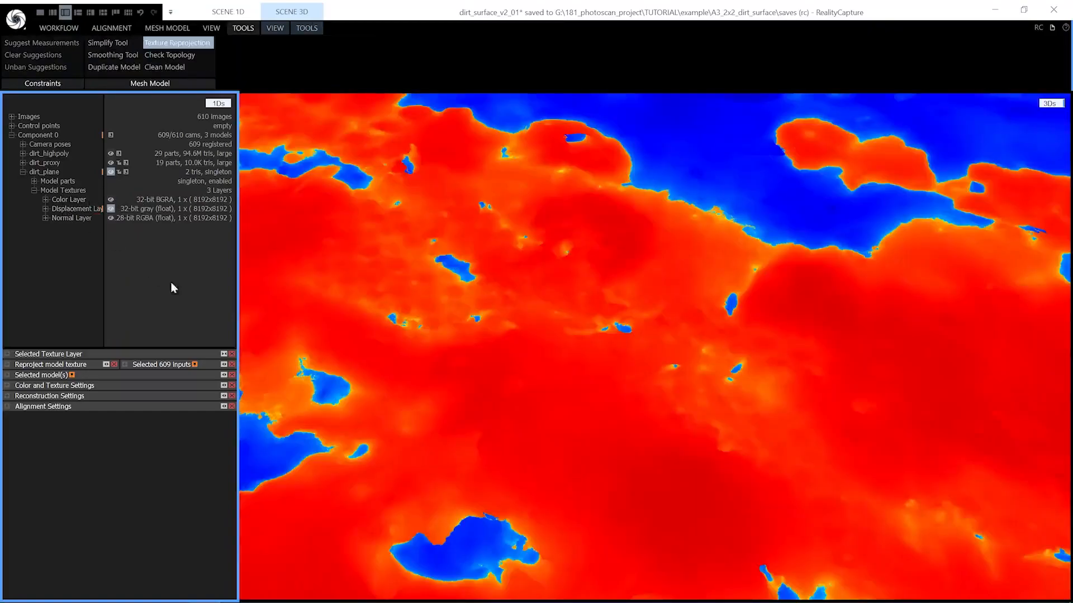
{"action": "left_click", "coordinate": [78, 219]}
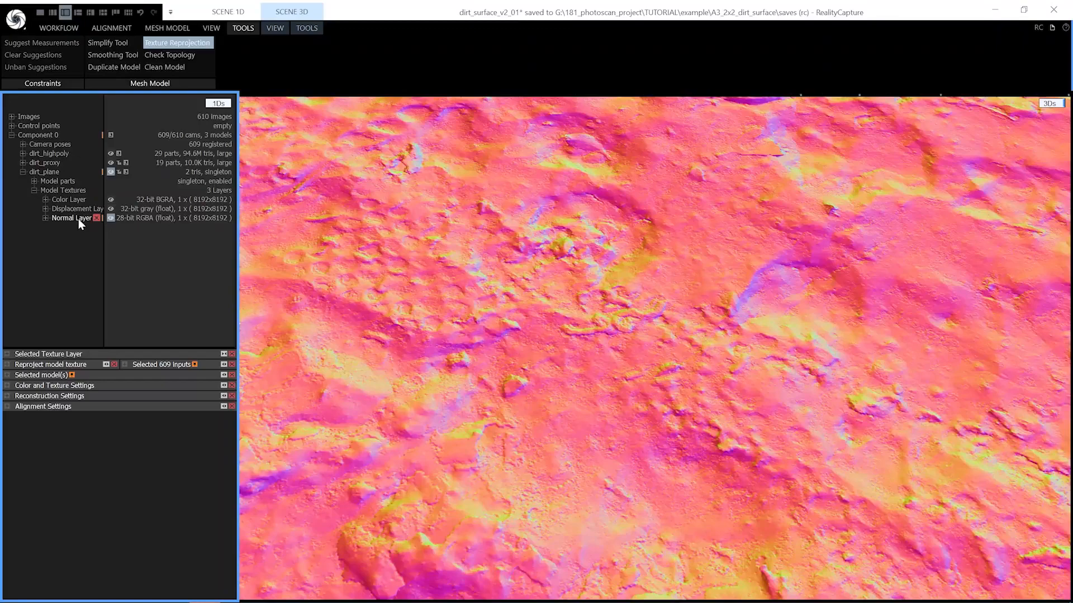
{"action": "left_click", "coordinate": [53, 200]}
{"action": "left_click", "coordinate": [34, 190]}
{"action": "left_click", "coordinate": [23, 172]}
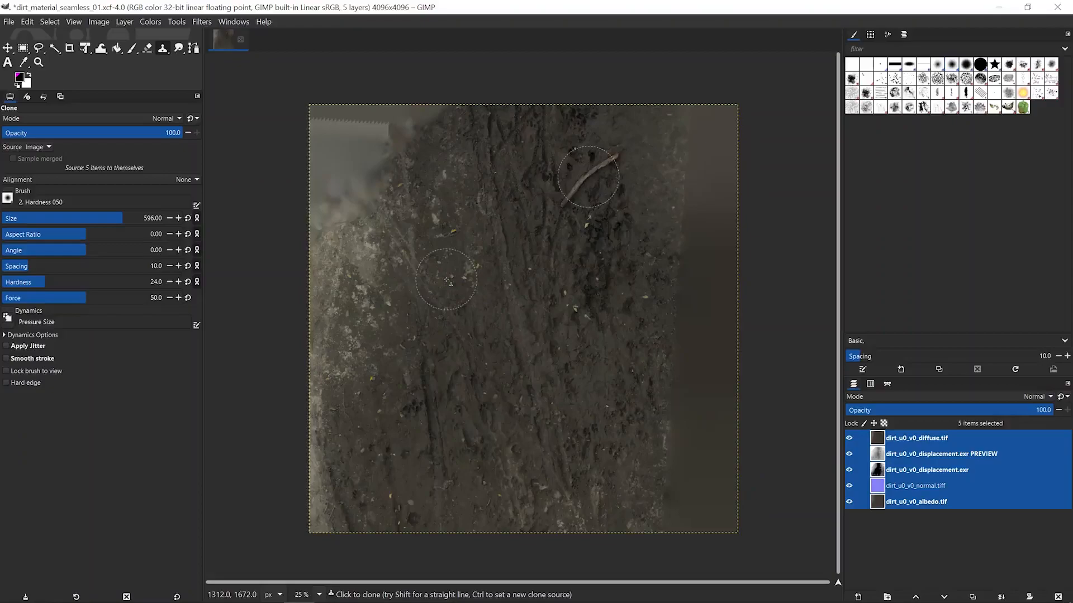
{"action": "mouse_move", "coordinate": [447, 280]}
{"action": "left_mouse_down"}
{"action": "mouse_move", "coordinate": [426, 311]}
{"action": "mouse_move", "coordinate": [458, 266]}
{"action": "left_mouse_up"}
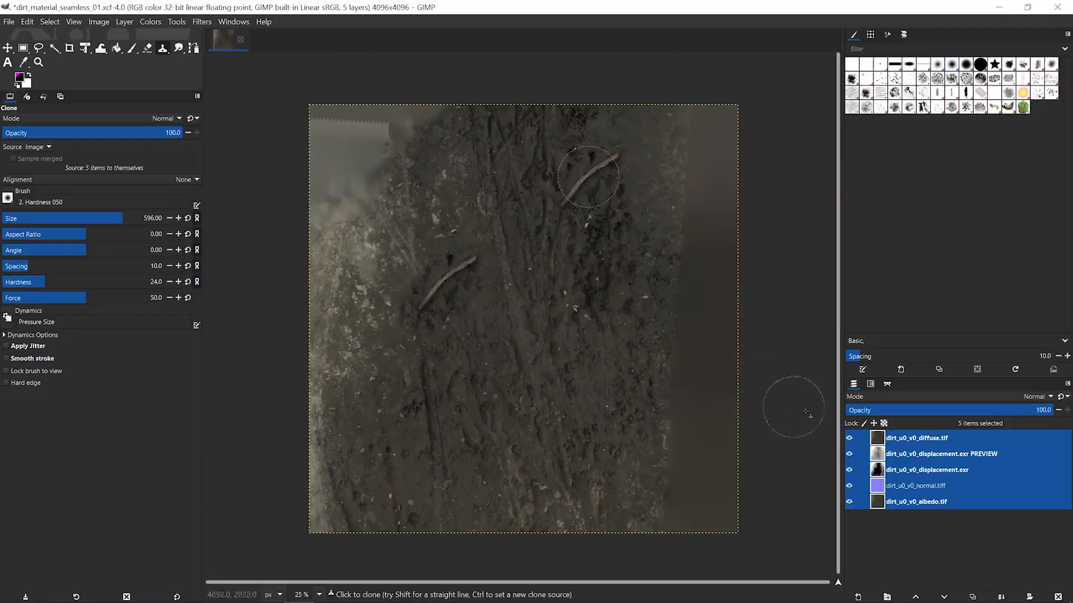
In GIMP, hide the diffuse, displacement preview, displacement and normal layers one by one to compare the maps, and restore them
{"action": "left_click", "coordinate": [848, 438]}
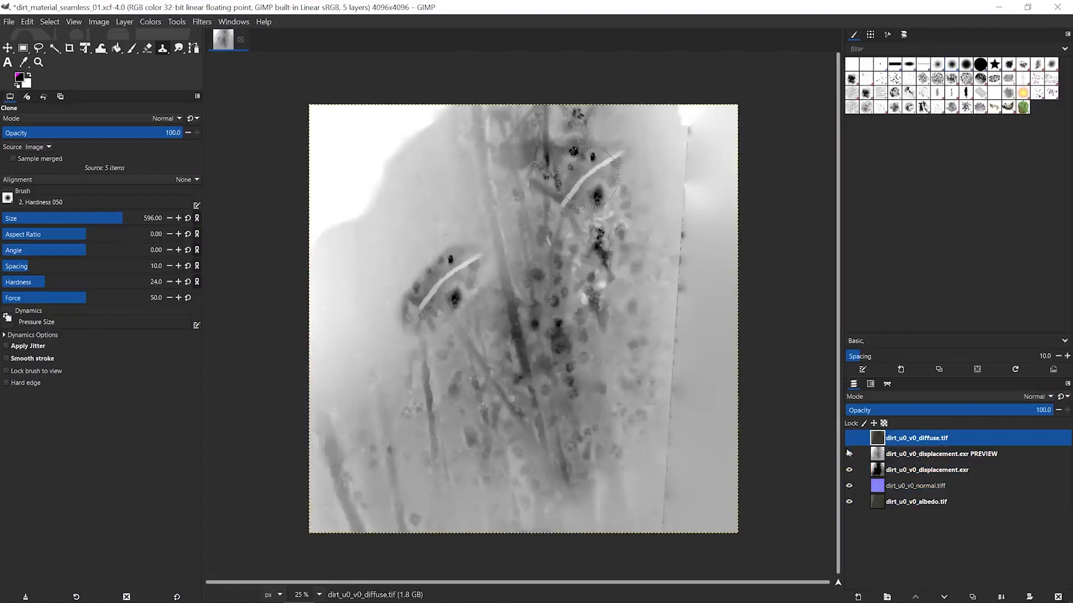
{"action": "left_click", "coordinate": [849, 454]}
{"action": "left_click", "coordinate": [848, 470]}
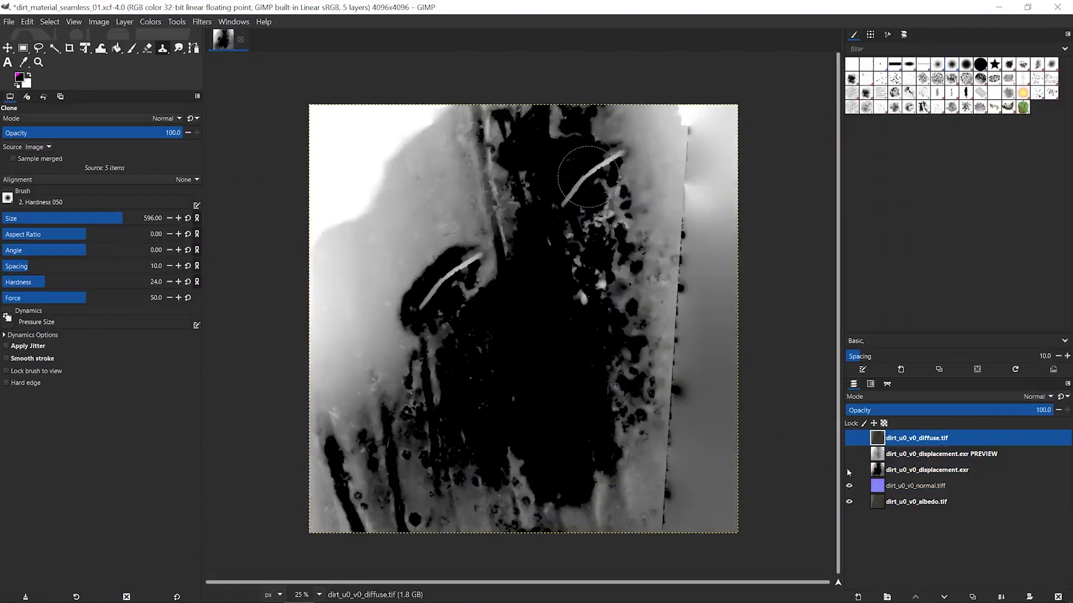
{"action": "left_click", "coordinate": [849, 485]}
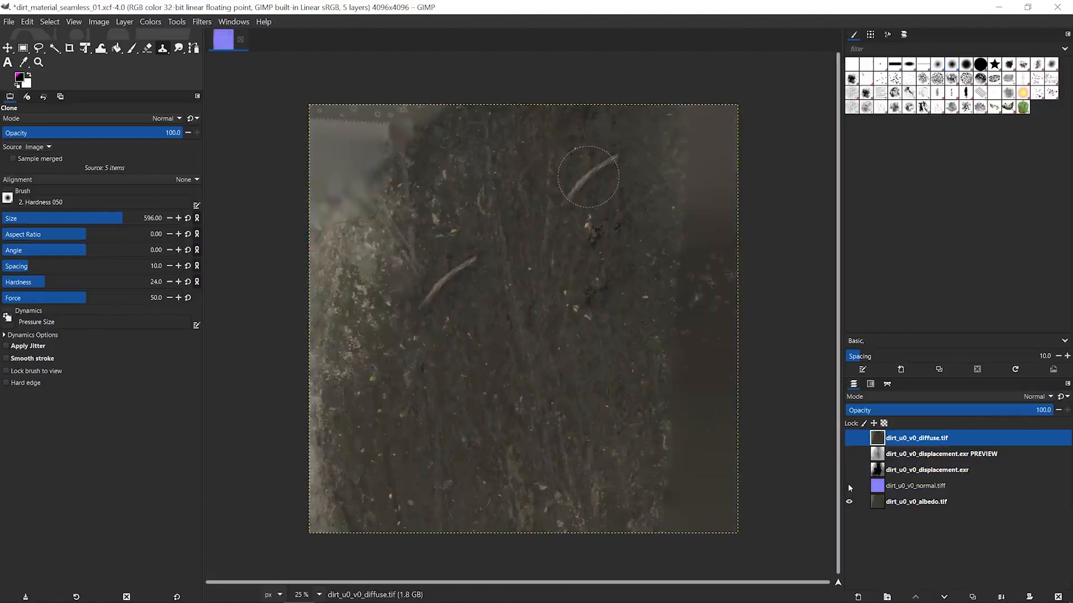
{"action": "key", "text": "ctrl+z"}
{"action": "key", "text": "ctrl+z"}
{"action": "key", "text": "ctrl+z"}
{"action": "key", "text": "ctrl+z"}
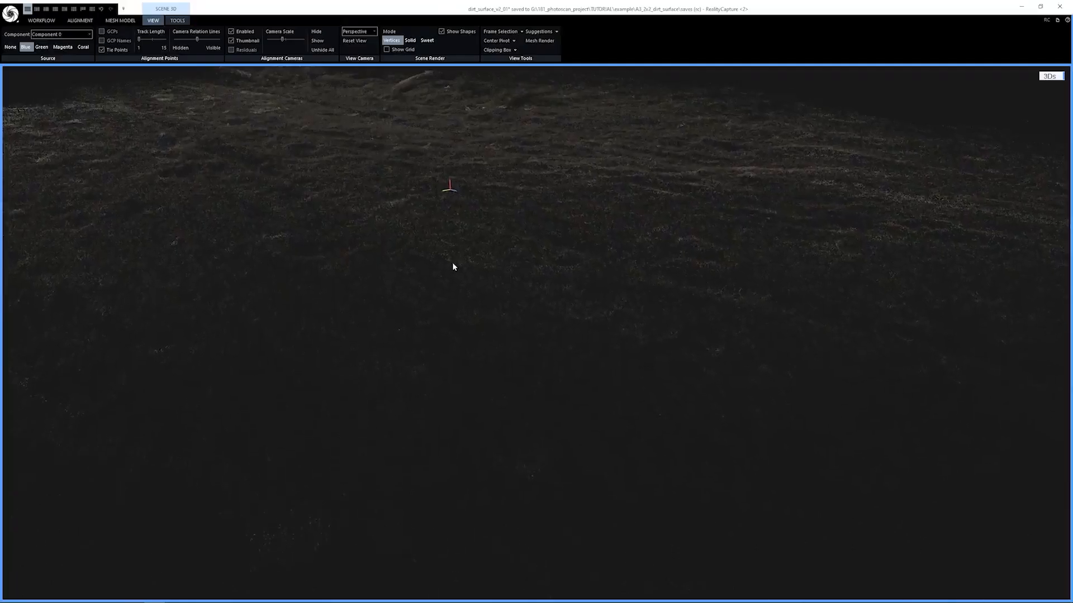
Switch to Blender and rotate the displaced dirt plane about the global Z axis to preview its surface
{"action": "left_click_drag", "start_coordinate": [451, 263], "coordinate": [452, 302]}
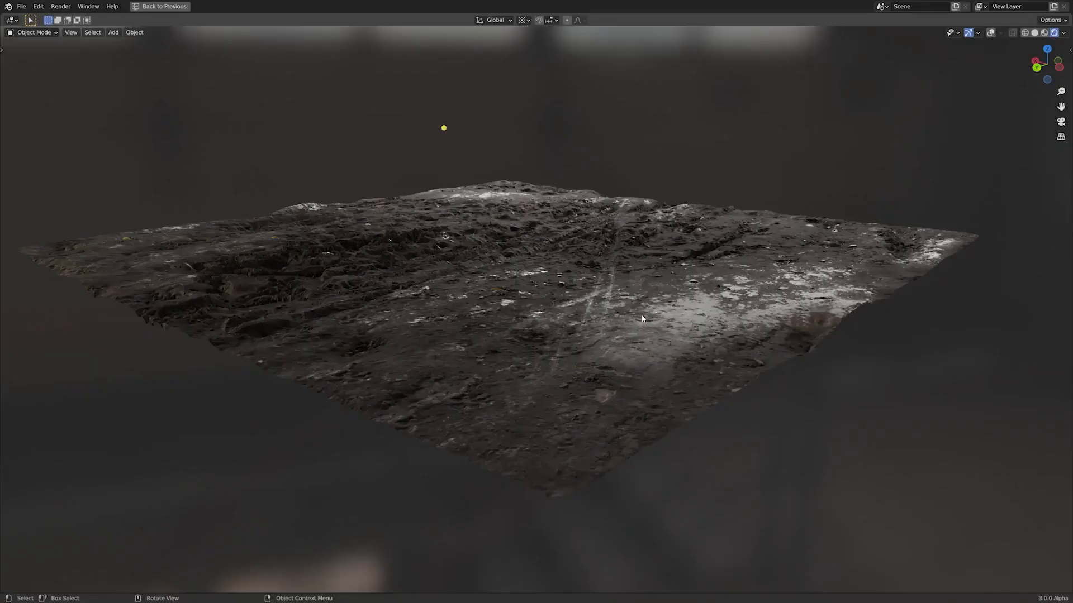
{"action": "key", "text": "r"}
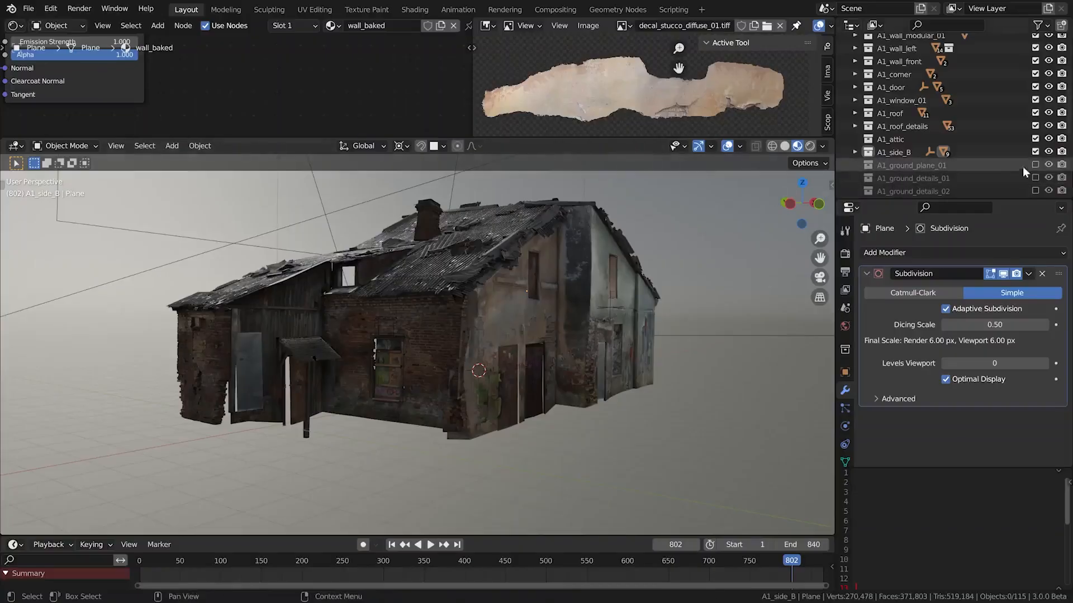
Enable the A1_ground_plane_01 collection and select the ground plane in front of the house
{"action": "left_click", "coordinate": [1034, 165]}
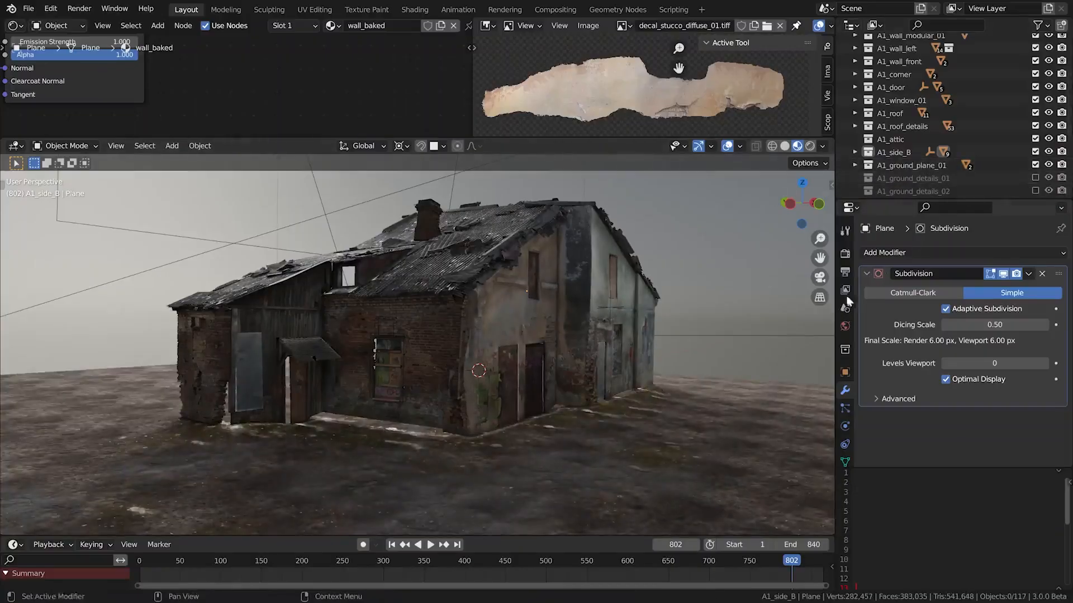
{"action": "middle_click_drag", "start_coordinate": [624, 398], "coordinate": [545, 391], "text": "alt"}
{"action": "left_click", "coordinate": [487, 343]}
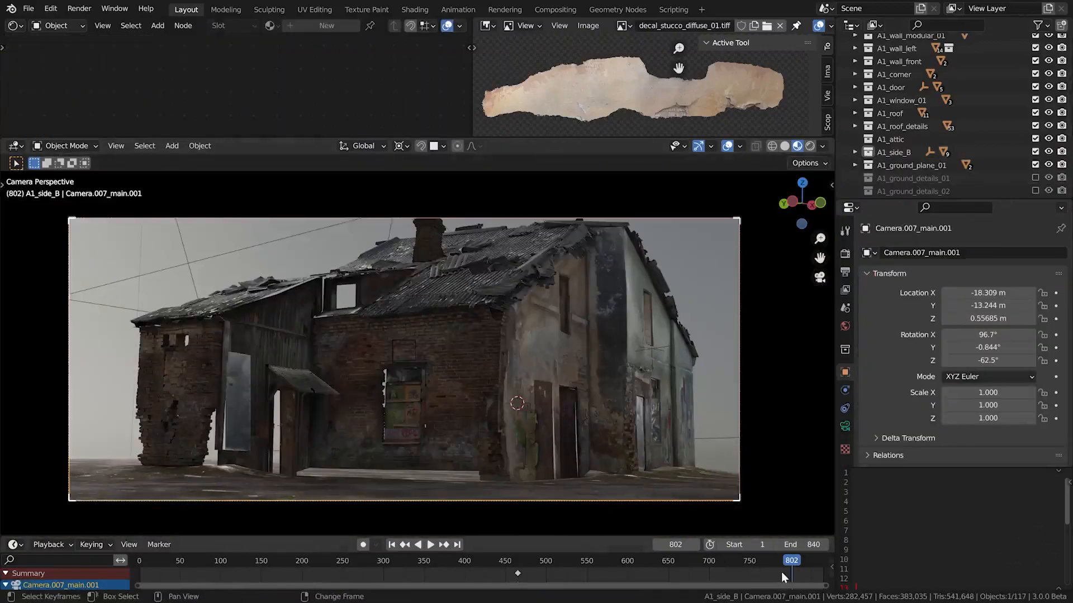
Move the timeline back to the start, play the animation through the main camera and stop it at frame 321
{"action": "left_click_drag", "start_coordinate": [780, 571], "coordinate": [210, 540]}
{"action": "right_click_drag", "start_coordinate": [210, 540], "coordinate": [140, 558], "text": "shift"}
{"action": "scroll", "coordinate": [390, 444], "scroll_direction": "up", "scroll_amount": 2}
{"action": "middle_click_drag", "start_coordinate": [448, 445], "coordinate": [450, 464], "text": "shift"}
{"action": "key", "text": "shift+space"}
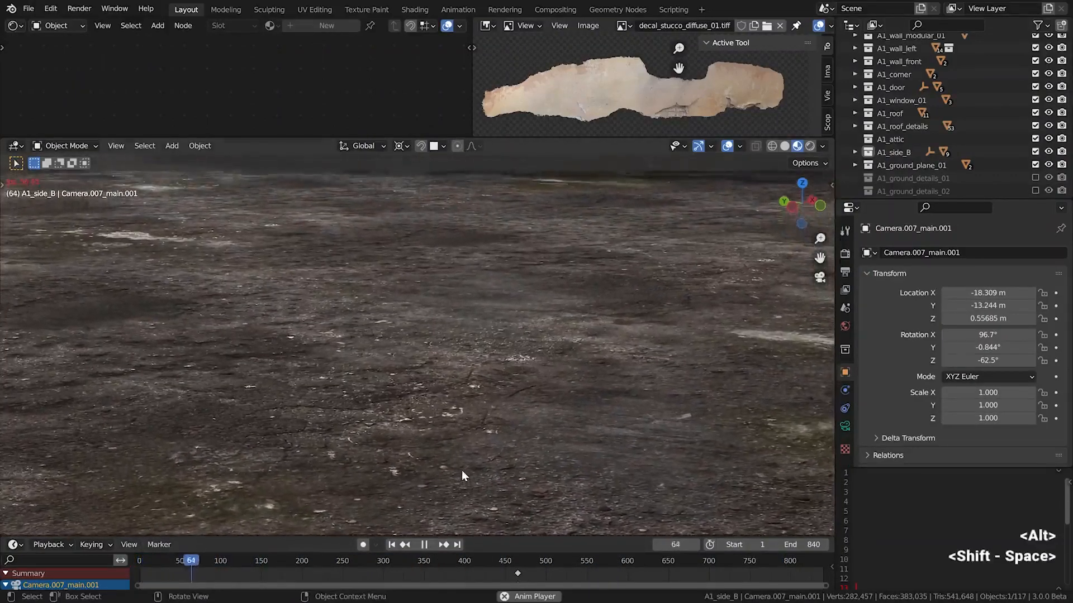
{"action": "scroll", "coordinate": [462, 471], "scroll_direction": "down", "scroll_amount": 3}
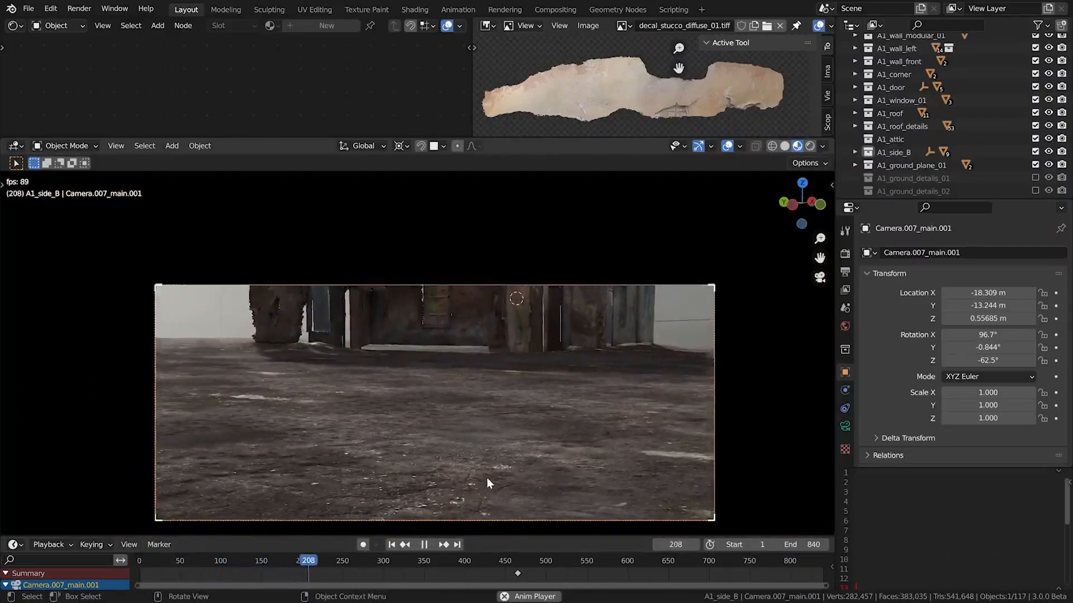
{"action": "scroll", "coordinate": [487, 478], "scroll_direction": "up", "scroll_amount": 1}
{"action": "key", "text": "shift+space"}
Examine the cracked dirt and pebbles on the ground plane close up and return to a view of the house
{"action": "left_click_drag", "start_coordinate": [451, 465], "coordinate": [624, 275], "text": "alt"}
{"action": "scroll", "coordinate": [485, 313], "scroll_direction": "up", "scroll_amount": 6}
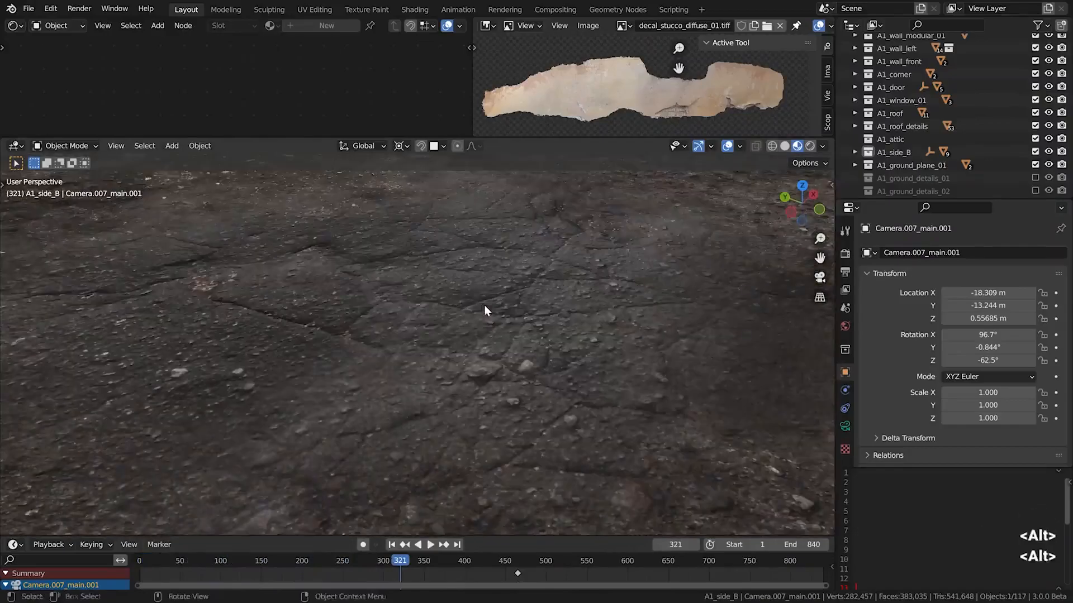
{"action": "left_click_drag", "start_coordinate": [483, 305], "coordinate": [462, 286], "text": "alt"}
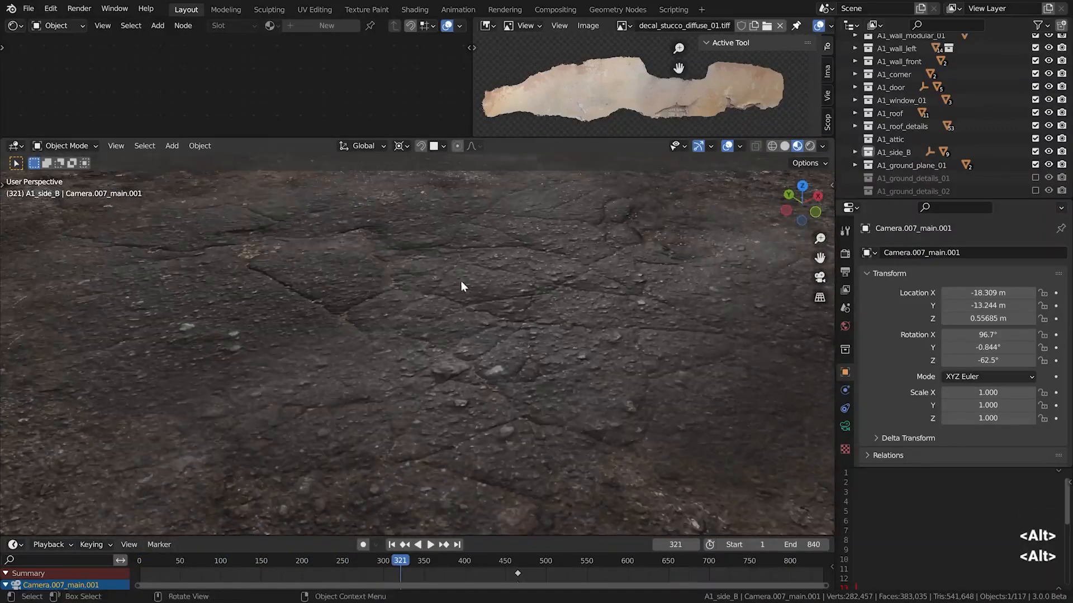
{"action": "scroll", "coordinate": [488, 351], "scroll_direction": "down", "scroll_amount": 3}
{"action": "left_click_drag", "start_coordinate": [489, 357], "coordinate": [505, 240], "text": "alt+shift"}
{"action": "left_click_drag", "start_coordinate": [501, 313], "coordinate": [521, 337], "text": "alt"}
Show the ground plane's vertex color layers and switch the plane to Vertex Paint mode with Col_01 active
{"action": "left_click_drag", "start_coordinate": [679, 366], "coordinate": [612, 386], "text": "alt"}
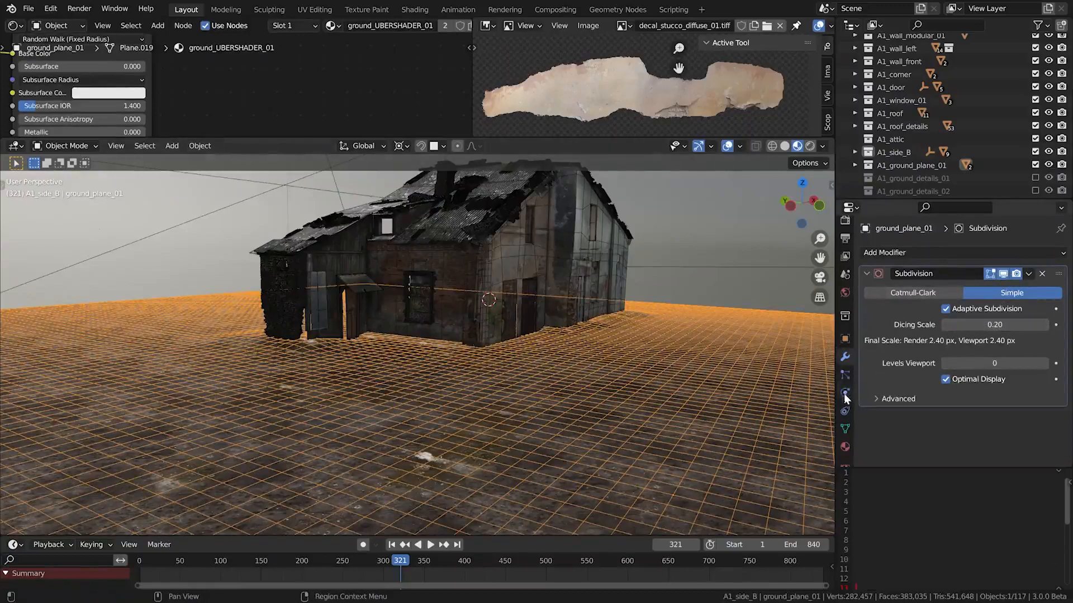
{"action": "left_click", "coordinate": [844, 428]}
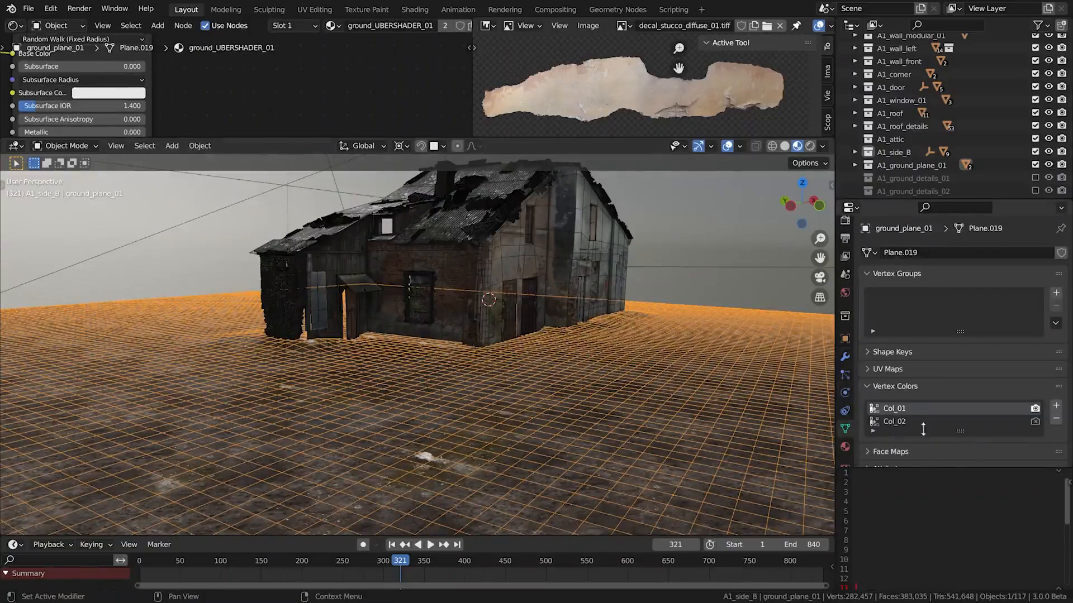
{"action": "key", "text": "semicolon"}
{"action": "left_click", "coordinate": [62, 146]}
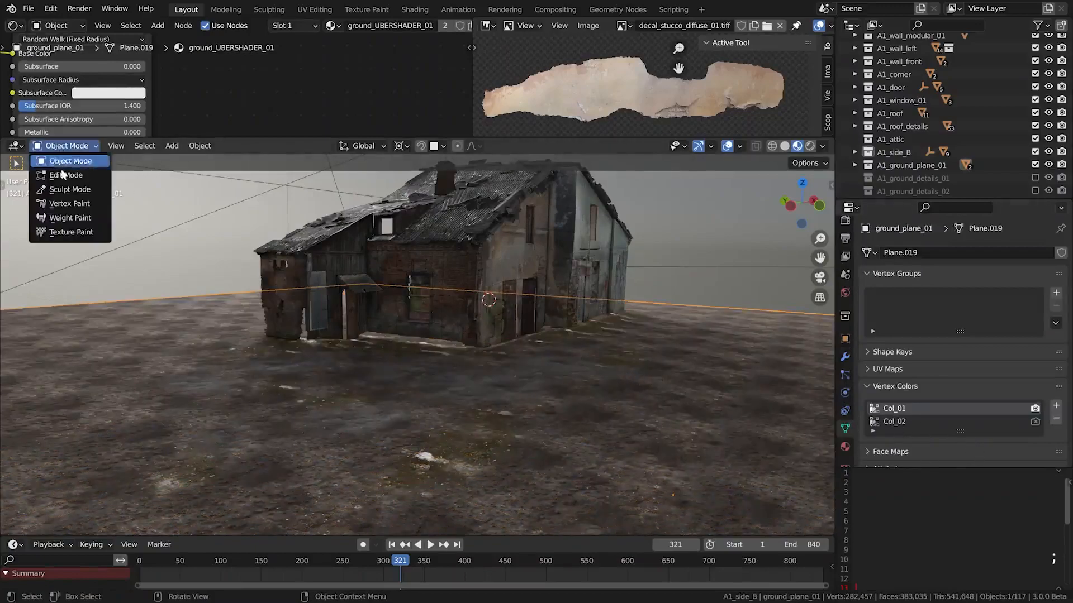
{"action": "left_click", "coordinate": [67, 205]}
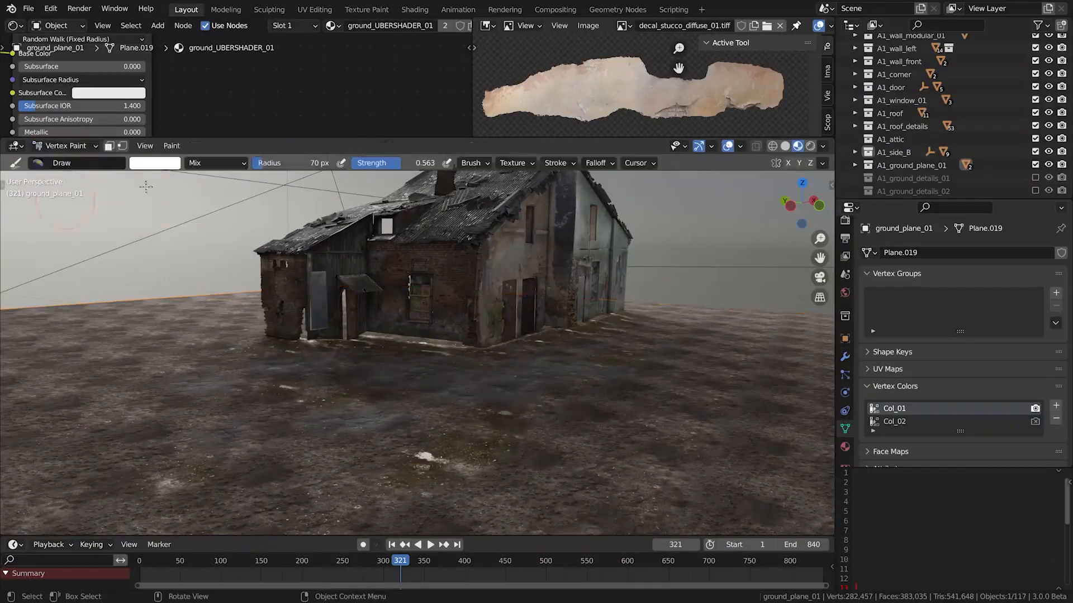
Enlarge the upper editor area and show the ground plane's vertex colors in a solid-shaded 3D view there
{"action": "left_click_drag", "start_coordinate": [291, 135], "coordinate": [291, 194]}
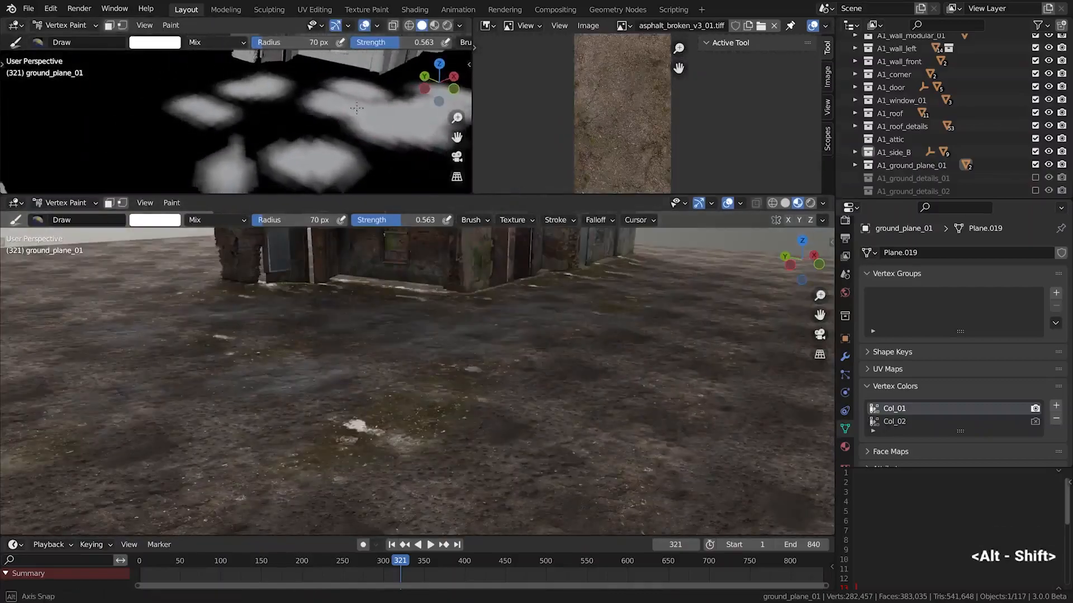
{"action": "left_click_drag", "start_coordinate": [263, 109], "coordinate": [315, 137]}
{"action": "middle_click_drag", "start_coordinate": [315, 136], "coordinate": [314, 117], "text": "shift"}
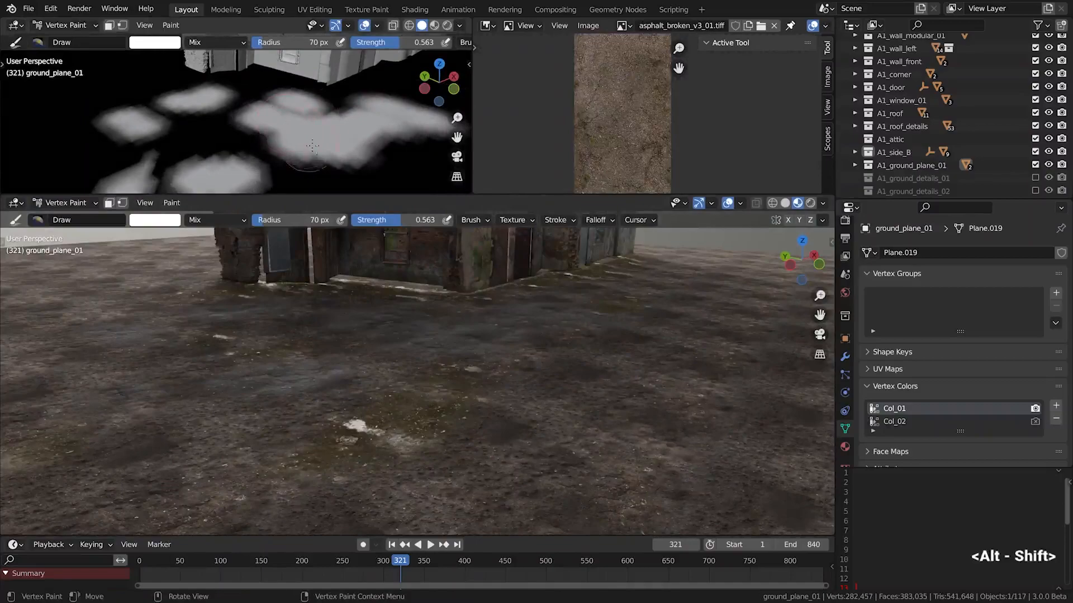
Try white vertex paint strokes on the ground in front of the house on the Col_01 layer
{"action": "scroll", "coordinate": [474, 383], "scroll_direction": "up", "scroll_amount": 3}
{"action": "key", "text": "ctrl+z"}
{"action": "key", "text": "ctrl+shift+z"}
{"action": "scroll", "coordinate": [556, 443], "scroll_direction": "up", "scroll_amount": 3}
{"action": "key", "text": "ctrl+z"}
{"action": "key", "text": "ctrl+z"}
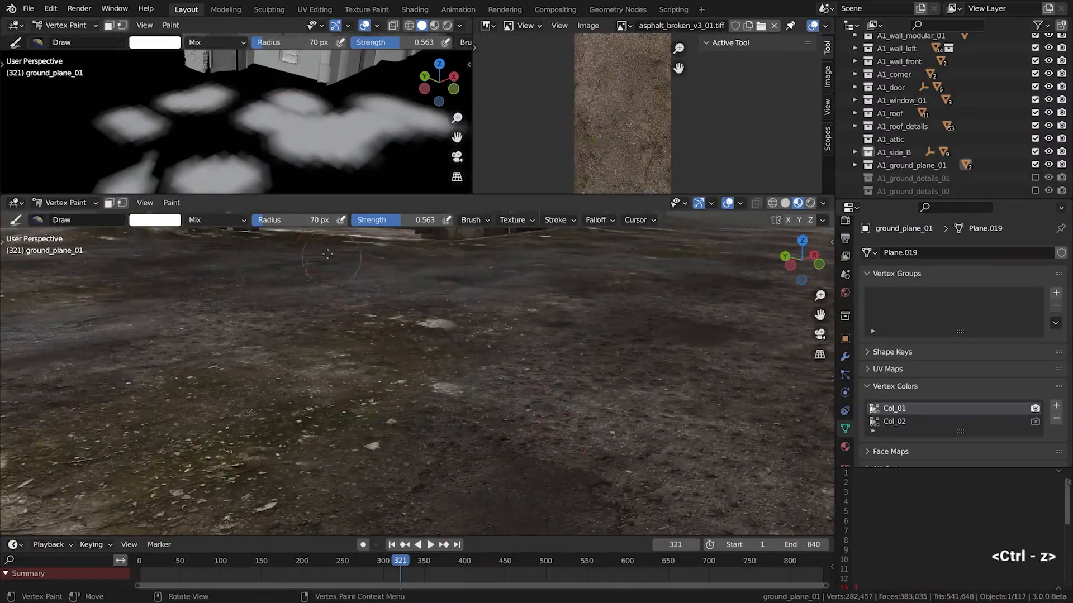
Try painting white over the foreground of the ground plane at brush strength 1.000 on Col_01 and undo the strokes
{"action": "key", "text": "ctrl+shift+z"}
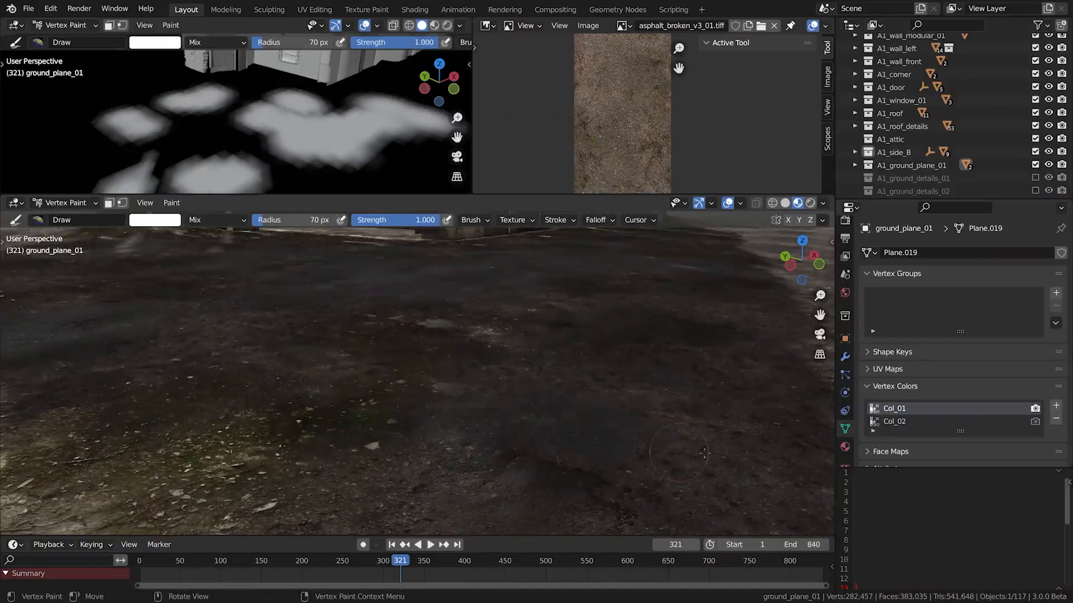
{"action": "key", "text": "ctrl+z"}
{"action": "key", "text": "ctrl+z"}
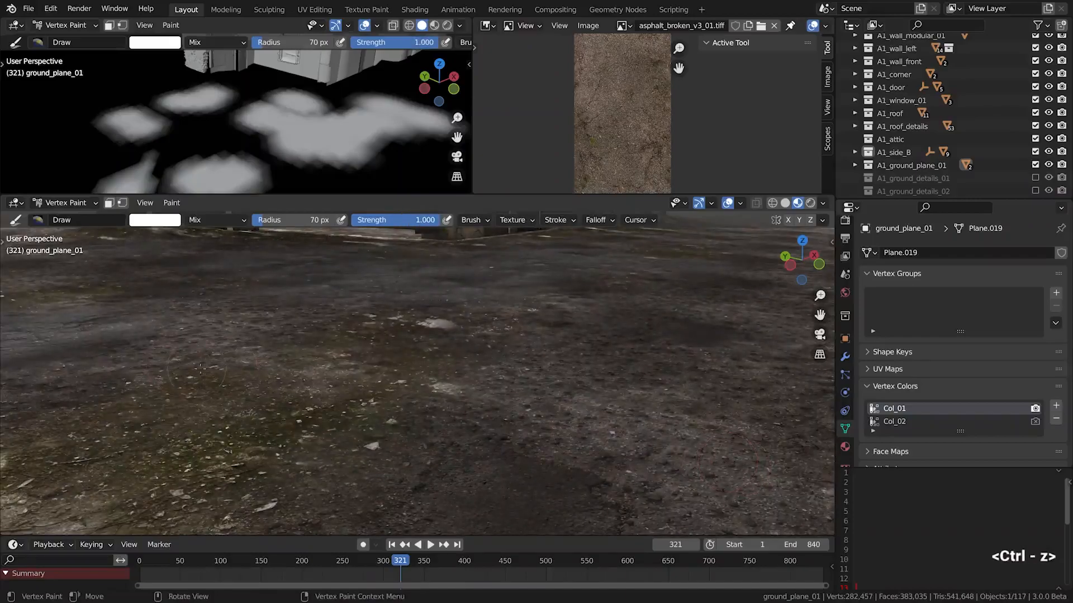
{"action": "left_click_drag", "start_coordinate": [197, 368], "coordinate": [503, 374], "text": "alt+shift"}
{"action": "left_click", "coordinate": [582, 396]}
{"action": "key", "text": "ctrl+z"}
{"action": "left_click_drag", "start_coordinate": [587, 374], "coordinate": [414, 391], "text": "alt+shift"}
{"action": "left_click", "coordinate": [330, 509]}
{"action": "left_click_drag", "start_coordinate": [199, 472], "coordinate": [212, 431]}
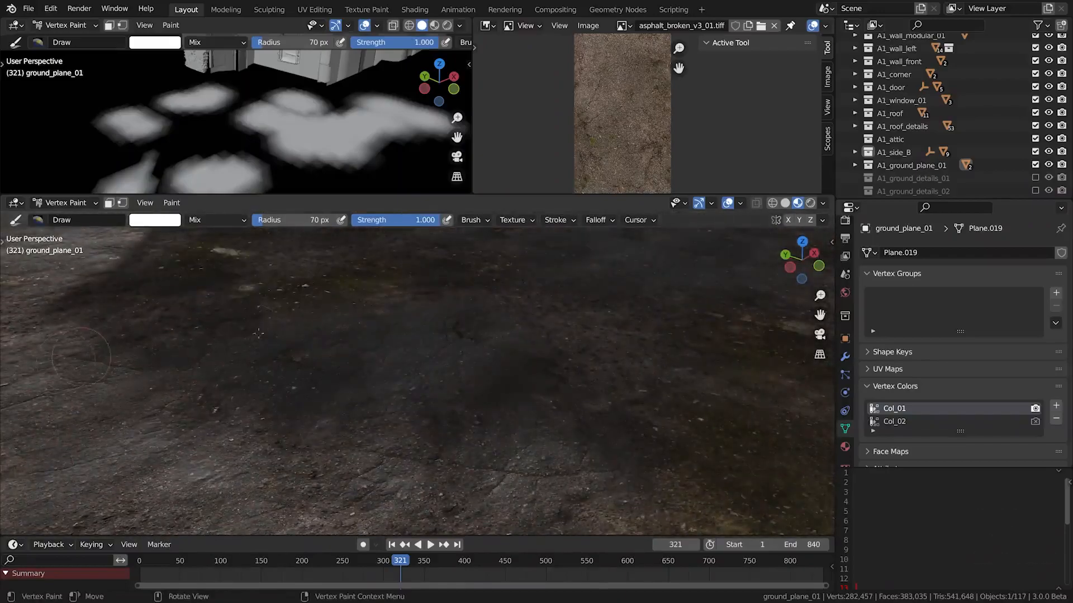
{"action": "key", "text": "ctrl+z"}
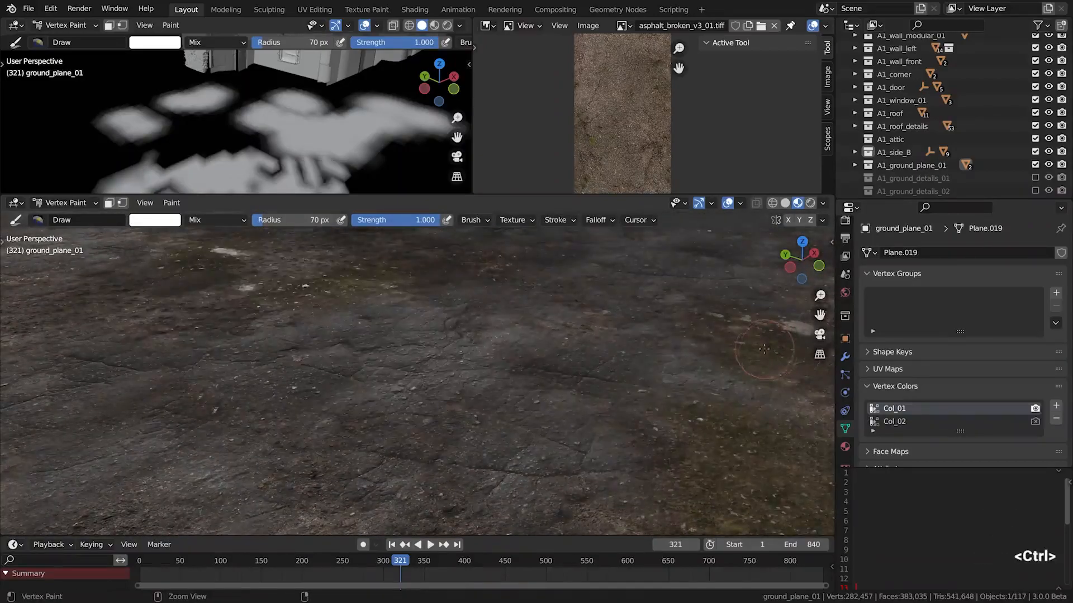
{"action": "key", "text": "ctrl+z"}
{"action": "scroll", "coordinate": [771, 399], "scroll_direction": "down", "scroll_amount": 8}
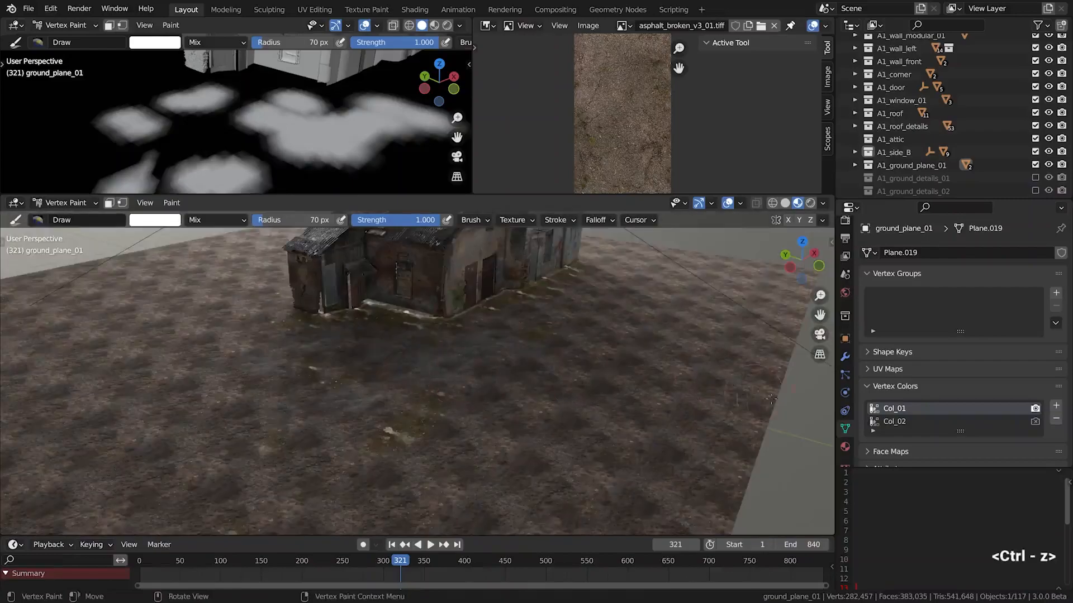
Make the Col_02 vertex color layer active and try white strokes on the foreground and near the house's wall base
{"action": "left_click", "coordinate": [889, 424]}
{"action": "left_click", "coordinate": [890, 420]}
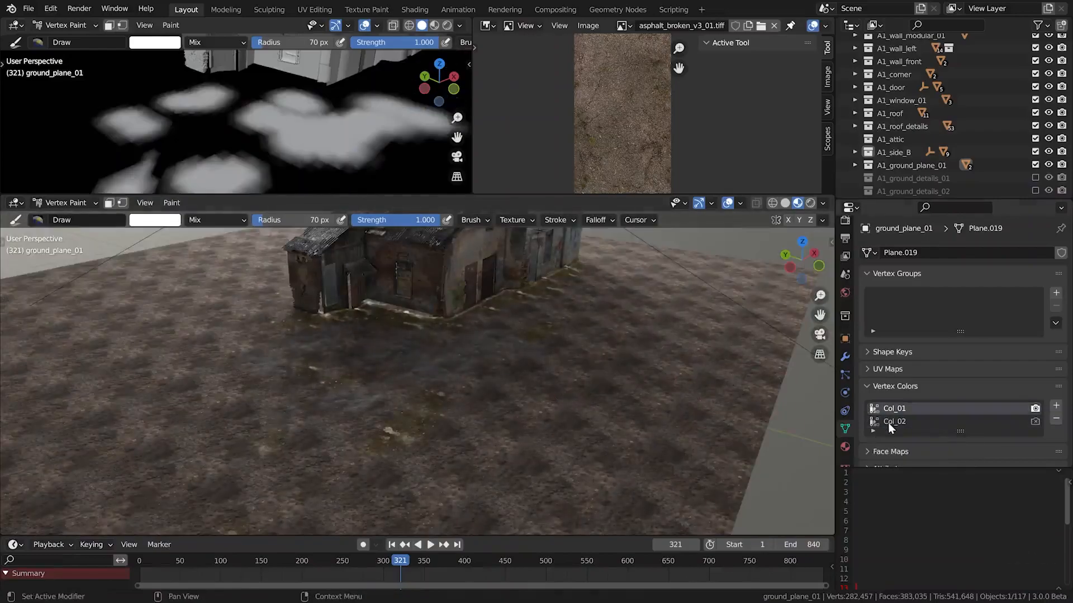
{"action": "scroll", "coordinate": [279, 467], "scroll_direction": "up", "scroll_amount": 8}
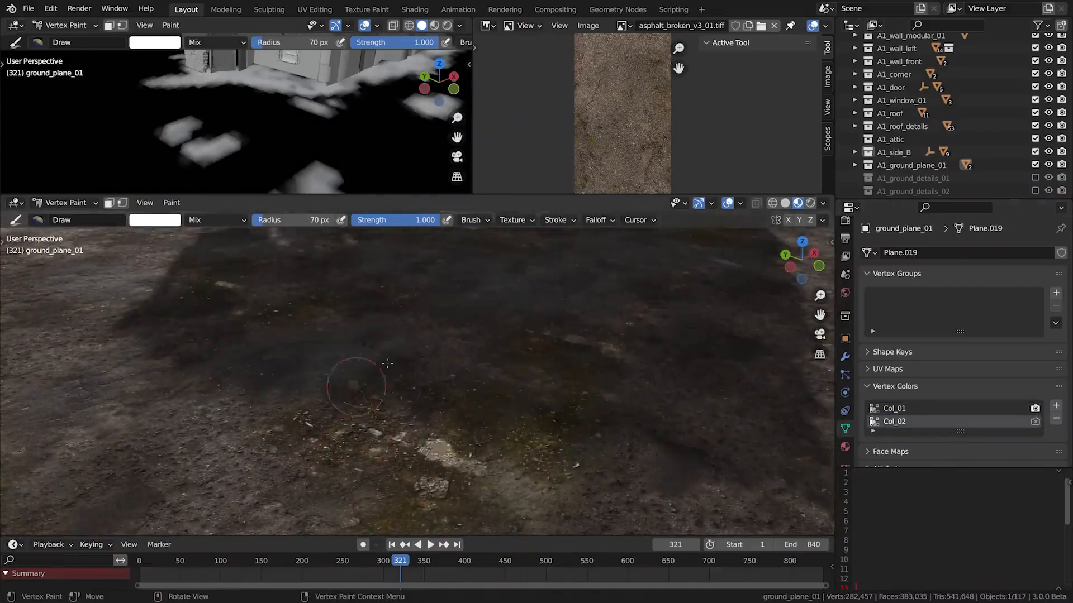
{"action": "left_click_drag", "start_coordinate": [438, 323], "coordinate": [682, 373]}
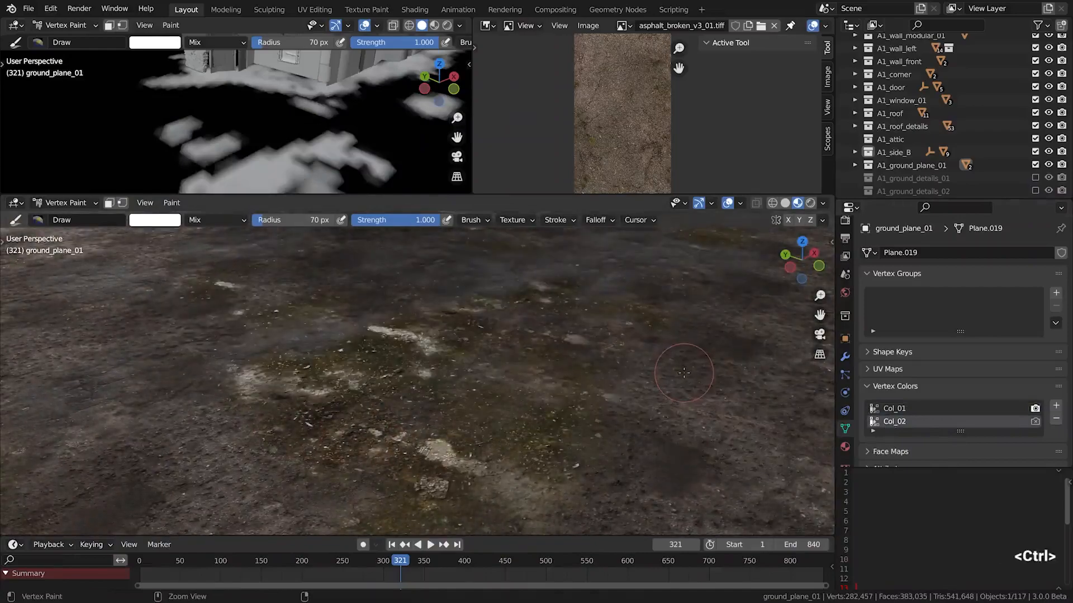
{"action": "key", "text": "ctrl+z"}
{"action": "scroll", "coordinate": [440, 365], "scroll_direction": "down", "scroll_amount": 6}
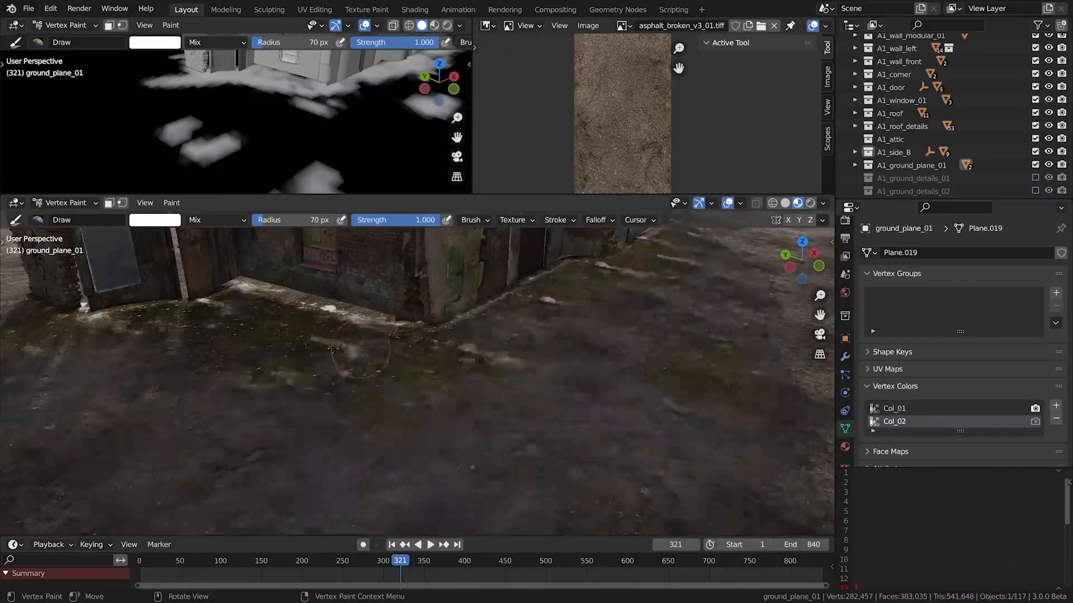
{"action": "left_click_drag", "start_coordinate": [385, 382], "coordinate": [569, 363]}
{"action": "key", "text": "ctrl+z"}
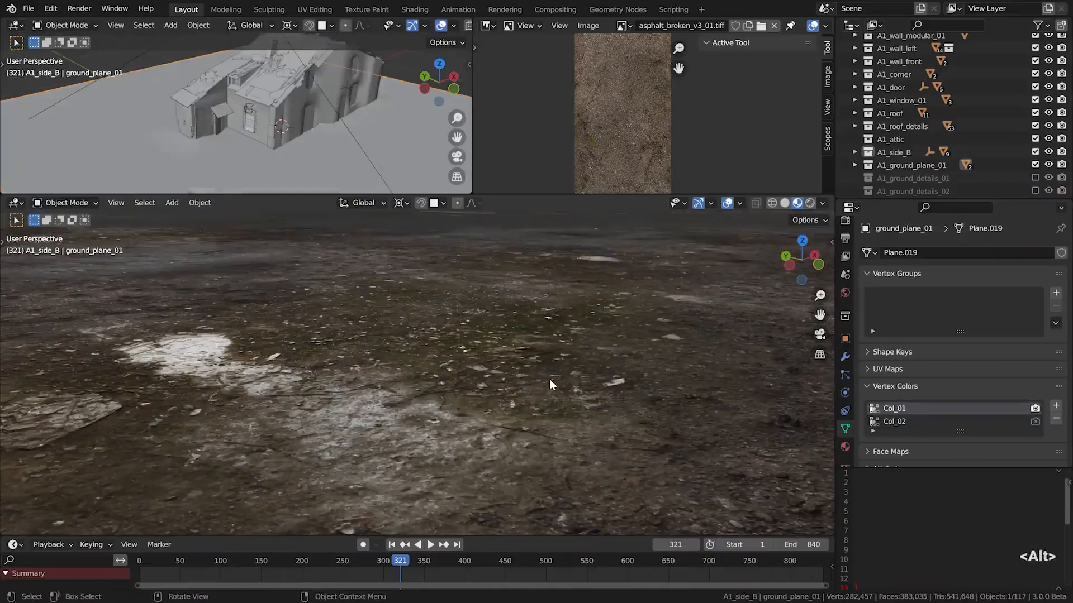
Show the render settings and examine the ground's displacement close up in Rendered shading
{"action": "left_click", "coordinate": [844, 237]}
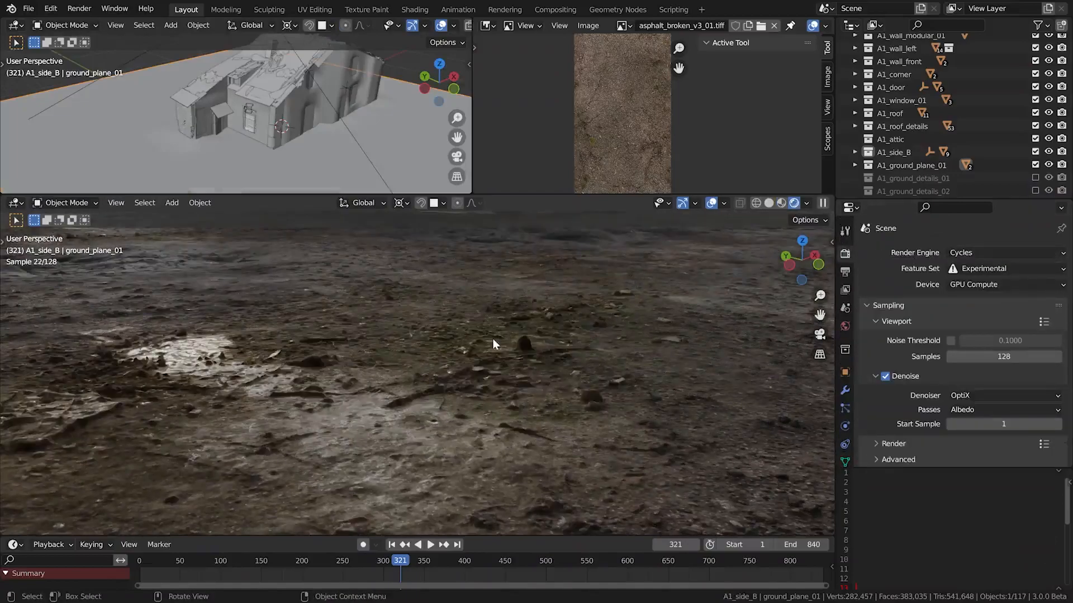
{"action": "left_click_drag", "start_coordinate": [468, 345], "coordinate": [433, 434], "text": "alt"}
{"action": "left_click_drag", "start_coordinate": [253, 325], "coordinate": [424, 414], "text": "alt"}
{"action": "left_click_drag", "start_coordinate": [351, 430], "coordinate": [444, 441], "text": "alt+shift"}
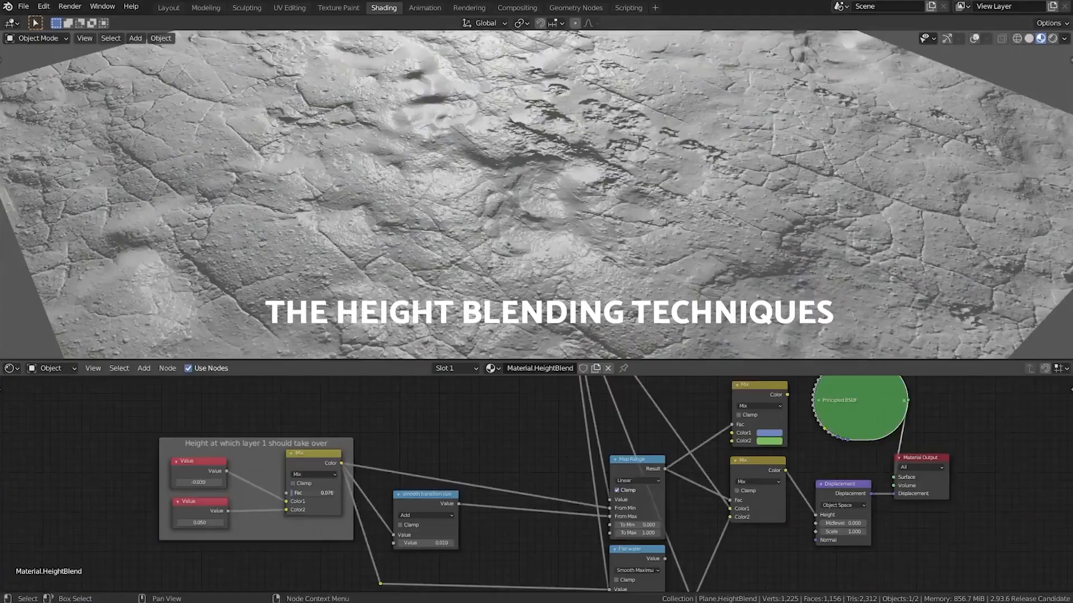
Raise the Mix factor that controls the height at which layer 1 takes over in the Material.HeightBlend node tree
{"action": "left_click_drag", "start_coordinate": [304, 492], "coordinate": [328, 493]}
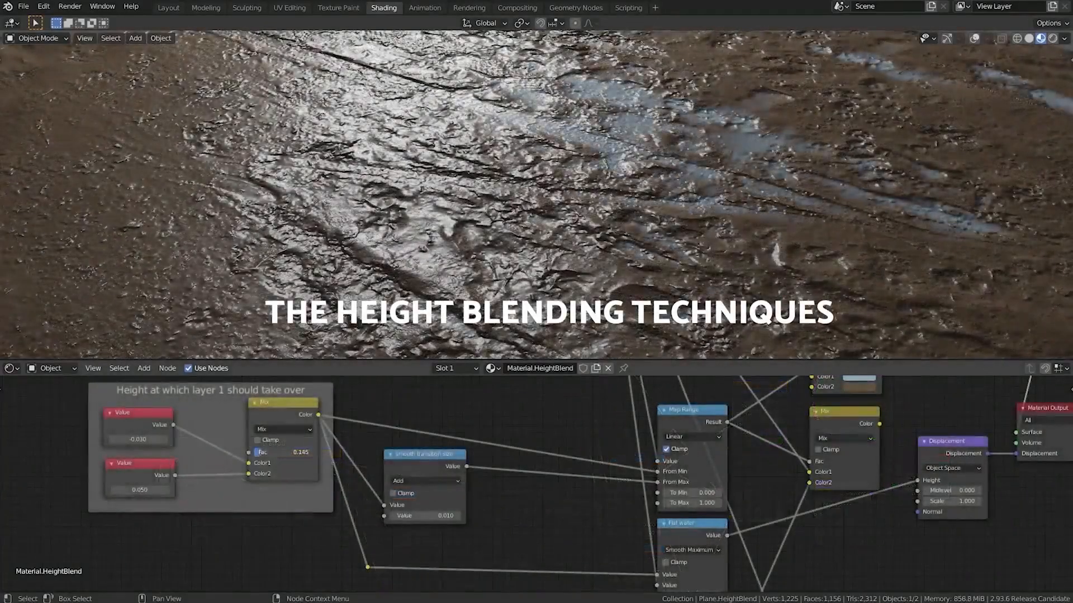
{"action": "left_click_drag", "start_coordinate": [263, 452], "coordinate": [297, 452]}
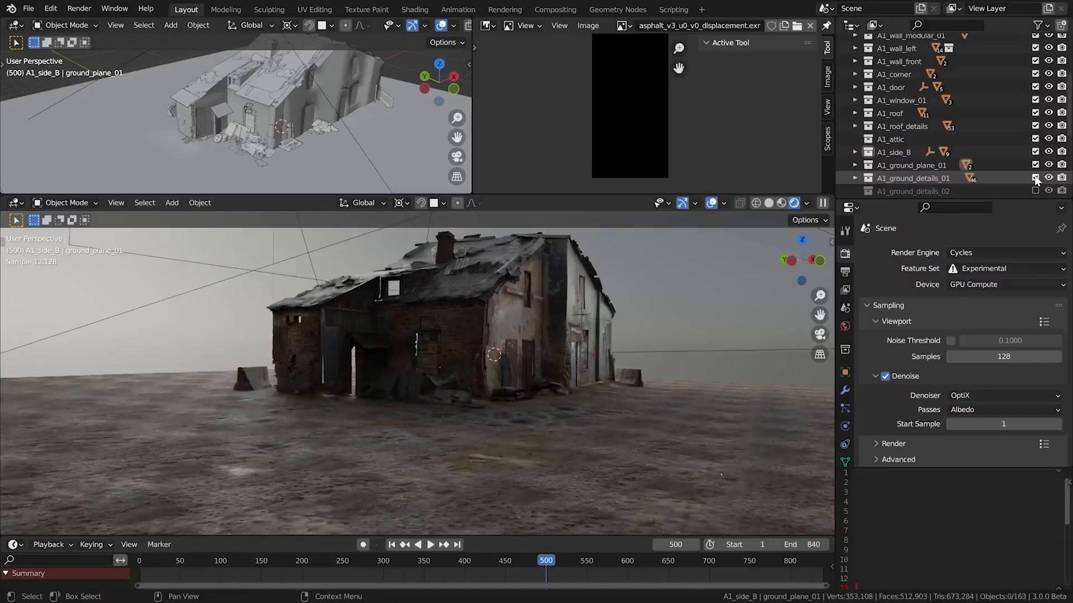
Switch the house view to Material Preview and toggle the A1_ground_details_01 collection to compare the props by the front wall
{"action": "left_click", "coordinate": [781, 203]}
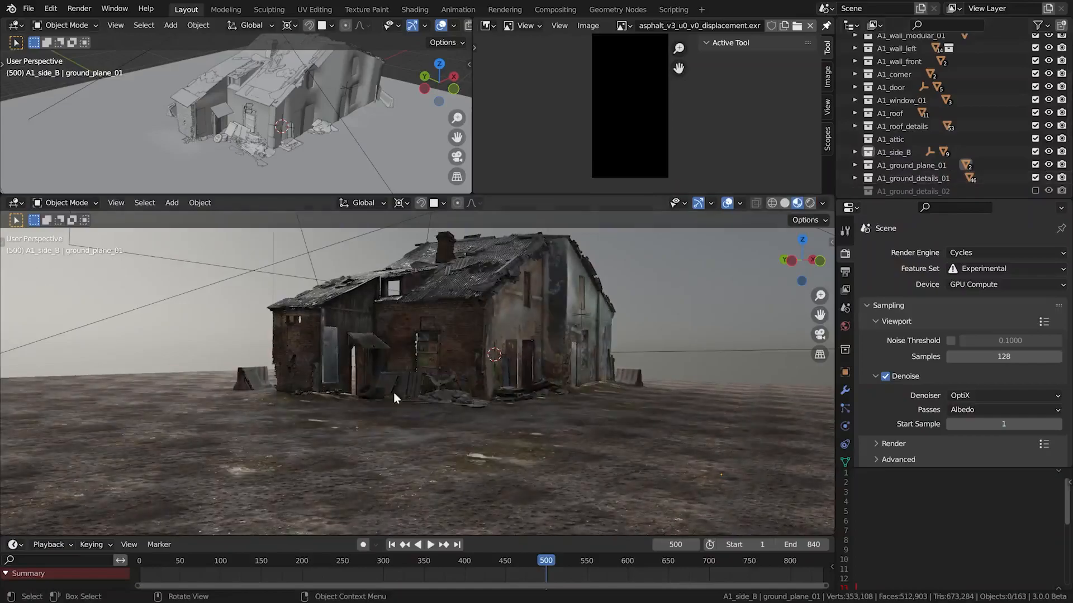
{"action": "scroll", "coordinate": [416, 392], "scroll_direction": "up", "scroll_amount": 4}
{"action": "scroll", "coordinate": [414, 387], "scroll_direction": "up", "scroll_amount": 1}
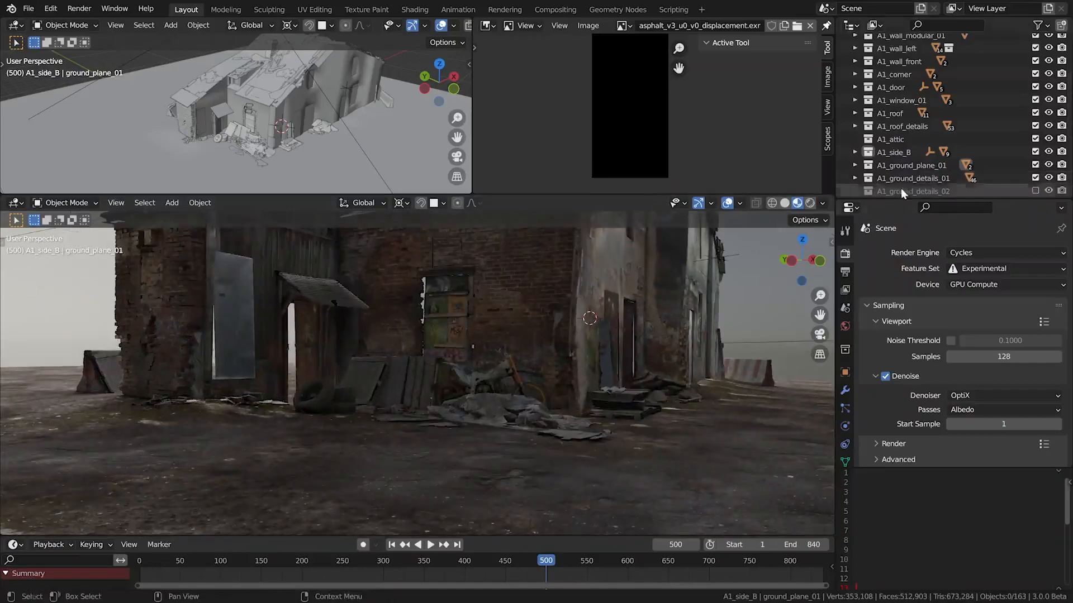
{"action": "left_click", "coordinate": [1035, 177]}
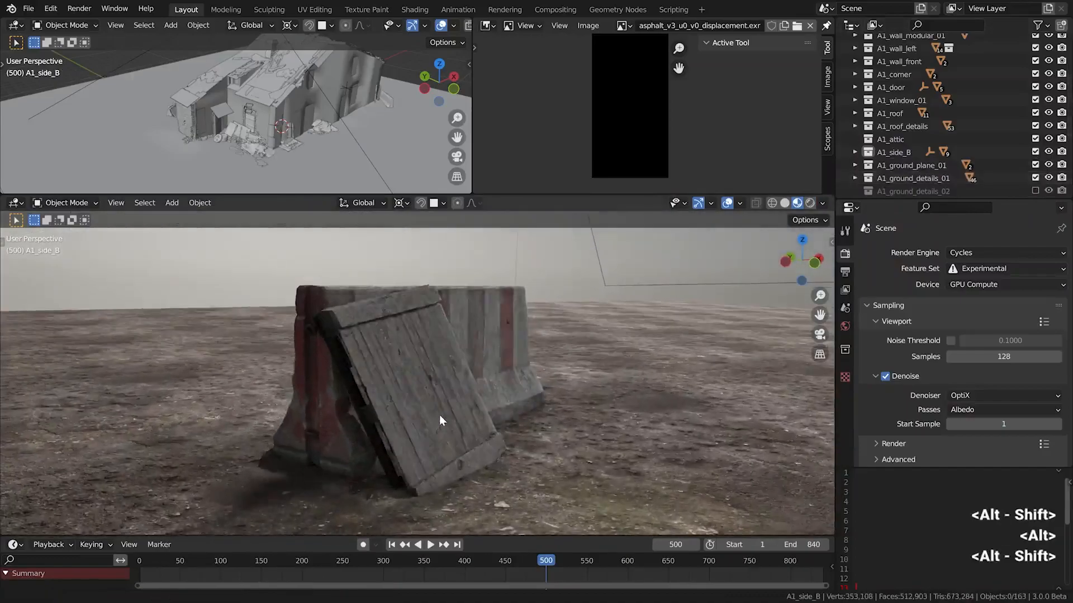
Maximize the 3D viewport and select the stacked tires beside the front door
{"action": "key", "text": "ctrl+space"}
{"action": "left_click_drag", "start_coordinate": [452, 401], "coordinate": [549, 347], "text": "alt"}
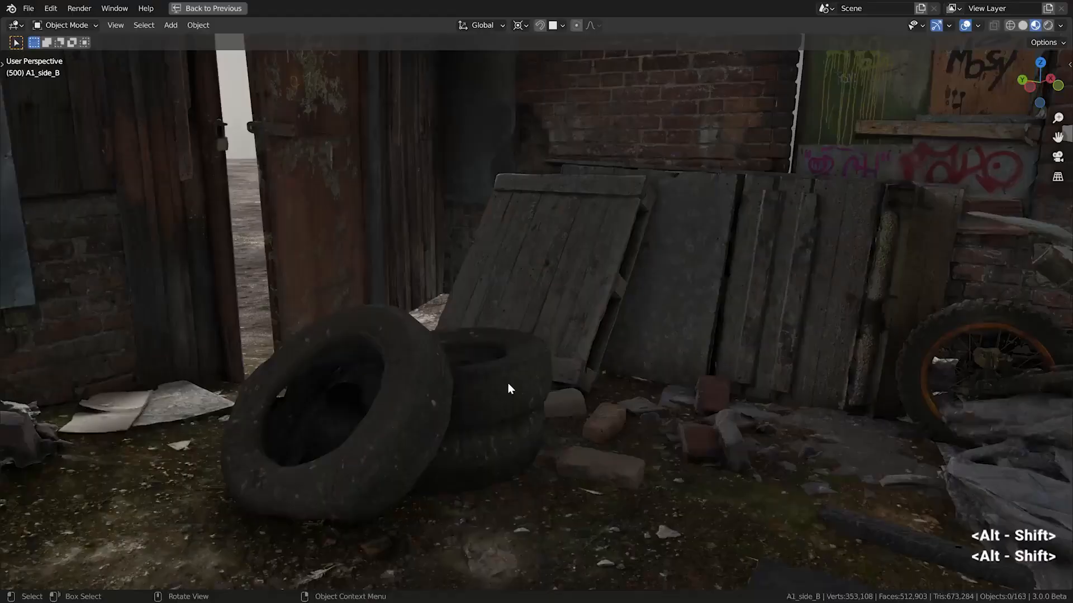
{"action": "left_click", "coordinate": [507, 383]}
{"action": "scroll", "coordinate": [562, 357], "scroll_direction": "down", "scroll_amount": 3}
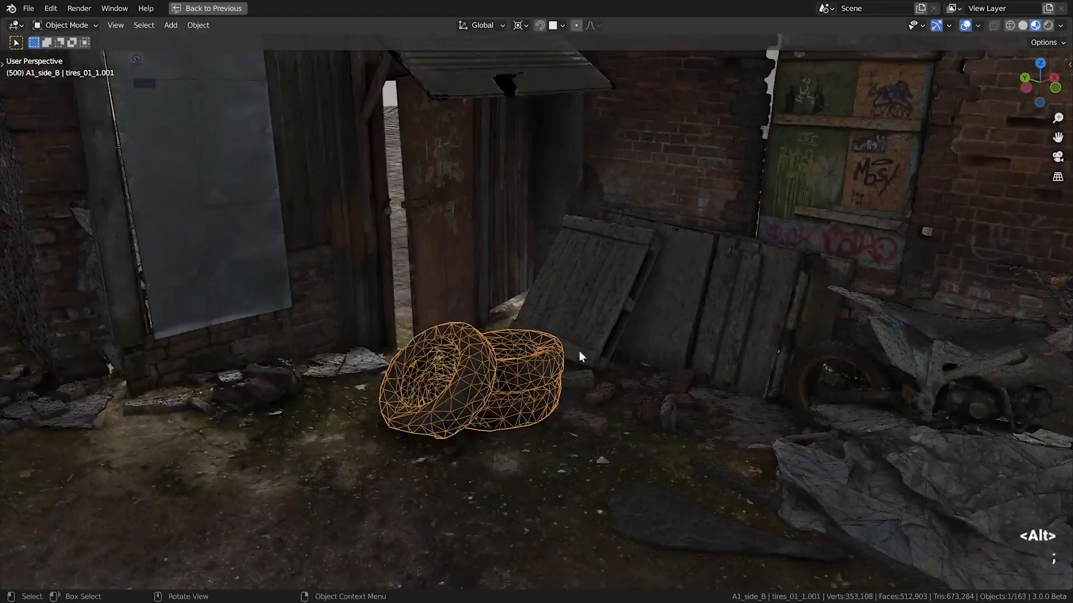
Try to move the wooden pallets leaning against the brick wall horizontally, with the Z axis locked
{"action": "scroll", "coordinate": [637, 290], "scroll_direction": "up", "scroll_amount": 3}
{"action": "left_click", "coordinate": [544, 281]}
{"action": "key", "text": "g"}
{"action": "key", "text": "shift+z"}
{"action": "left_click", "coordinate": [466, 233]}
{"action": "scroll", "coordinate": [699, 255], "scroll_direction": "down", "scroll_amount": 3}
{"action": "left_click_drag", "start_coordinate": [700, 255], "coordinate": [549, 300], "text": "alt+shift"}
{"action": "scroll", "coordinate": [534, 306], "scroll_direction": "up", "scroll_amount": 2}
{"action": "left_click", "coordinate": [548, 299]}
{"action": "key", "text": "g"}
{"action": "key", "text": "shift+z"}
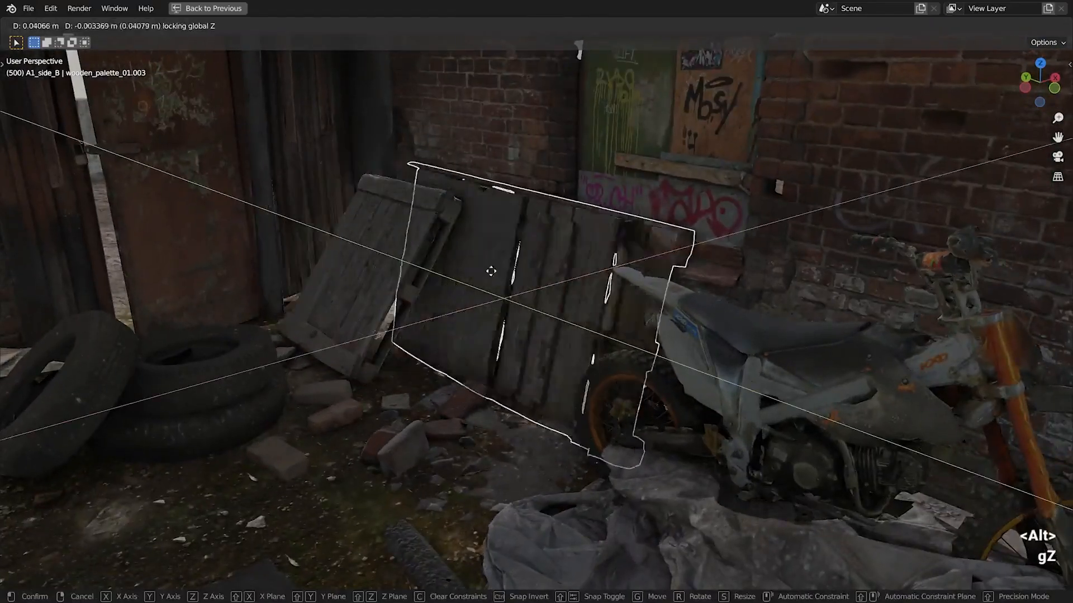
{"action": "right_click", "coordinate": [384, 423]}
Try to move the selected prop freely and toggle its wireframe overlay on and off
{"action": "scroll", "coordinate": [304, 419], "scroll_direction": "up", "scroll_amount": 7}
{"action": "left_click_drag", "start_coordinate": [408, 404], "coordinate": [455, 272], "text": "alt+shift"}
{"action": "key", "text": "g"}
{"action": "right_click", "coordinate": [484, 306]}
{"action": "key", "text": "semicolon"}
{"action": "key", "text": "semicolon"}
Try to move the individual bricks beside the tires along the Z axis and undo the change
{"action": "left_click", "coordinate": [447, 188]}
{"action": "scroll", "coordinate": [447, 188], "scroll_direction": "down", "scroll_amount": 4}
{"action": "left_click_drag", "start_coordinate": [447, 188], "coordinate": [470, 196], "text": "alt"}
{"action": "key", "text": "g"}
{"action": "key", "text": "z"}
{"action": "right_click", "coordinate": [464, 200]}
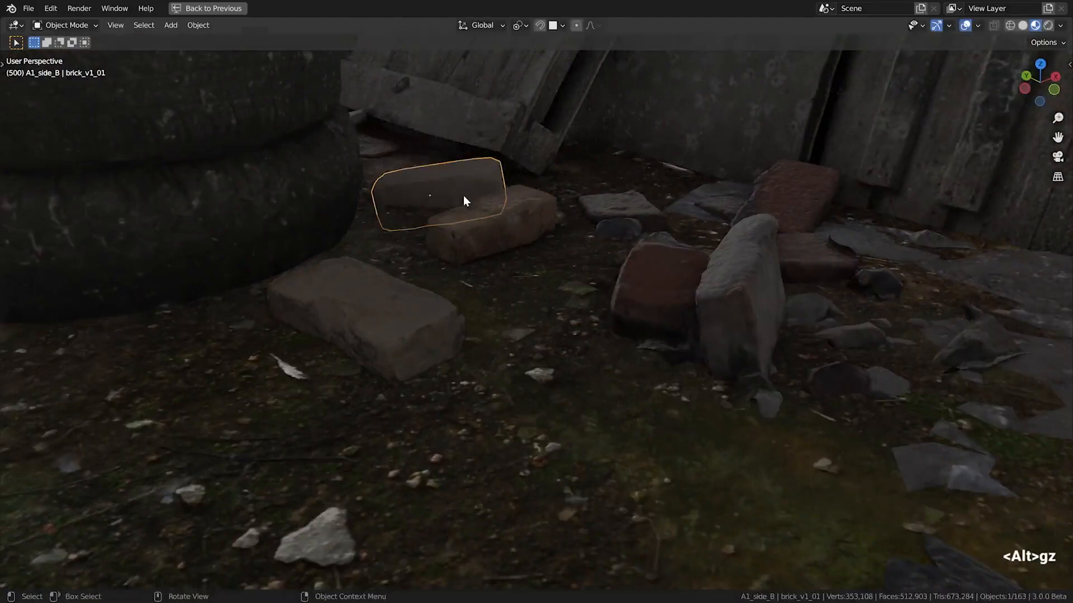
{"action": "key", "text": "z"}
{"action": "left_click", "coordinate": [385, 328]}
{"action": "key", "text": "ctrl+z"}
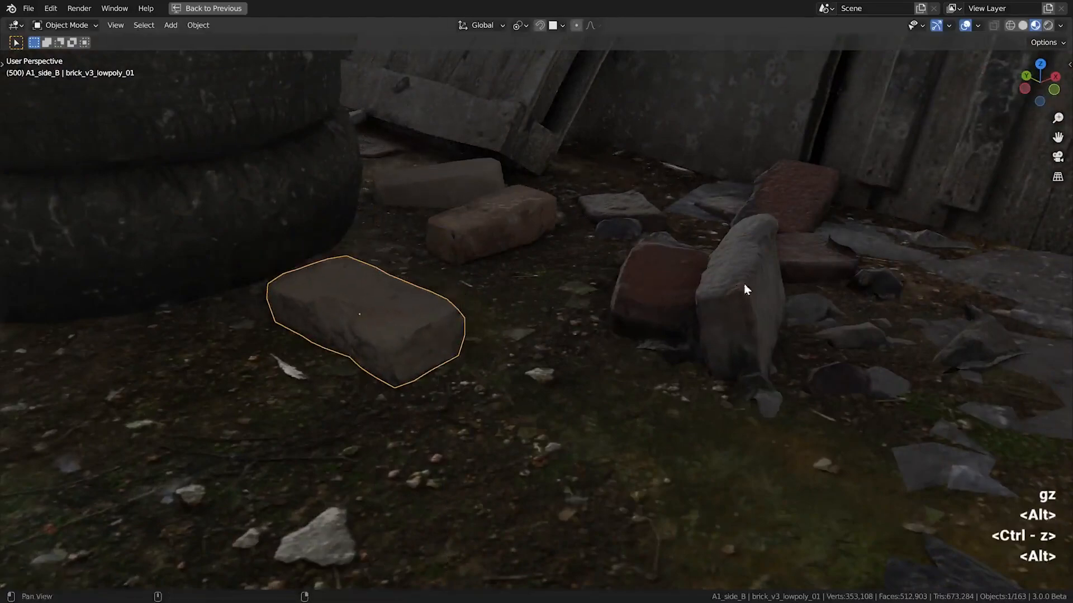
Examine the bricks and debris along the front wall from several angles and clear the selection
{"action": "left_click_drag", "start_coordinate": [745, 284], "coordinate": [489, 304], "text": "alt+shift"}
{"action": "scroll", "coordinate": [559, 305], "scroll_direction": "down", "scroll_amount": 5}
{"action": "left_click_drag", "start_coordinate": [723, 355], "coordinate": [683, 319], "text": "alt+shift"}
{"action": "scroll", "coordinate": [770, 323], "scroll_direction": "down", "scroll_amount": 2}
{"action": "left_click_drag", "start_coordinate": [782, 323], "coordinate": [457, 387], "text": "alt+shift"}
{"action": "scroll", "coordinate": [527, 229], "scroll_direction": "up", "scroll_amount": 1}
{"action": "left_click", "coordinate": [527, 229]}
{"action": "left_click_drag", "start_coordinate": [532, 227], "coordinate": [552, 247], "text": "alt"}
{"action": "key", "text": "alt+a"}
{"action": "scroll", "coordinate": [562, 231], "scroll_direction": "down", "scroll_amount": 1}
Select the motorcycle and toggle its wireframe overlay to inspect its mesh up close
{"action": "left_click", "coordinate": [571, 235]}
{"action": "key", "text": "semicolon"}
{"action": "key", "text": "semicolon"}
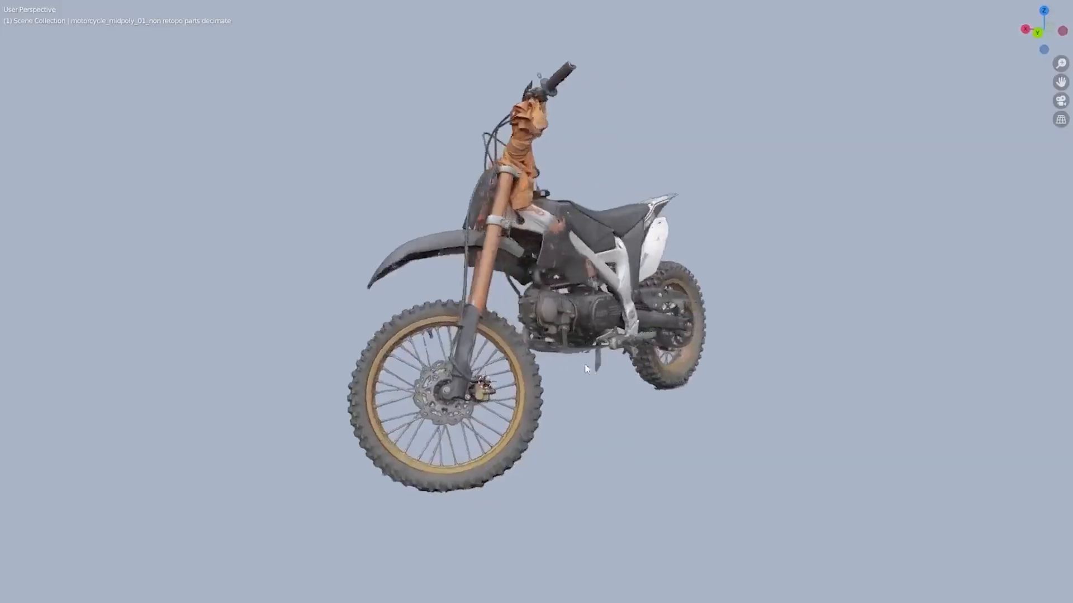
{"action": "left_click_drag", "start_coordinate": [475, 358], "coordinate": [507, 398], "text": "alt"}
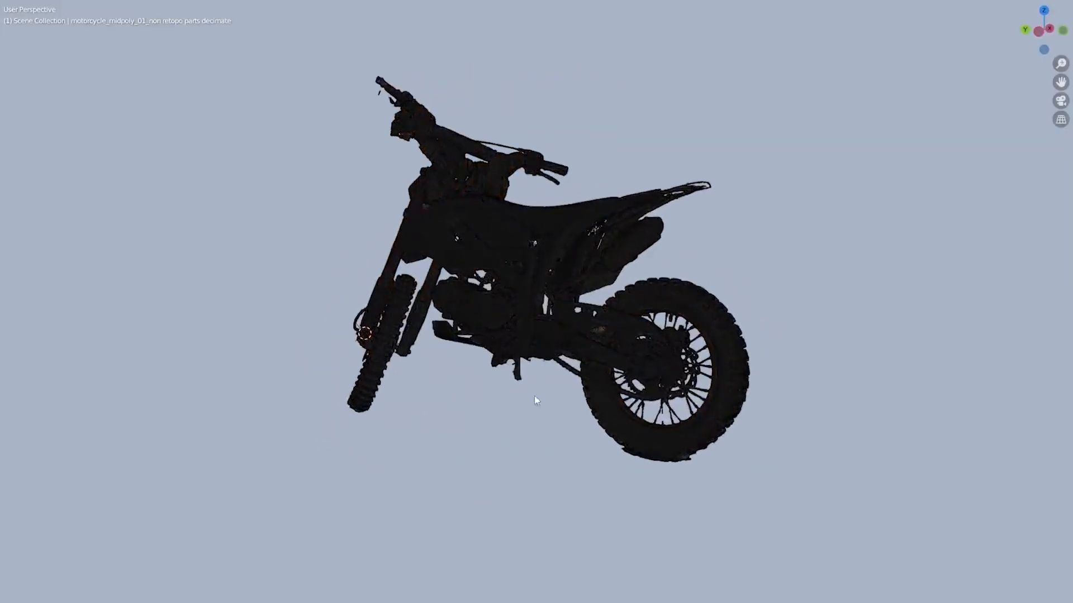
{"action": "scroll", "coordinate": [512, 305], "scroll_direction": "up", "scroll_amount": 10}
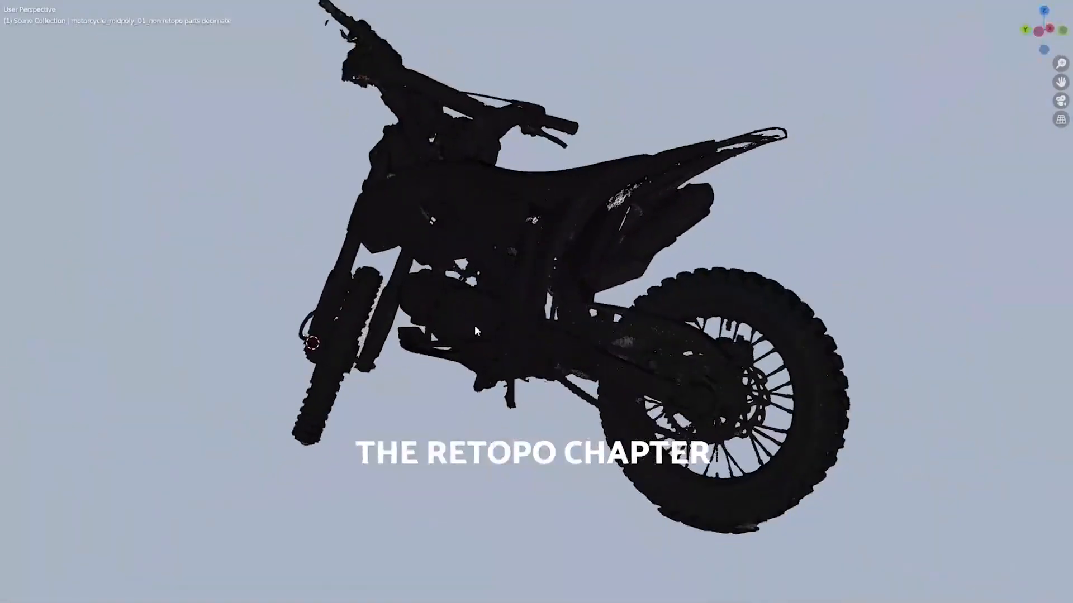
{"action": "left_click_drag", "start_coordinate": [474, 325], "coordinate": [545, 340], "text": "alt"}
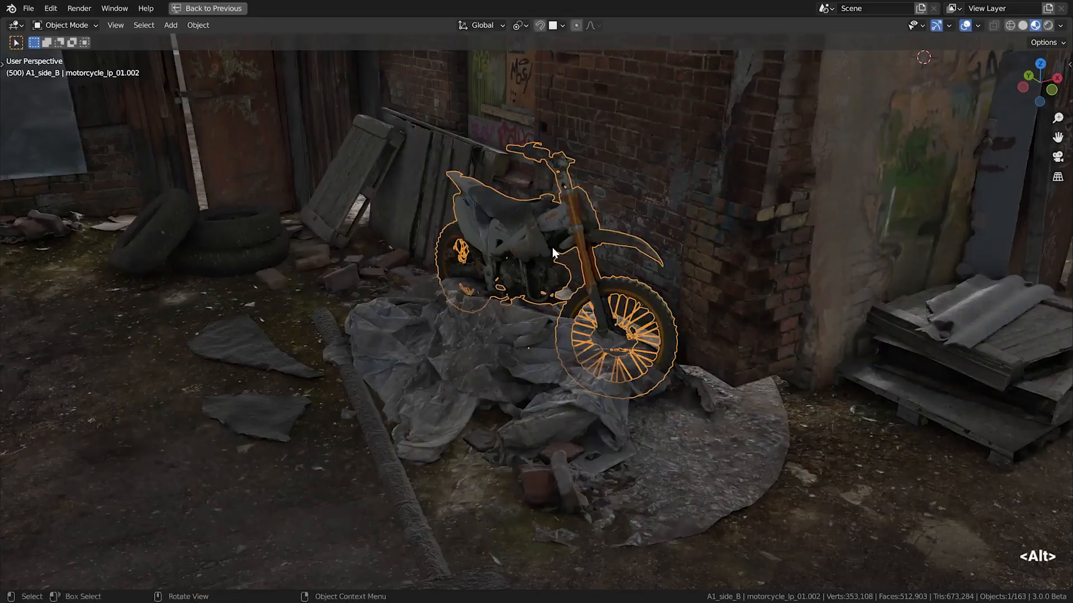
Select the crumpled cellophane sheet in front of the motorcycle and view it in isolation
{"action": "left_click", "coordinate": [513, 363]}
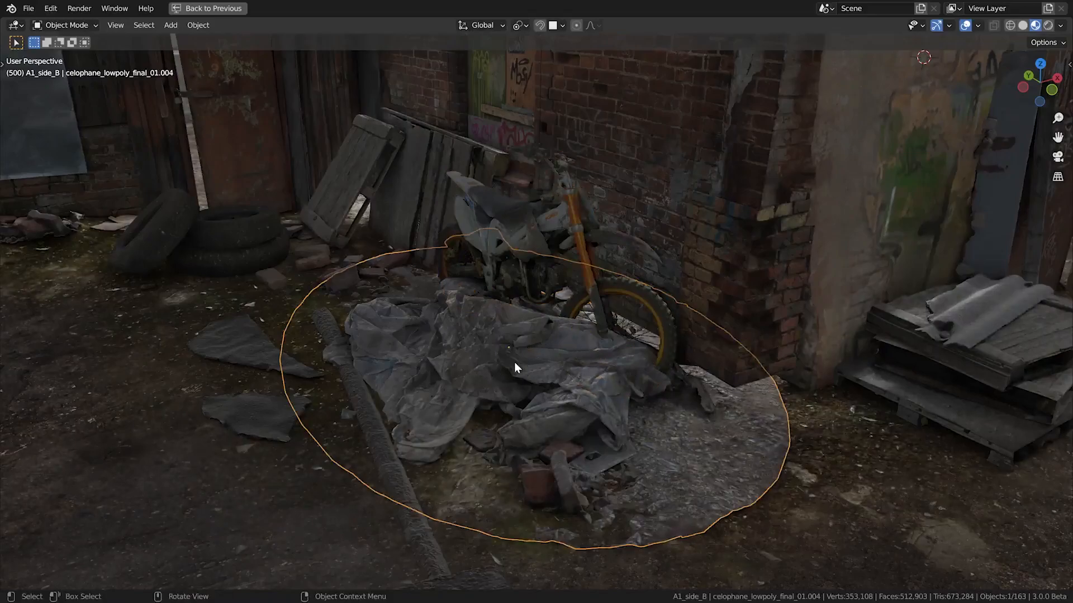
{"action": "key", "text": "slash"}
{"action": "middle_click_drag", "start_coordinate": [513, 322], "coordinate": [548, 335]}
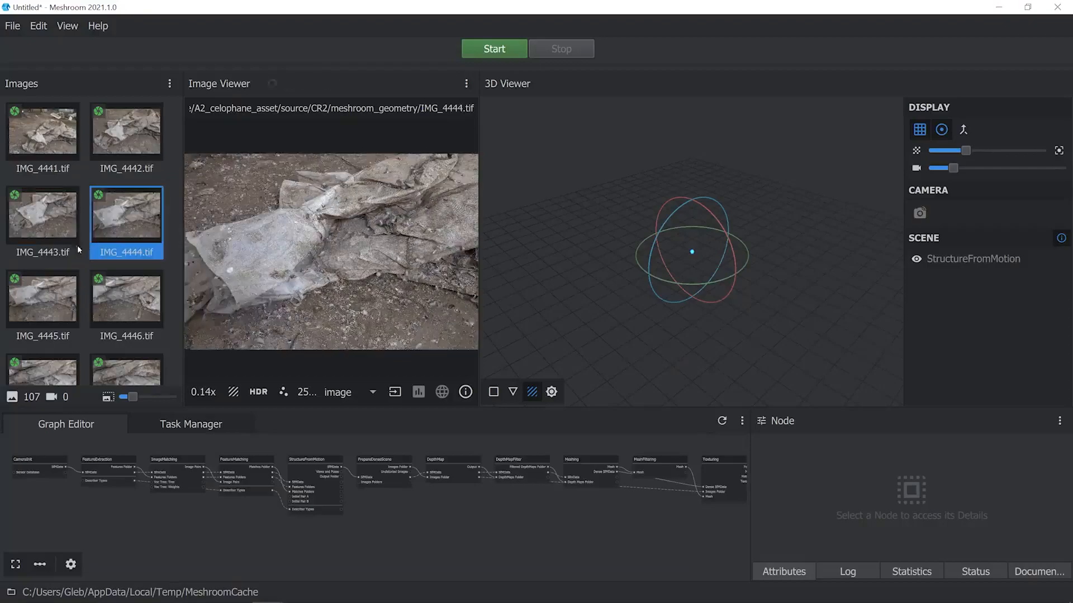
Switch to Meshroom, display the extracted features over IMG_4446.tif and compare them on IMG_4444.tif and IMG_4442.tif
{"action": "left_click", "coordinate": [52, 297]}
{"action": "left_click", "coordinate": [120, 302]}
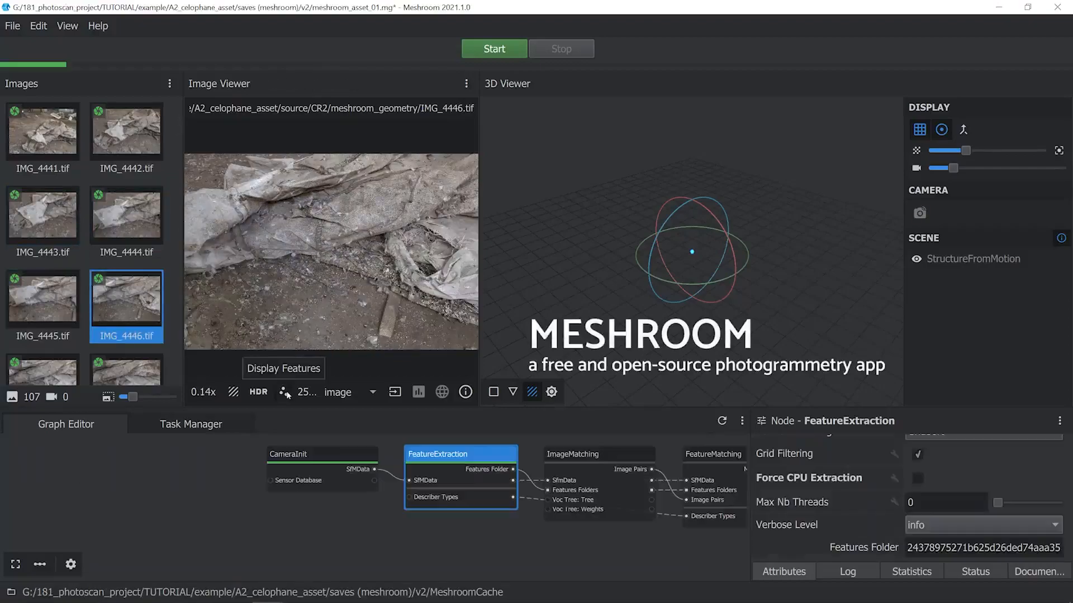
{"action": "left_click", "coordinate": [283, 393]}
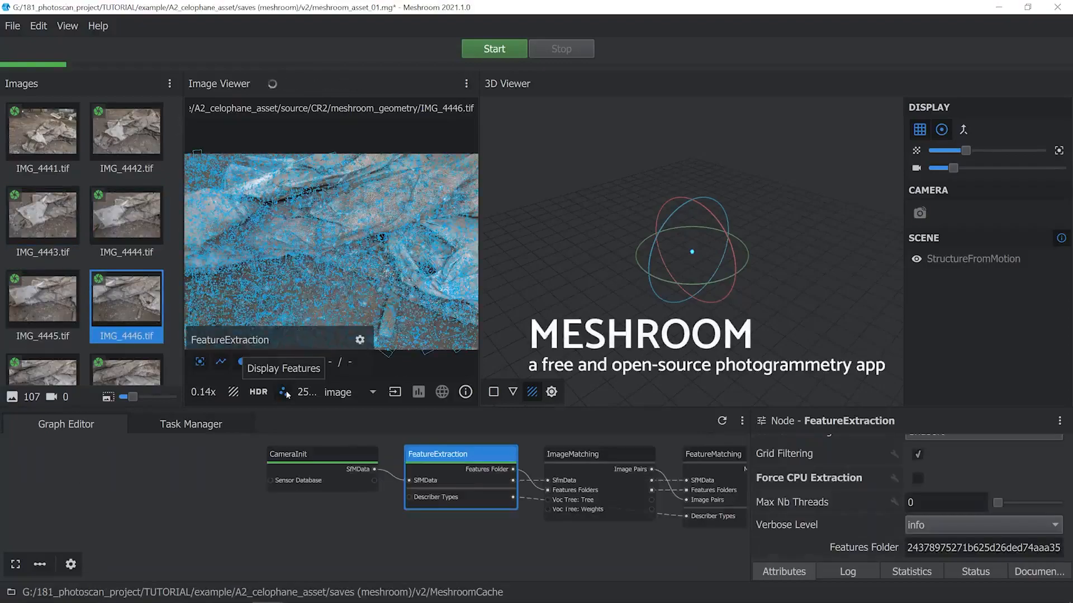
{"action": "scroll", "coordinate": [341, 282], "scroll_direction": "up", "scroll_amount": 5}
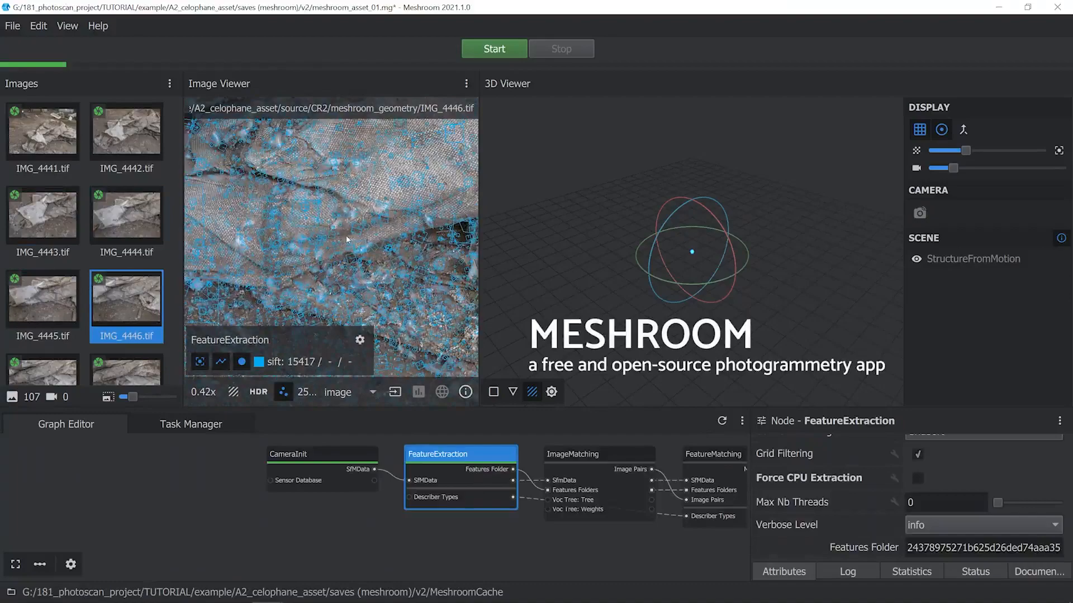
{"action": "left_click", "coordinate": [130, 225]}
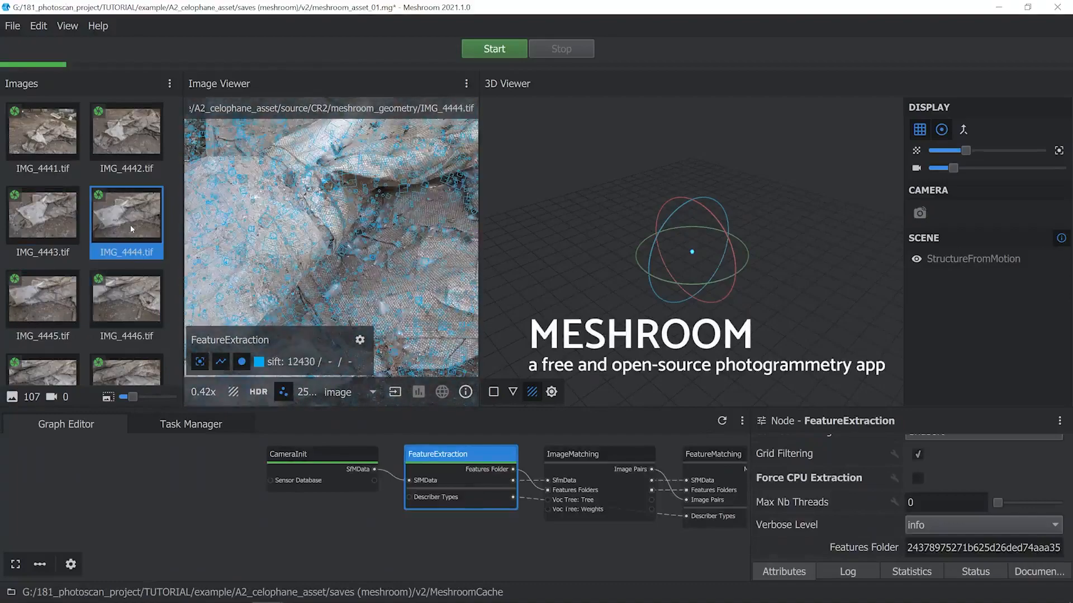
{"action": "left_click", "coordinate": [144, 151]}
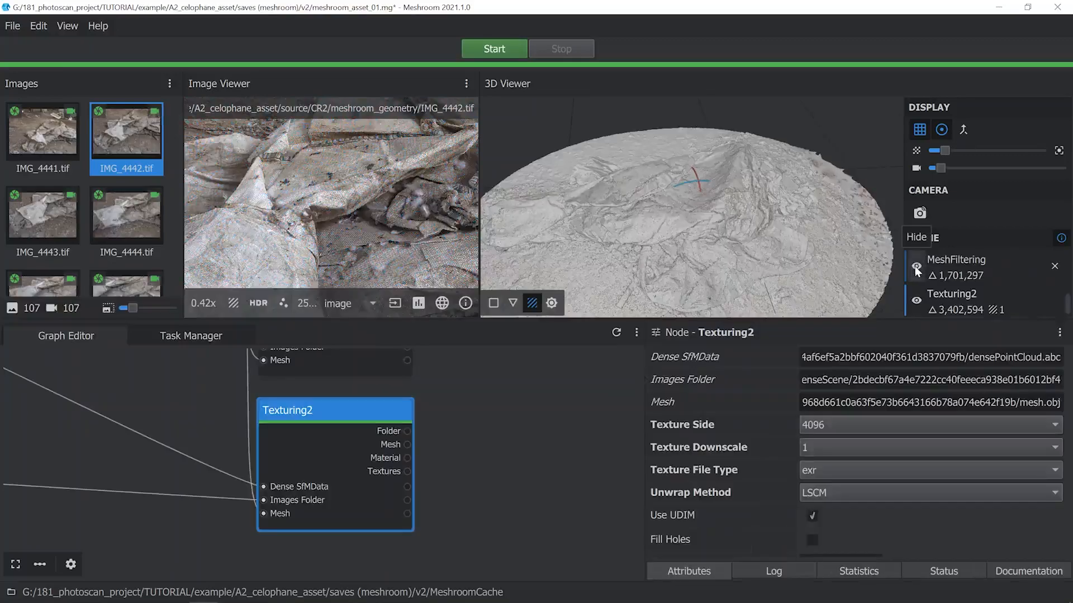
Hide the MeshFiltering mesh and examine the textured Texturing2 cellophane model from several angles
{"action": "left_click", "coordinate": [915, 266]}
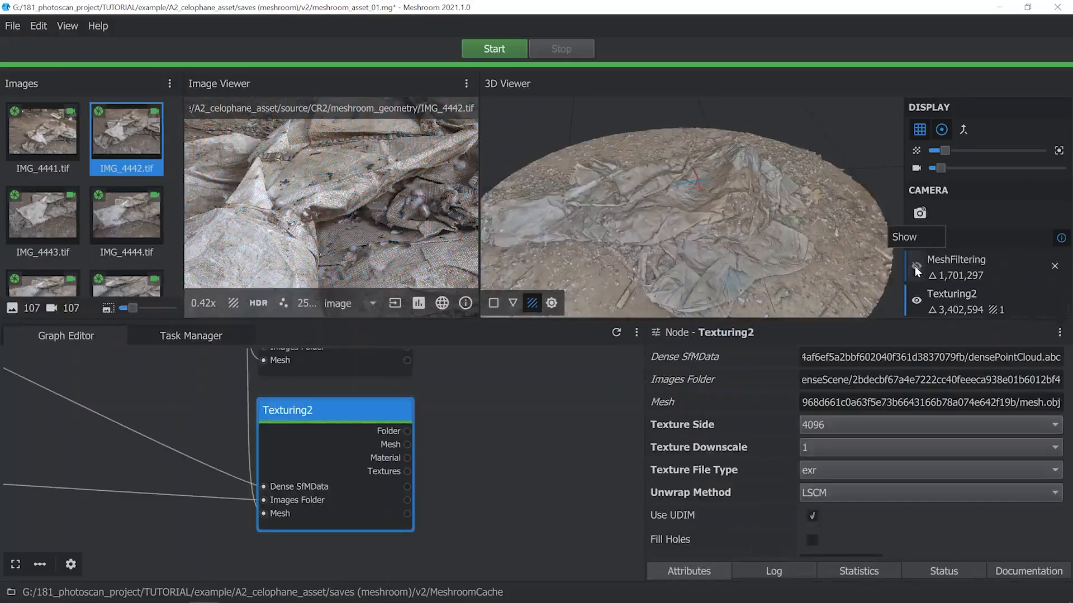
{"action": "left_click_drag", "start_coordinate": [756, 258], "coordinate": [675, 226]}
{"action": "scroll", "coordinate": [675, 215], "scroll_direction": "up", "scroll_amount": 8}
{"action": "scroll", "coordinate": [676, 215], "scroll_direction": "down", "scroll_amount": 3}
{"action": "scroll", "coordinate": [675, 227], "scroll_direction": "down", "scroll_amount": 5}
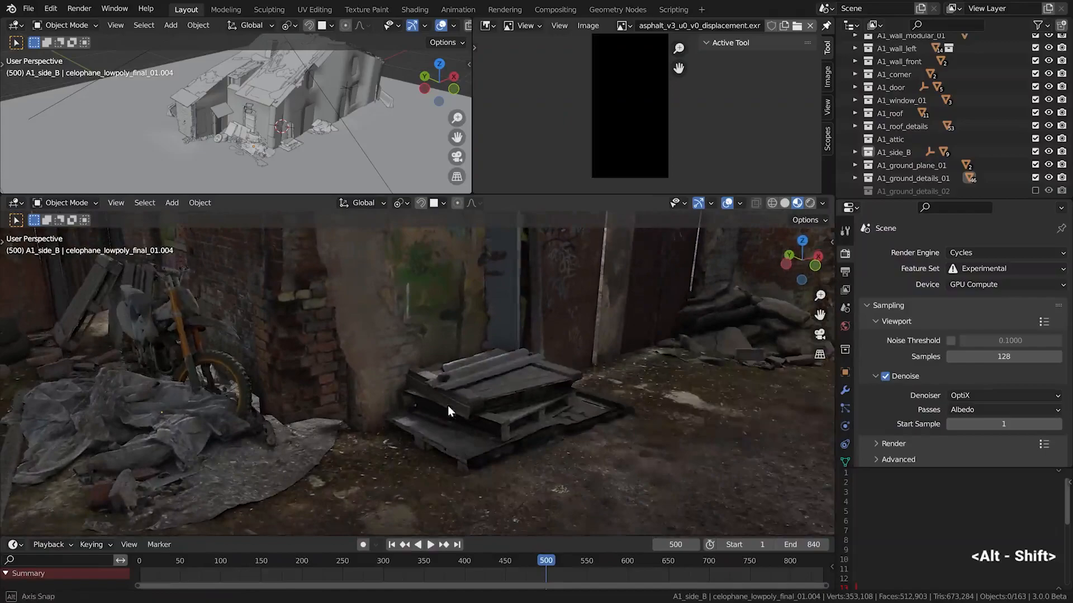
Switch back to Blender, select the stacked wooden pallet by the house corner and view the rubble pile along the side wall
{"action": "middle_click_drag", "start_coordinate": [448, 405], "coordinate": [496, 363]}
{"action": "left_click", "coordinate": [503, 369]}
{"action": "scroll", "coordinate": [617, 434], "scroll_direction": "down", "scroll_amount": 4}
{"action": "middle_click", "coordinate": [714, 377], "text": "alt"}
{"action": "scroll", "coordinate": [518, 333], "scroll_direction": "up", "scroll_amount": 5}
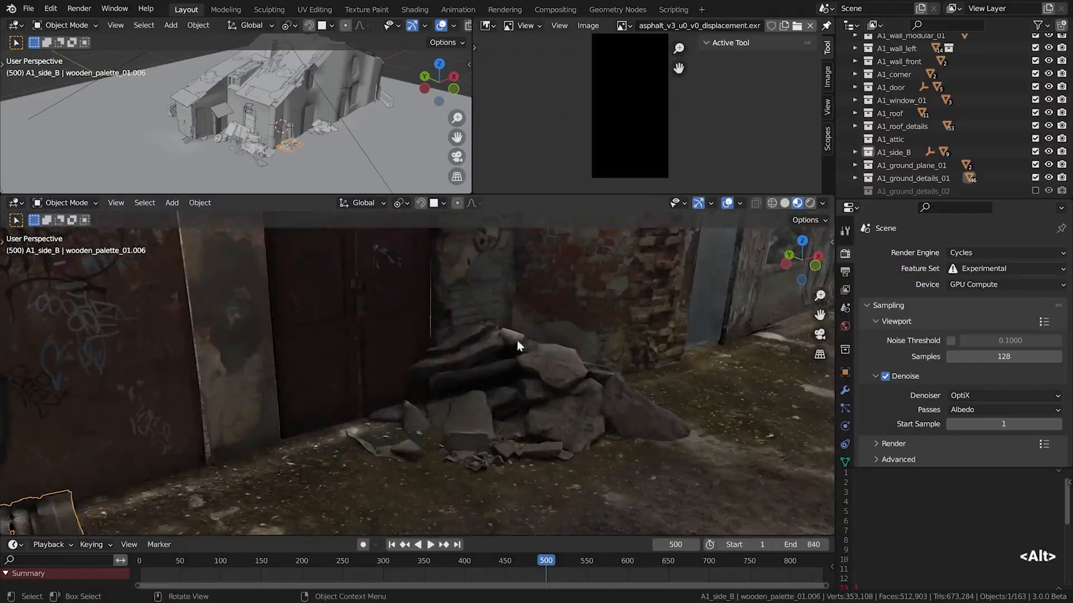
Try moving the asphalt rubble pile across the ground away from the wall, keeping its height locked
{"action": "key", "text": "g"}
{"action": "key", "text": "shift+z"}
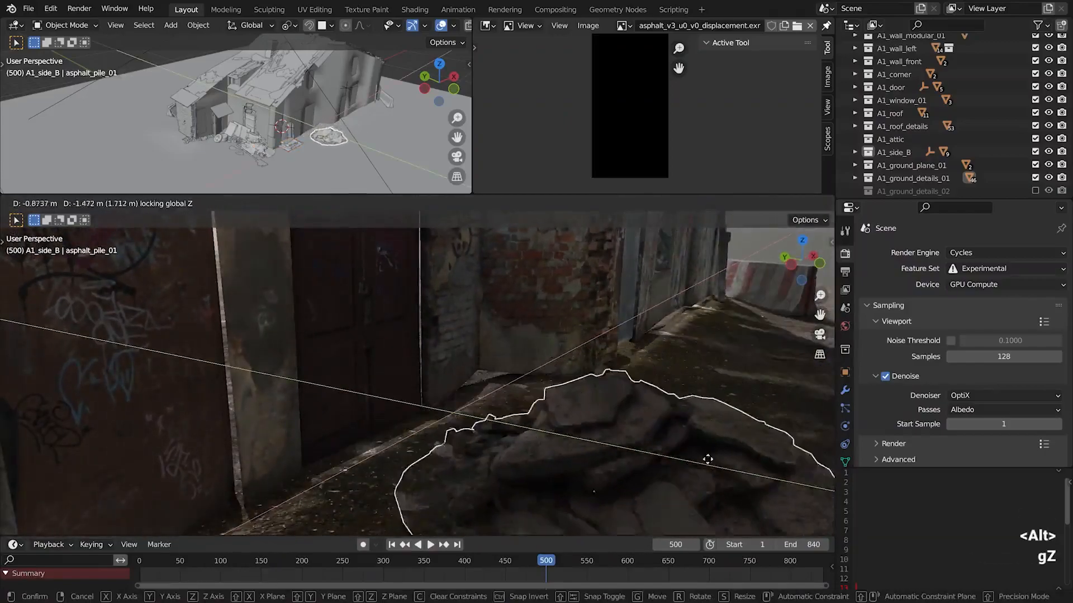
{"action": "right_click", "coordinate": [641, 412]}
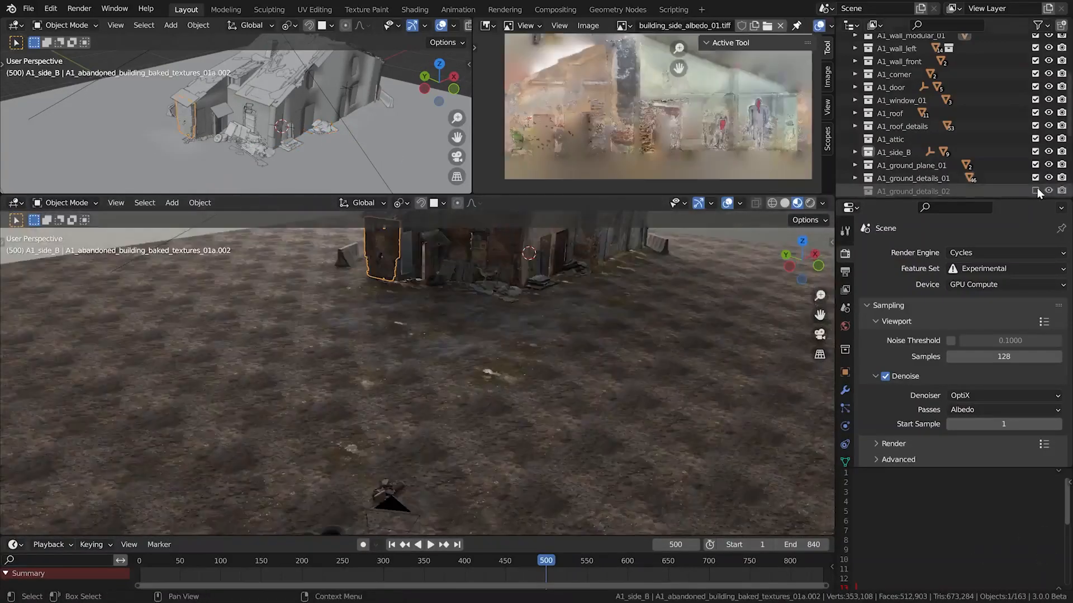
Enable the A1_ground_details_02 collection and view the debris and cloth heaped beside the torn sofa
{"action": "left_click", "coordinate": [1035, 192]}
{"action": "left_click", "coordinate": [1035, 191]}
{"action": "left_click", "coordinate": [1035, 191]}
{"action": "left_click", "coordinate": [1036, 190]}
{"action": "left_click", "coordinate": [1036, 190]}
{"action": "scroll", "coordinate": [343, 363], "scroll_direction": "up", "scroll_amount": 8}
{"action": "left_click_drag", "start_coordinate": [450, 378], "coordinate": [380, 369], "text": "alt"}
{"action": "left_click_drag", "start_coordinate": [380, 368], "coordinate": [386, 307], "text": "alt+shift"}
{"action": "scroll", "coordinate": [455, 352], "scroll_direction": "up", "scroll_amount": 3}
{"action": "left_click_drag", "start_coordinate": [385, 308], "coordinate": [588, 354], "text": "alt+shift"}
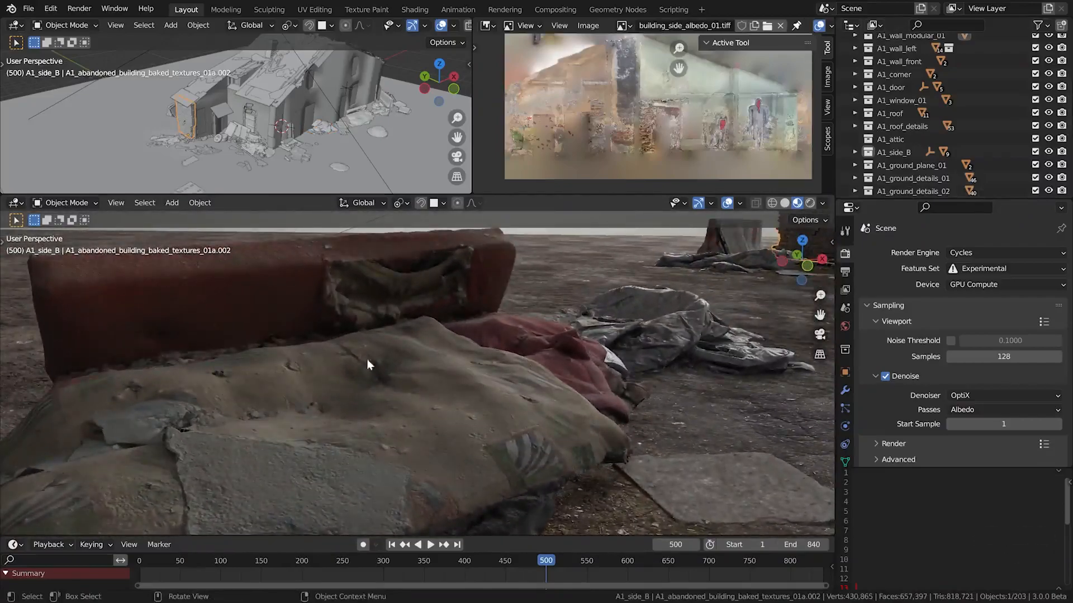
Select the cloth heap in front of the sofa and maximize the 3D viewport for a closer view of the ground details
{"action": "left_click", "coordinate": [381, 370]}
{"action": "left_click_drag", "start_coordinate": [381, 370], "coordinate": [474, 378], "text": "alt"}
{"action": "key", "text": "ctrl+space"}
{"action": "left_click_drag", "start_coordinate": [679, 366], "coordinate": [697, 359], "text": "alt"}
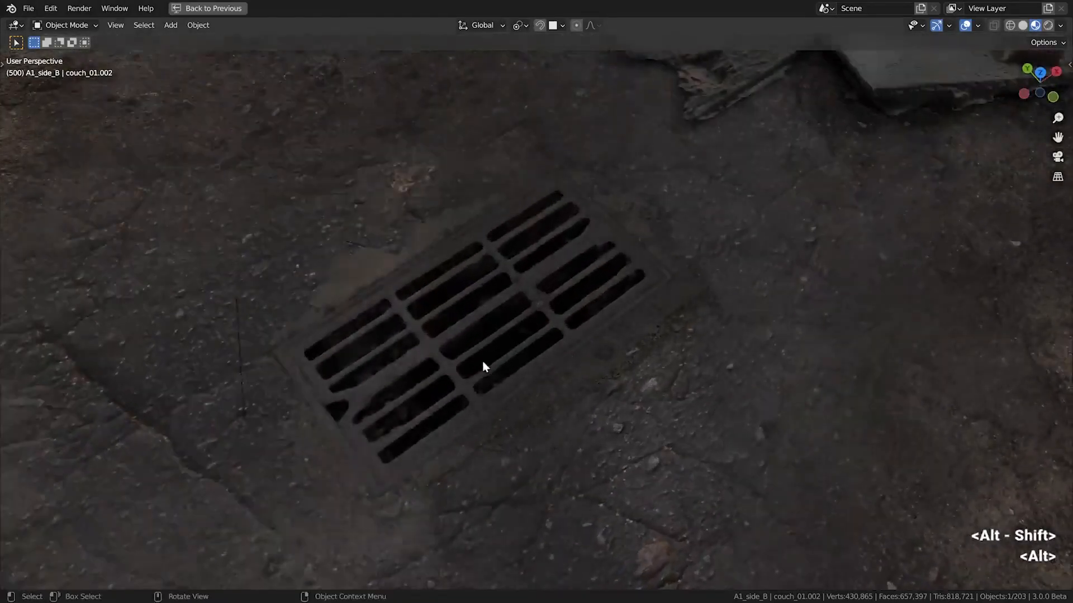
{"action": "scroll", "coordinate": [480, 359], "scroll_direction": "up", "scroll_amount": 3}
{"action": "scroll", "coordinate": [471, 340], "scroll_direction": "down", "scroll_amount": 3}
Move the drain hatch decal across the ground plane with its height locked
{"action": "left_click_drag", "start_coordinate": [470, 340], "coordinate": [468, 317], "text": "alt"}
{"action": "key", "text": "g"}
{"action": "key", "text": "z"}
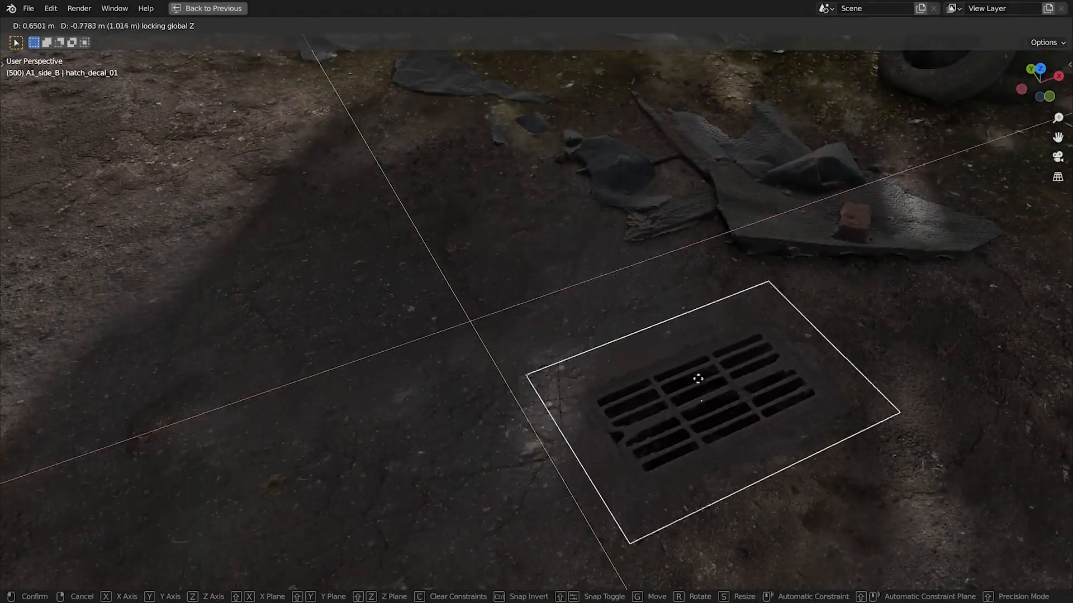
{"action": "left_click", "coordinate": [475, 383]}
Examine the scanned ground debris around the drain hatch from several angles, leaving nothing selected
{"action": "scroll", "coordinate": [477, 380], "scroll_direction": "down", "scroll_amount": 4}
{"action": "left_click_drag", "start_coordinate": [491, 365], "coordinate": [460, 313], "text": "alt"}
{"action": "left_click_drag", "start_coordinate": [461, 313], "coordinate": [393, 314], "text": "alt+shift"}
{"action": "scroll", "coordinate": [464, 337], "scroll_direction": "up", "scroll_amount": 6}
{"action": "left_click_drag", "start_coordinate": [464, 338], "coordinate": [499, 353], "text": "alt"}
{"action": "left_click", "coordinate": [551, 329]}
{"action": "left_click_drag", "start_coordinate": [547, 299], "coordinate": [538, 345], "text": "alt"}
{"action": "scroll", "coordinate": [542, 317], "scroll_direction": "up", "scroll_amount": 4}
{"action": "key", "text": "alt+a"}
Try moving one of the ground detail pieces
{"action": "scroll", "coordinate": [539, 345], "scroll_direction": "down", "scroll_amount": 4}
{"action": "left_click", "coordinate": [681, 316]}
{"action": "key", "text": "g"}
{"action": "key", "text": "z"}
{"action": "right_click", "coordinate": [441, 292]}
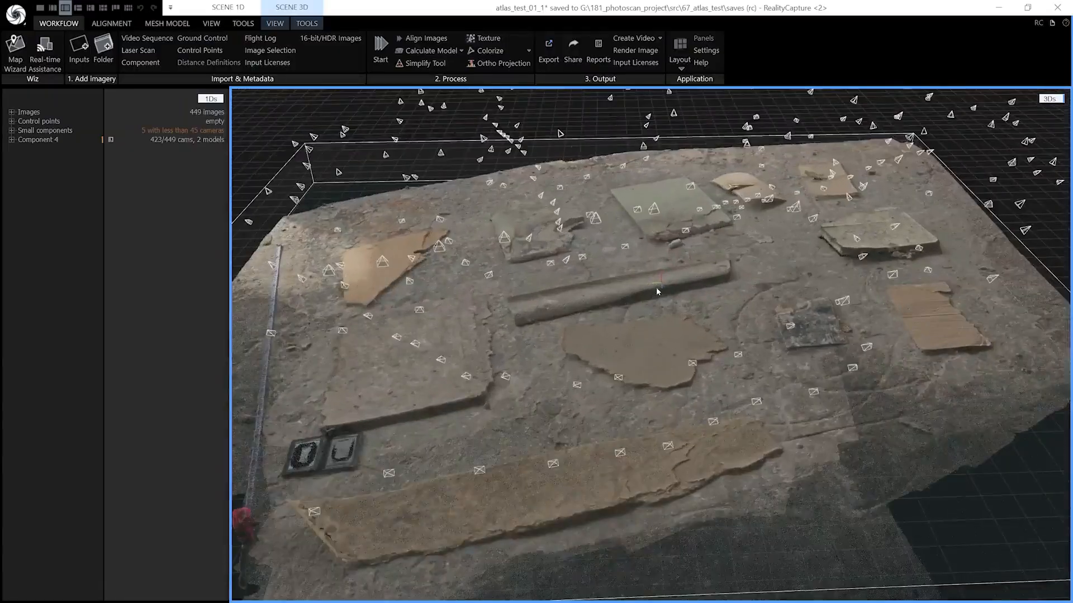
View the scanned atlas_test_01_1 debris pieces in RealityCapture, and back in Blender toggle rendered viewport shading on and off
{"action": "left_click_drag", "start_coordinate": [657, 291], "coordinate": [648, 320]}
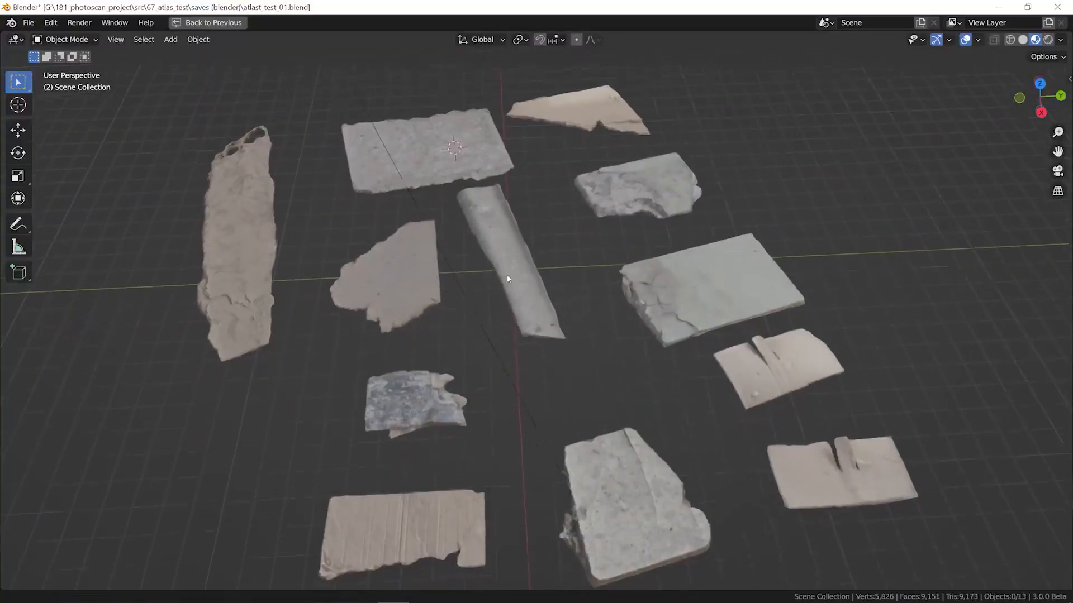
{"action": "mouse_move", "coordinate": [507, 274]}
{"action": "middle_mouse_down"}
{"action": "mouse_move", "coordinate": [503, 253]}
{"action": "mouse_move", "coordinate": [501, 276]}
{"action": "middle_mouse_up"}
{"action": "key", "text": "shift+z"}
{"action": "key", "text": "shift+z"}
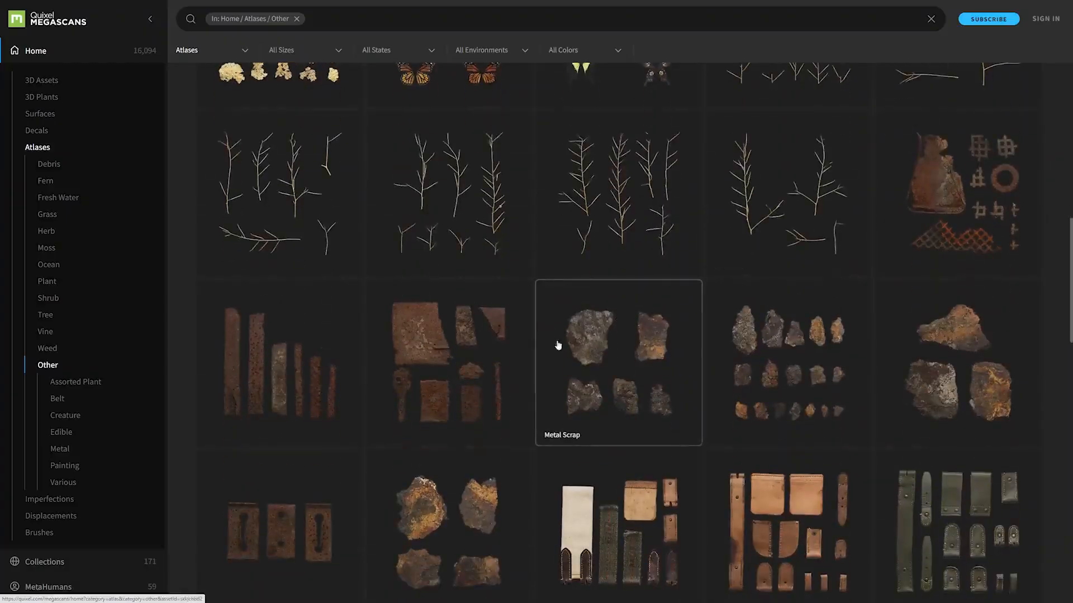
Open the Metal Scrap atlas preview on Quixel Megascans, switch back to Blender and view the ground around the animal skull
{"action": "left_click", "coordinate": [604, 342]}
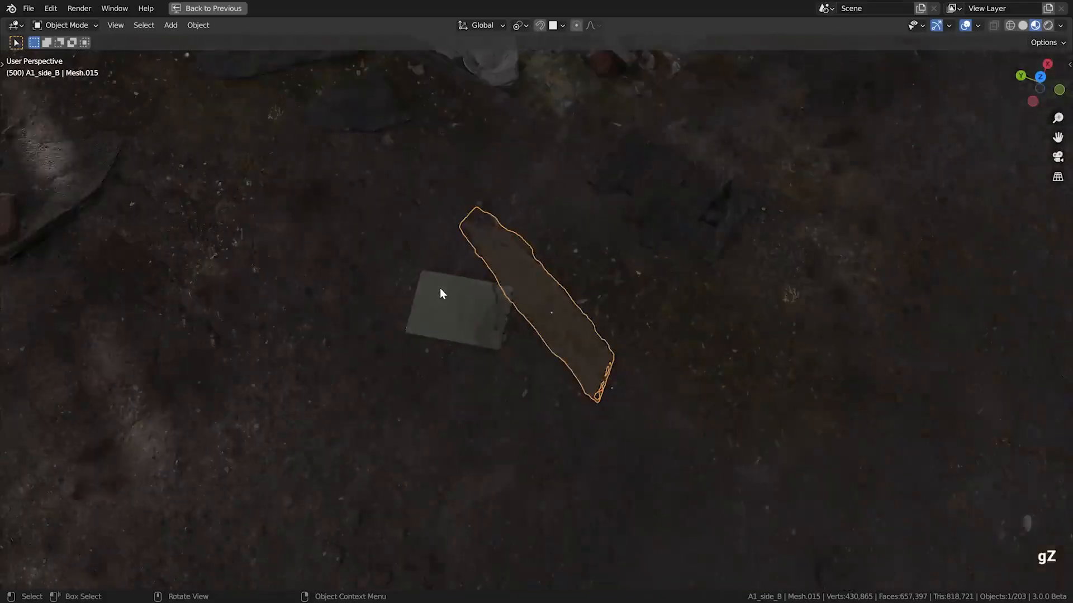
{"action": "key", "text": "alt+a"}
{"action": "scroll", "coordinate": [441, 287], "scroll_direction": "down", "scroll_amount": 3}
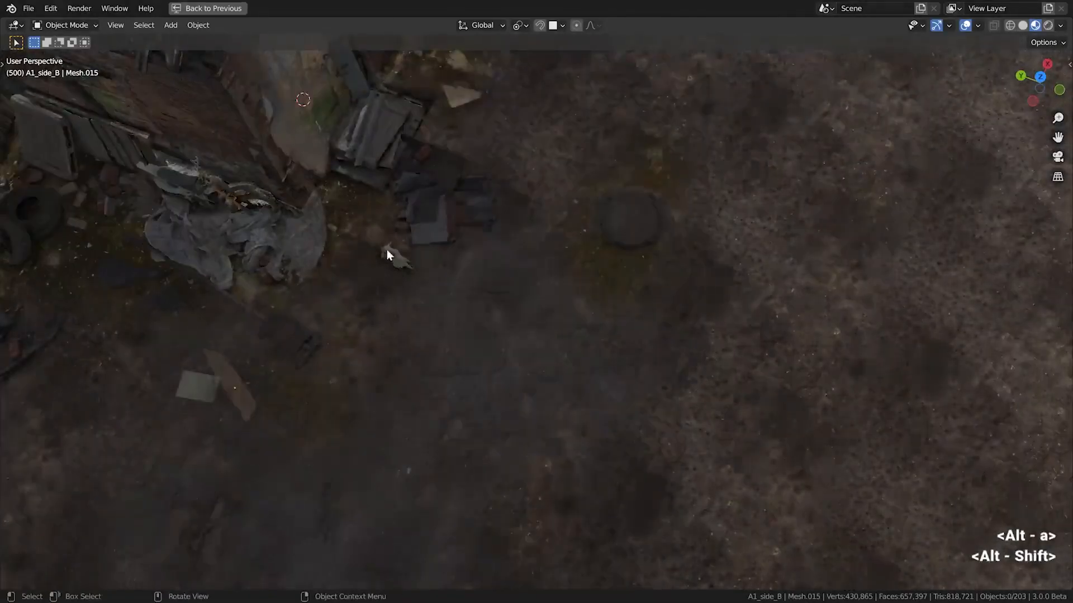
{"action": "scroll", "coordinate": [477, 284], "scroll_direction": "up", "scroll_amount": 8}
{"action": "left_click_drag", "start_coordinate": [386, 250], "coordinate": [296, 178], "text": "alt+shift"}
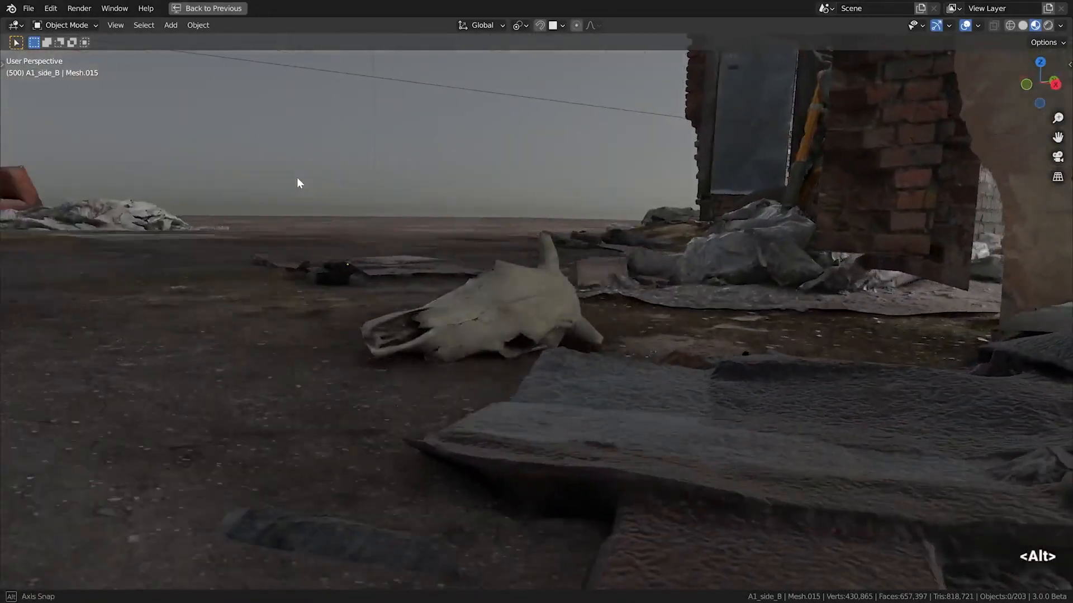
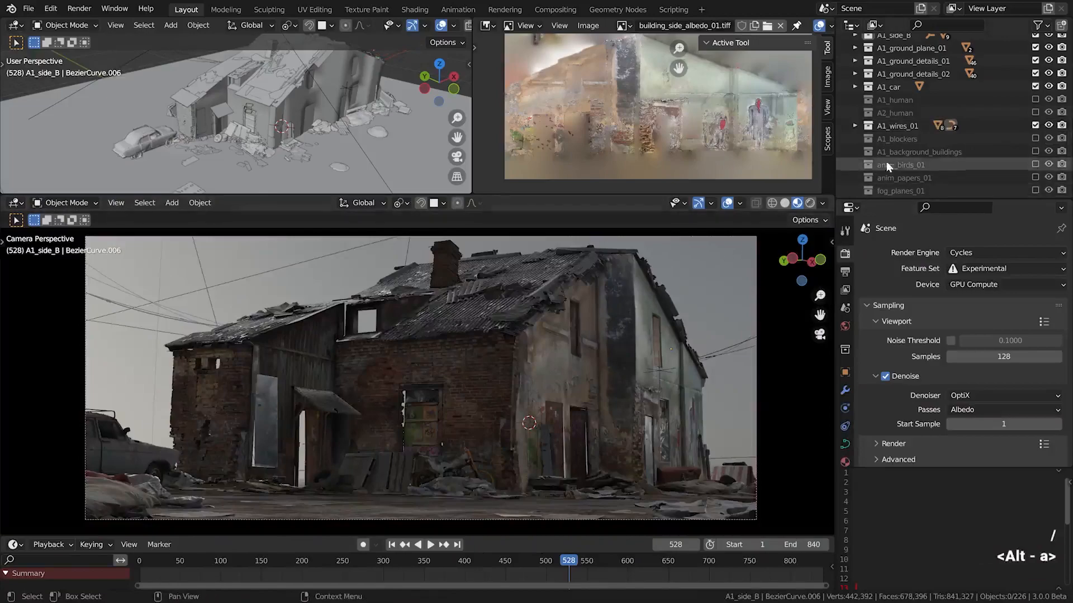
Enable the A1_blockers collection, comparing the house openings with and without it from the camera and another side
{"action": "left_click", "coordinate": [1035, 138]}
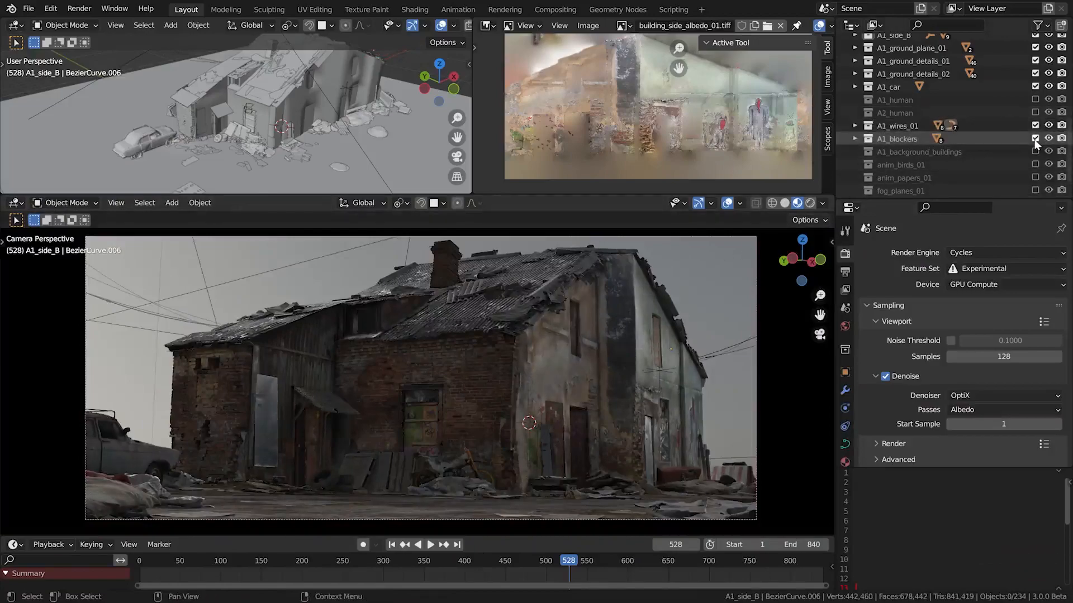
{"action": "left_click", "coordinate": [1034, 139]}
{"action": "left_click_drag", "start_coordinate": [545, 344], "coordinate": [428, 323], "text": "alt"}
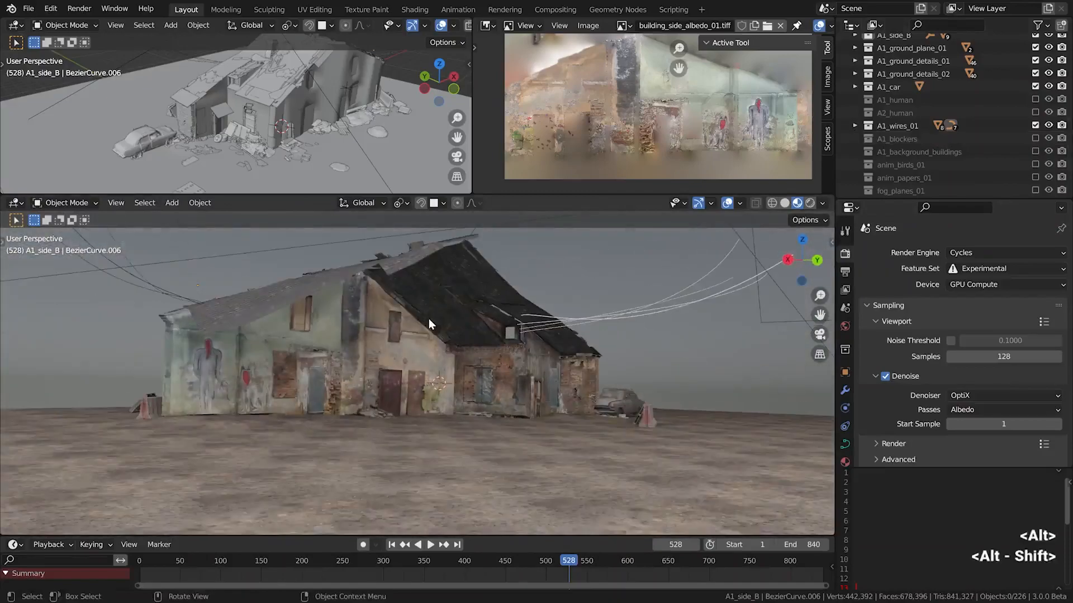
{"action": "left_click", "coordinate": [1035, 138]}
Compare the window opening in the A1_side_B brick wall up close with the A1_blockers collection off and on
{"action": "left_click", "coordinate": [525, 381]}
{"action": "scroll", "coordinate": [525, 381], "scroll_direction": "up", "scroll_amount": 2}
{"action": "middle_click_drag", "start_coordinate": [525, 381], "coordinate": [390, 361]}
{"action": "scroll", "coordinate": [507, 380], "scroll_direction": "up", "scroll_amount": 1}
{"action": "scroll", "coordinate": [541, 354], "scroll_direction": "up", "scroll_amount": 6}
{"action": "scroll", "coordinate": [390, 360], "scroll_direction": "up", "scroll_amount": 2}
{"action": "left_click", "coordinate": [1036, 139]}
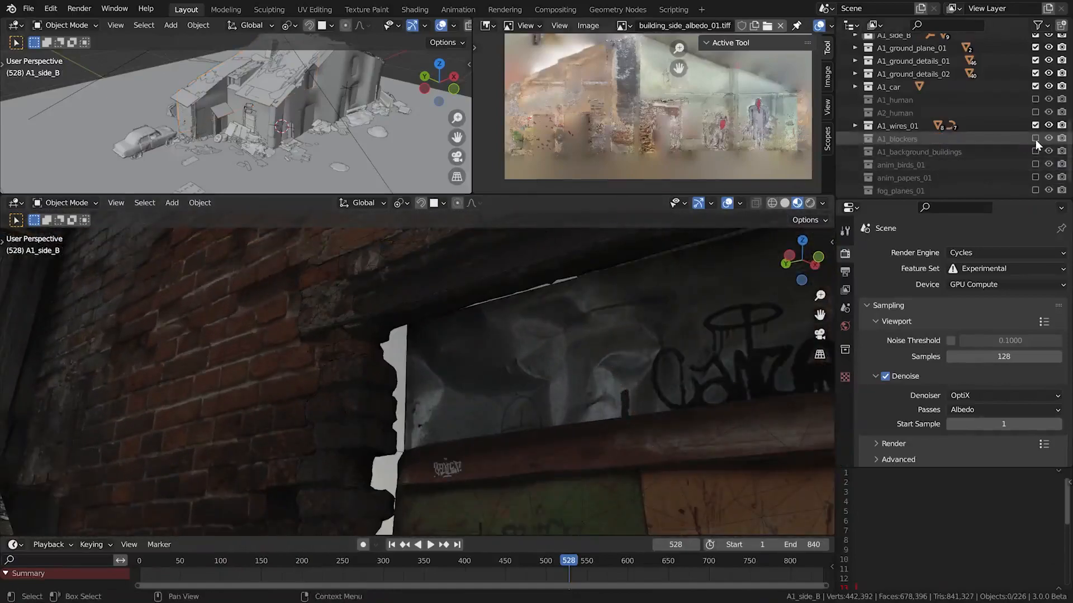
{"action": "left_click", "coordinate": [1035, 140]}
{"action": "left_click", "coordinate": [1036, 140]}
{"action": "left_click", "coordinate": [1035, 139]}
Toggle A1_blockers off and back on and return to the camera view with nothing selected
{"action": "scroll", "coordinate": [299, 454], "scroll_direction": "down", "scroll_amount": 6}
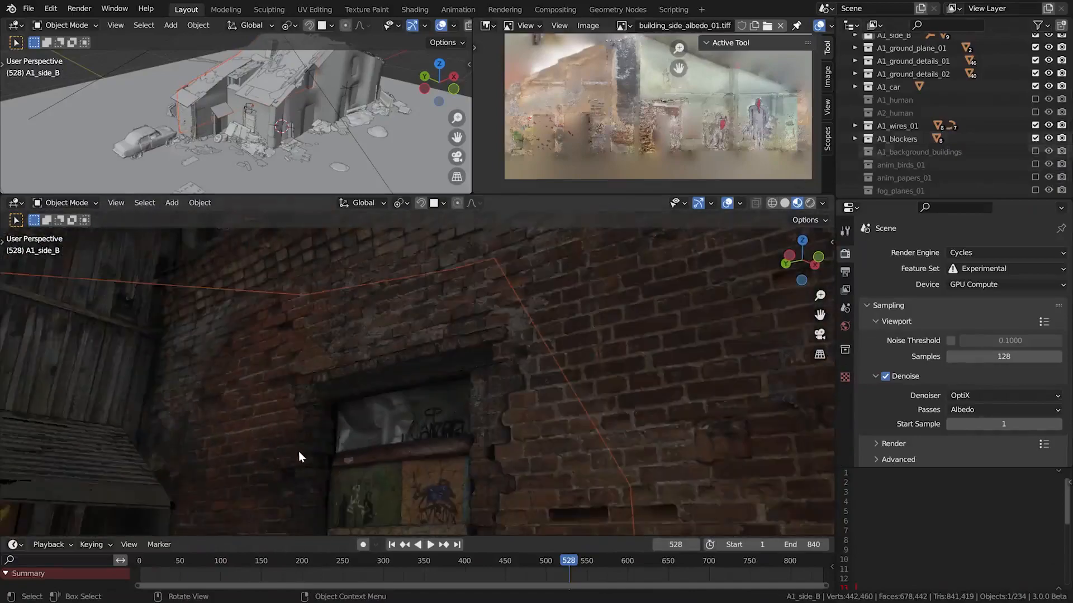
{"action": "left_click", "coordinate": [1037, 139]}
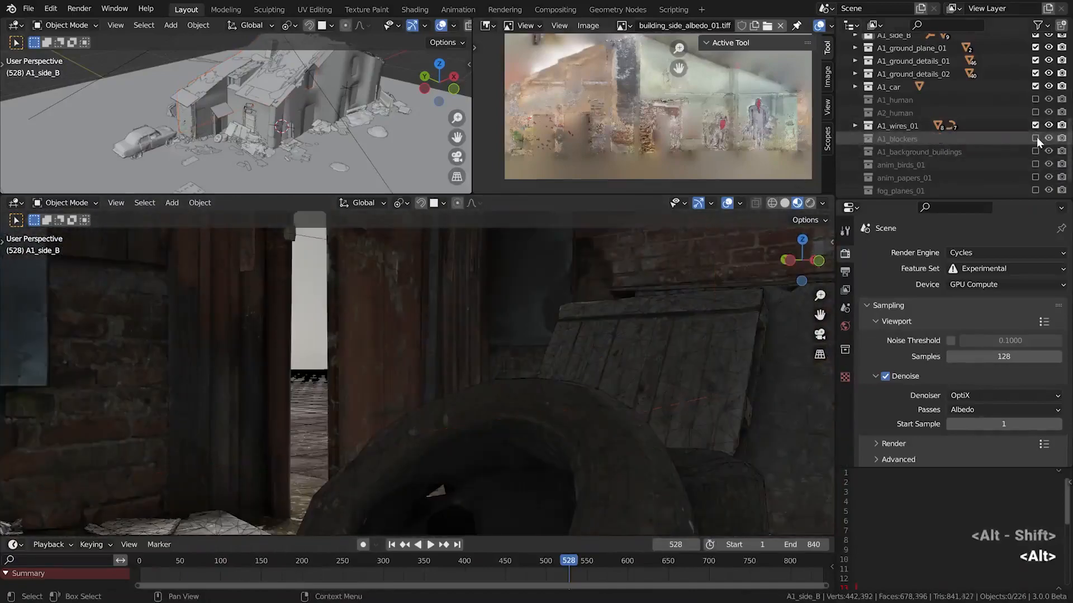
{"action": "left_click", "coordinate": [1037, 138]}
{"action": "scroll", "coordinate": [388, 322], "scroll_direction": "down", "scroll_amount": 4}
{"action": "key", "text": "KP_0"}
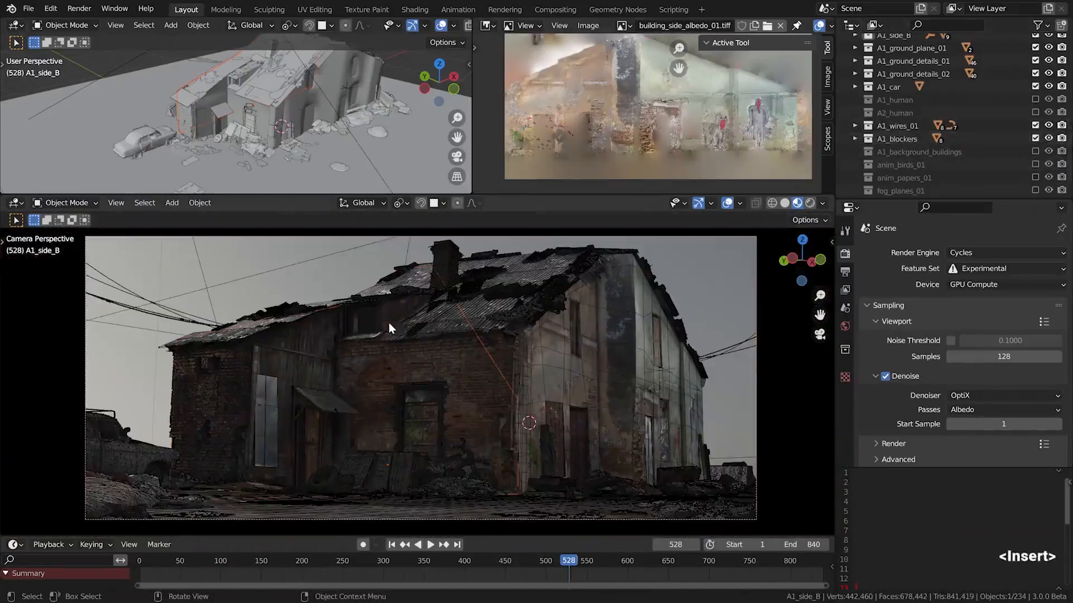
{"action": "key", "text": "alt+a"}
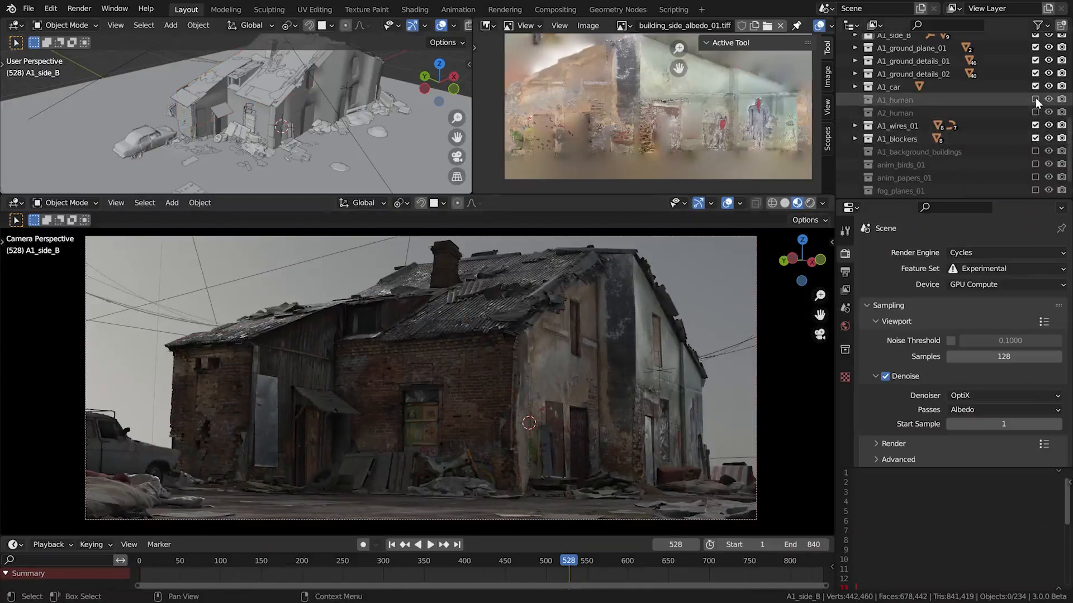
Enable the A1_background_buildings collection and view the scanned tower blocks behind the house
{"action": "left_click", "coordinate": [1035, 151]}
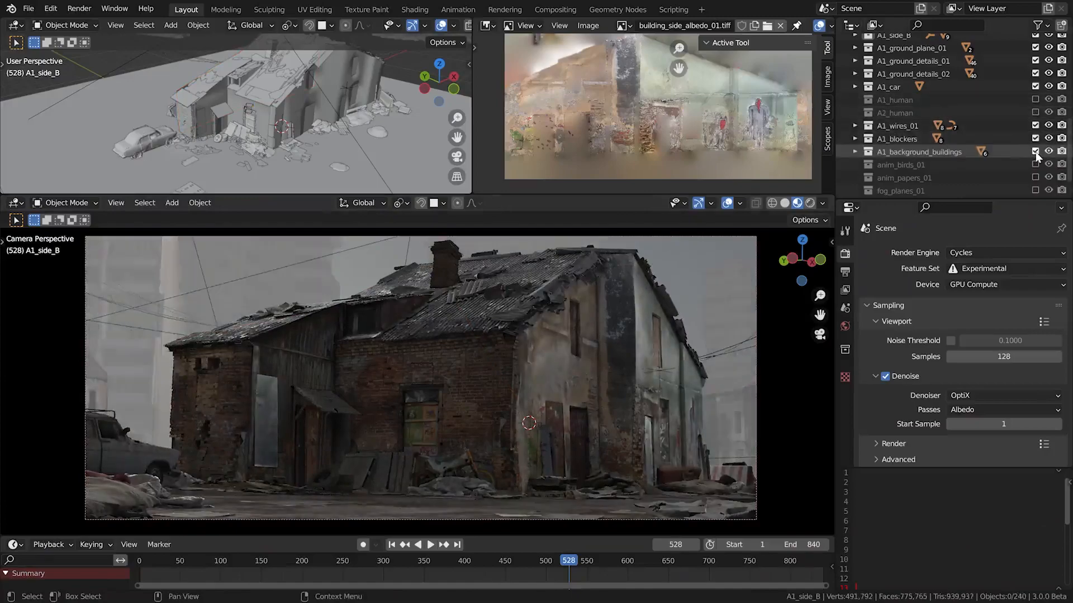
{"action": "scroll", "coordinate": [525, 455], "scroll_direction": "down", "scroll_amount": 6}
{"action": "left_click_drag", "start_coordinate": [603, 385], "coordinate": [377, 367], "text": "alt"}
{"action": "scroll", "coordinate": [353, 289], "scroll_direction": "up", "scroll_amount": 5}
{"action": "scroll", "coordinate": [353, 353], "scroll_direction": "down", "scroll_amount": 6}
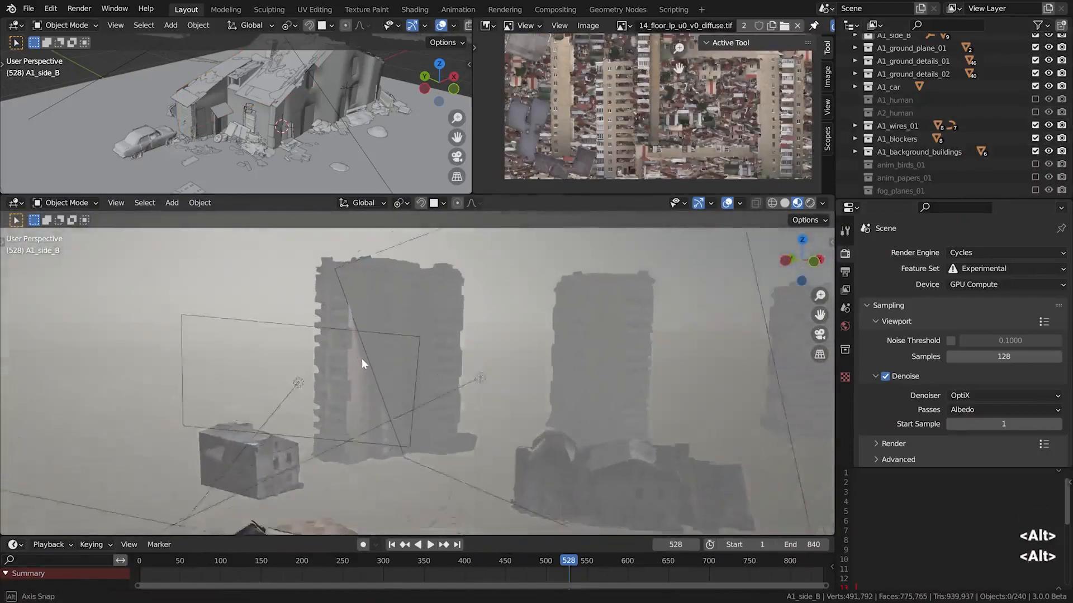
{"action": "scroll", "coordinate": [393, 320], "scroll_direction": "up", "scroll_amount": 3}
{"action": "left_click_drag", "start_coordinate": [429, 339], "coordinate": [513, 335], "text": "alt+shift"}
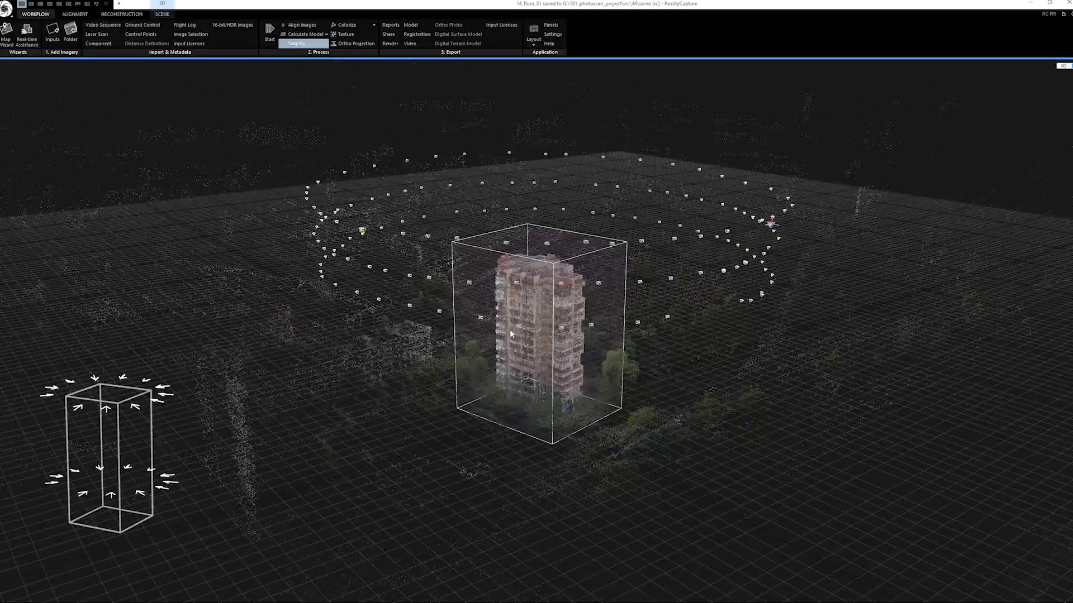
{"action": "right_click_drag", "start_coordinate": [510, 331], "coordinate": [567, 301]}
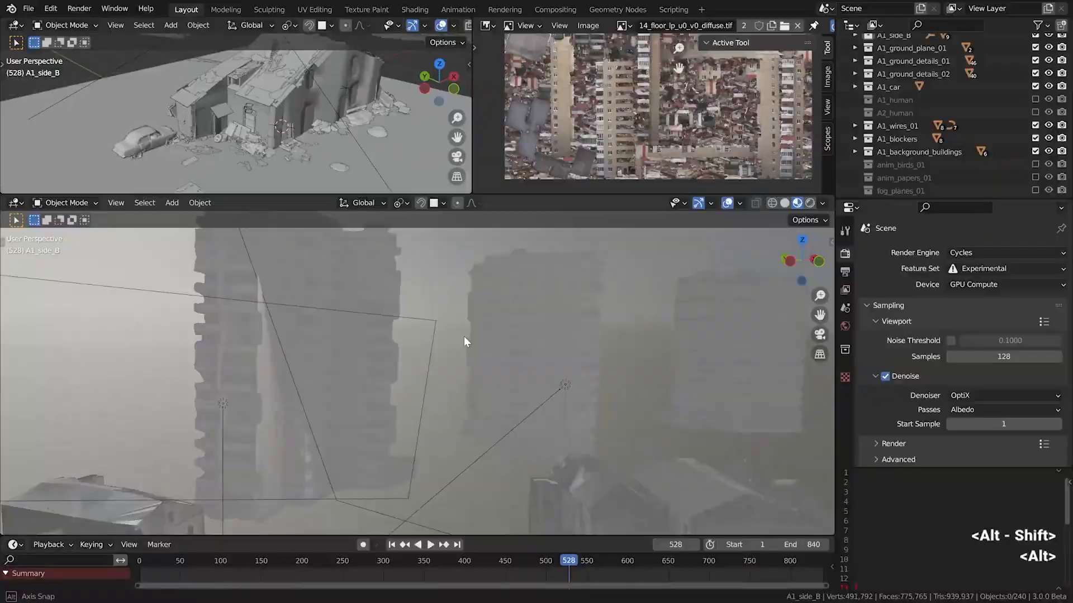
{"action": "middle_click_drag", "start_coordinate": [464, 337], "coordinate": [413, 343]}
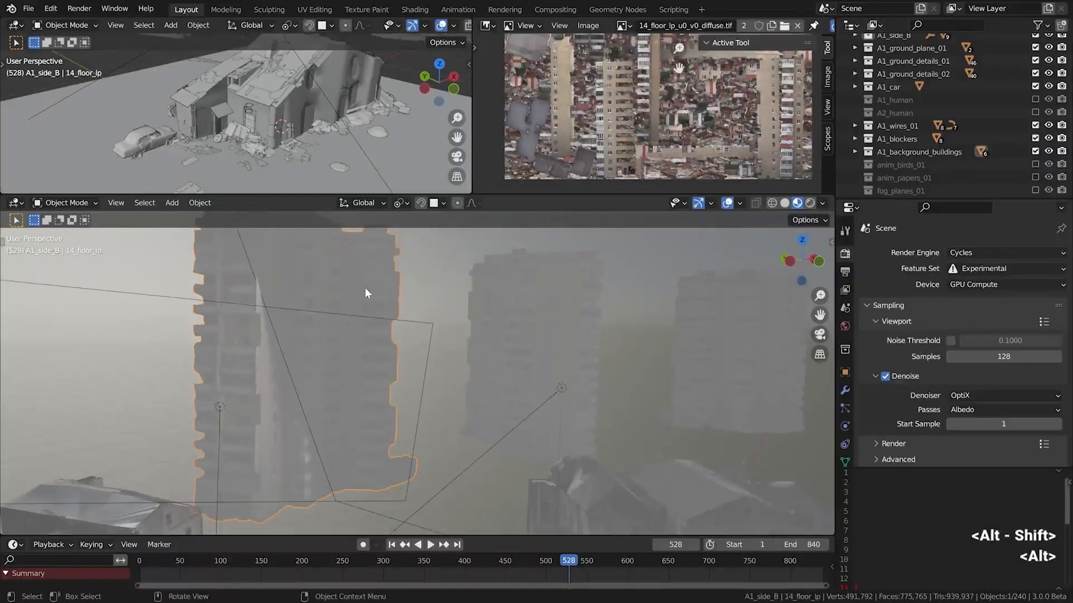
Show the 14_floor_lp tower's shader nodes and try a Mix Shader factor of 1.000, undoing it and deselecting the tower
{"action": "key", "text": "shift+F3"}
{"action": "left_click_drag", "start_coordinate": [369, 73], "coordinate": [394, 74]}
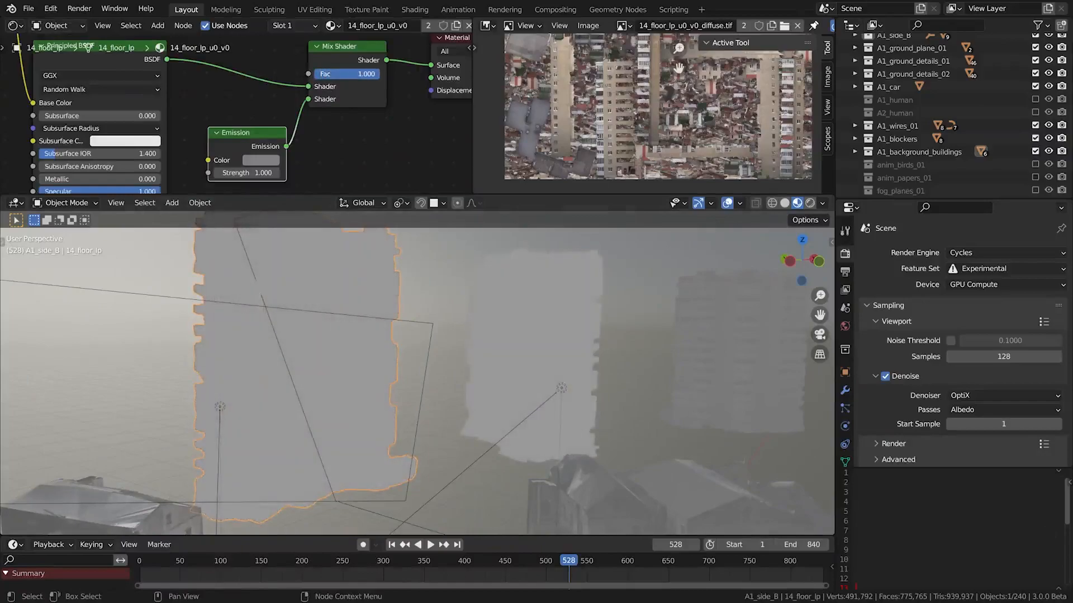
{"action": "key", "text": "ctrl+z"}
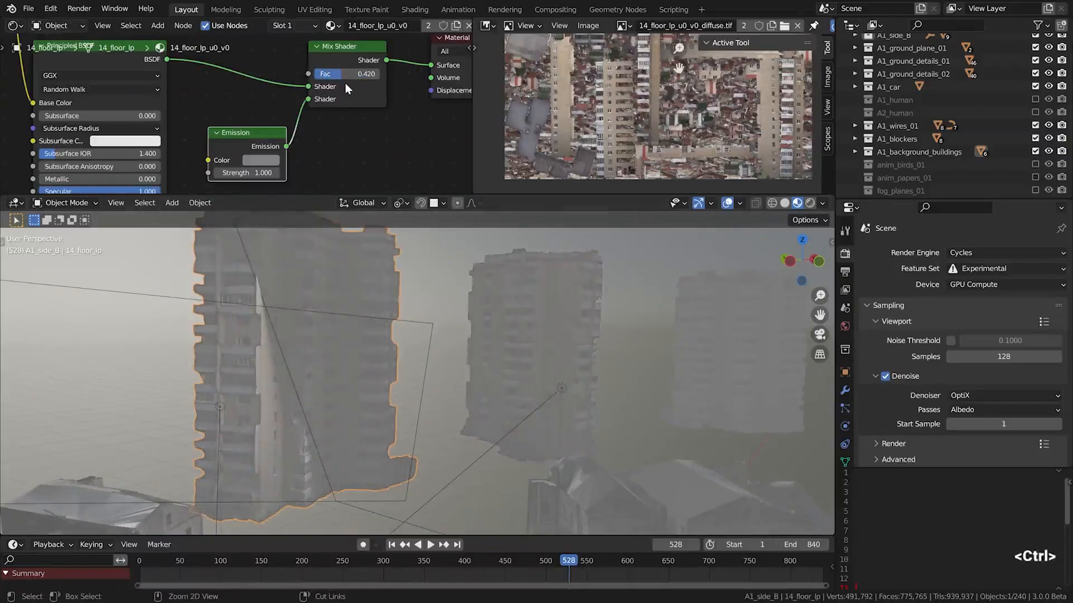
{"action": "key", "text": "alt+a"}
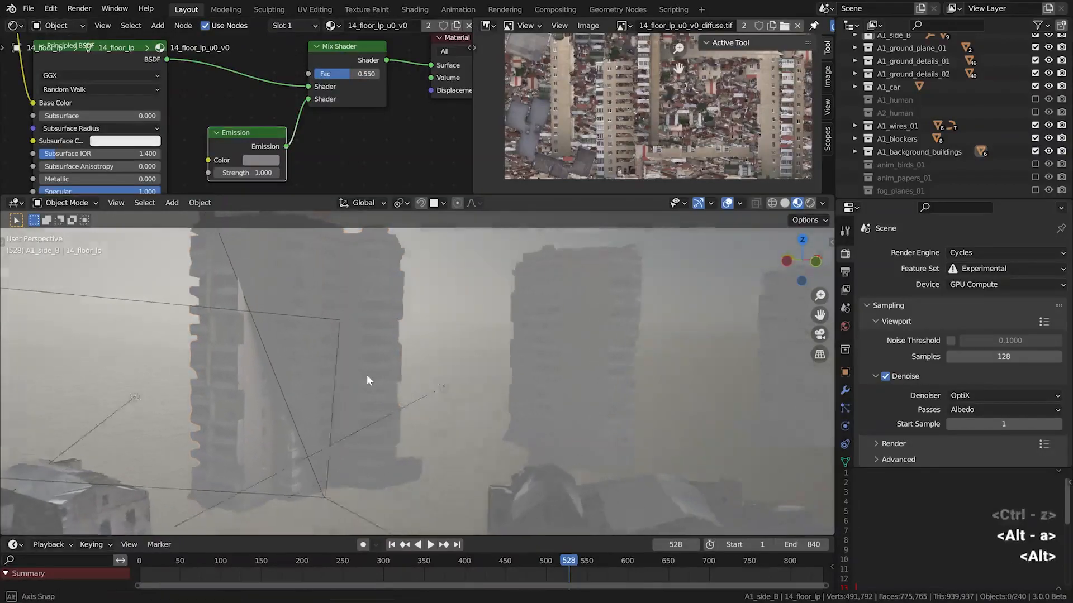
Try a Mix Shader factor of 0.000 on the 14_floor_lp.001 tower and undo it
{"action": "left_click_drag", "start_coordinate": [369, 373], "coordinate": [539, 325], "text": "alt"}
{"action": "left_click", "coordinate": [539, 325]}
{"action": "left_click_drag", "start_coordinate": [356, 74], "coordinate": [322, 74]}
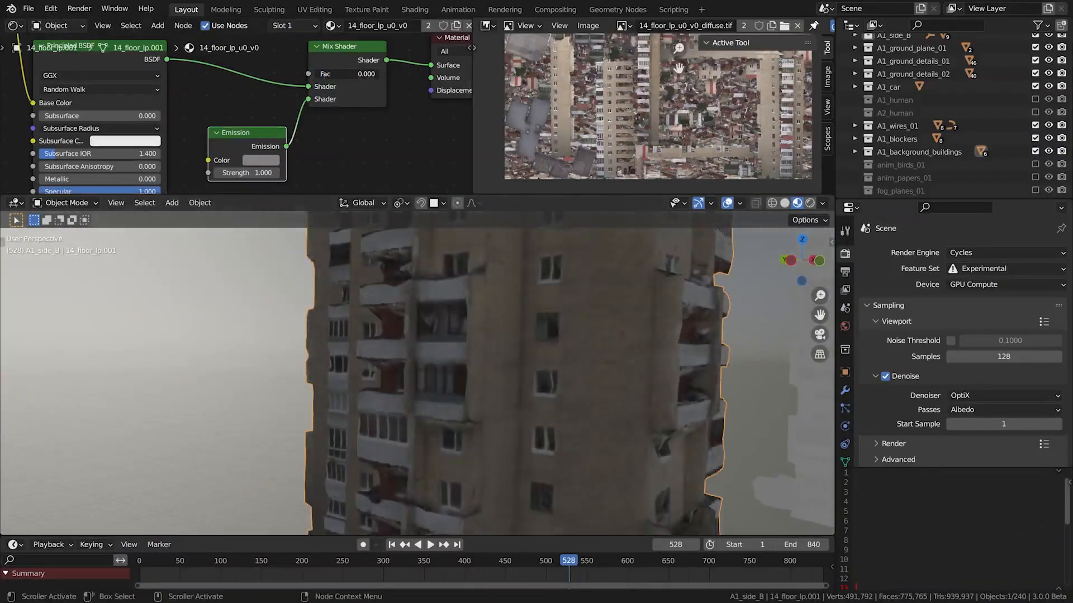
{"action": "key", "text": "ctrl+z"}
Lower the Mix Shader factor to 0.009 on the ruined for_baking building's material
{"action": "scroll", "coordinate": [458, 413], "scroll_direction": "down", "scroll_amount": 8}
{"action": "left_click_drag", "start_coordinate": [458, 414], "coordinate": [472, 397], "text": "alt+shift"}
{"action": "scroll", "coordinate": [528, 392], "scroll_direction": "up", "scroll_amount": 6}
{"action": "left_click", "coordinate": [473, 397]}
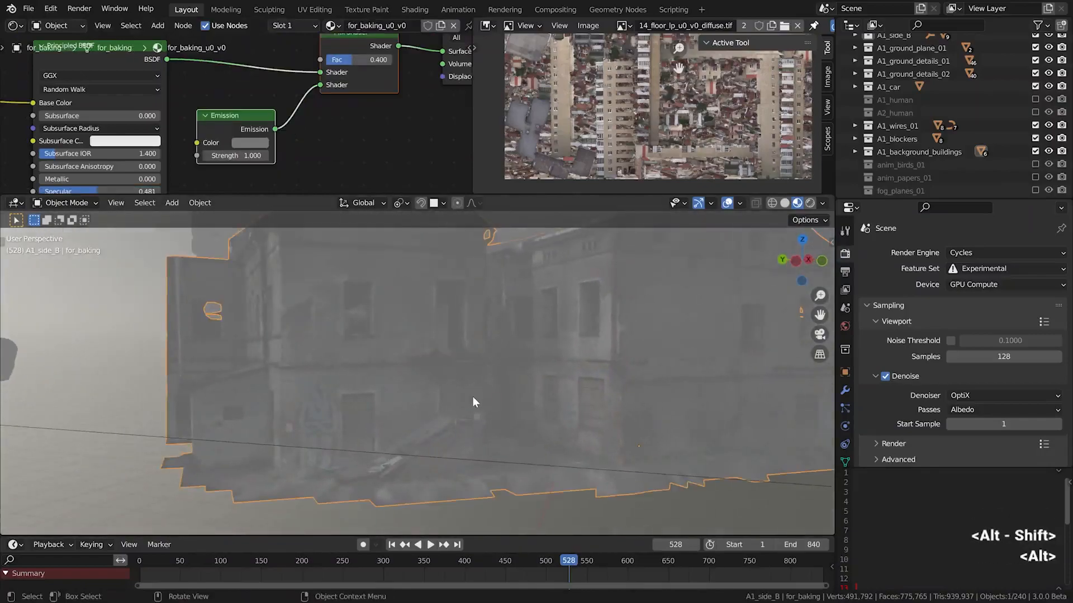
{"action": "left_click_drag", "start_coordinate": [351, 60], "coordinate": [326, 60]}
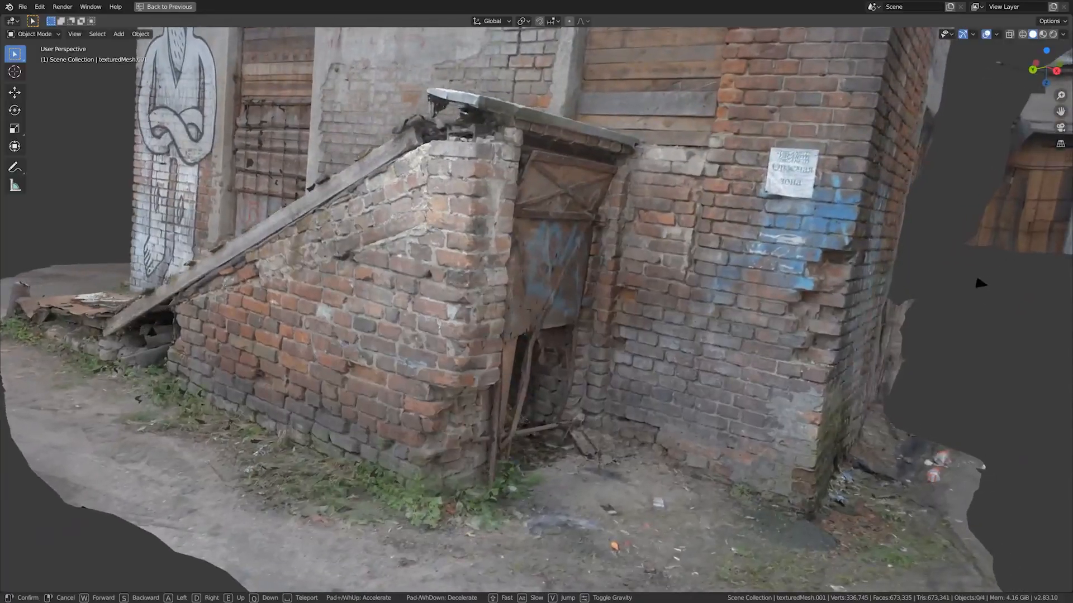
Examine the scanned for_baking building from several angles, walking into the alley between its walls
{"action": "key", "text": "d"}
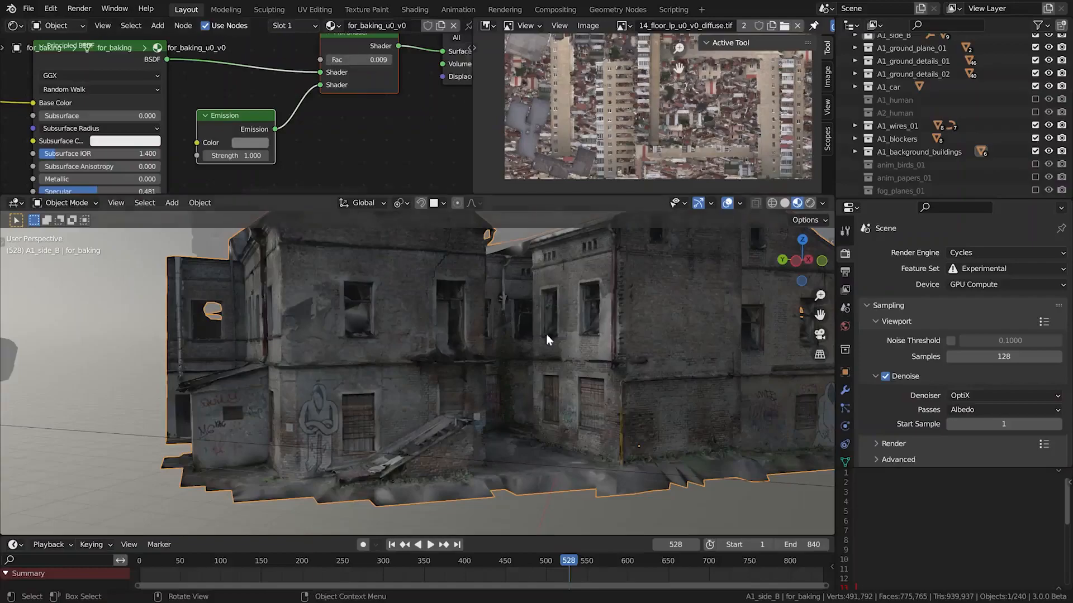
{"action": "middle_click_drag", "start_coordinate": [547, 339], "coordinate": [505, 393], "text": "alt"}
{"action": "key", "text": "shift+grave"}
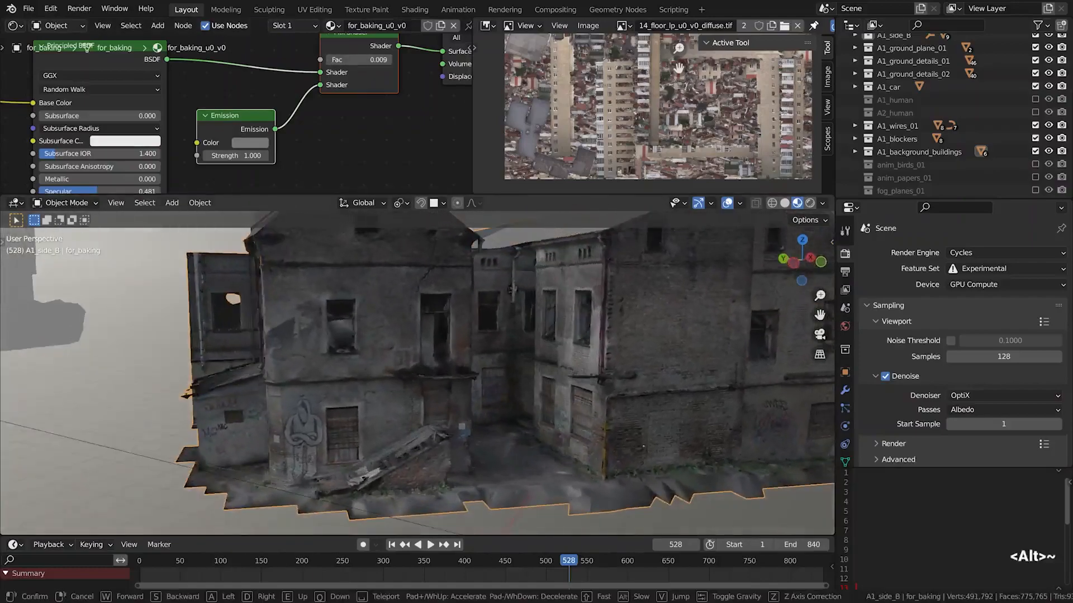
{"action": "key", "text": "w"}
{"action": "key", "text": "d"}
{"action": "key", "text": "d"}
{"action": "key", "text": "d"}
{"action": "key", "text": "d"}
{"action": "key", "text": "d"}
{"action": "key", "text": "d"}
{"action": "key", "text": "d"}
{"action": "key", "text": "d"}
{"action": "key", "text": "d"}
{"action": "key", "text": "d"}
{"action": "key", "text": "d"}
{"action": "key", "text": "d"}
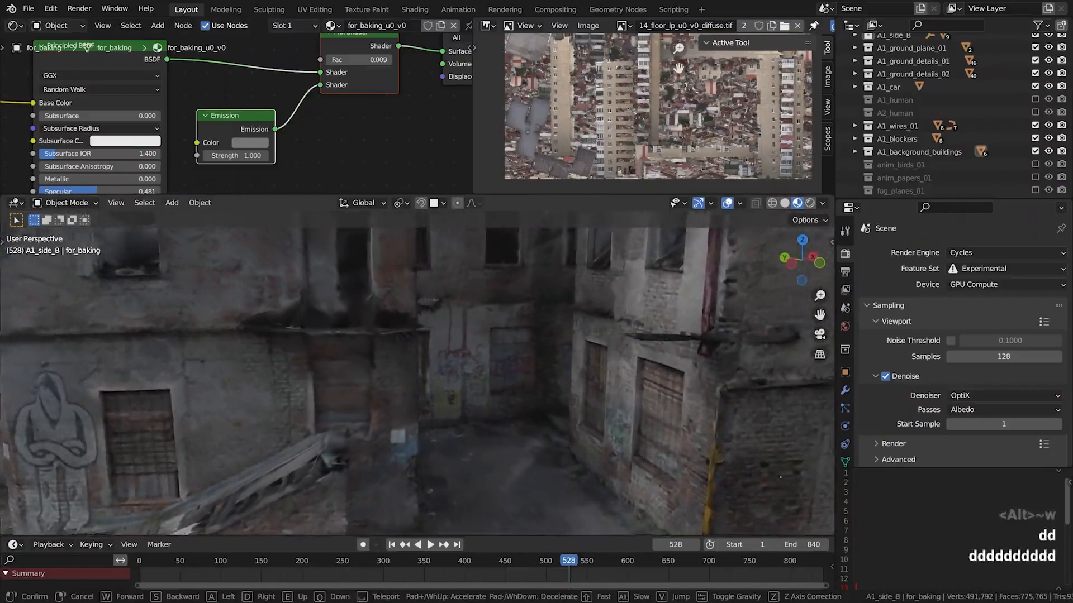
{"action": "key", "text": "d"}
{"action": "key", "text": "a"}
{"action": "key", "text": "a"}
{"action": "key", "text": "a"}
{"action": "key", "text": "w"}
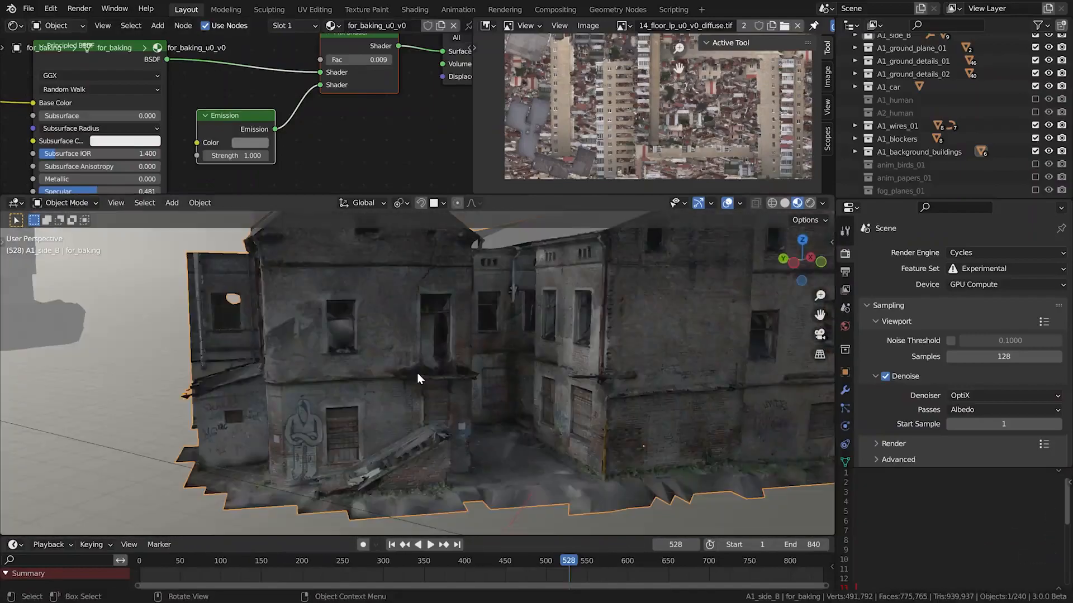
{"action": "left_click_drag", "start_coordinate": [414, 371], "coordinate": [459, 364], "text": "alt"}
{"action": "left_click_drag", "start_coordinate": [459, 363], "coordinate": [483, 362], "text": "alt"}
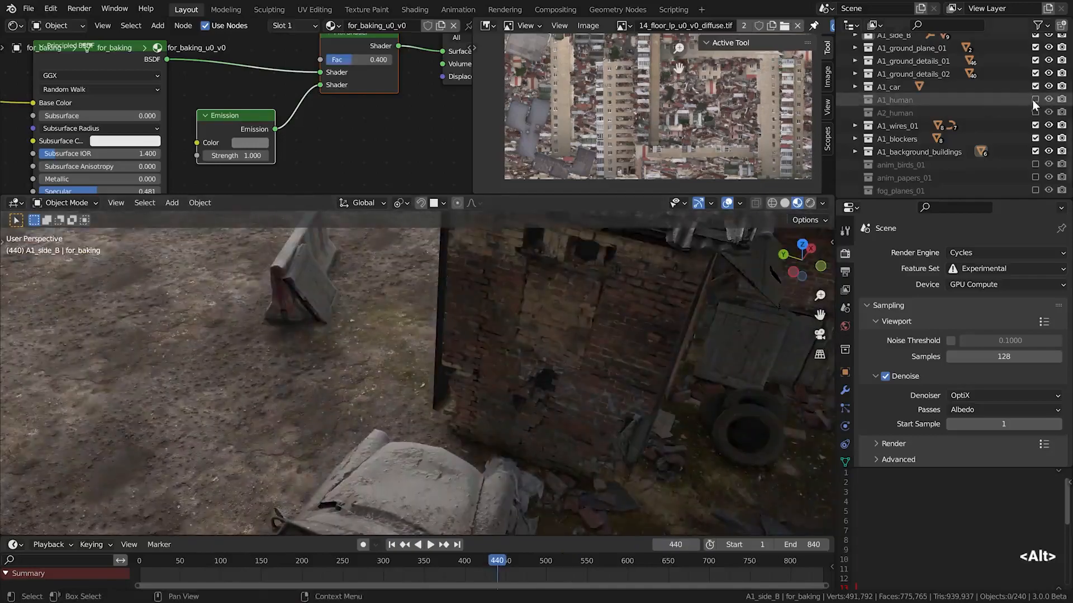
Enable the A1_human collection and put the standing man's armature into Pose Mode
{"action": "left_click", "coordinate": [1034, 99]}
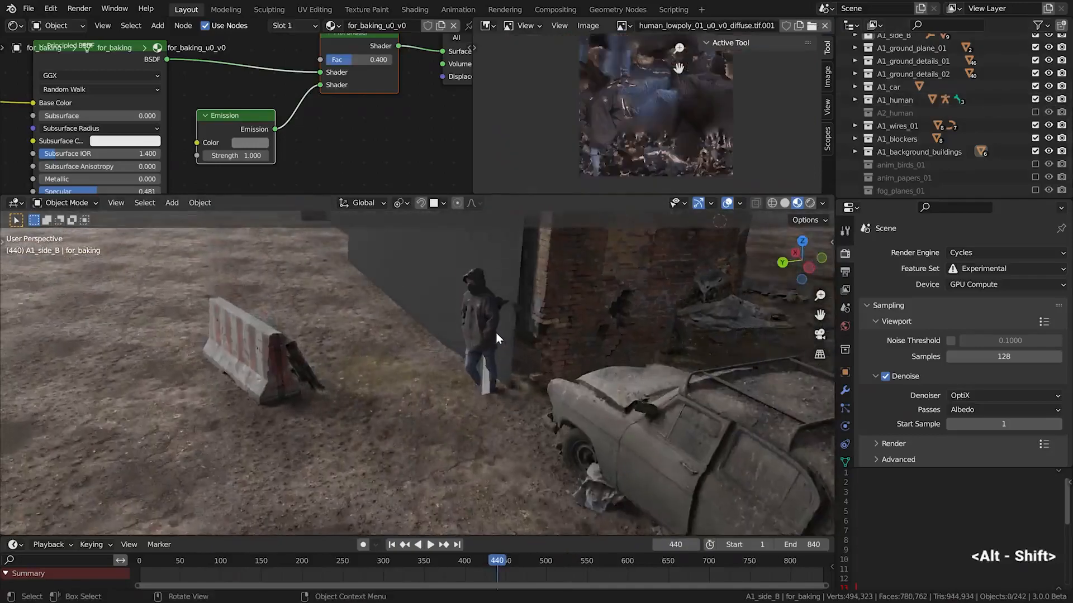
{"action": "left_click_drag", "start_coordinate": [495, 333], "coordinate": [468, 434], "text": "alt"}
{"action": "left_click", "coordinate": [467, 426]}
{"action": "left_click", "coordinate": [65, 203]}
{"action": "left_click", "coordinate": [68, 248]}
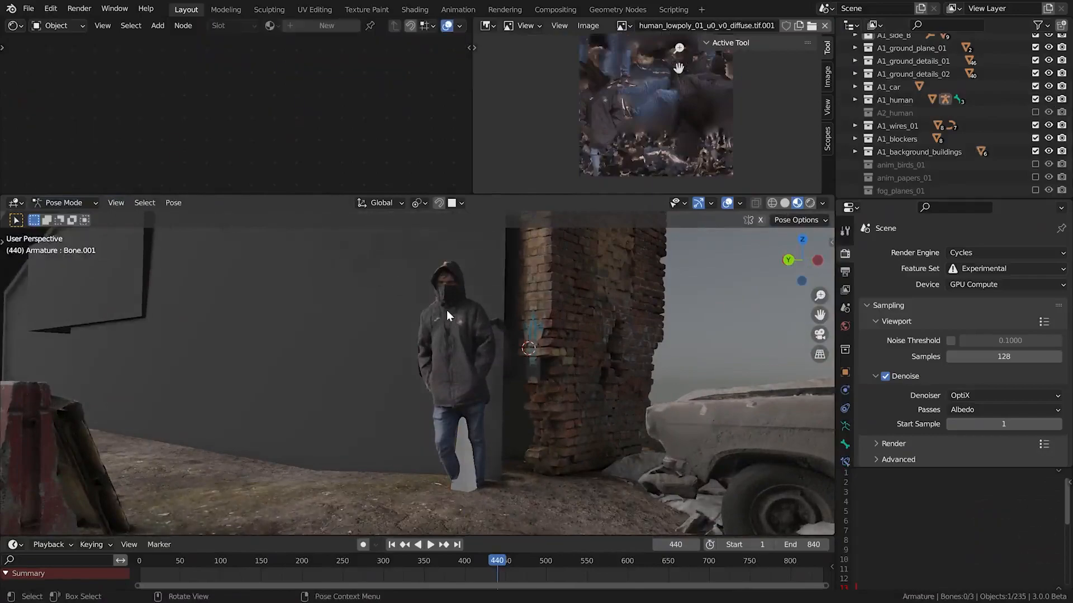
{"action": "key", "text": "ctrl+Tab"}
{"action": "key", "text": "ctrl+Tab"}
Try bending the standing man's head bone and rotating his chest bone, viewing the bones through X-ray
{"action": "key", "text": "alt+z"}
{"action": "left_click", "coordinate": [455, 286]}
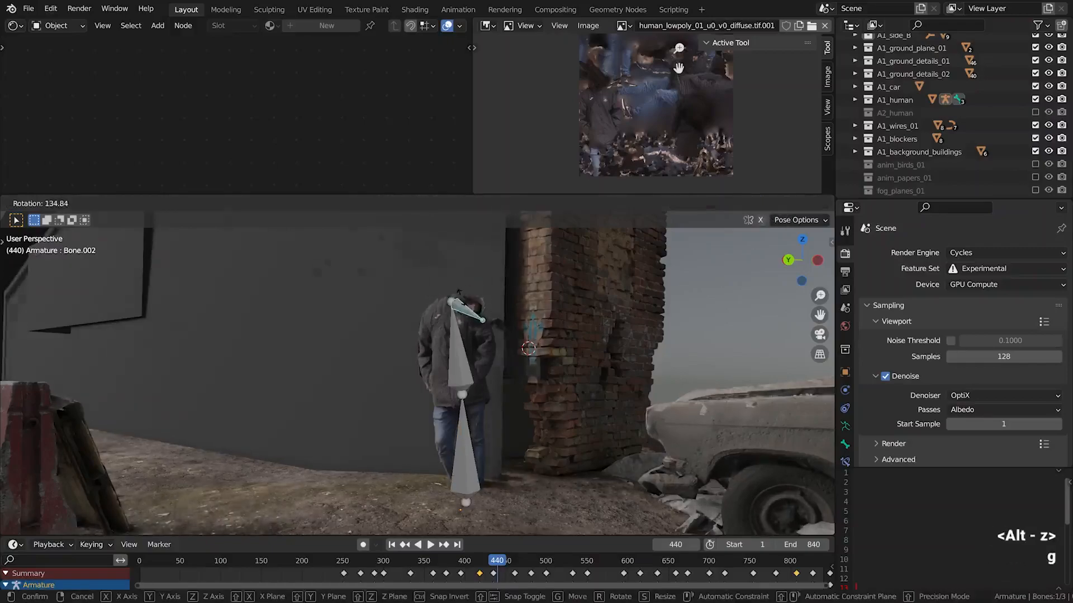
{"action": "key", "text": "g"}
{"action": "left_click", "coordinate": [470, 324]}
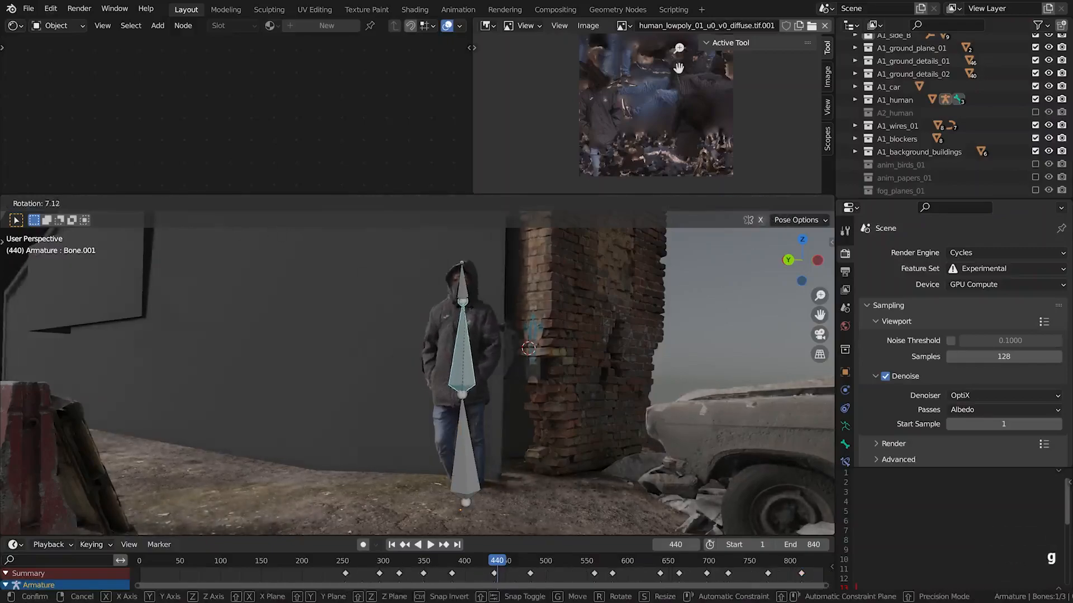
{"action": "key", "text": "r"}
{"action": "key", "text": "r"}
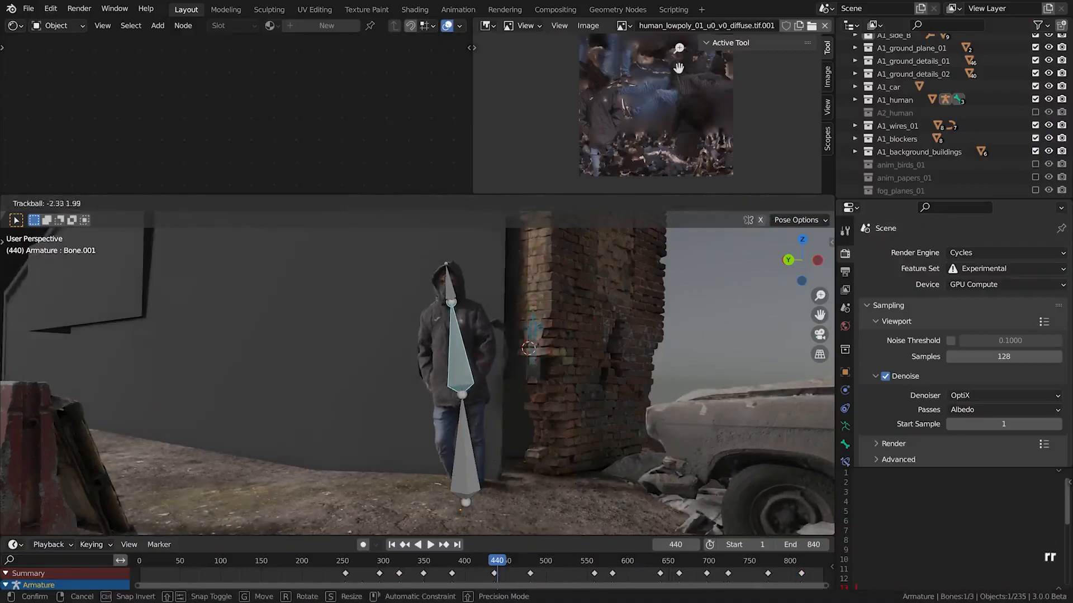
{"action": "key", "text": "alt+z"}
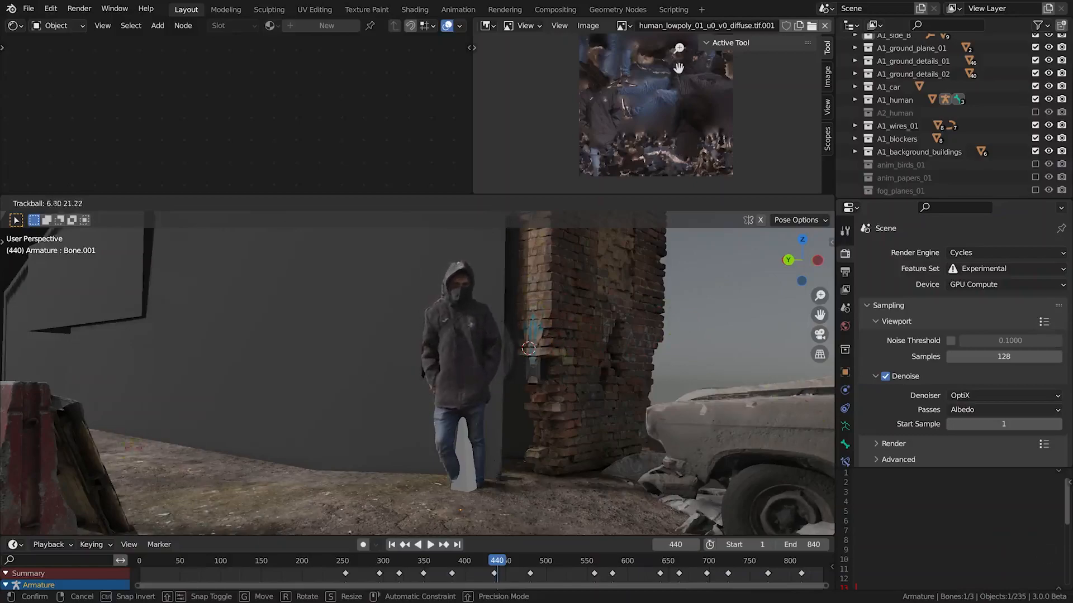
{"action": "left_click", "coordinate": [391, 442]}
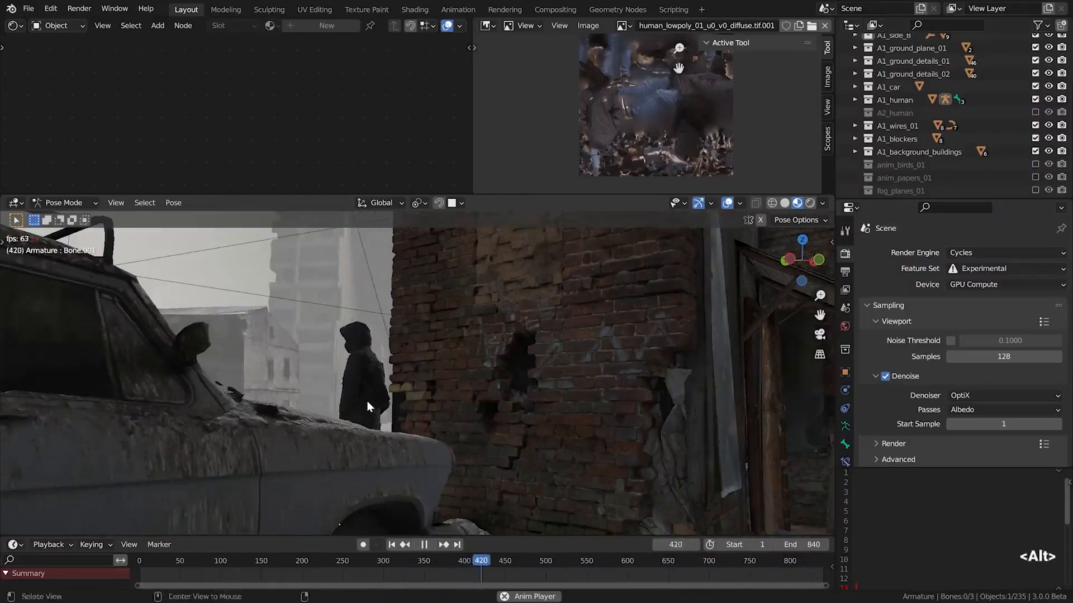
Swap the A1_human collection for A2_human and view the man seated against the door during playback, turning on X-ray
{"action": "scroll", "coordinate": [370, 401], "scroll_direction": "down", "scroll_amount": 1}
{"action": "scroll", "coordinate": [369, 402], "scroll_direction": "up", "scroll_amount": 4}
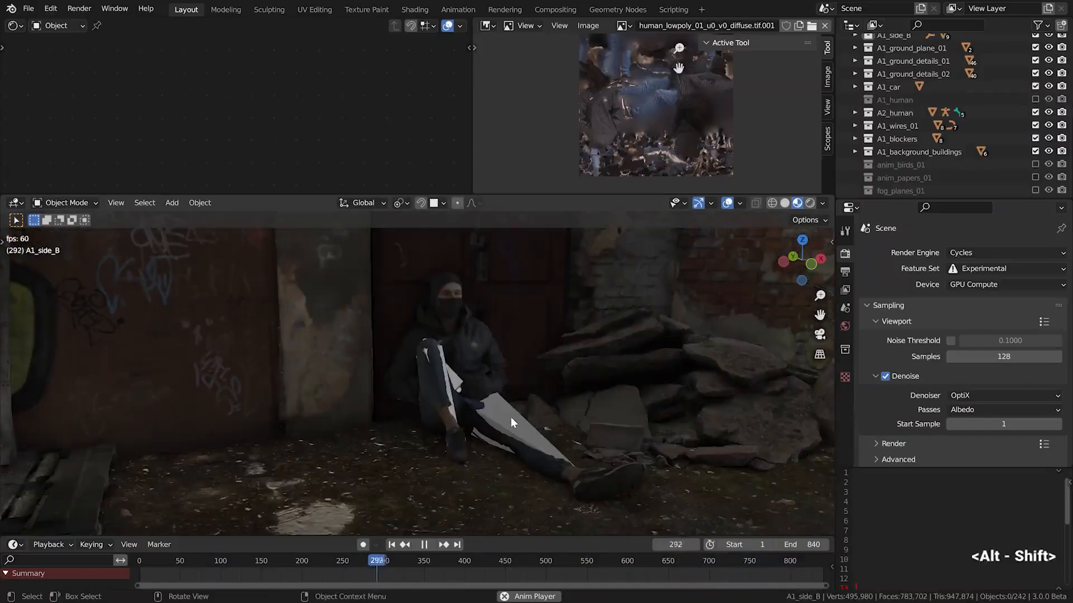
{"action": "key", "text": "alt+z"}
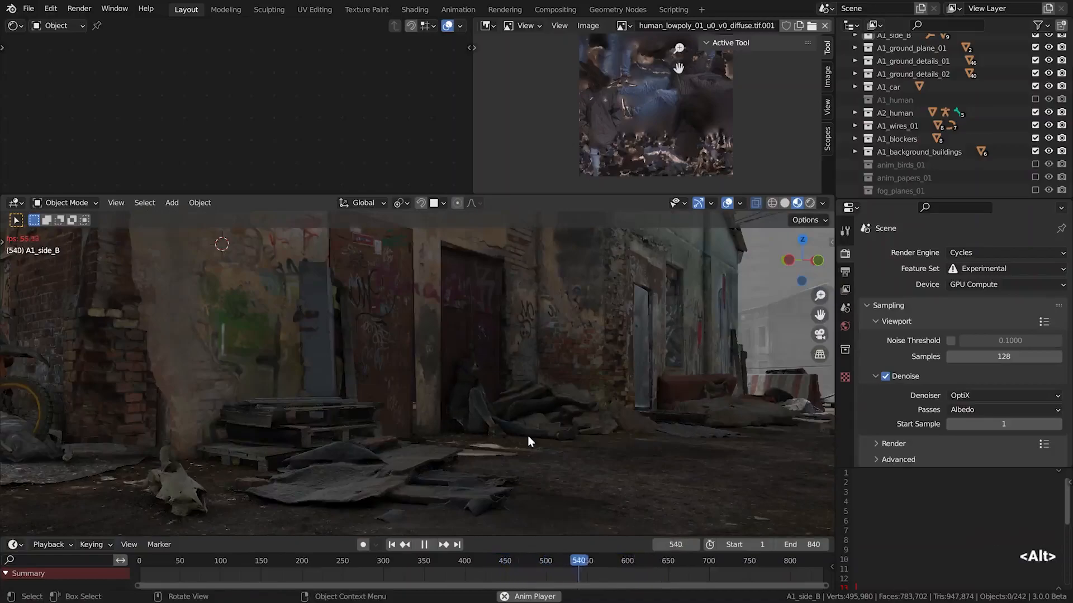
Duplicate the animal skull and move the copy horizontally toward the seated man with the Z axis locked
{"action": "left_click", "coordinate": [189, 492]}
{"action": "key", "text": "shift+d"}
{"action": "key", "text": "shift+z"}
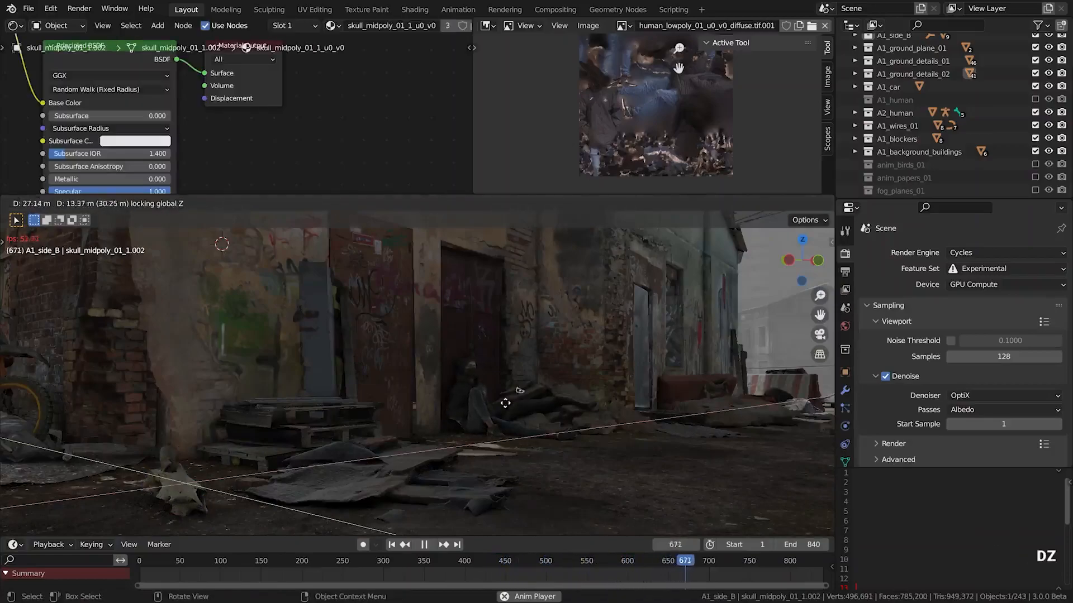
{"action": "left_click", "coordinate": [471, 439]}
Rotate the skull copy so it sits as the seated man's head, leaving nothing selected
{"action": "key", "text": "r"}
{"action": "key", "text": "r"}
{"action": "left_click", "coordinate": [419, 445]}
{"action": "key", "text": "r"}
{"action": "left_click", "coordinate": [508, 400]}
{"action": "key", "text": "alt+a"}
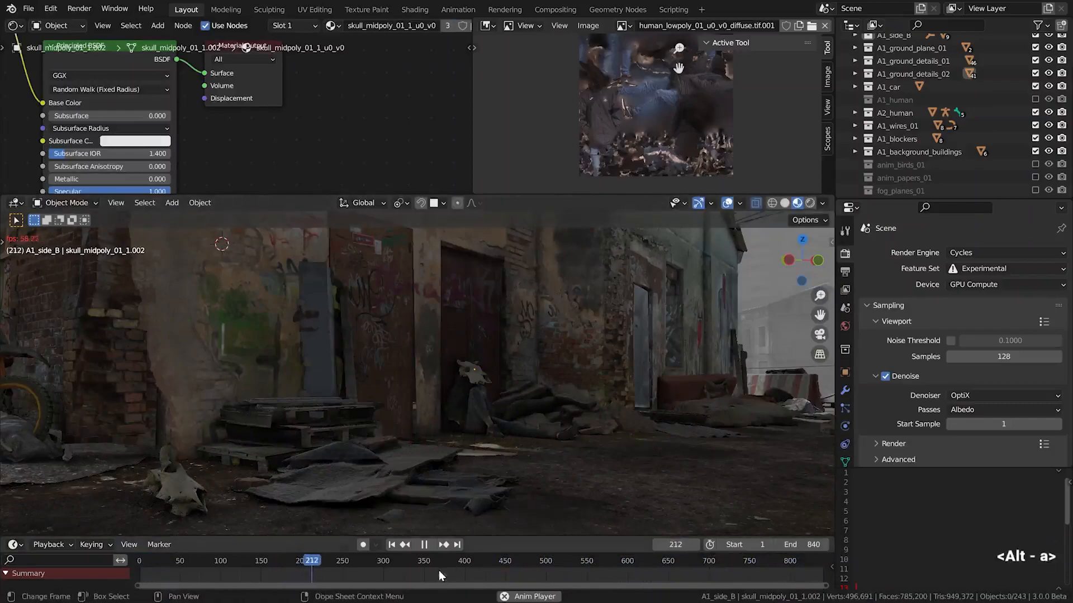
Nudge the skull copy horizontally over the seated man's head with the Z axis locked and deselect it
{"action": "left_click", "coordinate": [480, 372]}
{"action": "key", "text": "g"}
{"action": "key", "text": "shift+z"}
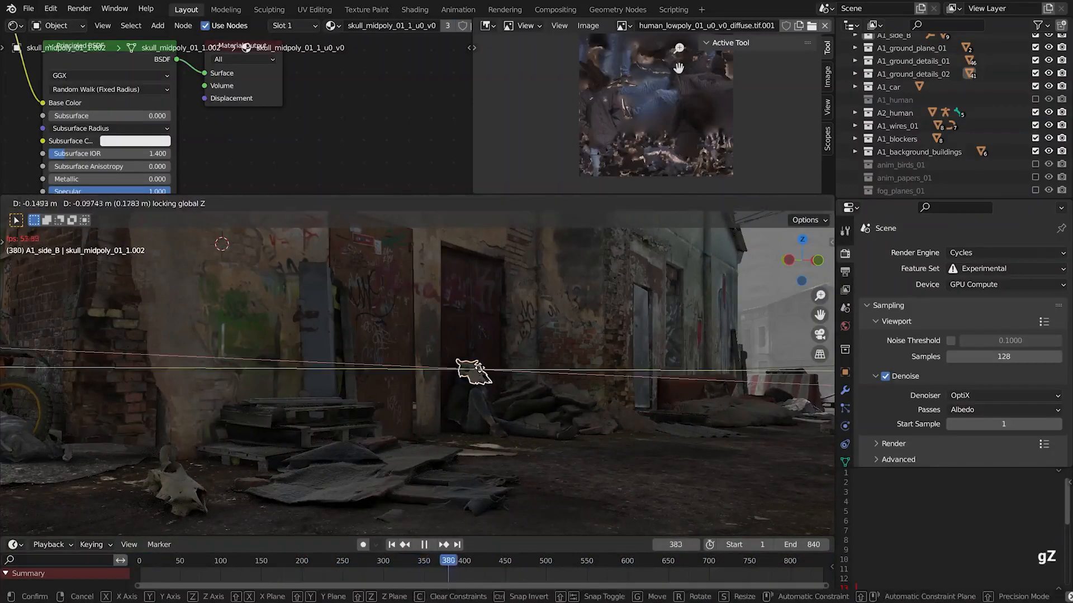
{"action": "left_click", "coordinate": [472, 377]}
{"action": "key", "text": "alt+a"}
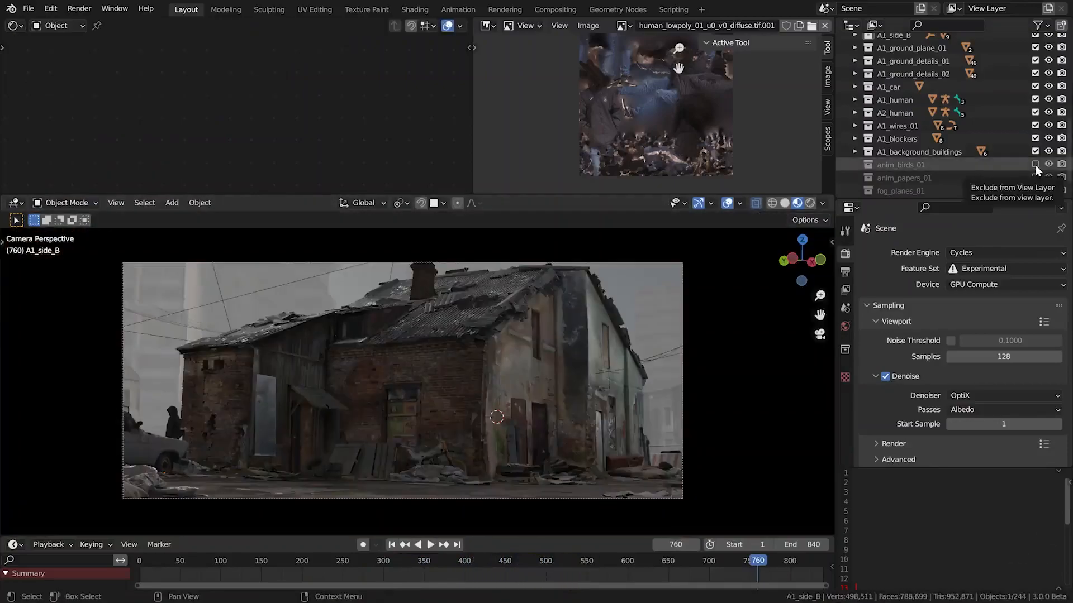
Enable the anim_birds_01 collection and preview the bird animation in the camera view
{"action": "left_click", "coordinate": [1034, 165]}
{"action": "left_click_drag", "start_coordinate": [177, 564], "coordinate": [444, 564]}
{"action": "key", "text": "shift+space"}
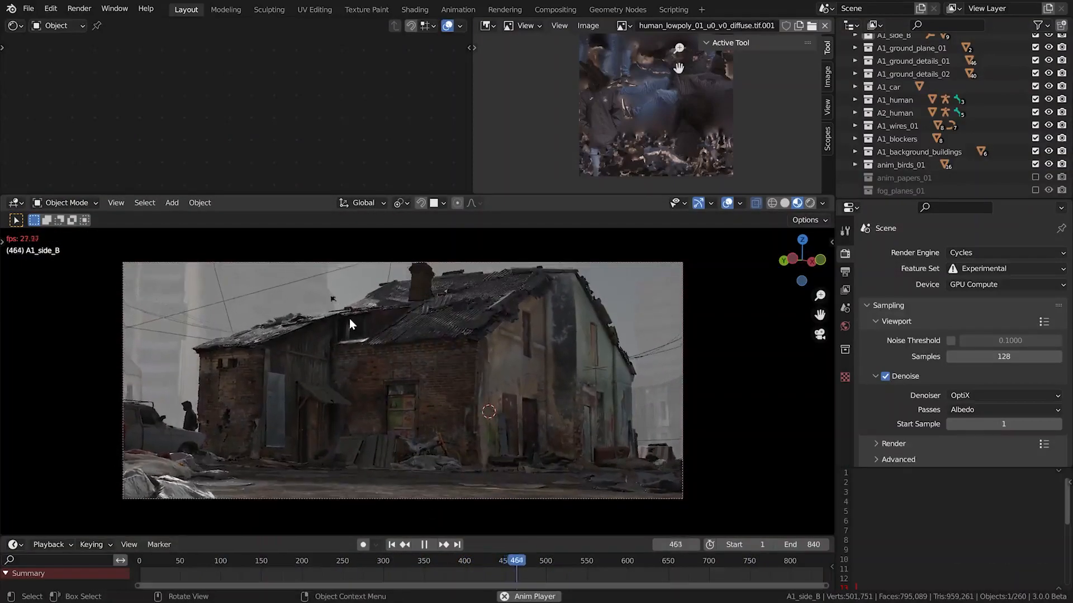
{"action": "key", "text": "shift+space"}
{"action": "left_click_drag", "start_coordinate": [545, 568], "coordinate": [651, 569]}
Select a bird in the sky and view the flying flock from outside the camera during playback
{"action": "left_click", "coordinate": [243, 276]}
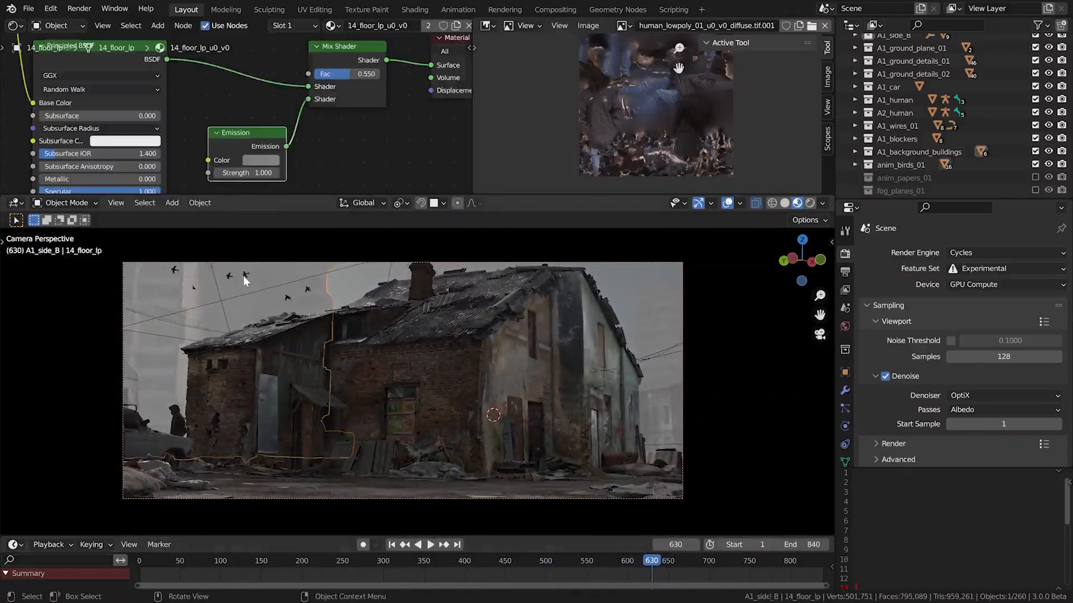
{"action": "left_click", "coordinate": [243, 276]}
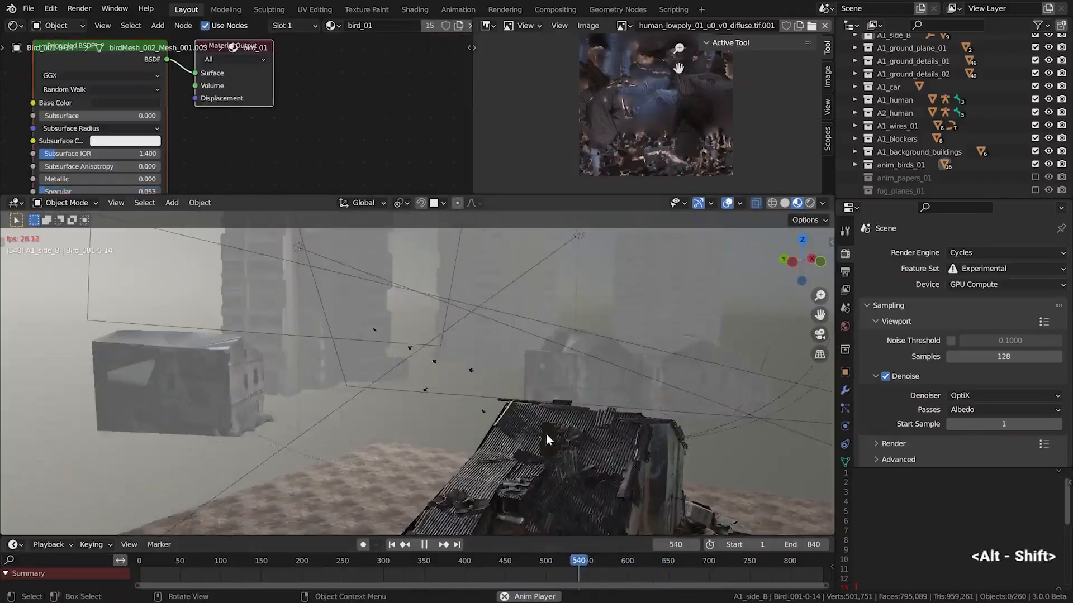
{"action": "left_click_drag", "start_coordinate": [545, 433], "coordinate": [534, 407], "text": "alt"}
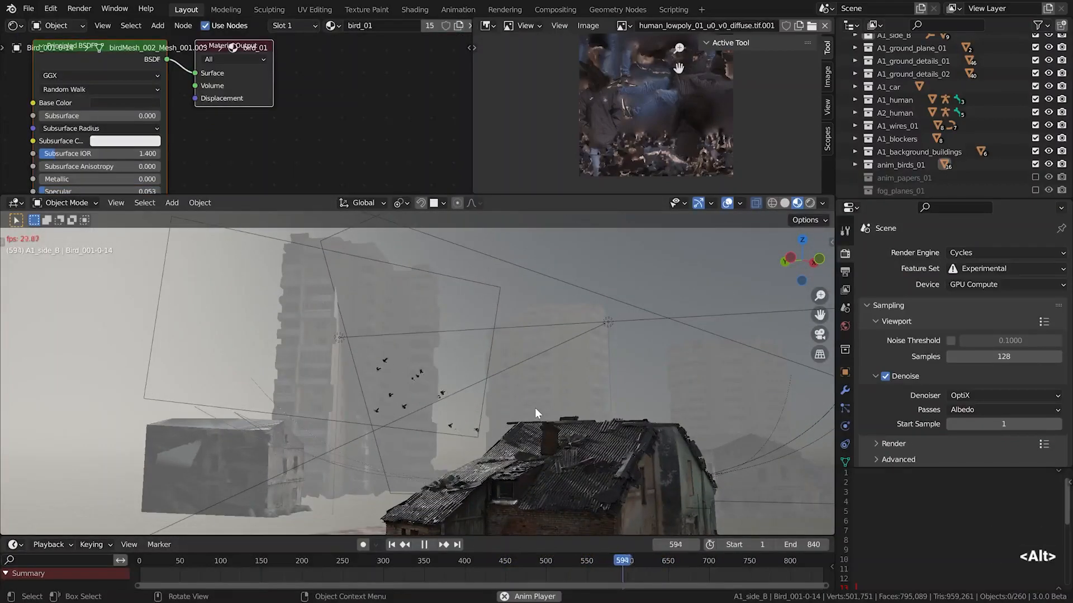
Enable the anim_papers_01 collection and inspect the paper blowing across the ground during playback, ending stopped in the camera view
{"action": "key", "text": "shift+space"}
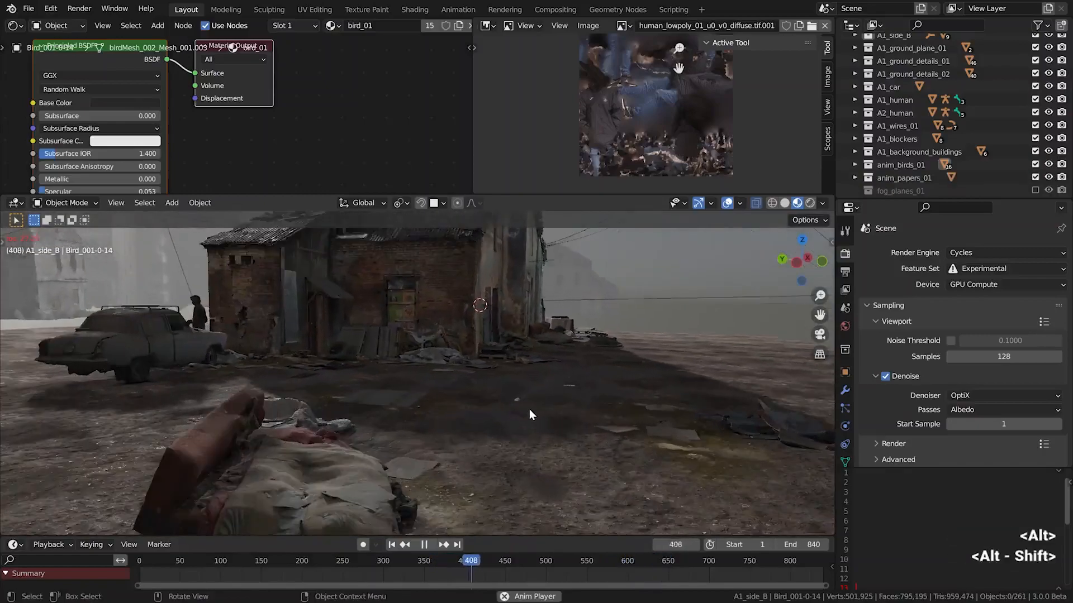
{"action": "left_click_drag", "start_coordinate": [528, 409], "coordinate": [518, 401], "text": "alt"}
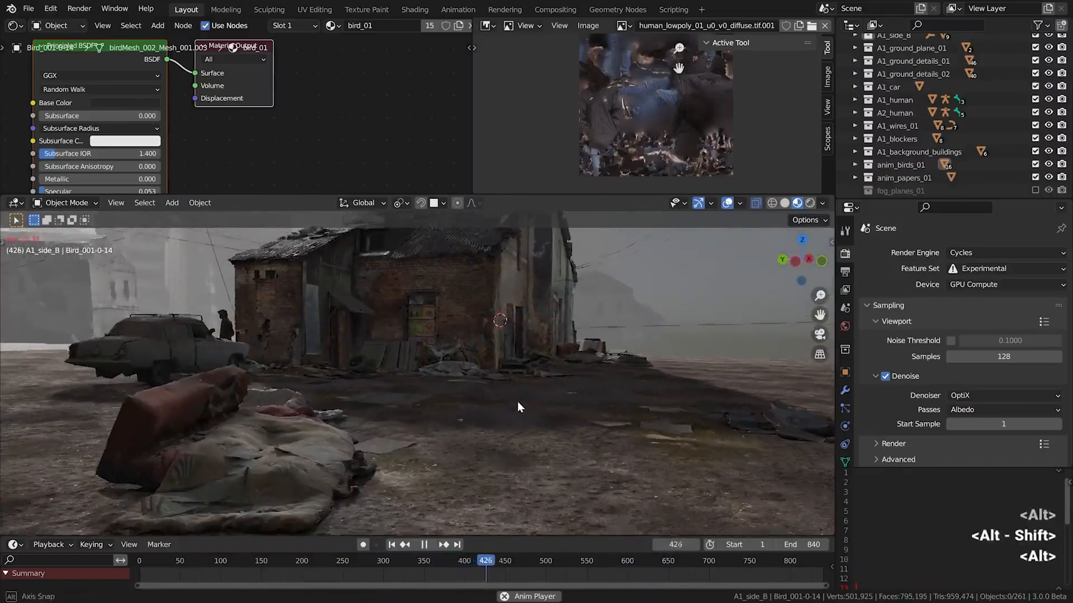
{"action": "scroll", "coordinate": [435, 450], "scroll_direction": "up", "scroll_amount": 3}
{"action": "scroll", "coordinate": [364, 427], "scroll_direction": "down", "scroll_amount": 1}
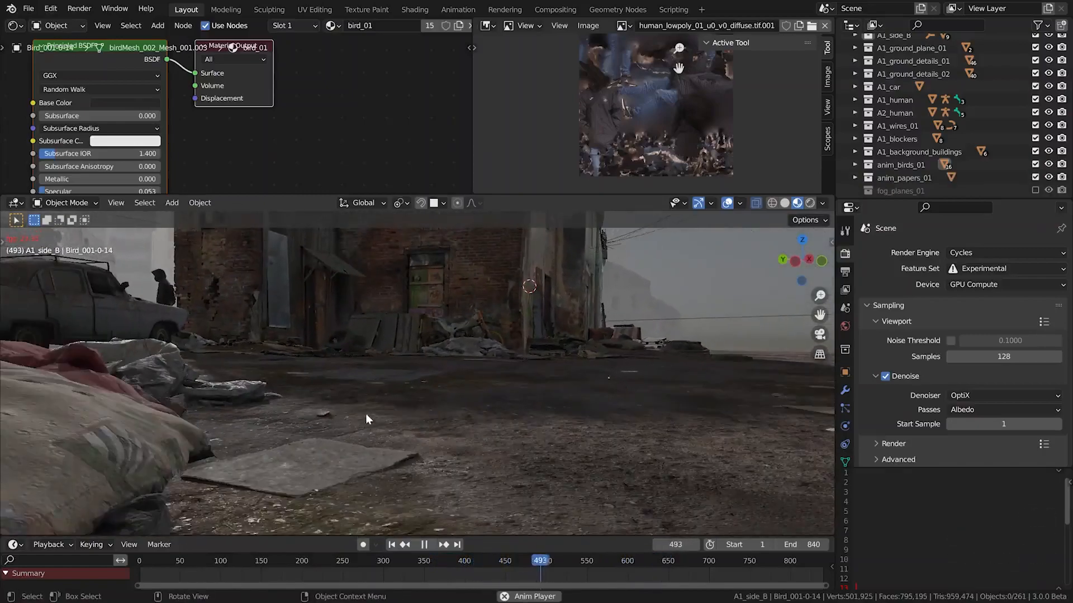
{"action": "left_click_drag", "start_coordinate": [305, 407], "coordinate": [306, 414], "text": "alt"}
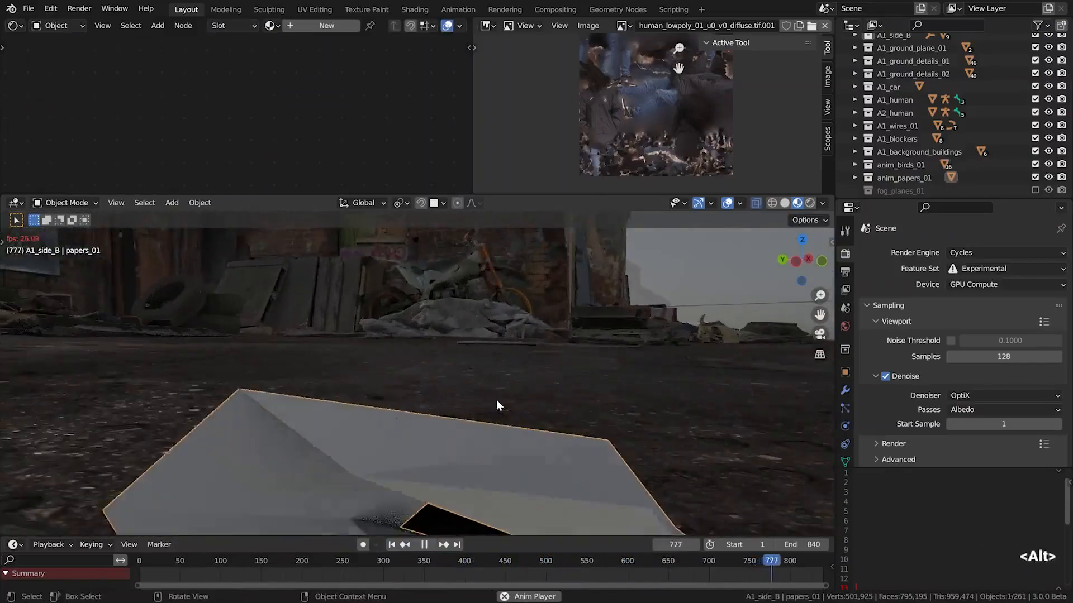
{"action": "left_click_drag", "start_coordinate": [496, 399], "coordinate": [317, 496], "text": "alt"}
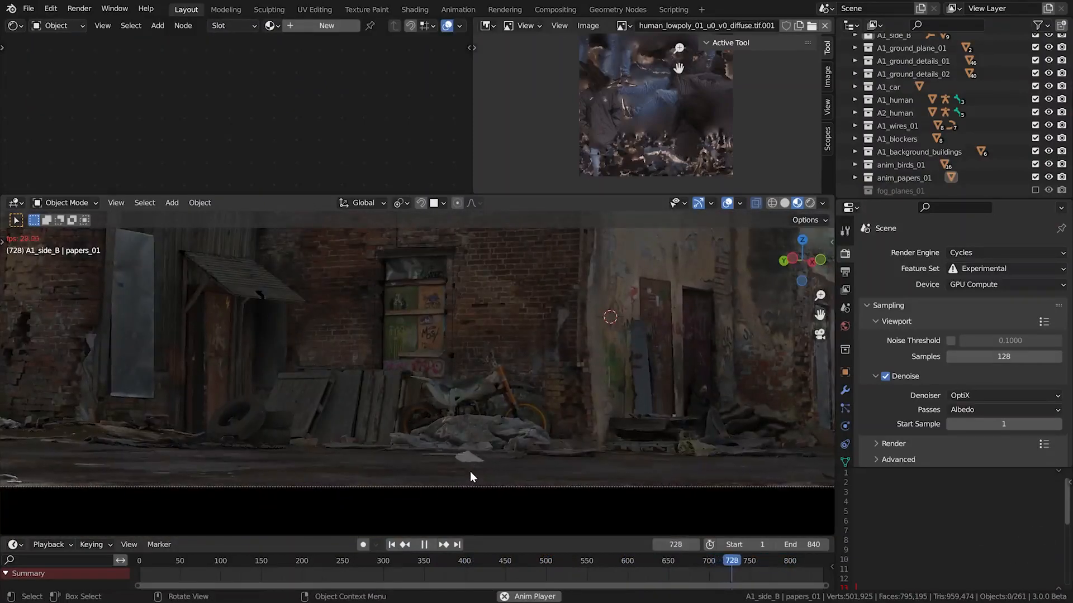
{"action": "scroll", "coordinate": [470, 473], "scroll_direction": "down", "scroll_amount": 2}
{"action": "key", "text": "Insert"}
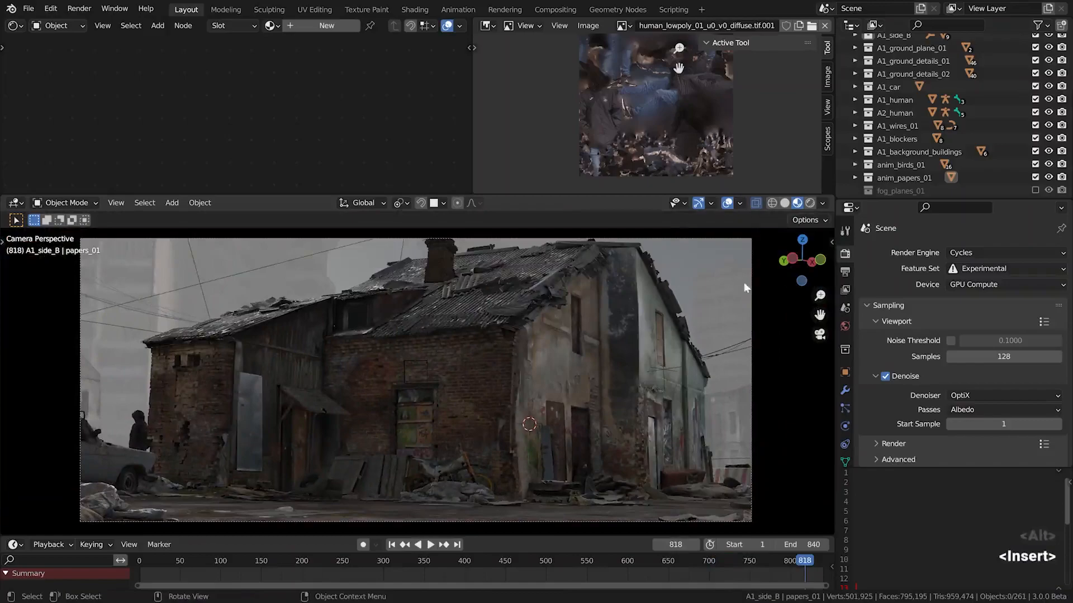
Enable the fog_planes_01 collection and select the large fog plane in front of the house, leaving its position unchanged
{"action": "left_click", "coordinate": [1034, 190]}
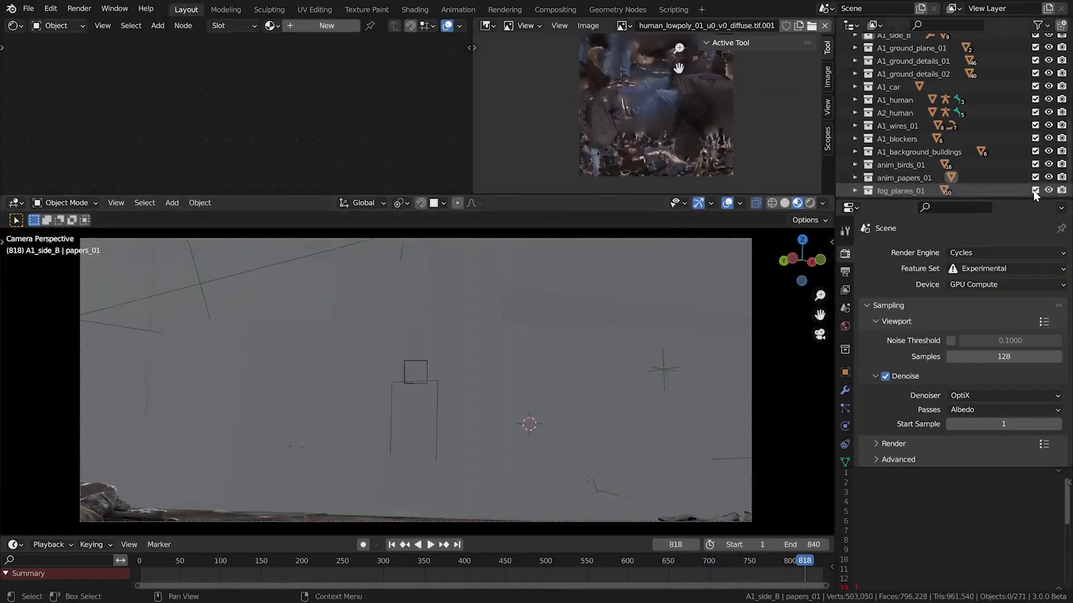
{"action": "left_click", "coordinate": [669, 408]}
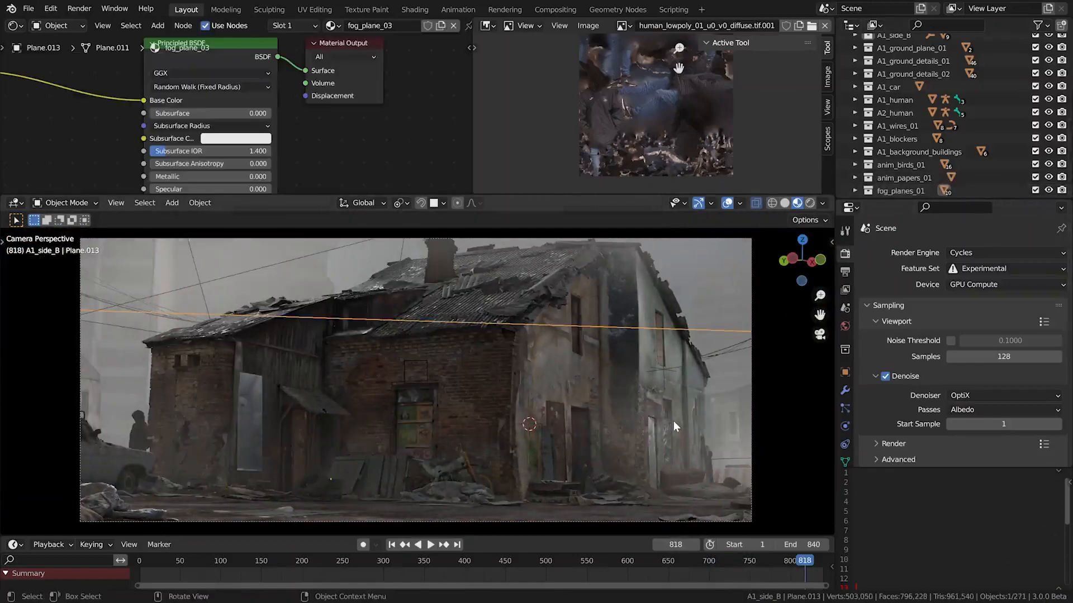
{"action": "key", "text": "g"}
{"action": "left_click", "coordinate": [607, 396]}
Try brightening the fog plane's ColorRamp stop at 0.080 to value 1.000 and moving the plane to exaggerate the fog
{"action": "key", "text": "shift+F5"}
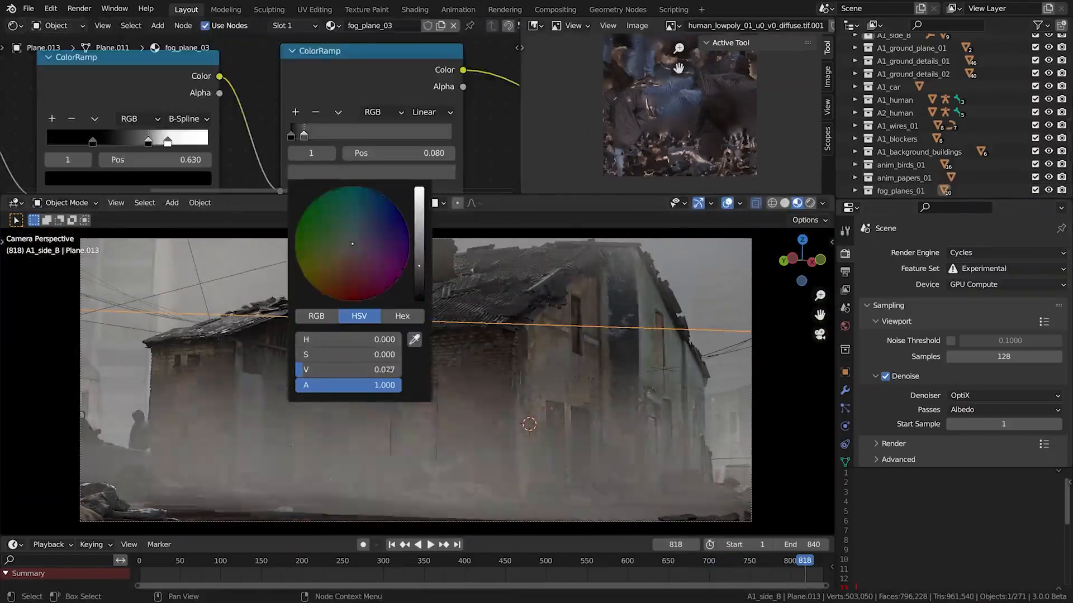
{"action": "left_click_drag", "start_coordinate": [358, 370], "coordinate": [402, 369]}
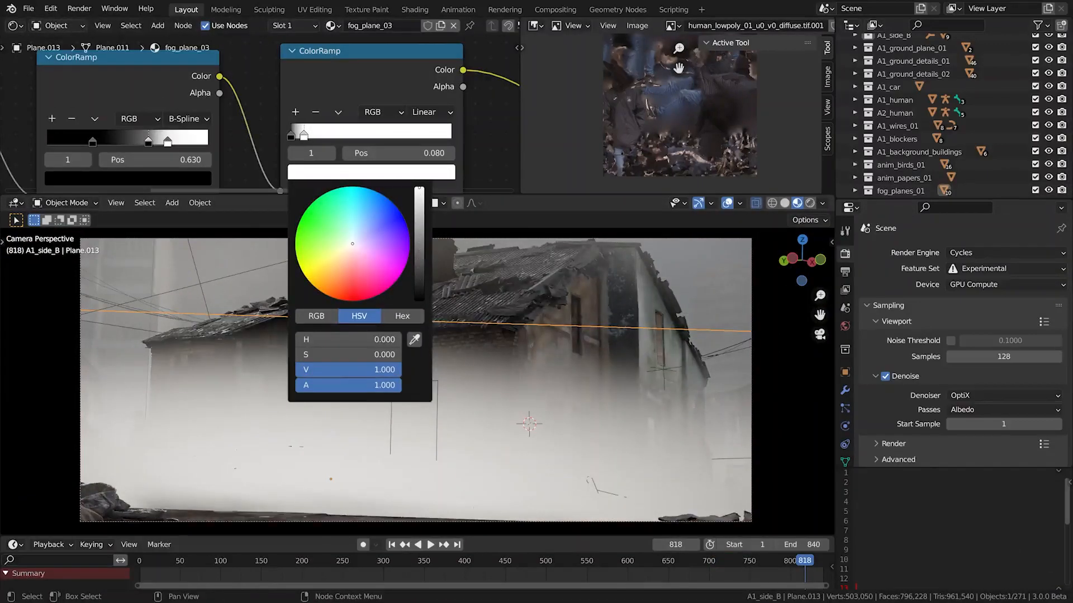
{"action": "key", "text": "g"}
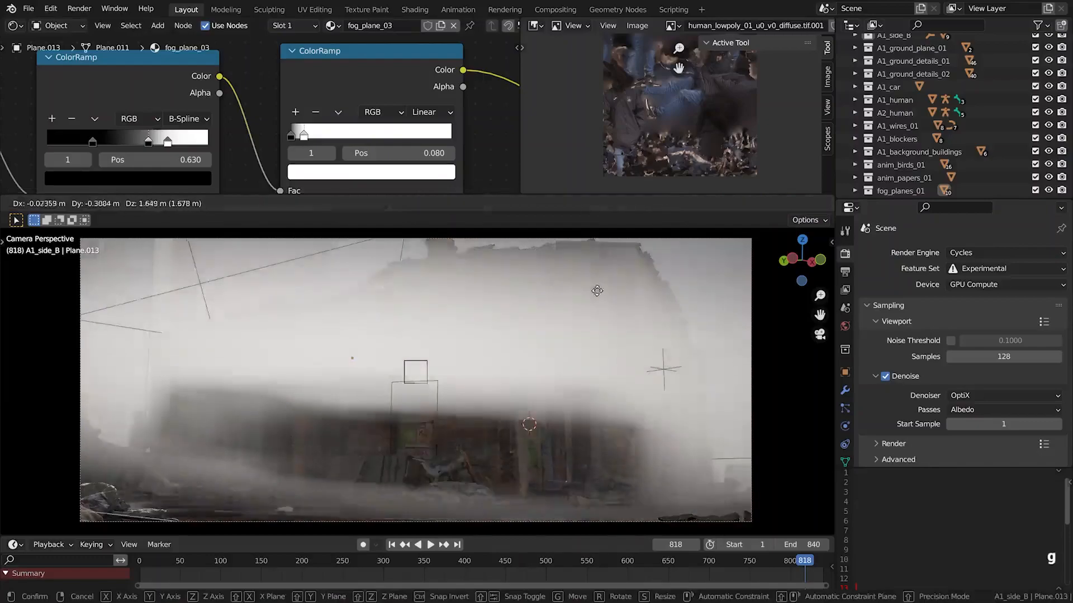
{"action": "key", "text": "ctrl+z"}
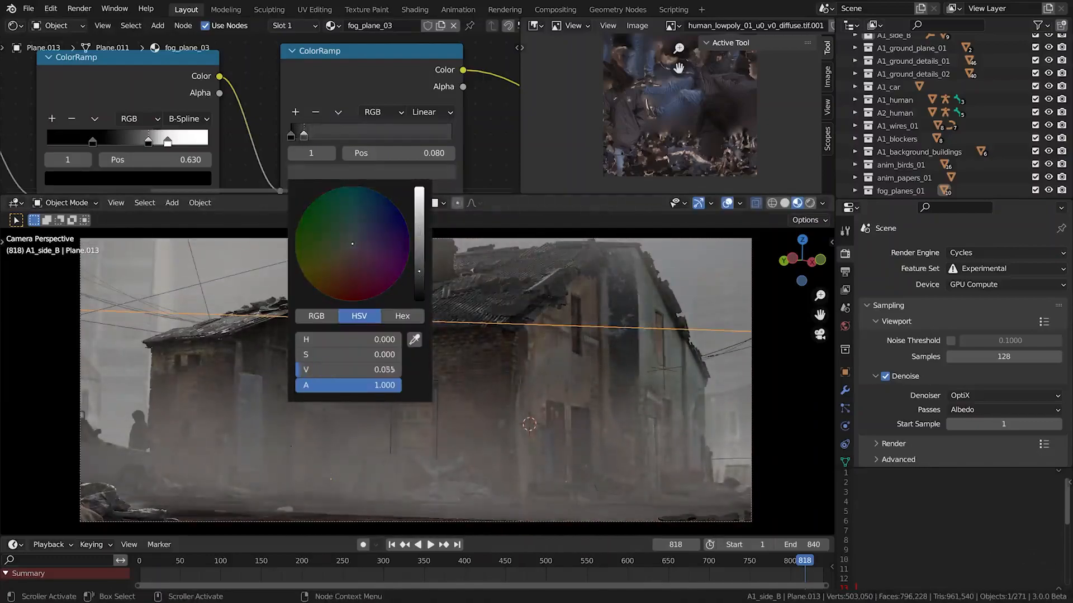
{"action": "right_click", "coordinate": [588, 411]}
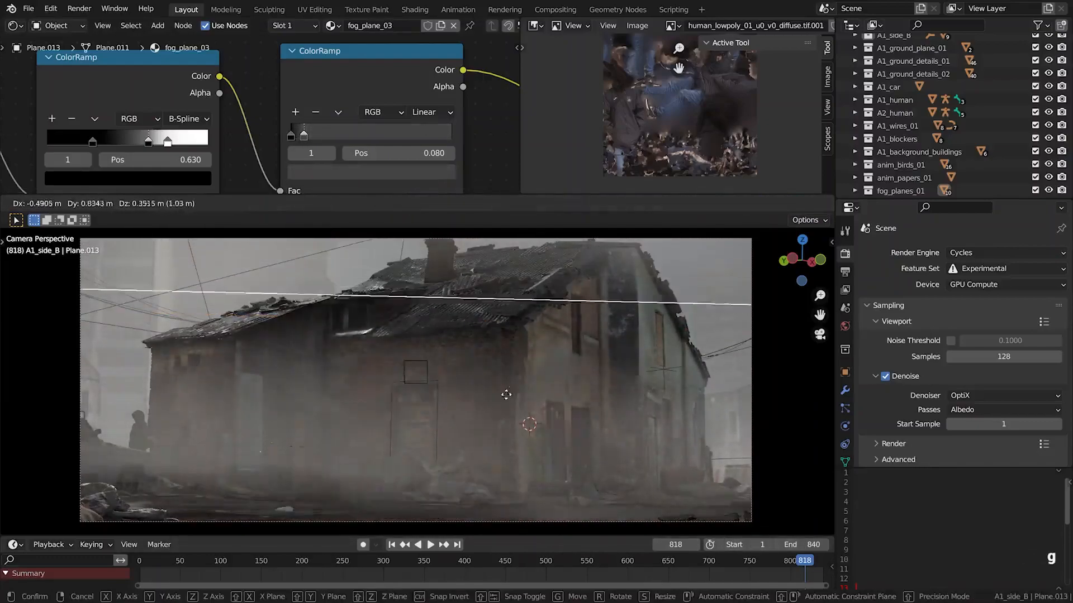
{"action": "key", "text": "ctrl+z"}
Show the scene in a second 3D viewport, select several fog planes around the house and try moving them together
{"action": "key", "text": "shift+F5"}
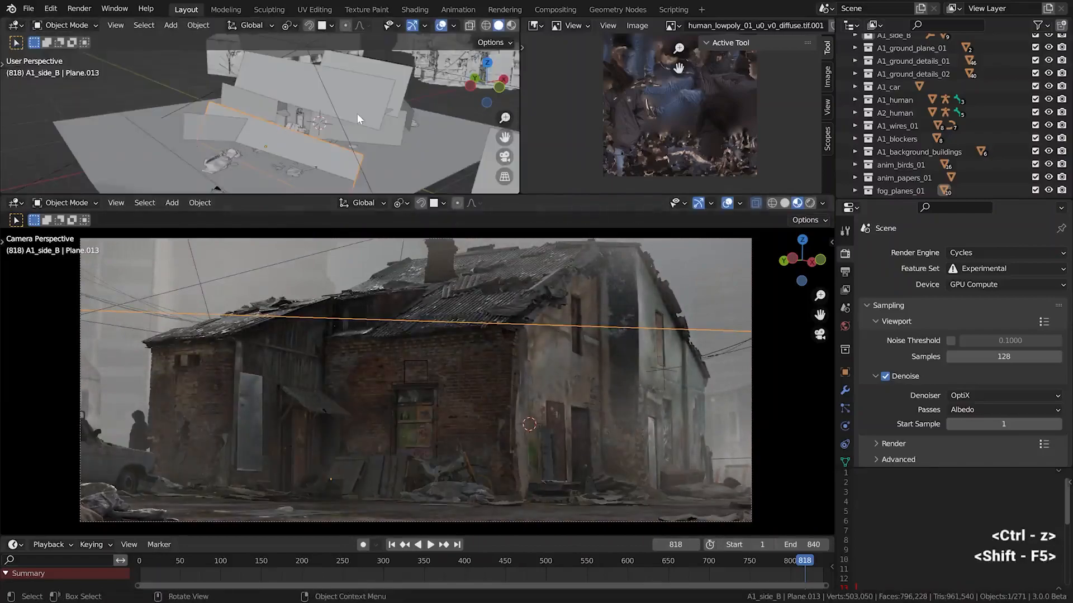
{"action": "left_click", "coordinate": [381, 88]}
{"action": "key", "text": "g"}
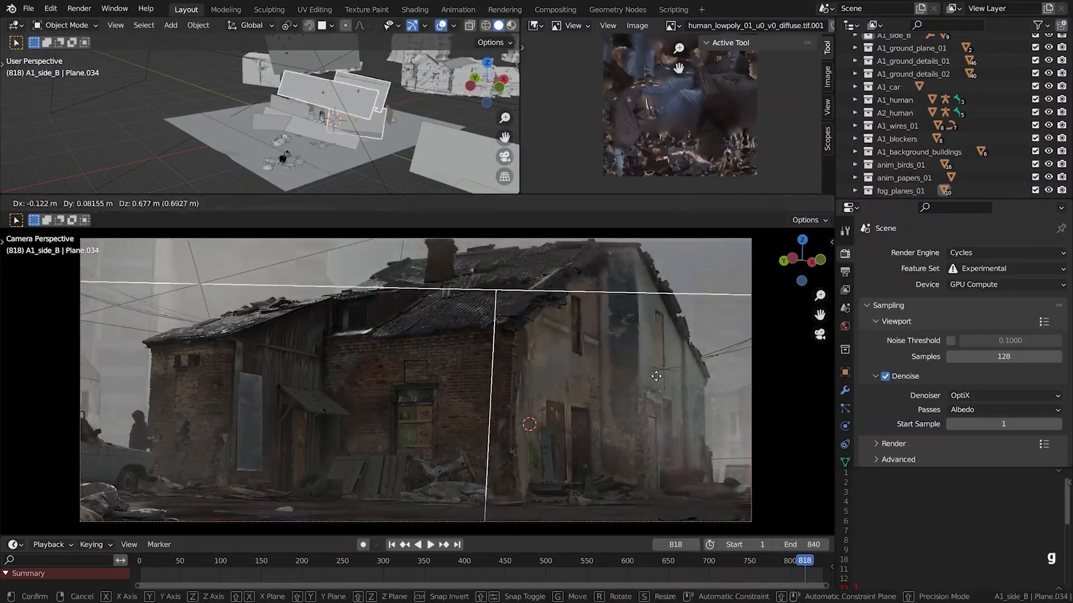
{"action": "left_click", "coordinate": [712, 408]}
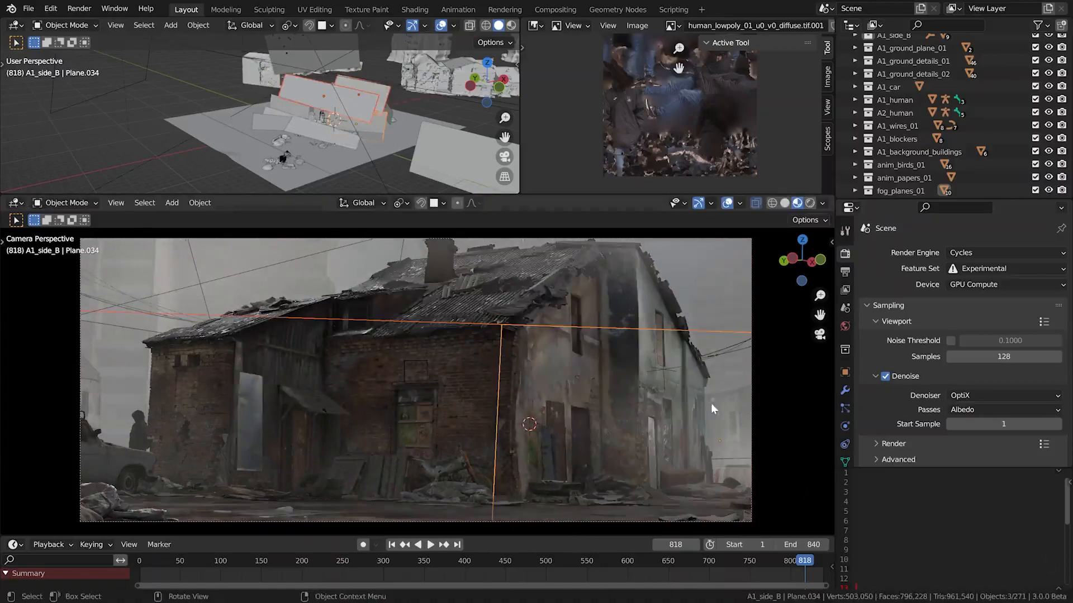
Try moving the raised fog plane between the house and the background towers
{"action": "scroll", "coordinate": [363, 151], "scroll_direction": "down", "scroll_amount": 2}
{"action": "left_click_drag", "start_coordinate": [356, 88], "coordinate": [334, 95], "text": "alt"}
{"action": "key", "text": "g"}
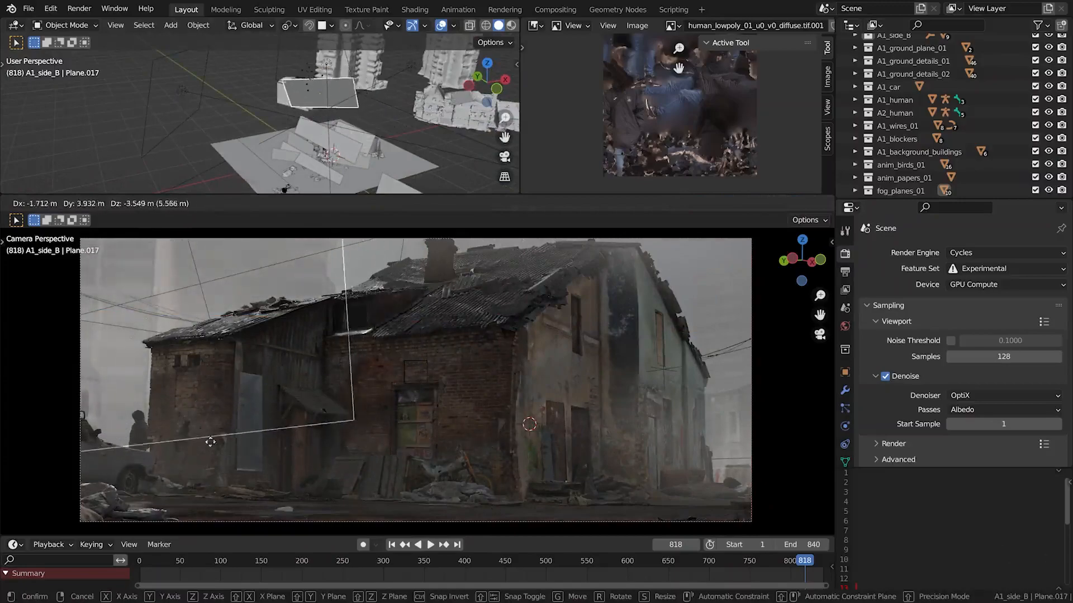
{"action": "left_click", "coordinate": [270, 379]}
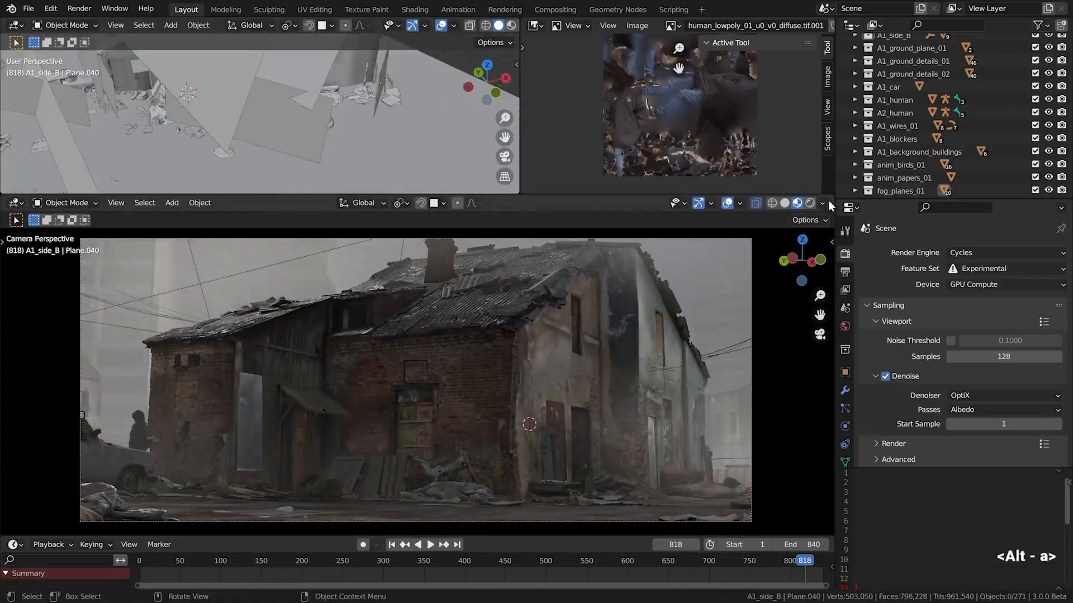
Disable the fog_planes_01 collection and enable the fog_volume collection
{"action": "scroll", "coordinate": [899, 175], "scroll_direction": "down", "scroll_amount": 2}
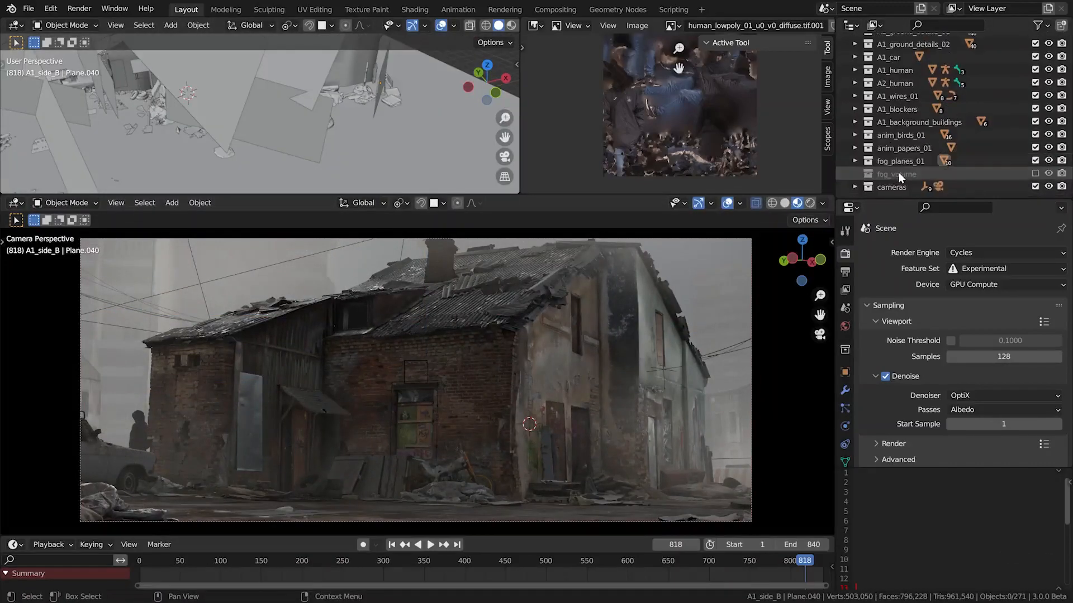
{"action": "left_click", "coordinate": [1035, 160]}
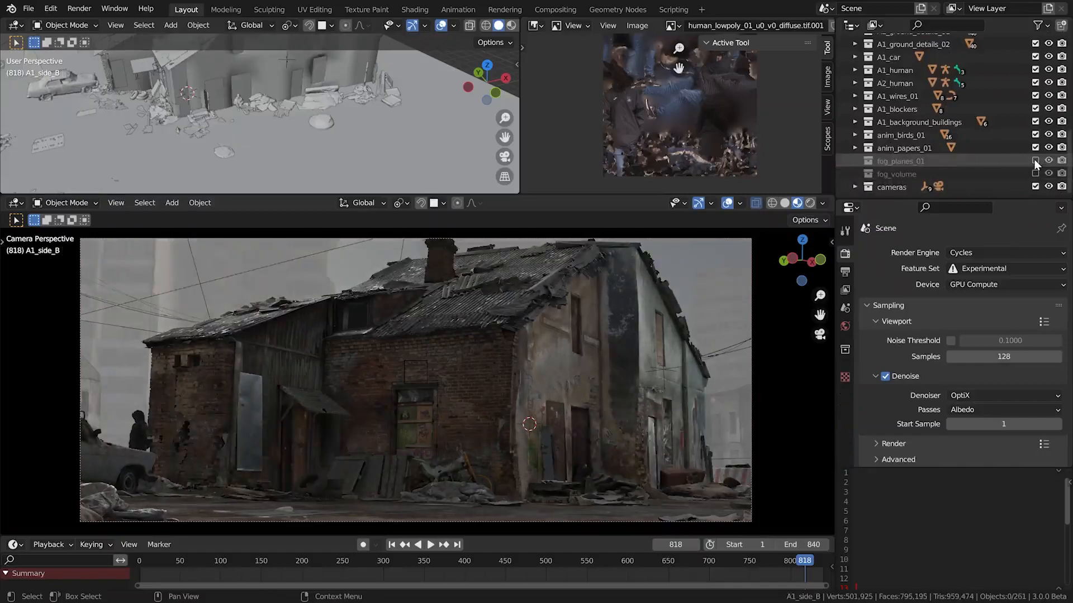
{"action": "left_click", "coordinate": [1035, 173]}
{"action": "scroll", "coordinate": [319, 102], "scroll_direction": "down", "scroll_amount": 9}
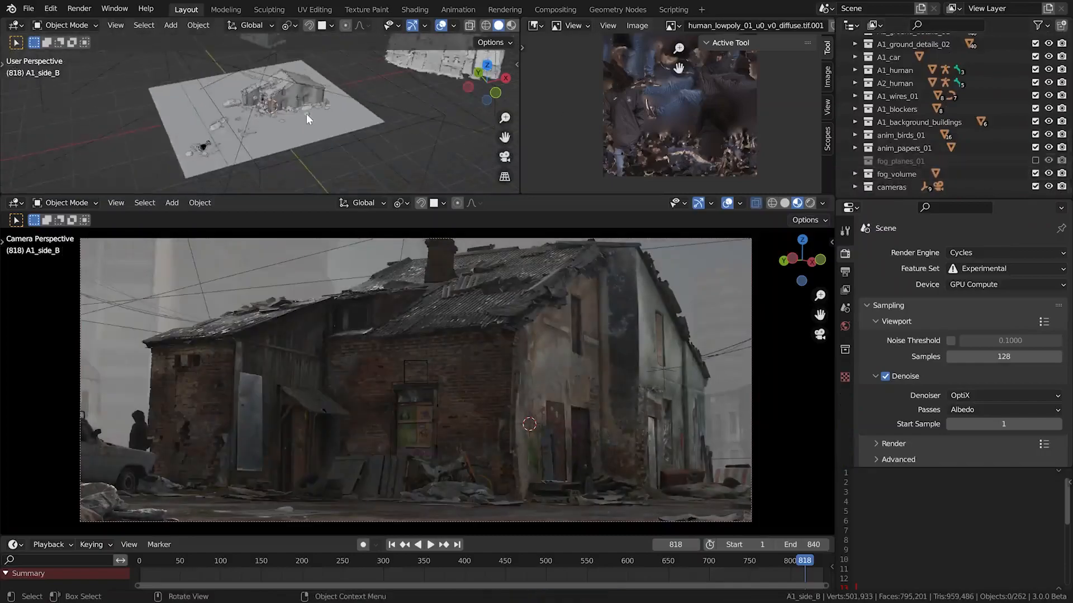
Select the fog volume box around the scene, try moving it, and show its material nodes in the shader editor
{"action": "left_click", "coordinate": [377, 147]}
{"action": "key", "text": "g"}
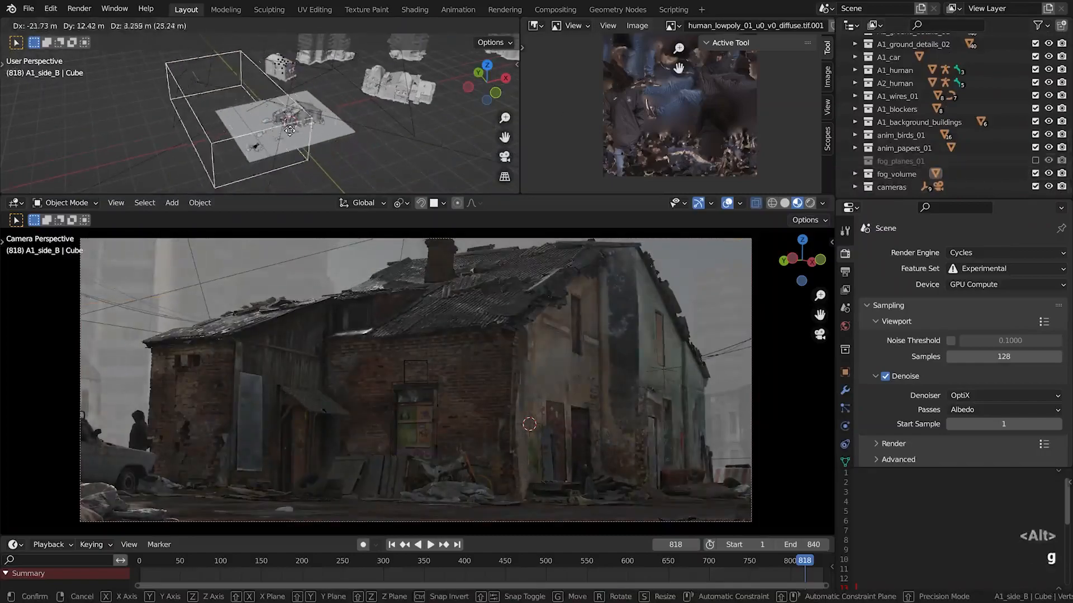
{"action": "right_click", "coordinate": [468, 172]}
{"action": "key", "text": "shift+F3"}
{"action": "key", "text": "KP_Decimal"}
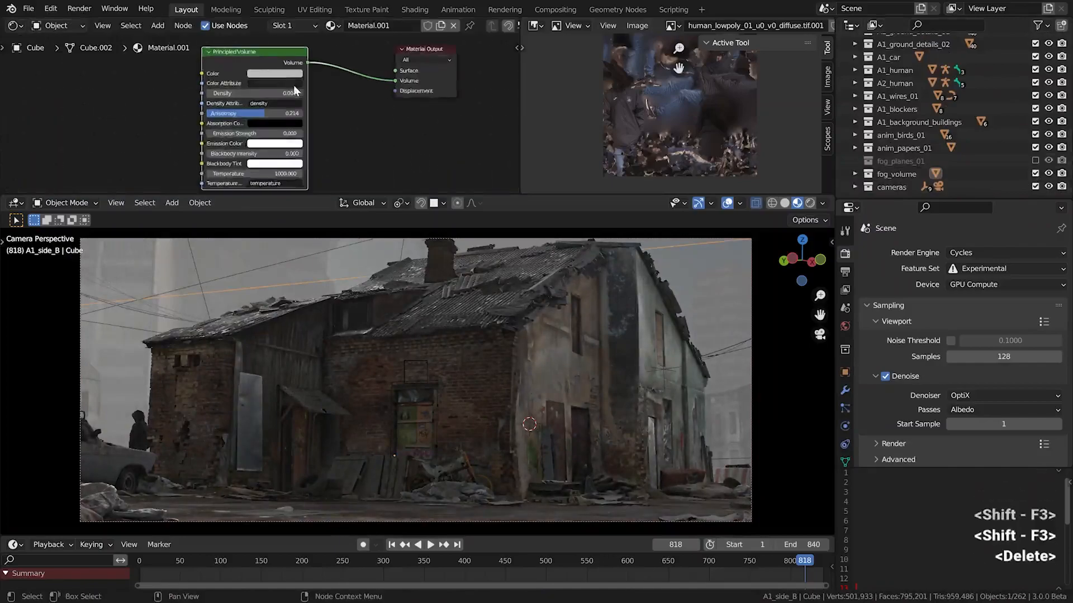
Try raising the Principled Volume density to 0.064 and clear the selection
{"action": "scroll", "coordinate": [297, 84], "scroll_direction": "up", "scroll_amount": 4}
{"action": "middle_click_drag", "start_coordinate": [297, 84], "coordinate": [332, 98]}
{"action": "scroll", "coordinate": [322, 104], "scroll_direction": "up", "scroll_amount": 2}
{"action": "left_click_drag", "start_coordinate": [322, 108], "coordinate": [352, 108]}
{"action": "key", "text": "alt+a"}
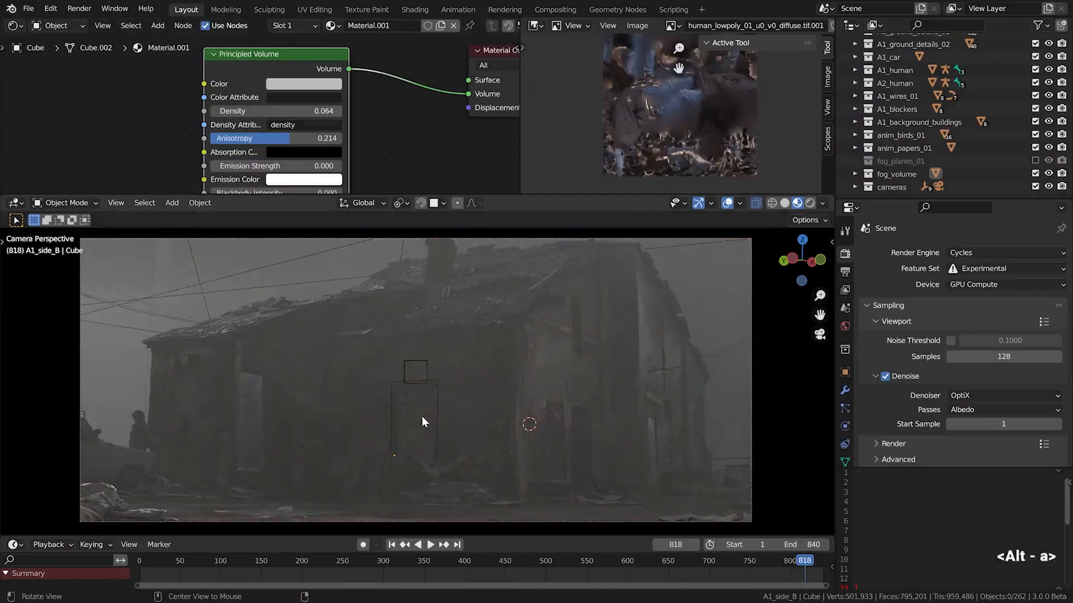
Jump to an earlier frame and play the camera animation to examine the dense volumetric fog
{"action": "left_click_drag", "start_coordinate": [519, 556], "coordinate": [212, 556]}
{"action": "key", "text": "shift+space"}
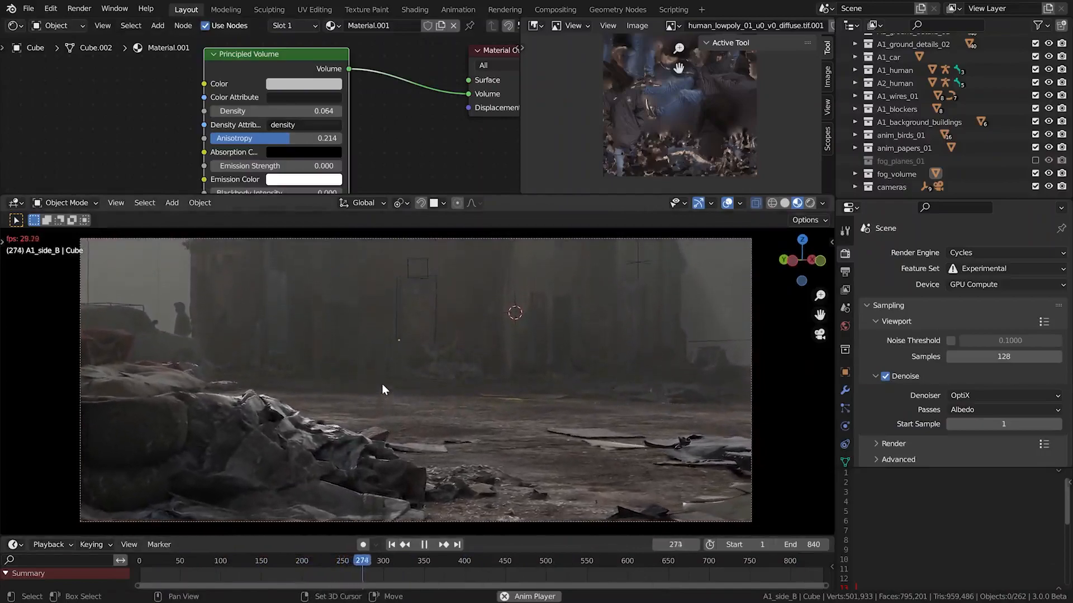
{"action": "key", "text": "shift+space"}
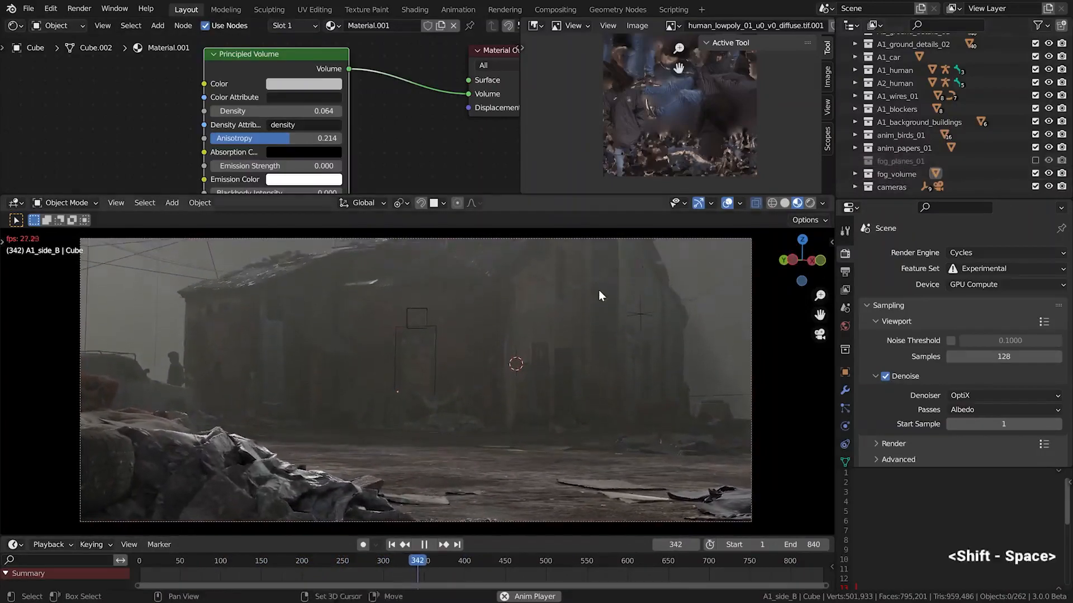
Undo the fog density increase, try another density change and undo it as well
{"action": "key", "text": "ctrl+z"}
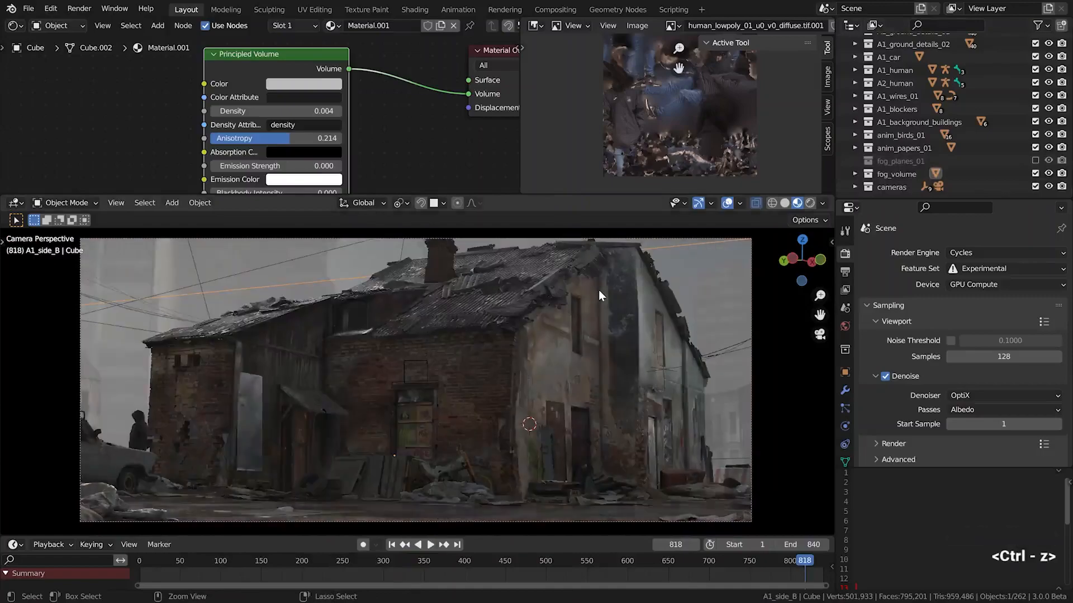
{"action": "left_click_drag", "start_coordinate": [324, 111], "coordinate": [342, 110]}
{"action": "key", "text": "ctrl+z"}
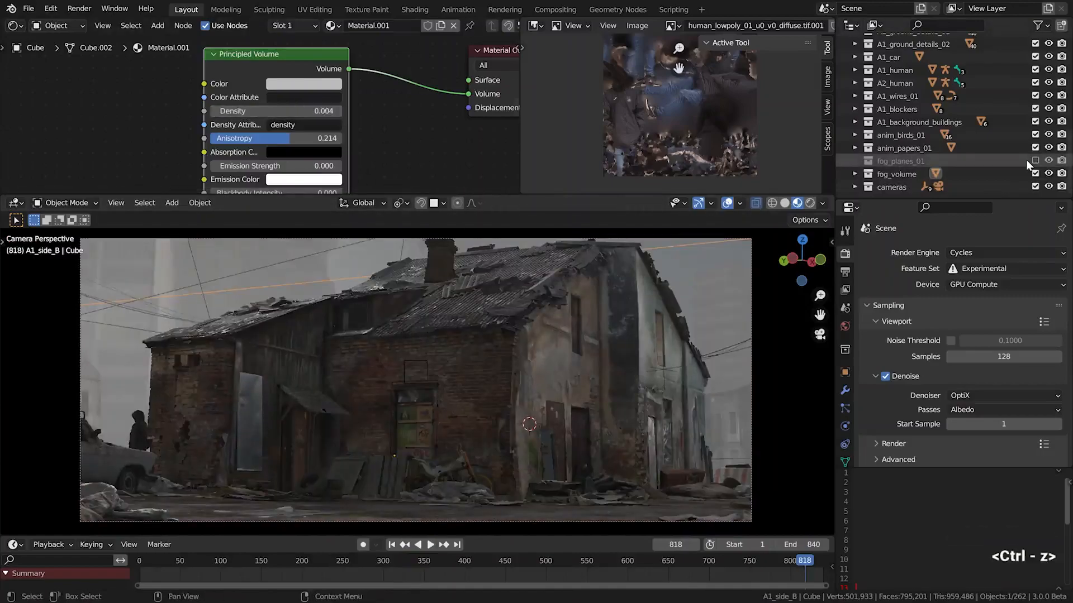